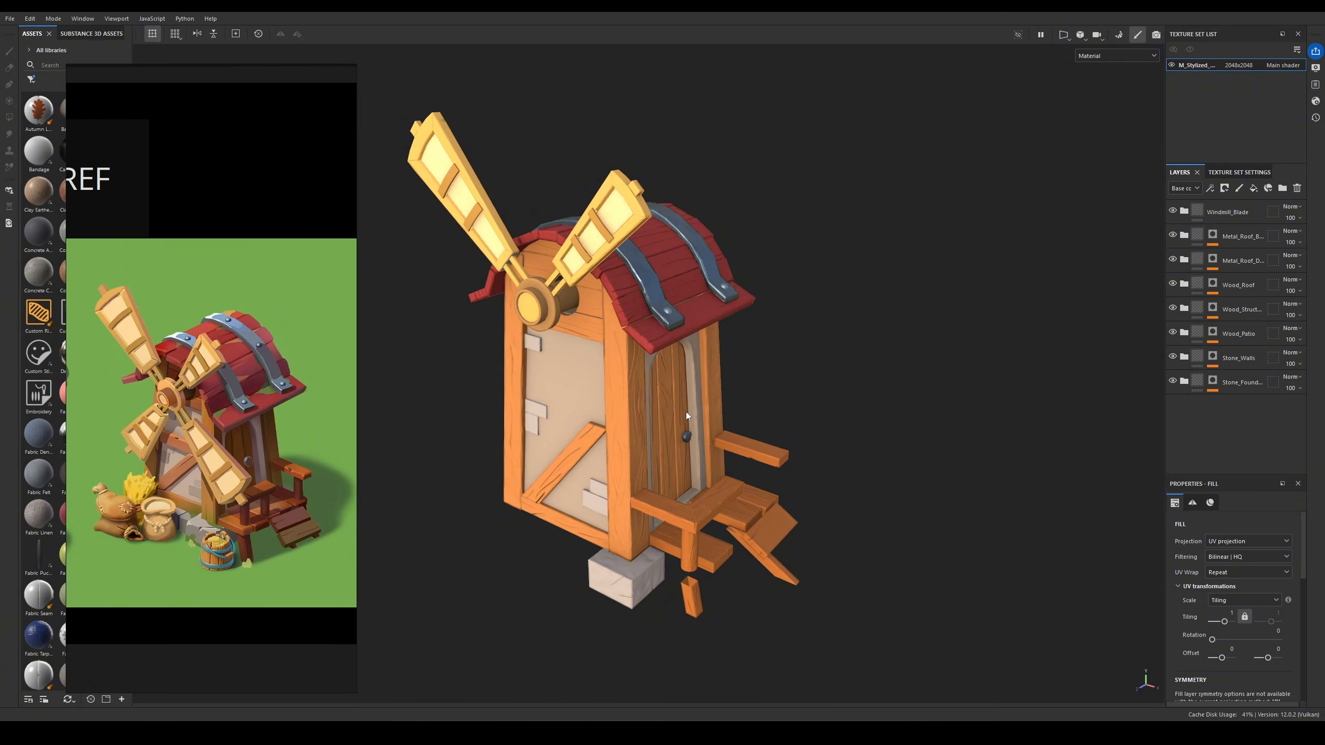
- Examine the textured windmill's roof, door and front wall from several angles under different lighting
{"action": "left_click_drag", "start_coordinate": [685, 413], "coordinate": [713, 505], "text": "alt"}
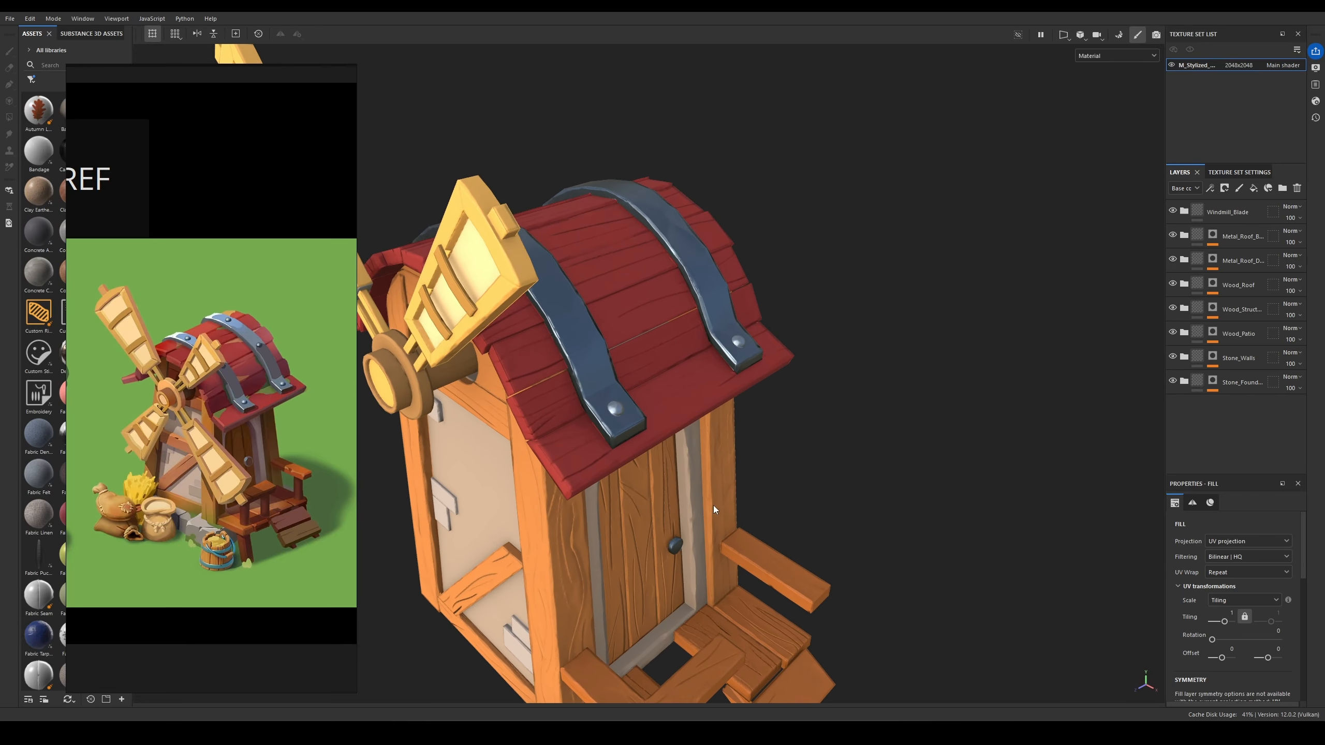
{"action": "right_click_drag", "start_coordinate": [677, 477], "coordinate": [749, 473], "text": "shift"}
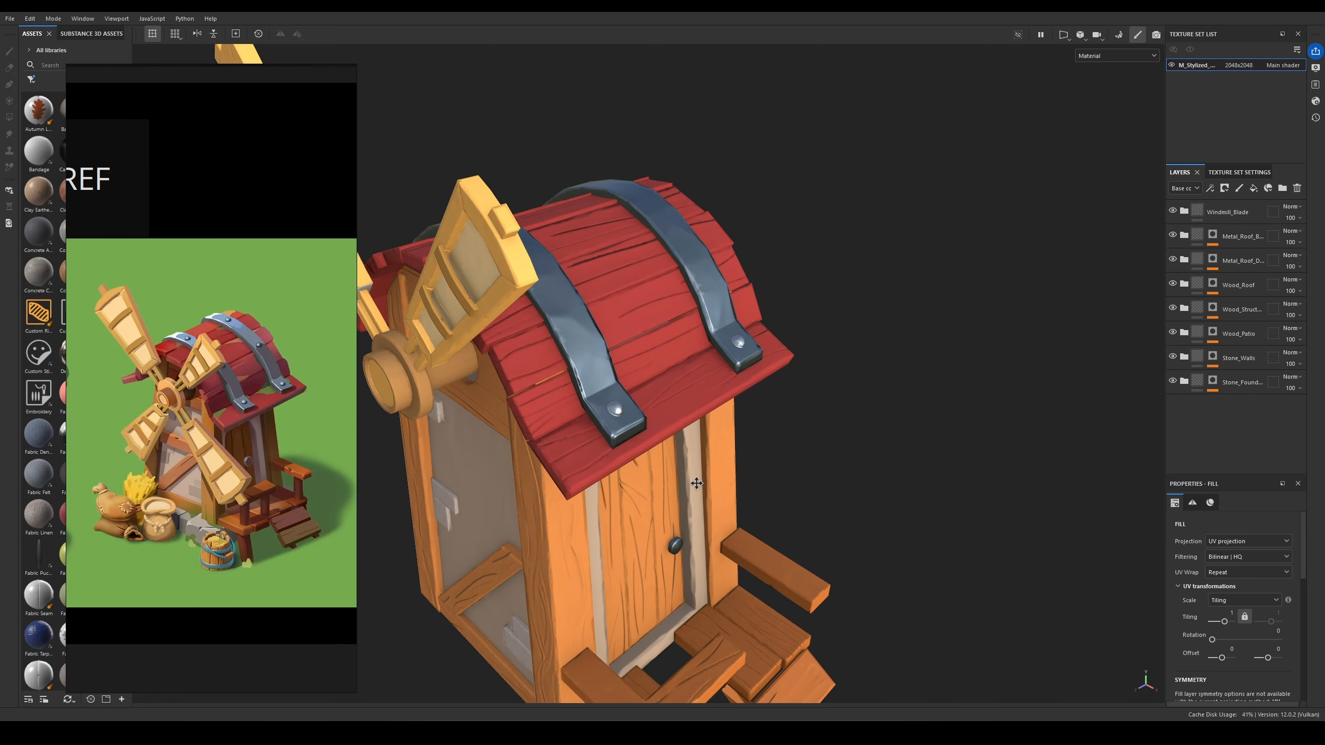
{"action": "middle_click_drag", "start_coordinate": [695, 482], "coordinate": [740, 459], "text": "alt"}
{"action": "left_click_drag", "start_coordinate": [741, 459], "coordinate": [756, 458], "text": "alt"}
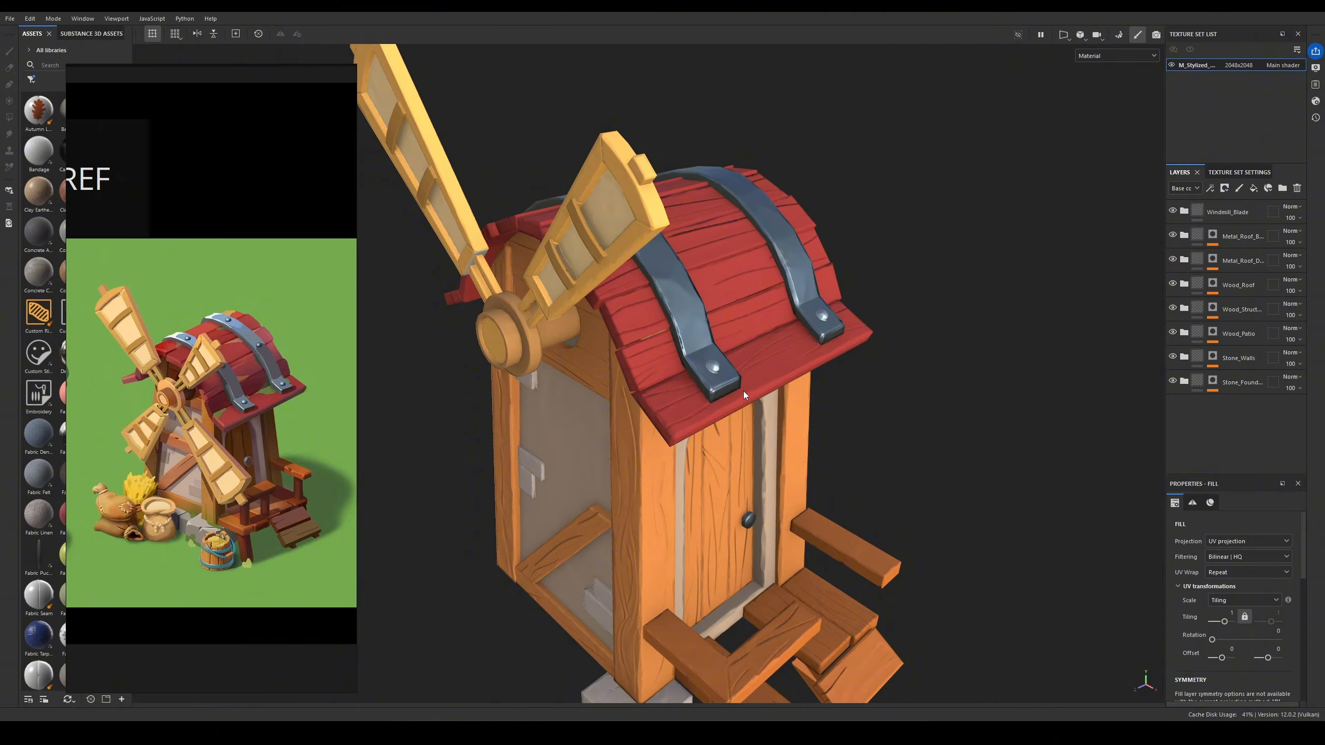
{"action": "left_click_drag", "start_coordinate": [745, 476], "coordinate": [748, 469], "text": "alt"}
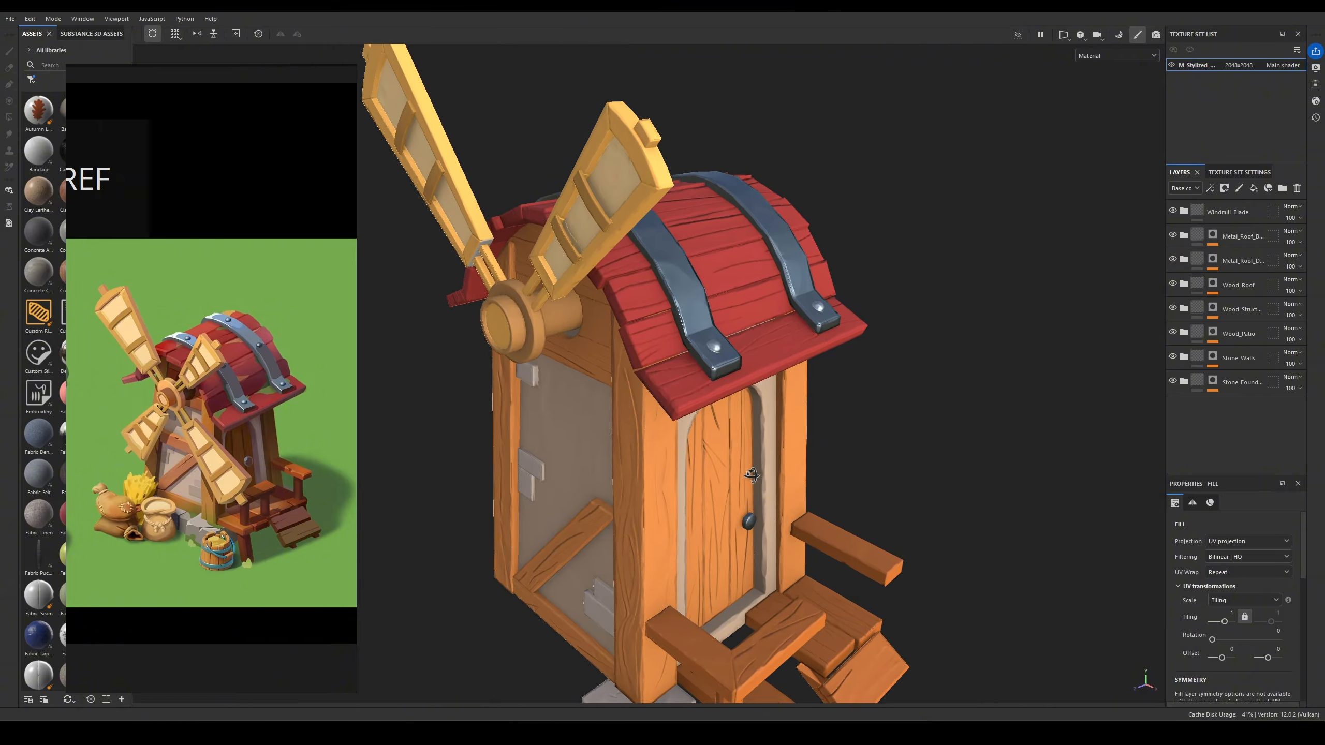
{"action": "middle_click_drag", "start_coordinate": [748, 468], "coordinate": [732, 491], "text": "alt"}
{"action": "left_click_drag", "start_coordinate": [728, 474], "coordinate": [644, 449], "text": "alt"}
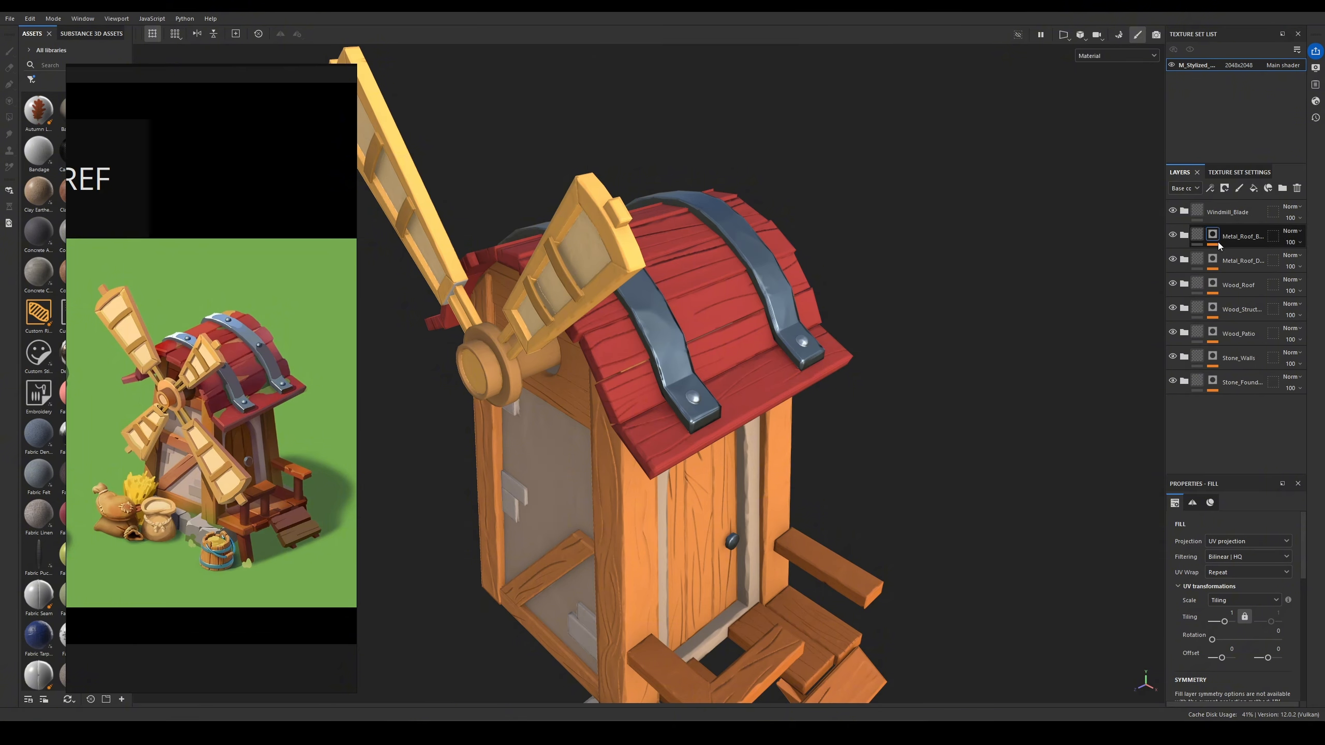
- Widen the layer stack to show full folder names, select the Wood_Roof folder, and check its visibility off and on
{"action": "left_click", "coordinate": [1173, 236]}
{"action": "left_click", "coordinate": [1173, 235]}
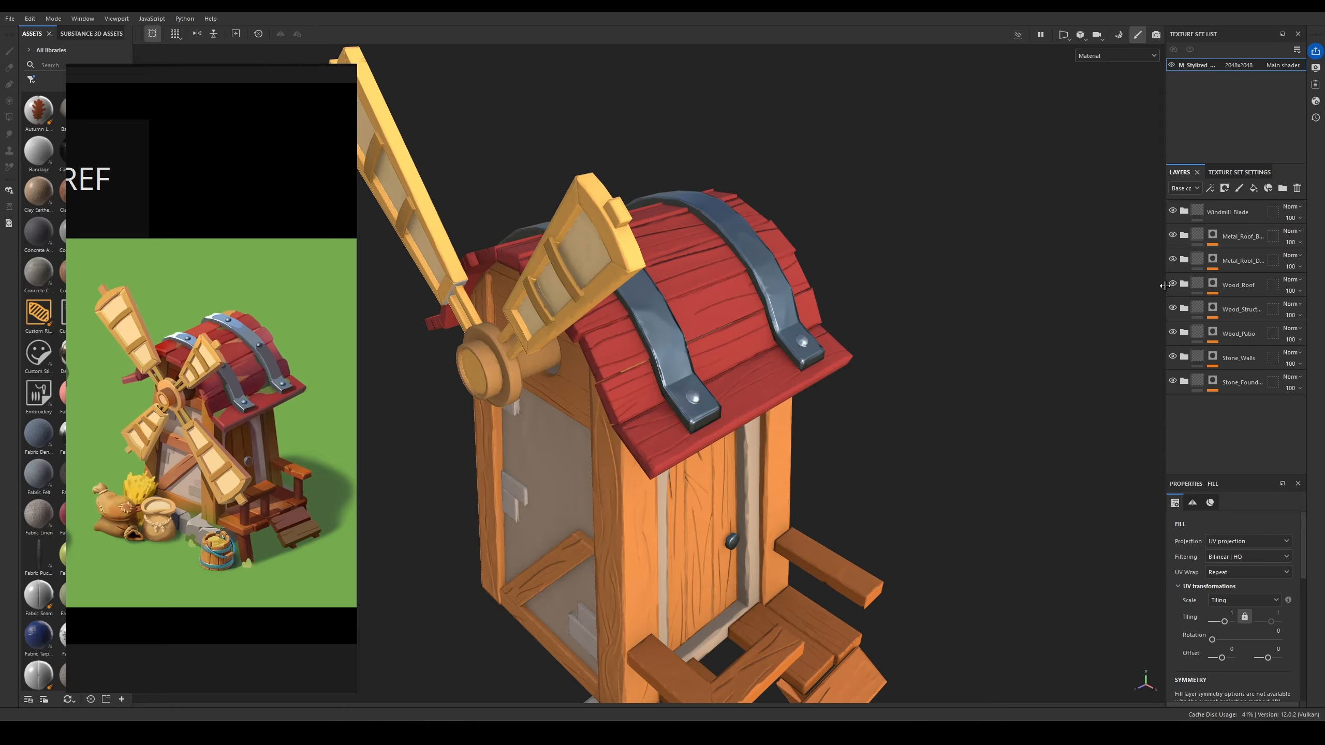
{"action": "left_click_drag", "start_coordinate": [1165, 286], "coordinate": [1093, 286]}
{"action": "left_click", "coordinate": [1177, 265]}
{"action": "left_click", "coordinate": [1166, 285]}
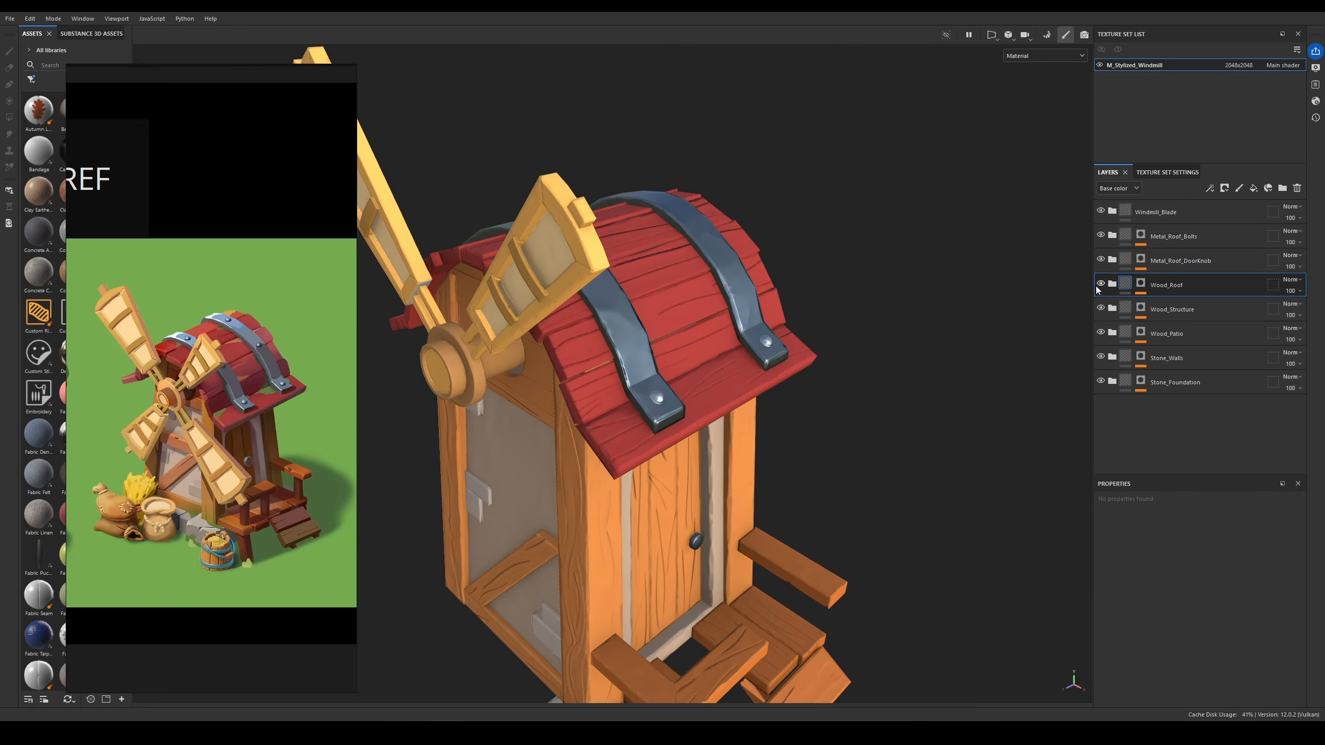
{"action": "left_click", "coordinate": [1099, 285]}
{"action": "left_click", "coordinate": [1099, 285]}
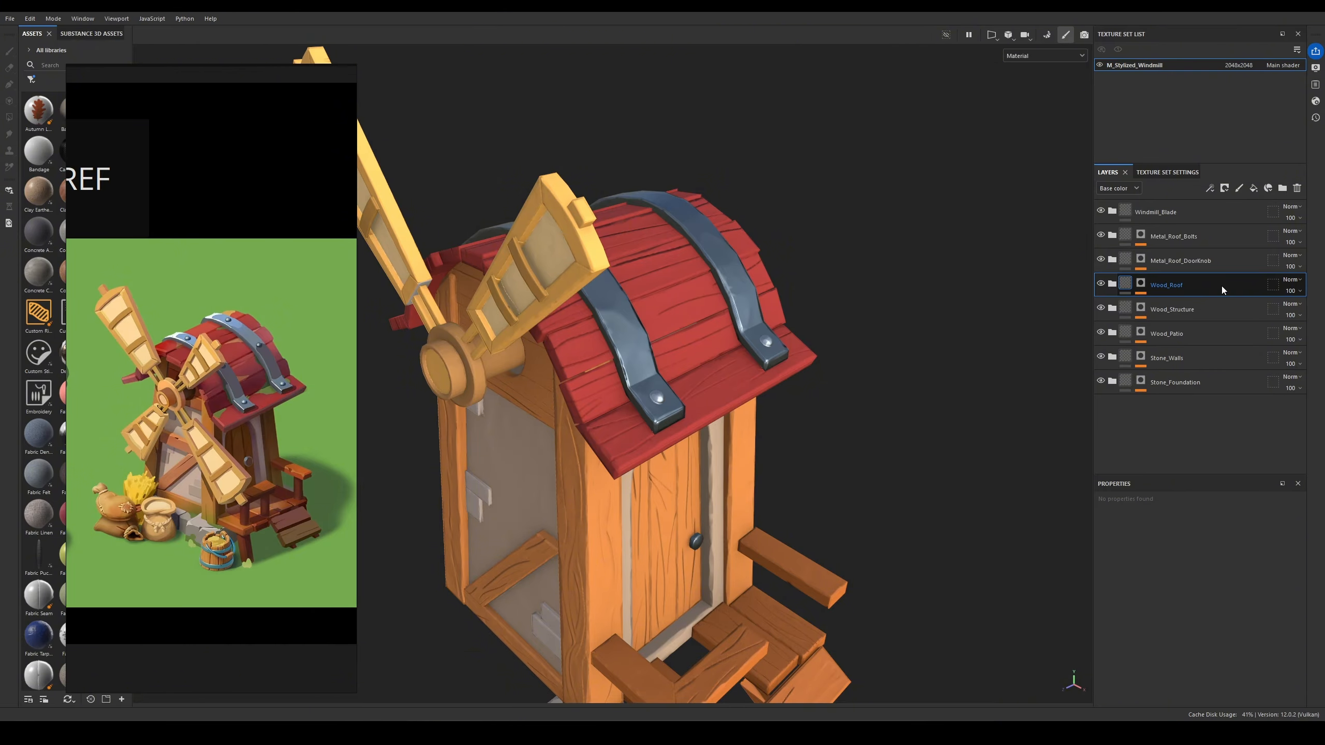
{"action": "left_click_drag", "start_coordinate": [672, 409], "coordinate": [768, 437], "text": "alt"}
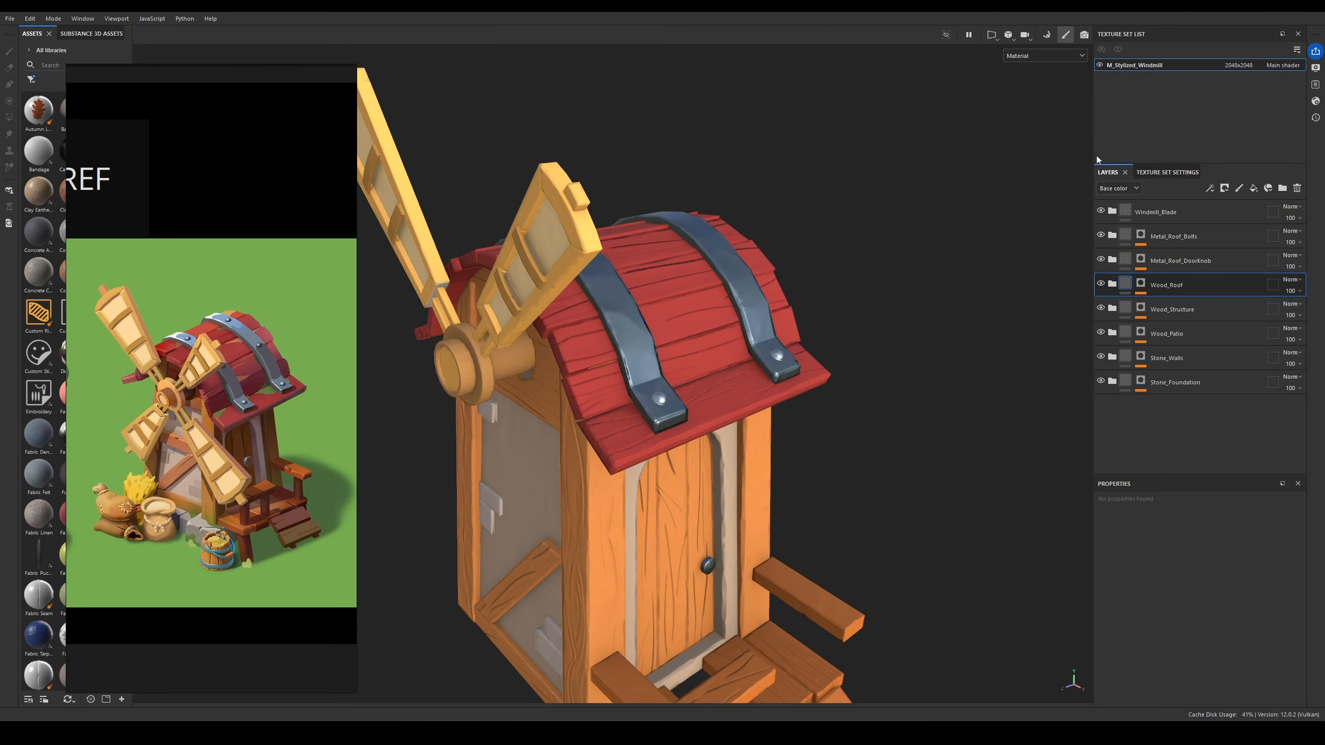
{"action": "left_click", "coordinate": [944, 35]}
{"action": "left_click_drag", "start_coordinate": [821, 438], "coordinate": [835, 462], "text": "alt"}
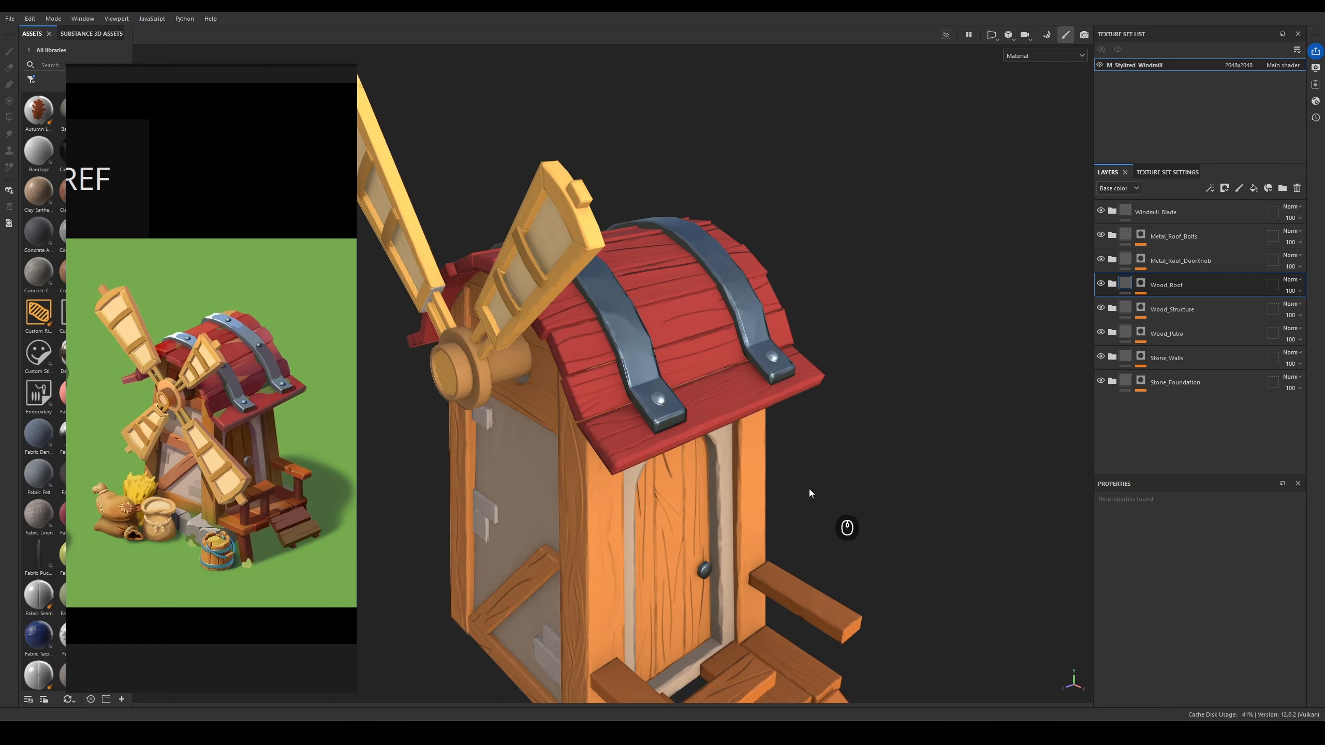
{"action": "left_click", "coordinate": [822, 479]}
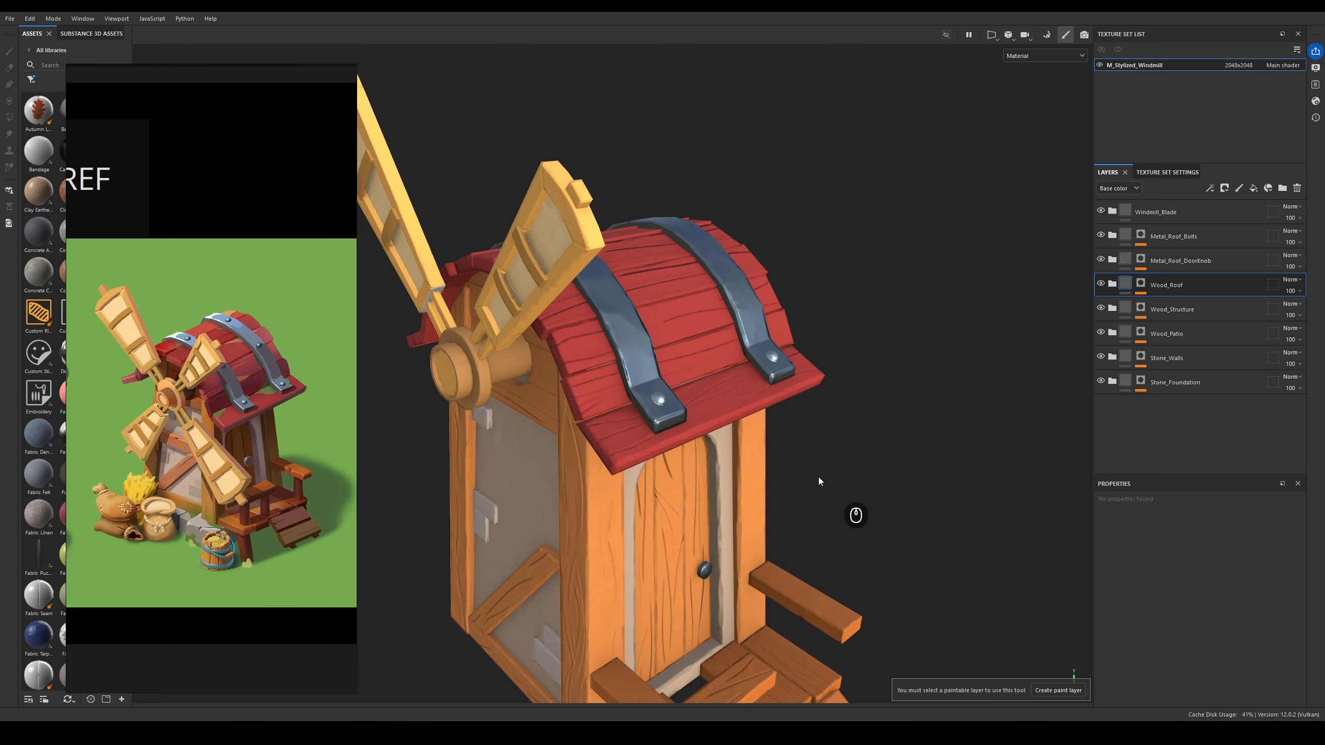
{"action": "mouse_move", "coordinate": [837, 491]}
{"action": "left_mouse_down", "text": "alt"}
{"action": "mouse_move", "coordinate": [825, 468]}
{"action": "mouse_move", "coordinate": [824, 500]}
{"action": "left_mouse_up", "text": "alt"}
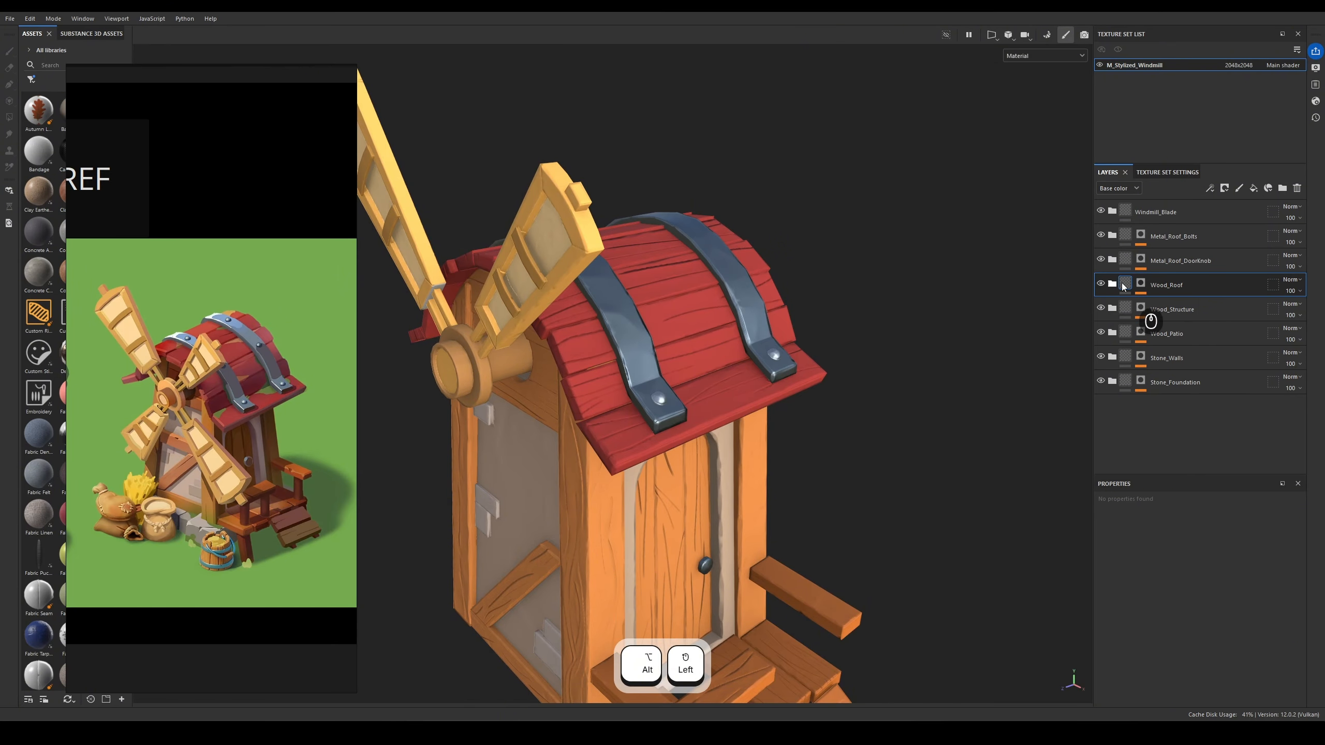
- Open the Wood_Roof folder's geometry mask and exclude the three door planks and the doorknob
{"action": "left_click", "coordinate": [1273, 285]}
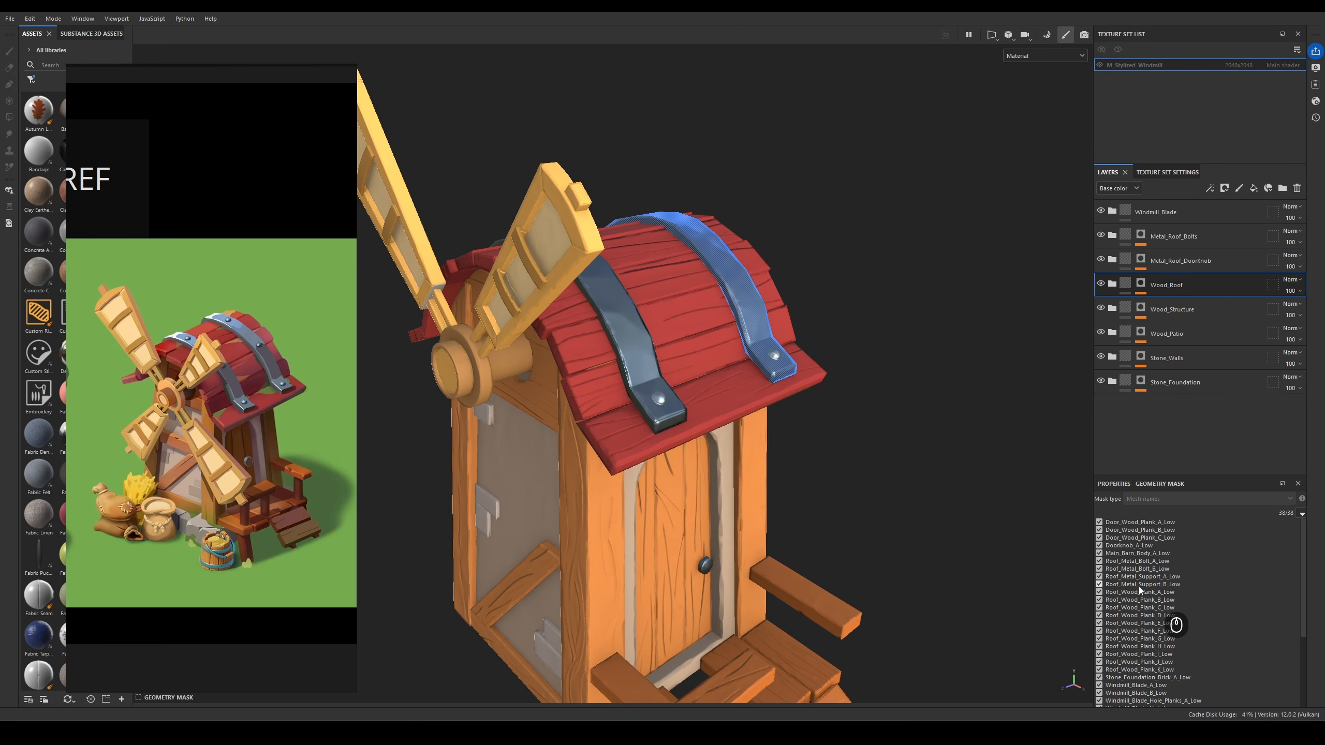
{"action": "scroll", "coordinate": [1154, 621], "scroll_direction": "down", "scroll_amount": 3}
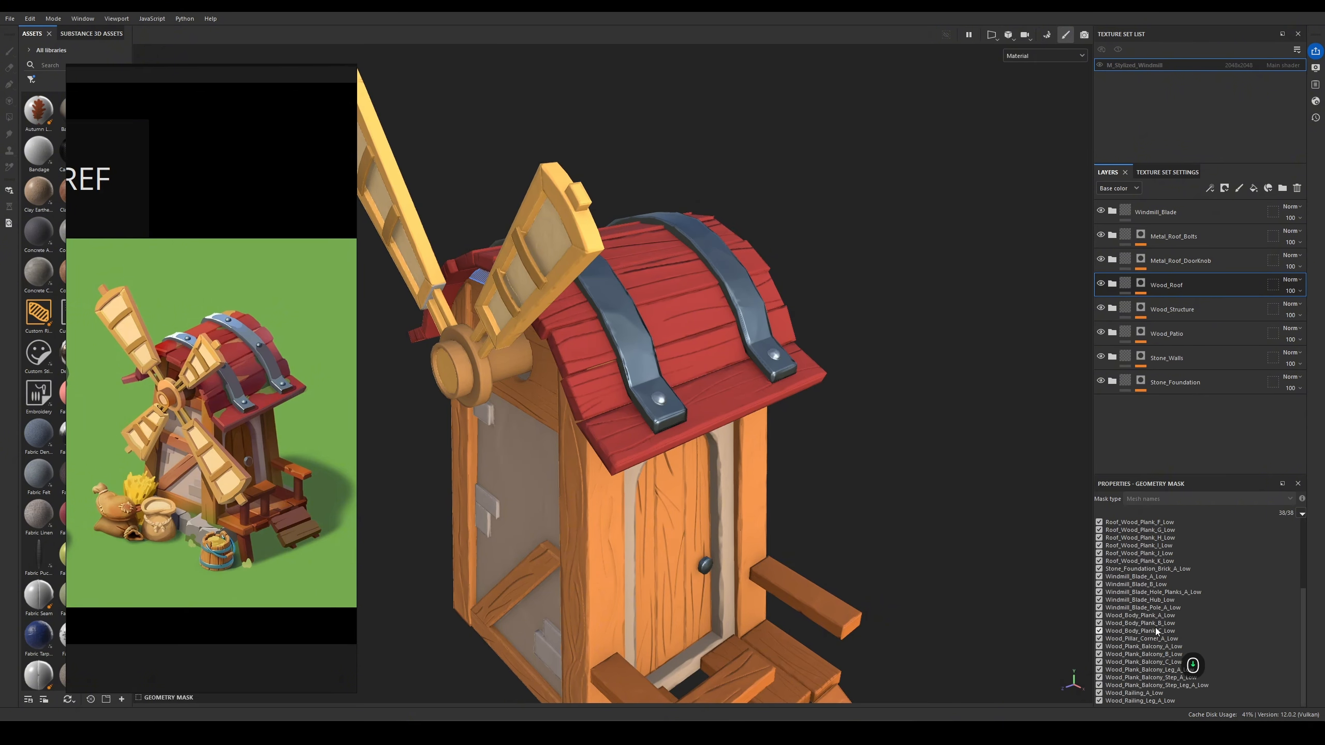
{"action": "scroll", "coordinate": [1148, 626], "scroll_direction": "up", "scroll_amount": 3}
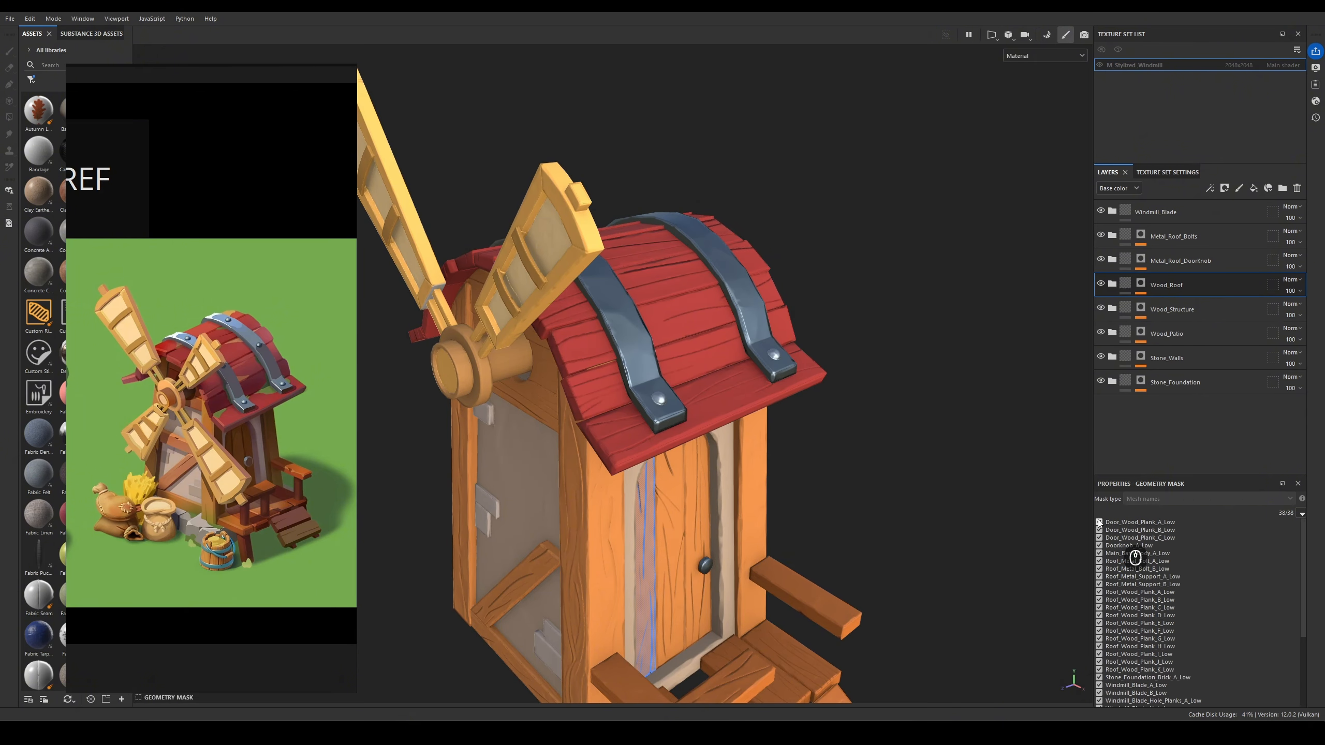
{"action": "key", "text": "ctrl"}
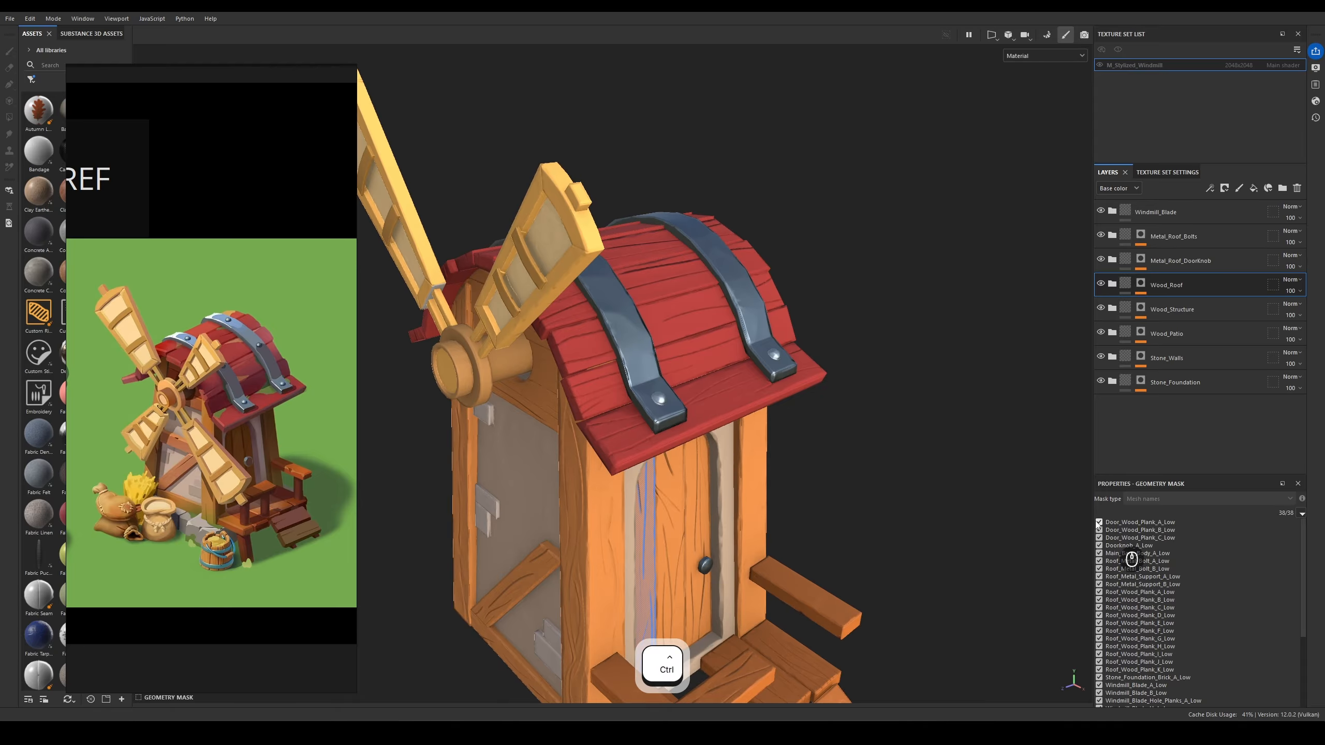
{"action": "left_click", "coordinate": [1099, 522], "text": "ctrl+shift"}
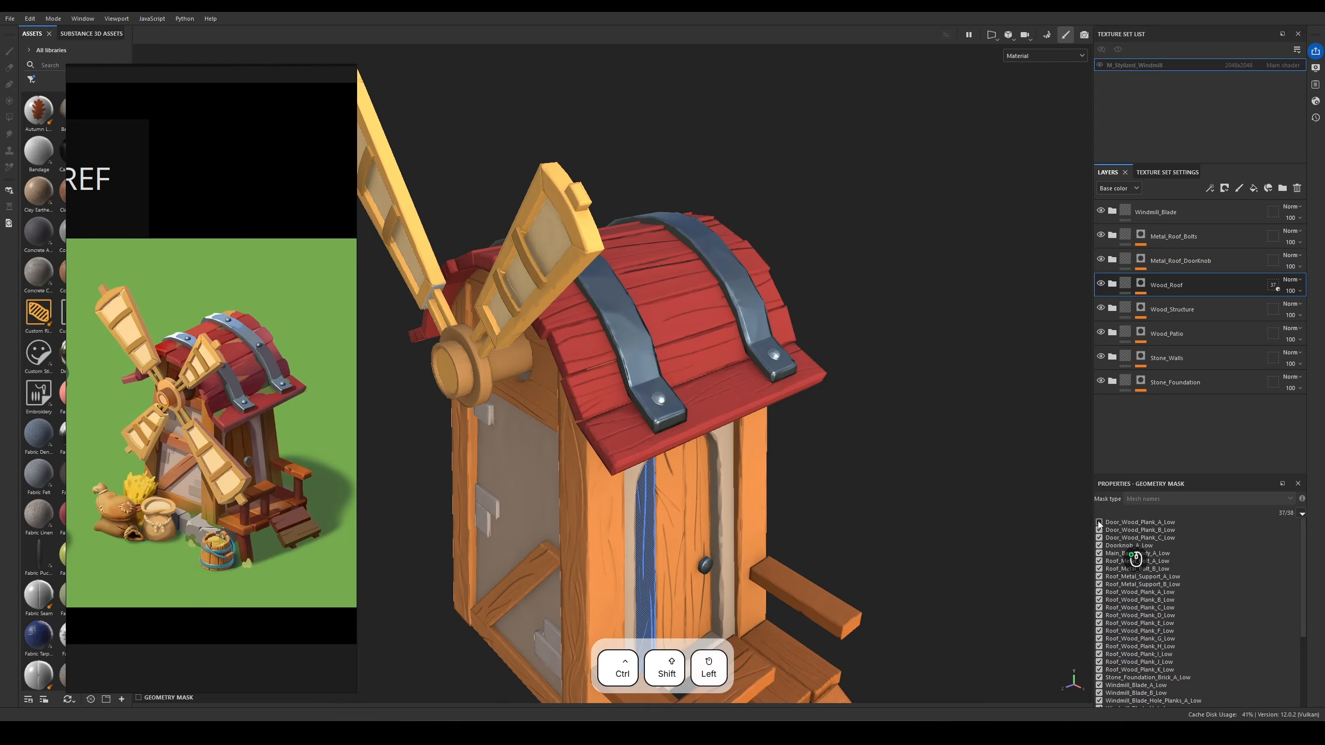
{"action": "left_click", "coordinate": [1100, 530], "text": "ctrl+shift"}
{"action": "left_click", "coordinate": [1099, 539], "text": "ctrl+shift"}
{"action": "left_click", "coordinate": [1100, 546], "text": "ctrl+shift"}
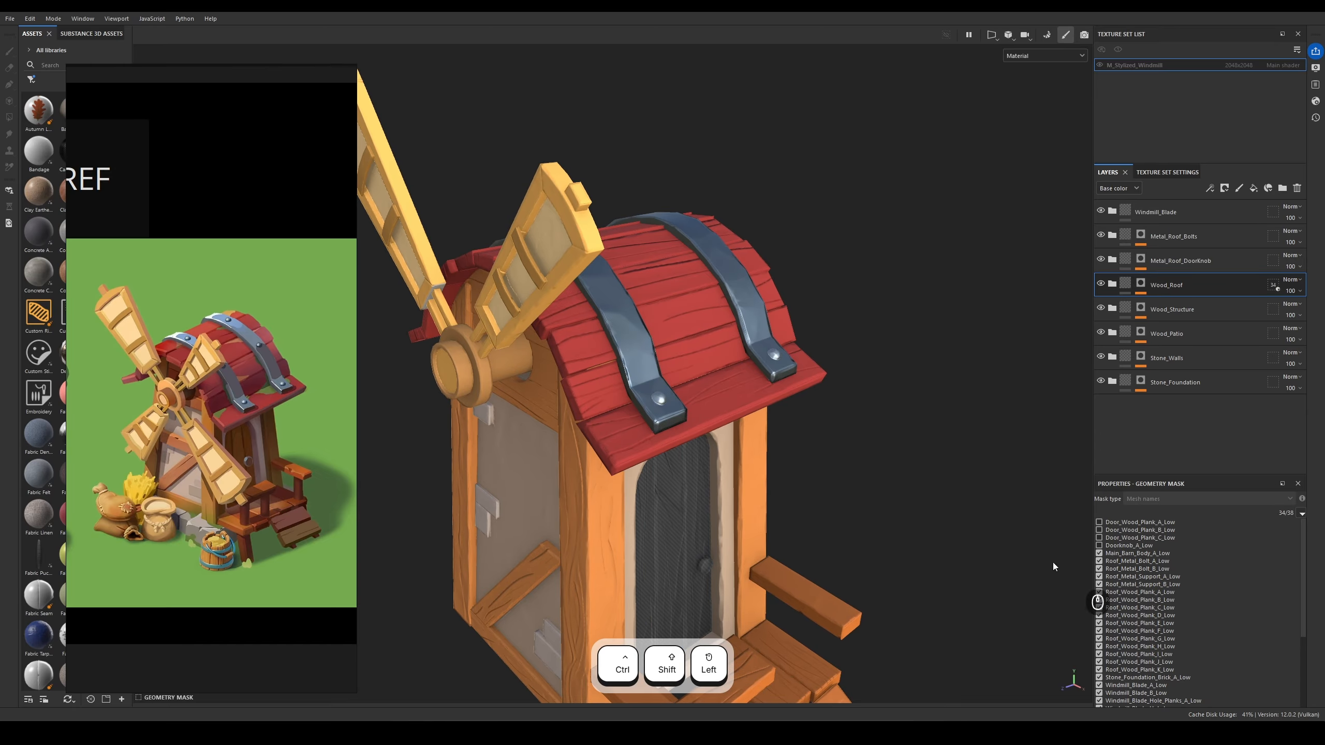
- Exclude the main barn body, both metal roof bolts and both metal roof supports from the Wood_Roof geometry mask
{"action": "left_click", "coordinate": [1099, 554], "text": "shift"}
{"action": "left_click", "coordinate": [1099, 562], "text": "shift"}
{"action": "left_click", "coordinate": [1099, 569], "text": "shift"}
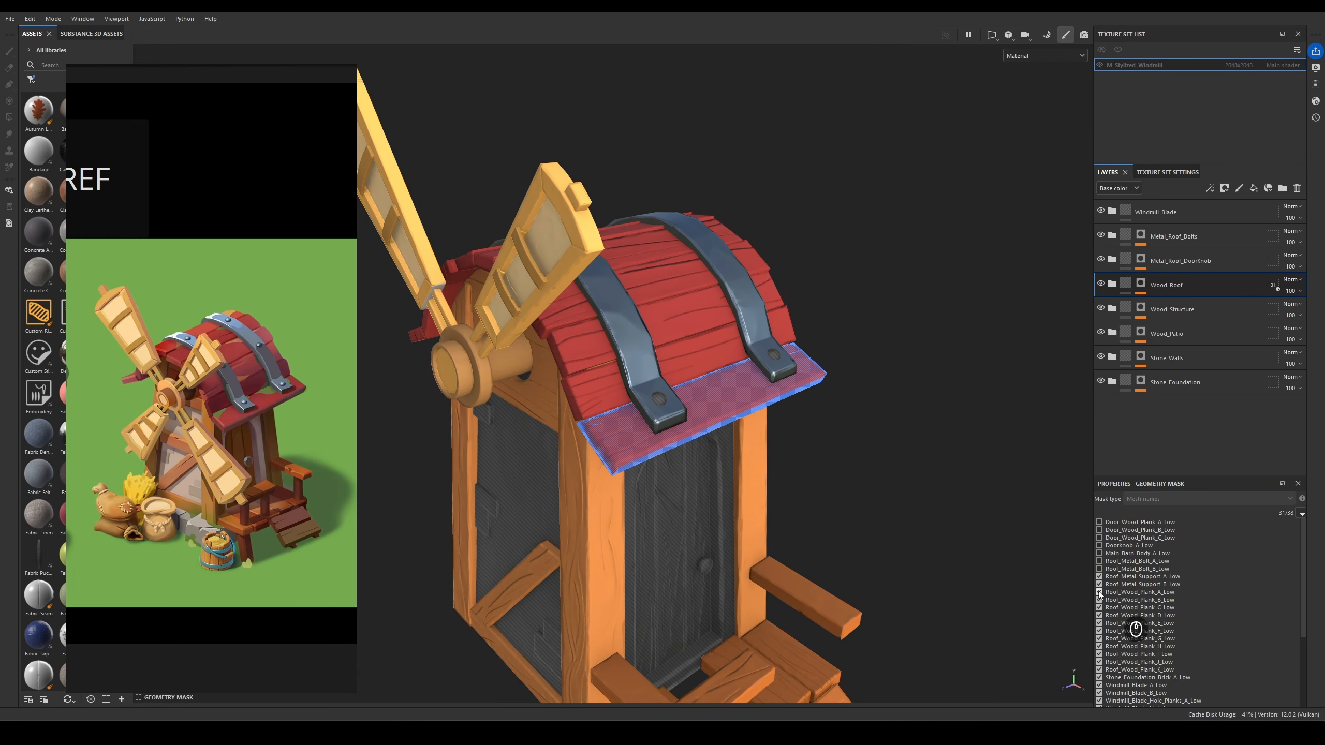
{"action": "left_click", "coordinate": [1099, 584]}
{"action": "left_click", "coordinate": [1099, 576]}
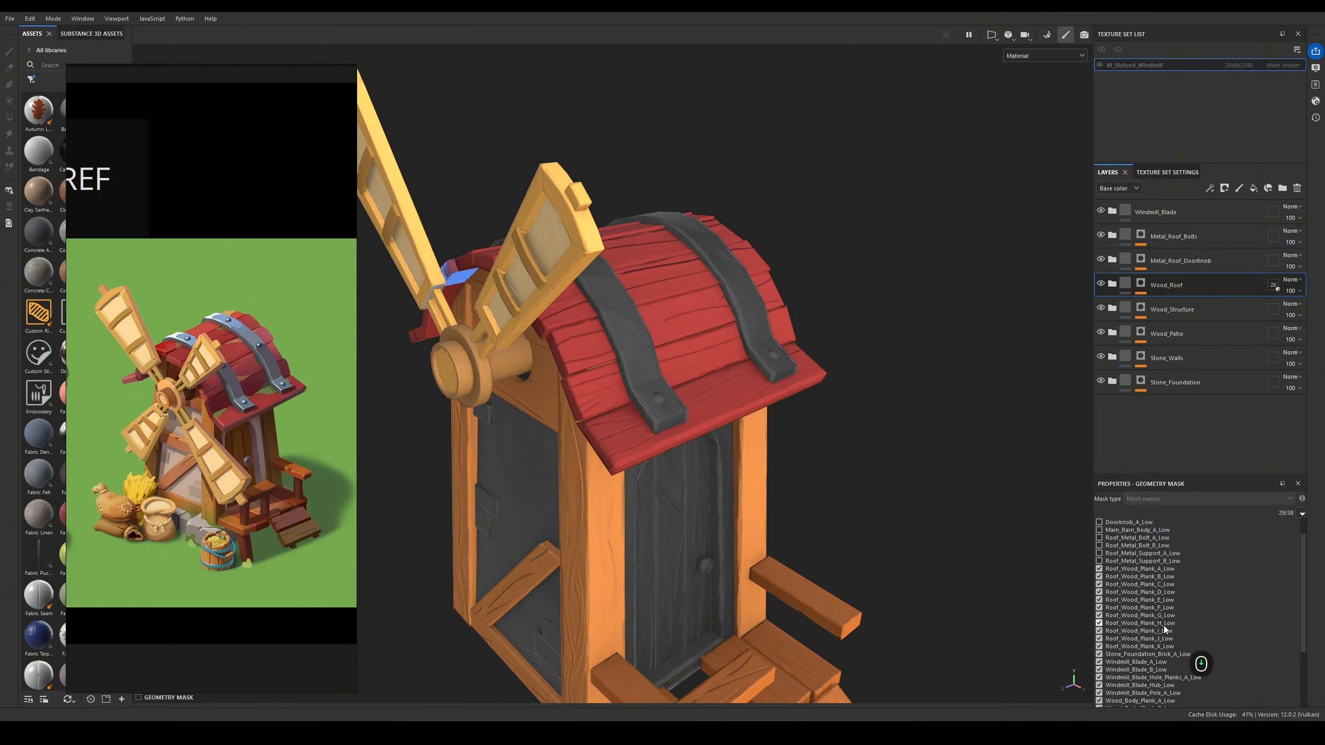
- Exclude the stone foundation brick and all windmill blade, hole plank, hub and pole meshes from the Wood_Roof mask
{"action": "scroll", "coordinate": [1133, 597], "scroll_direction": "down", "scroll_amount": 2}
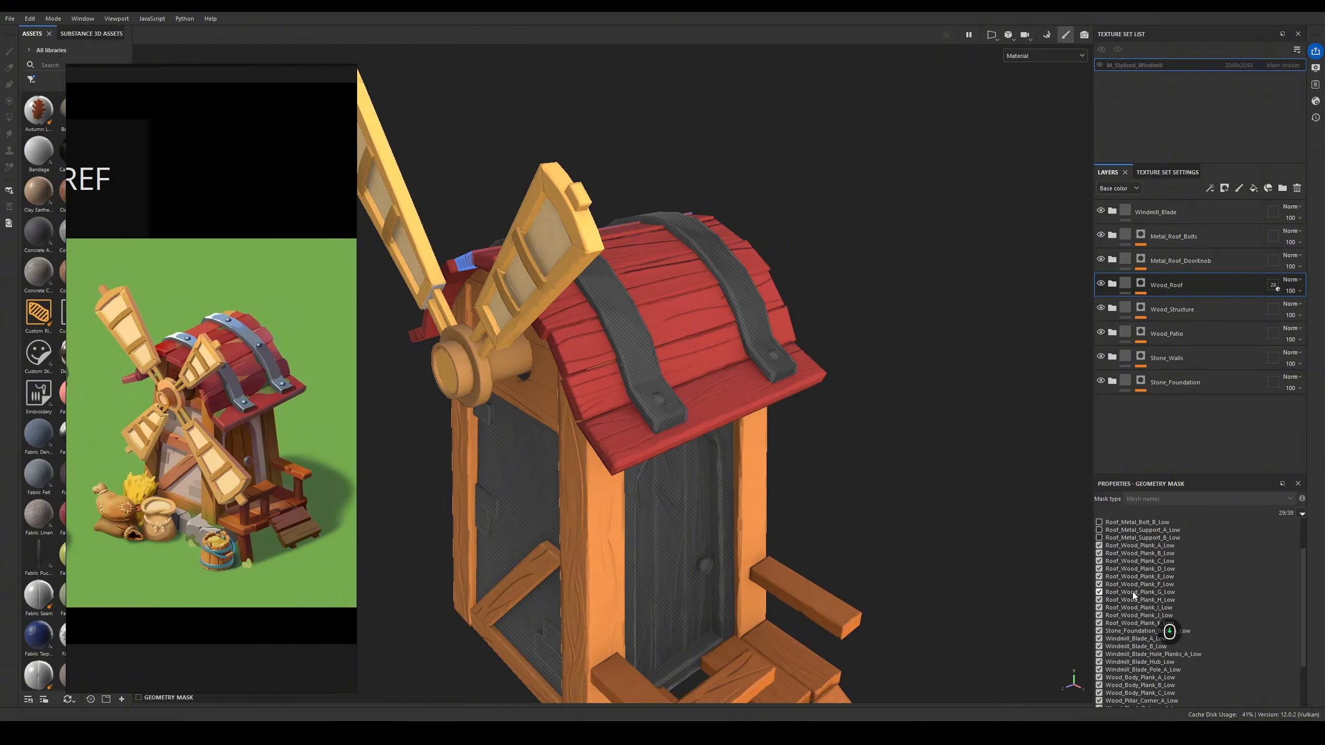
{"action": "left_click", "coordinate": [1099, 631]}
{"action": "scroll", "coordinate": [1099, 631], "scroll_direction": "down", "scroll_amount": 1}
{"action": "left_click", "coordinate": [1099, 630]}
{"action": "scroll", "coordinate": [1100, 632], "scroll_direction": "down", "scroll_amount": 1}
{"action": "left_click", "coordinate": [1100, 631]}
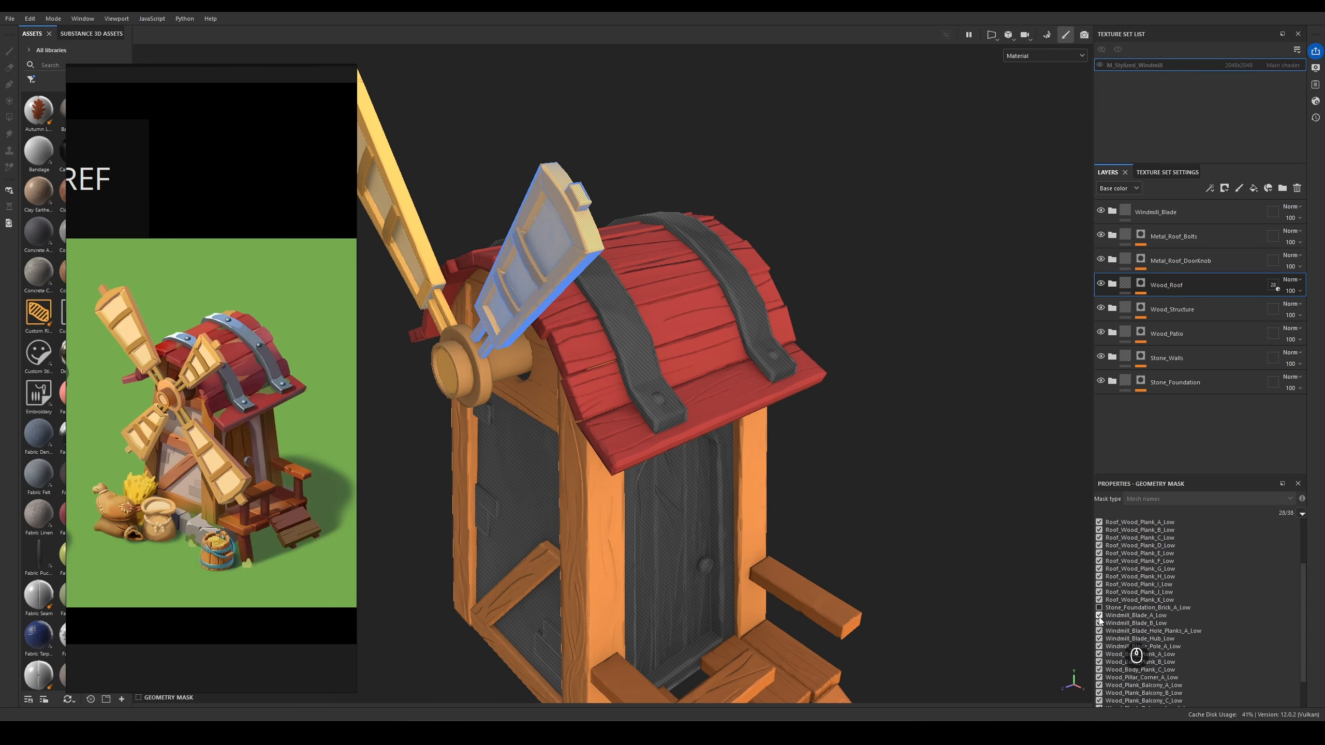
{"action": "scroll", "coordinate": [1099, 631], "scroll_direction": "down", "scroll_amount": 1}
{"action": "left_click", "coordinate": [1099, 631]}
{"action": "scroll", "coordinate": [1114, 663], "scroll_direction": "down", "scroll_amount": 2}
{"action": "left_click", "coordinate": [1099, 600]}
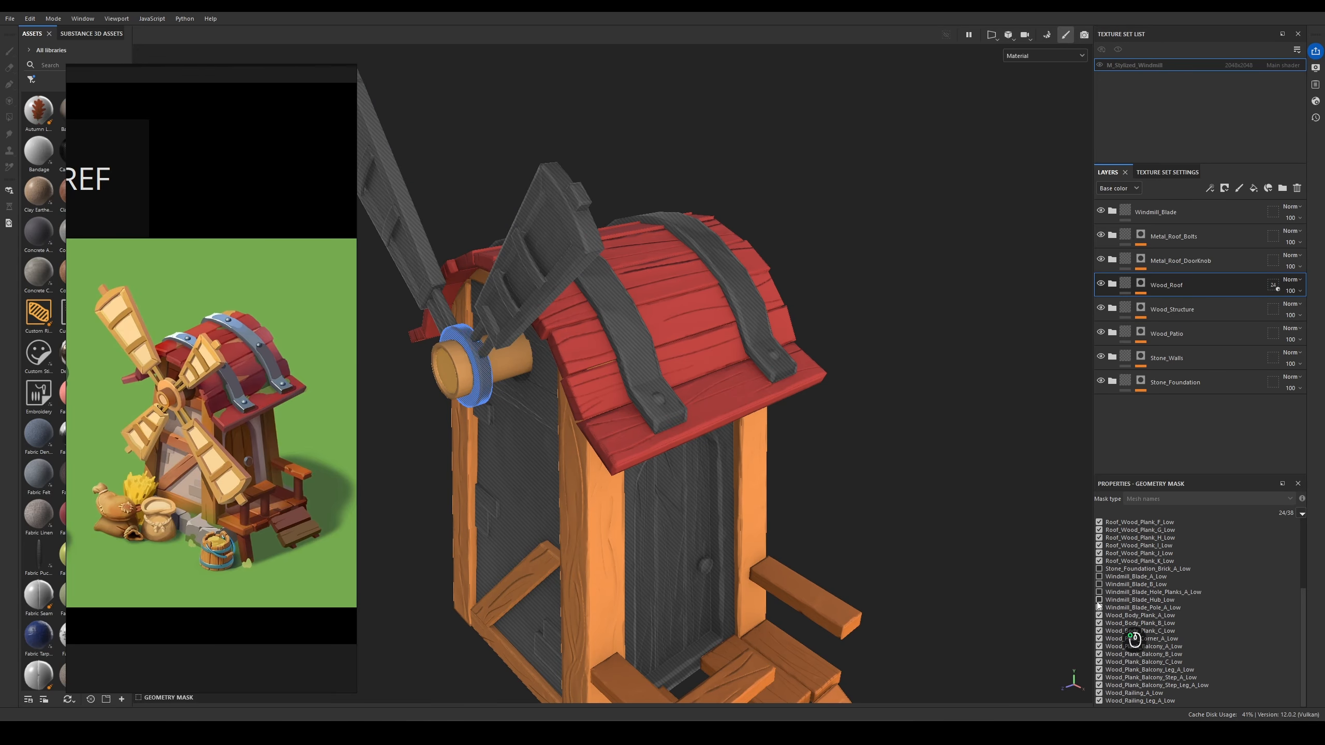
{"action": "left_click", "coordinate": [1099, 608]}
- Exclude Wood_Body_Plank_A, the railing and its leg, the balcony step and its leg, and the balcony leg from the mask
{"action": "left_click", "coordinate": [1099, 615]}
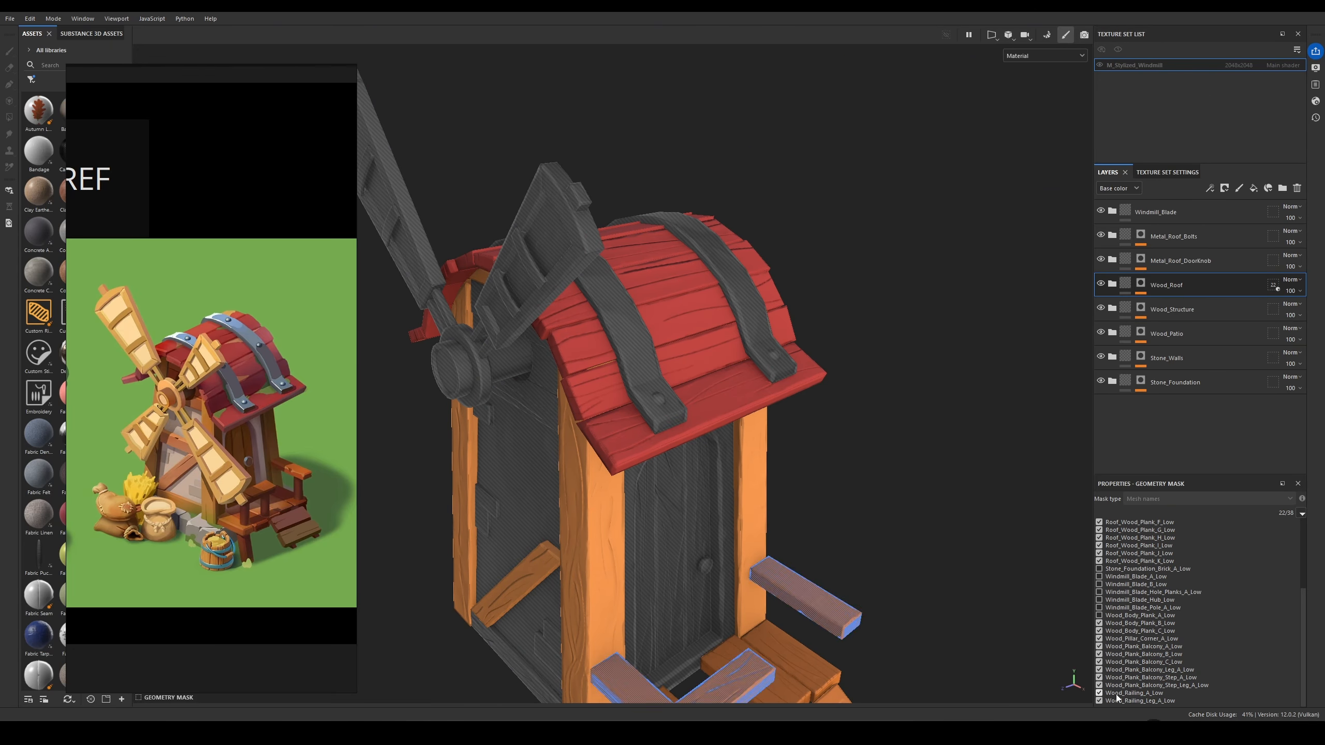
{"action": "left_click", "coordinate": [1100, 700]}
{"action": "left_click", "coordinate": [1099, 693]}
{"action": "left_click", "coordinate": [1100, 685]}
{"action": "left_click", "coordinate": [1099, 677]}
{"action": "left_click", "coordinate": [1099, 670]}
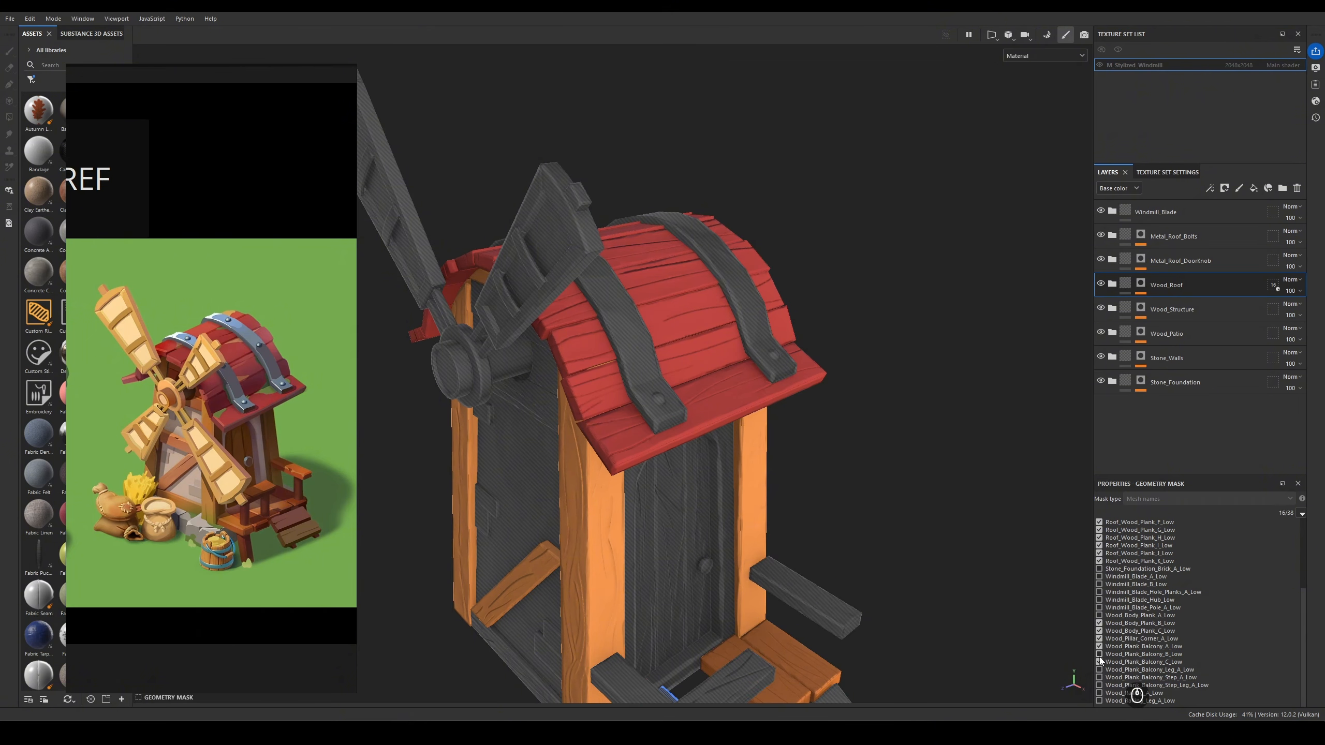
- Exclude balcony planks A to C, the corner pillar and body planks B and C, keeping only the roof wood planks
{"action": "left_click", "coordinate": [1099, 661]}
{"action": "left_click", "coordinate": [1099, 654]}
{"action": "left_click", "coordinate": [1099, 646]}
{"action": "left_click", "coordinate": [1099, 638]}
{"action": "left_click", "coordinate": [1099, 631]}
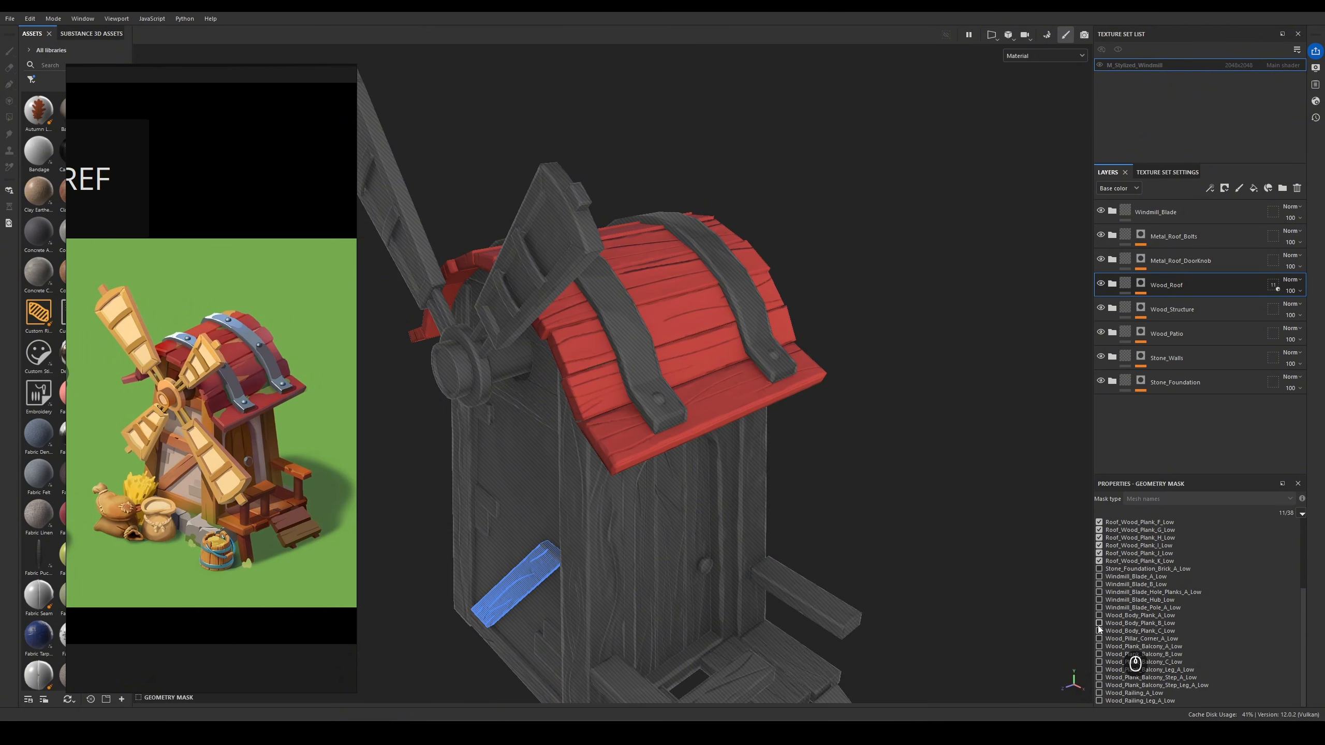
{"action": "left_click", "coordinate": [1099, 623]}
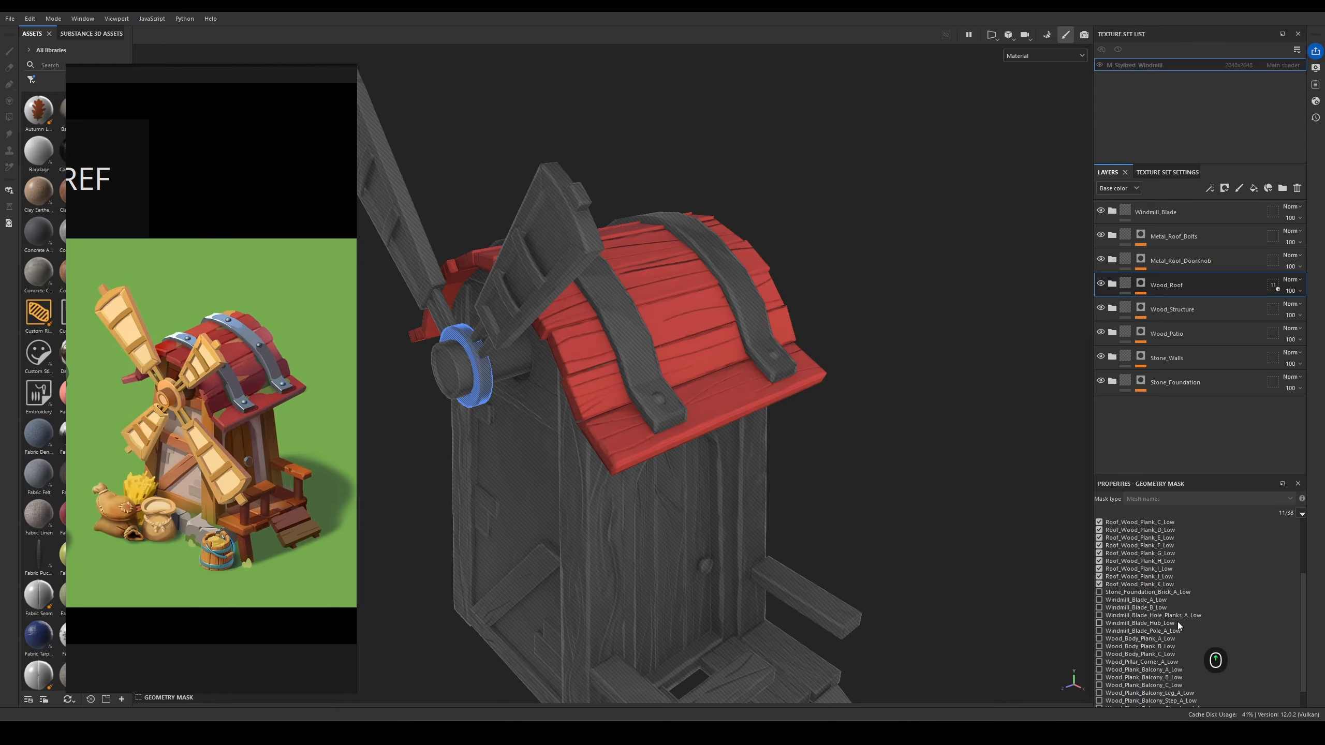
{"action": "scroll", "coordinate": [1177, 622], "scroll_direction": "up", "scroll_amount": 5}
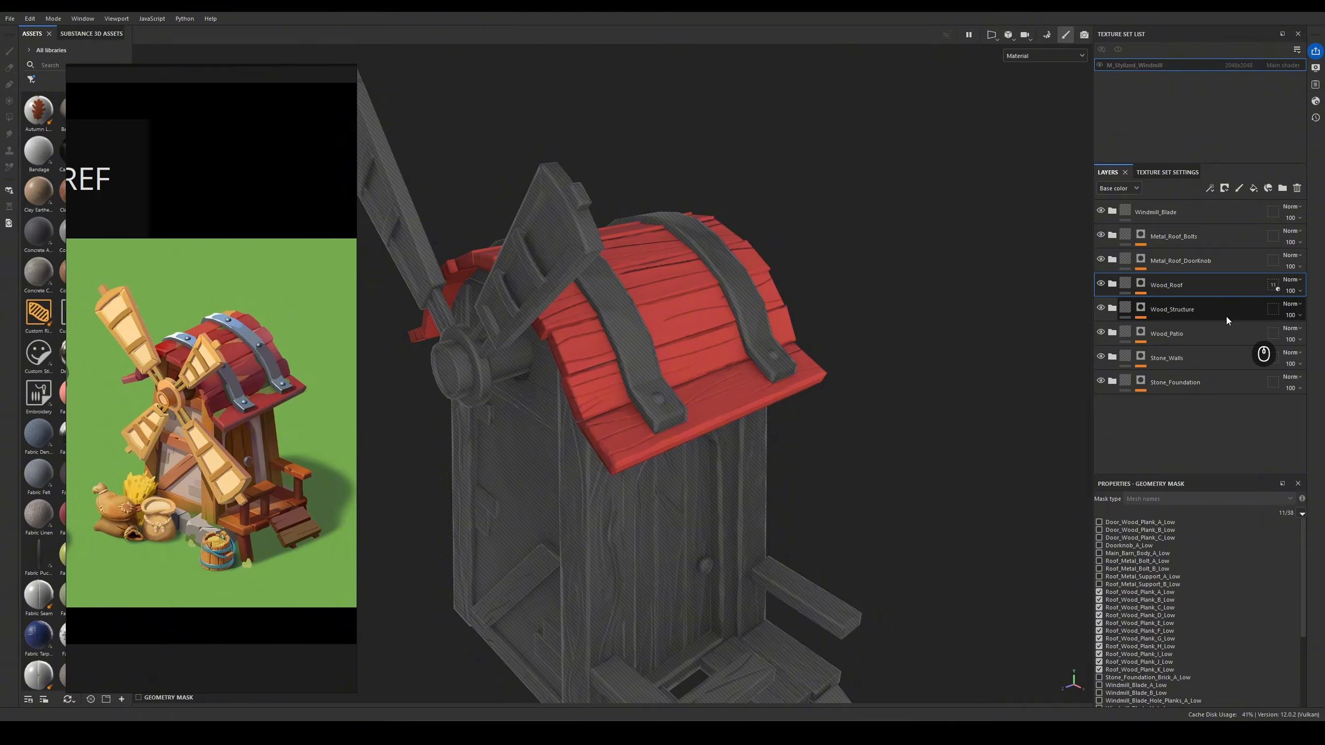
- Compare the unmasked windmill with the Wood_Roof geometry mask and inspect the roof's included planks from a lower angle
{"action": "left_click", "coordinate": [1228, 315]}
{"action": "left_click", "coordinate": [1226, 289]}
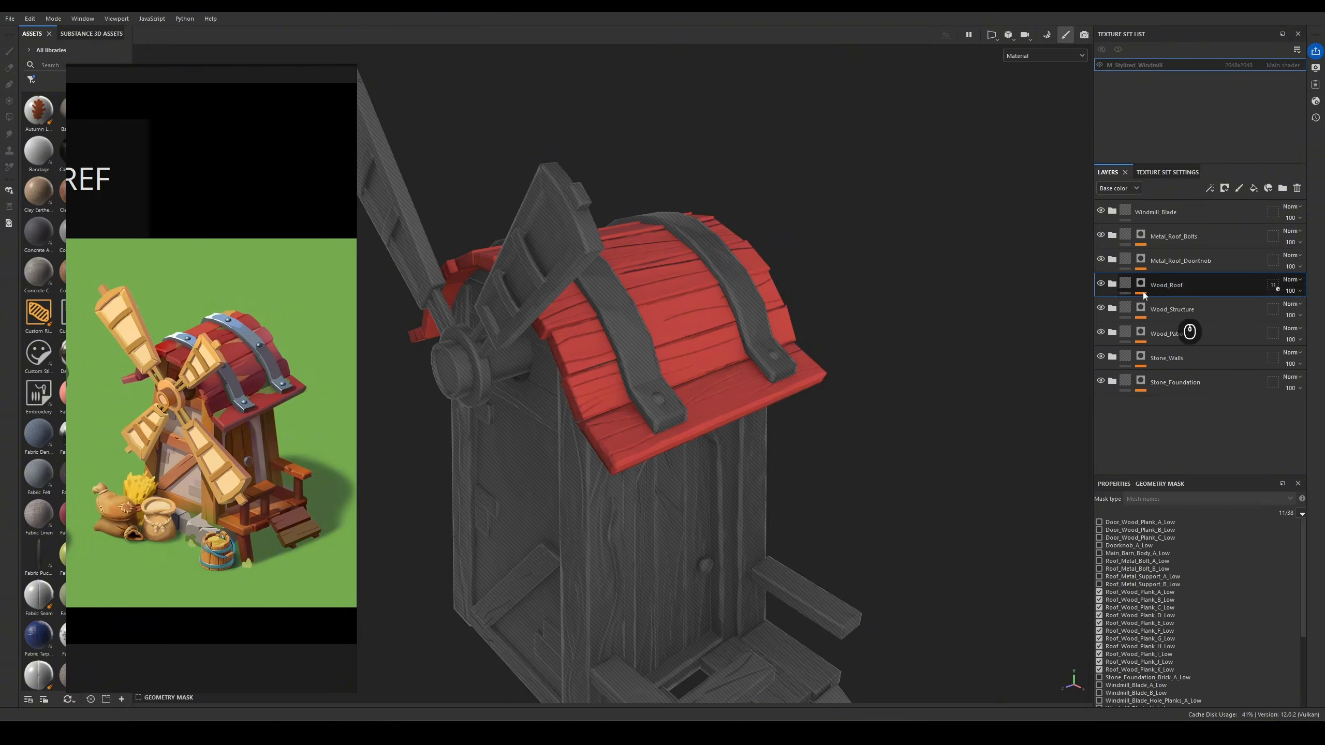
{"action": "left_click", "coordinate": [1185, 265]}
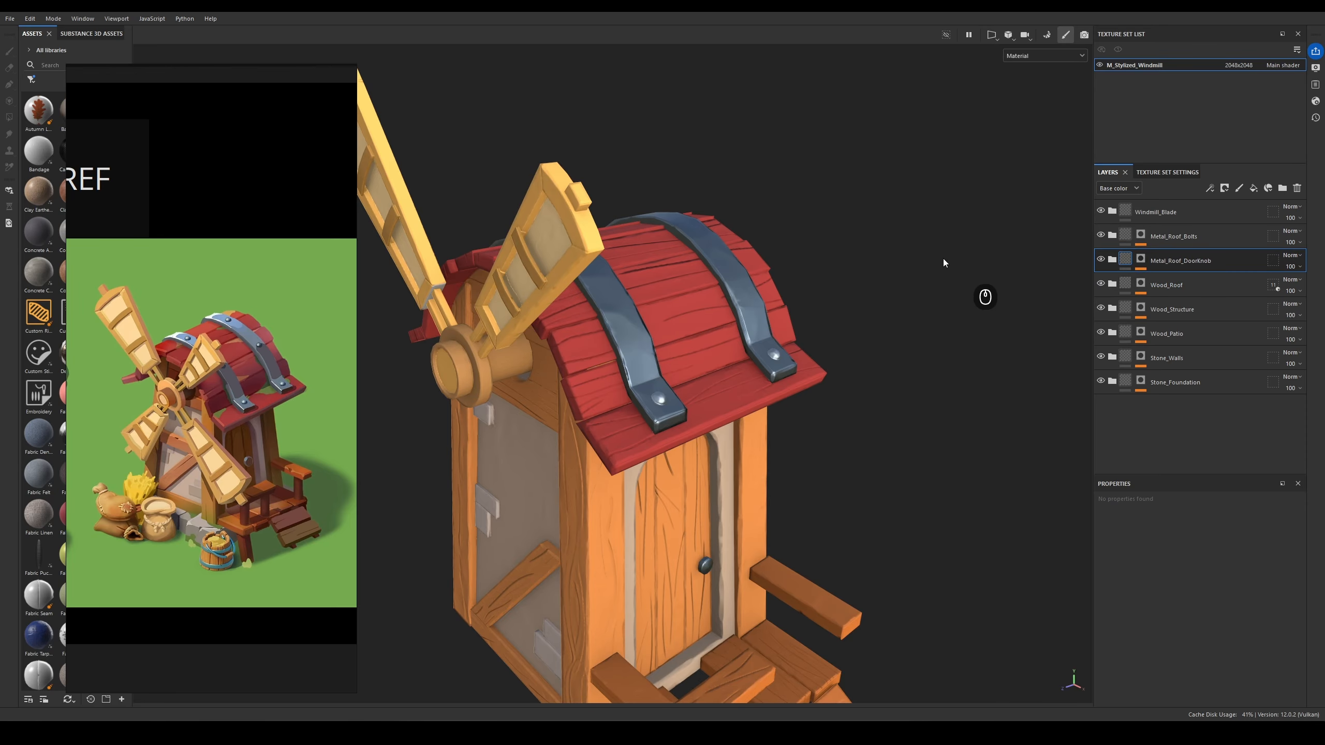
{"action": "left_click", "coordinate": [1234, 285]}
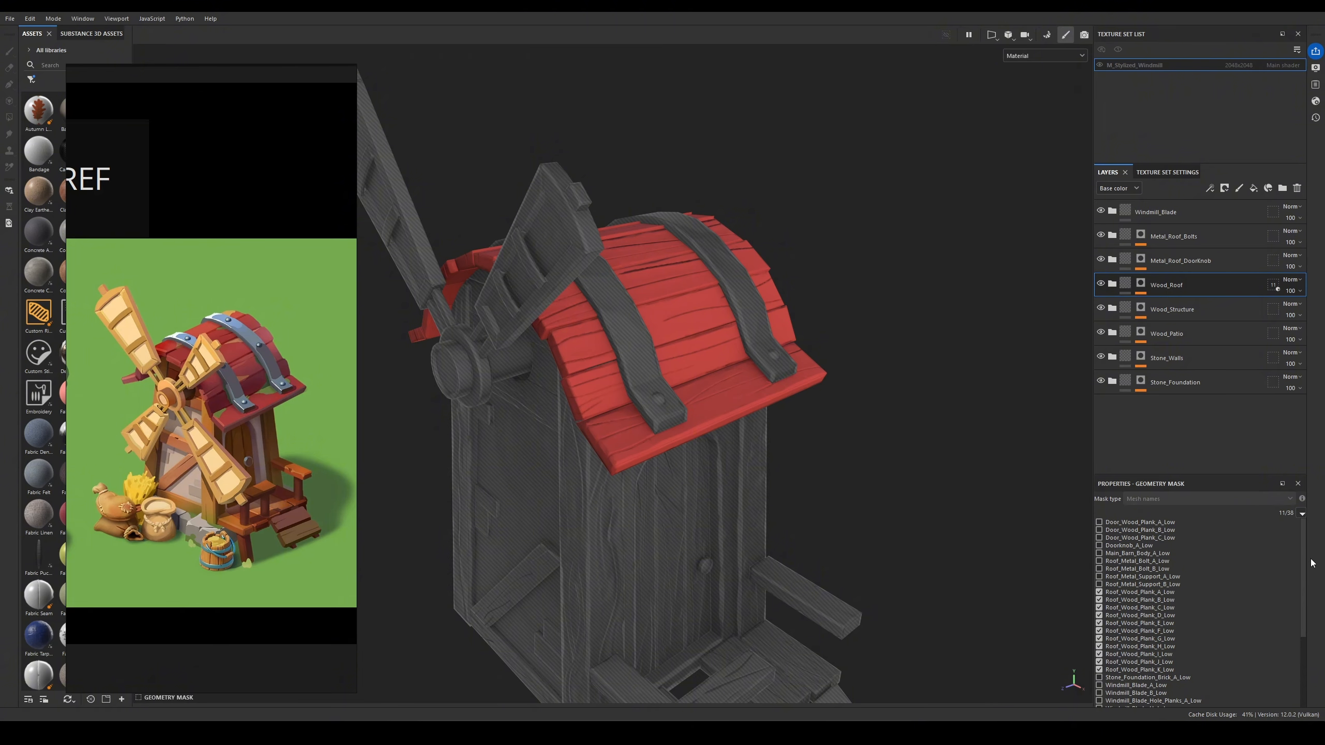
{"action": "middle_click_drag", "start_coordinate": [955, 384], "coordinate": [893, 399], "text": "alt"}
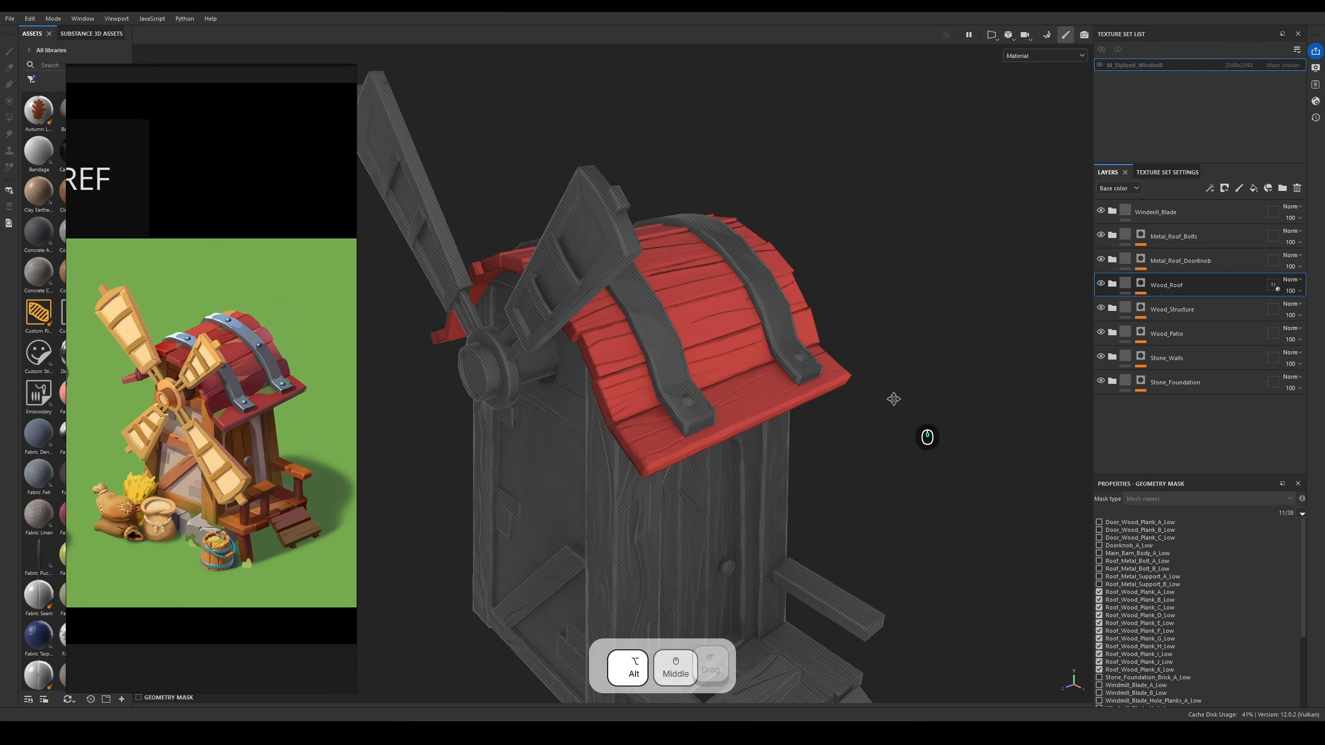
{"action": "left_click_drag", "start_coordinate": [893, 399], "coordinate": [861, 366], "text": "alt"}
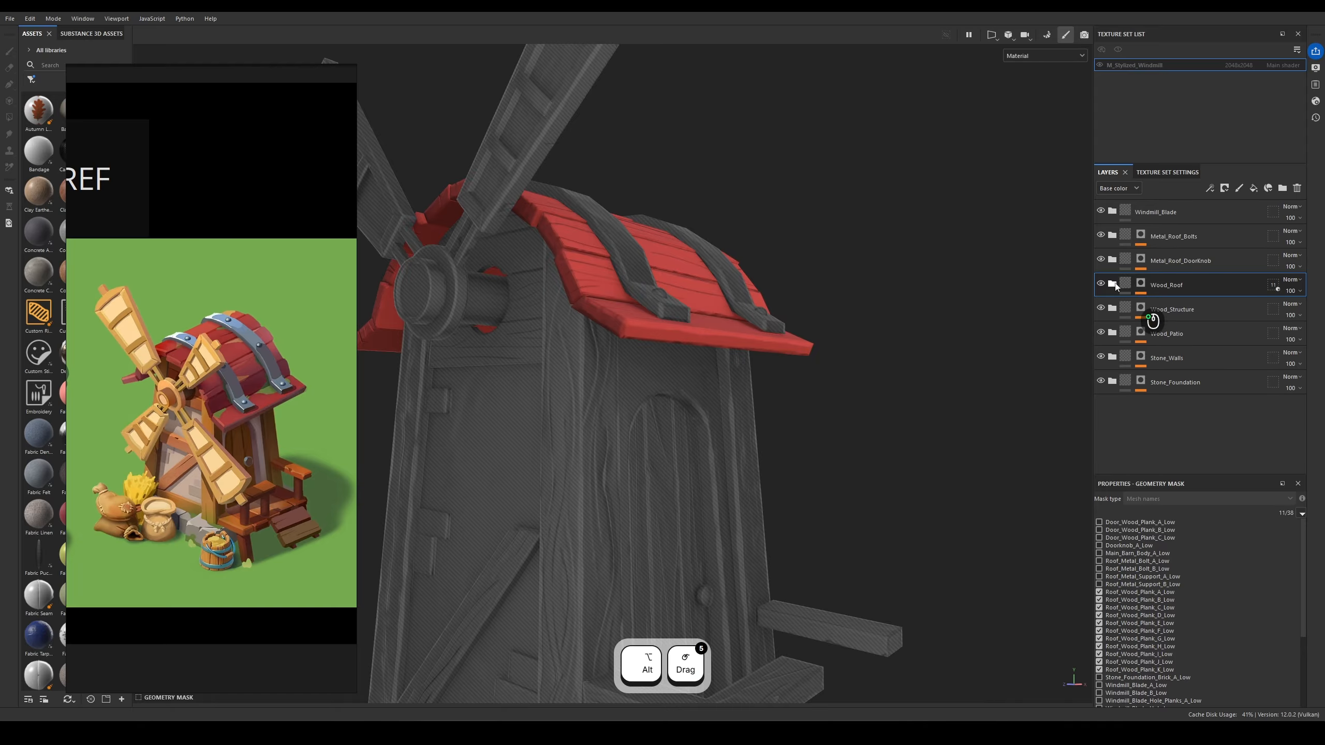
- Select the Red_Roof_Planks layer inside the Wood_Roof folder and briefly isolate its included geometry before showing the full windmill again
{"action": "left_click", "coordinate": [1112, 284]}
{"action": "left_click", "coordinate": [1112, 308], "text": "alt"}
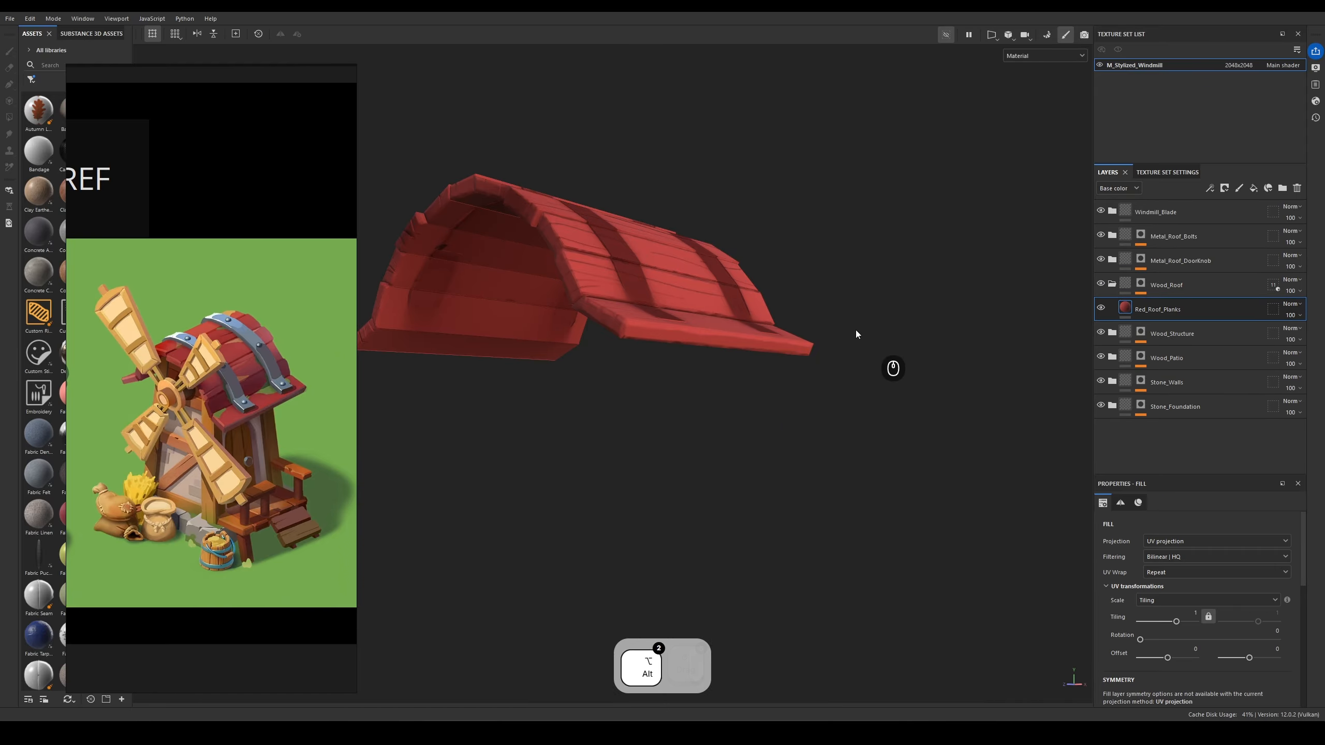
{"action": "left_click_drag", "start_coordinate": [855, 334], "coordinate": [856, 376], "text": "alt"}
{"action": "left_click", "coordinate": [946, 35]}
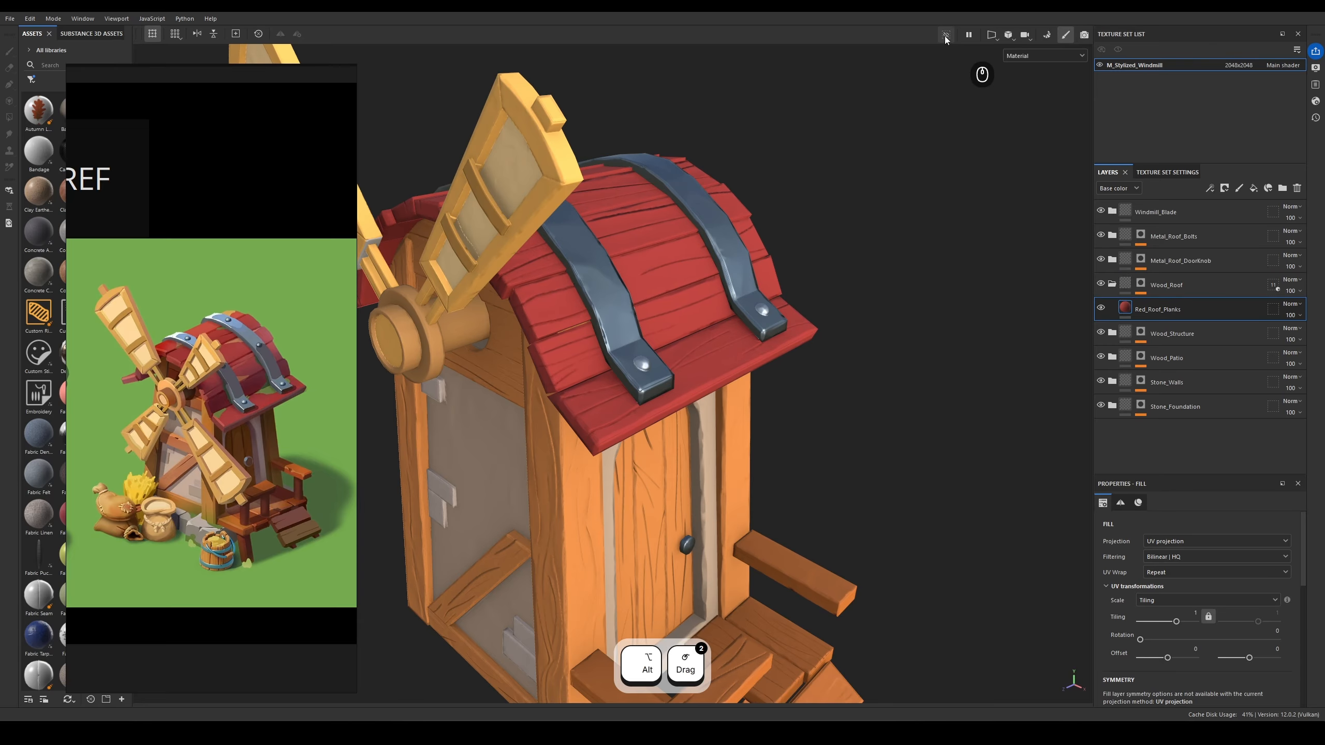
- Isolate the Wood_Roof folder's included planks so the rest of the windmill is hidden, and frame the roof's lower edge
{"action": "left_click", "coordinate": [945, 35]}
{"action": "left_click", "coordinate": [946, 34]}
{"action": "left_click", "coordinate": [945, 34]}
{"action": "left_click", "coordinate": [946, 34]}
{"action": "left_click", "coordinate": [946, 34]}
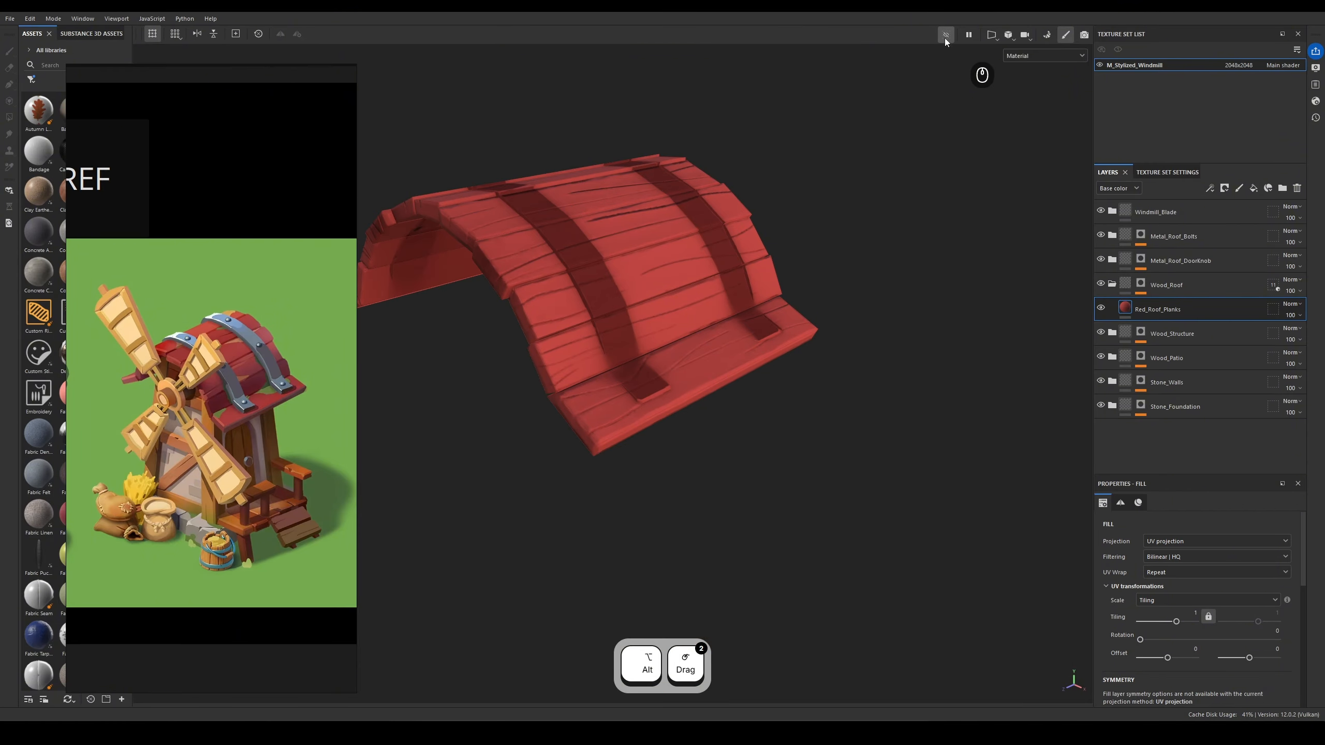
{"action": "left_click", "coordinate": [946, 34]}
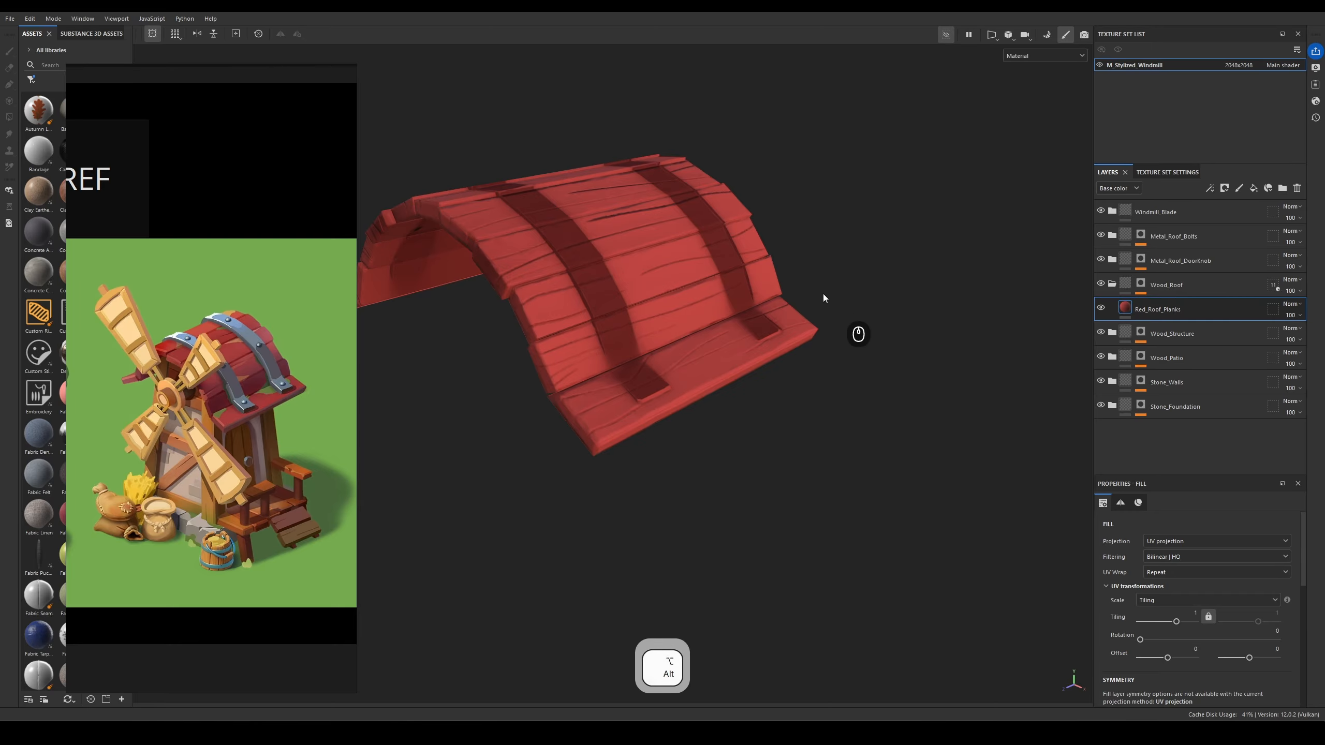
{"action": "left_click_drag", "start_coordinate": [821, 296], "coordinate": [892, 344], "text": "alt"}
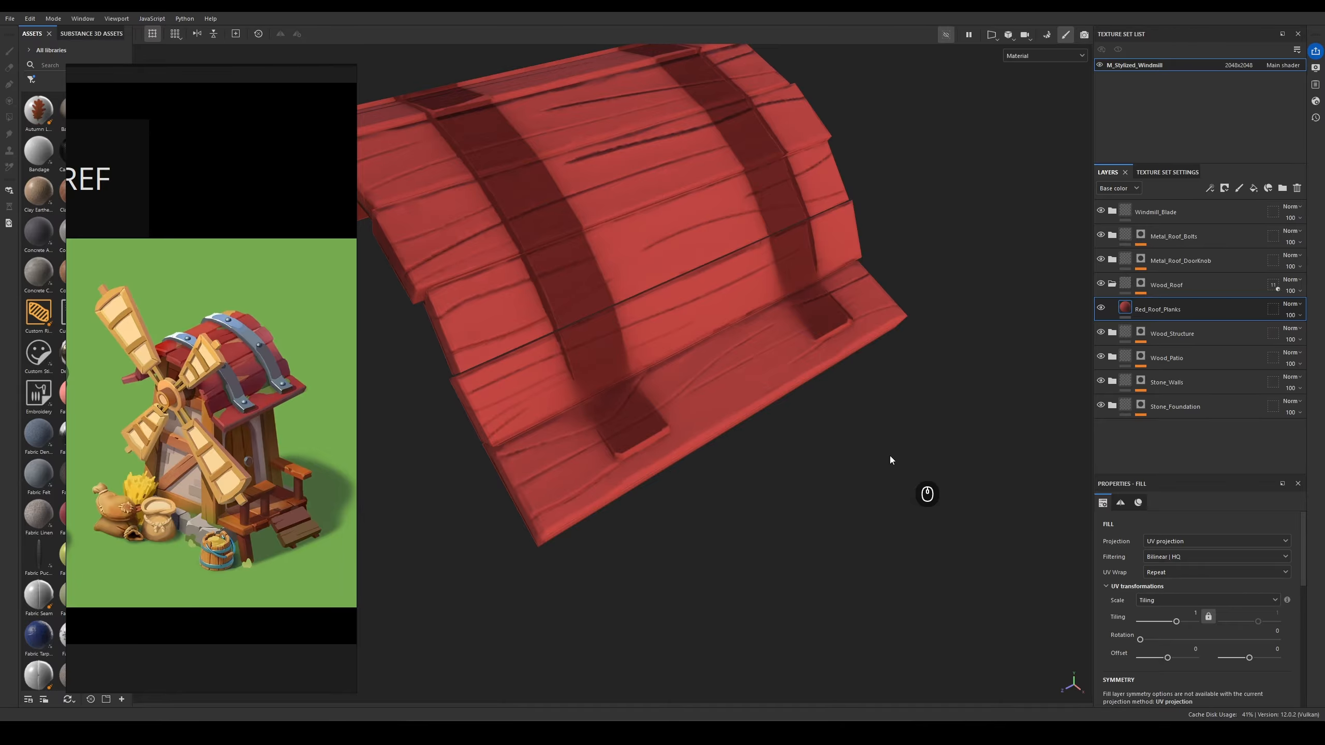
{"action": "left_click_drag", "start_coordinate": [786, 377], "coordinate": [867, 485], "text": "alt"}
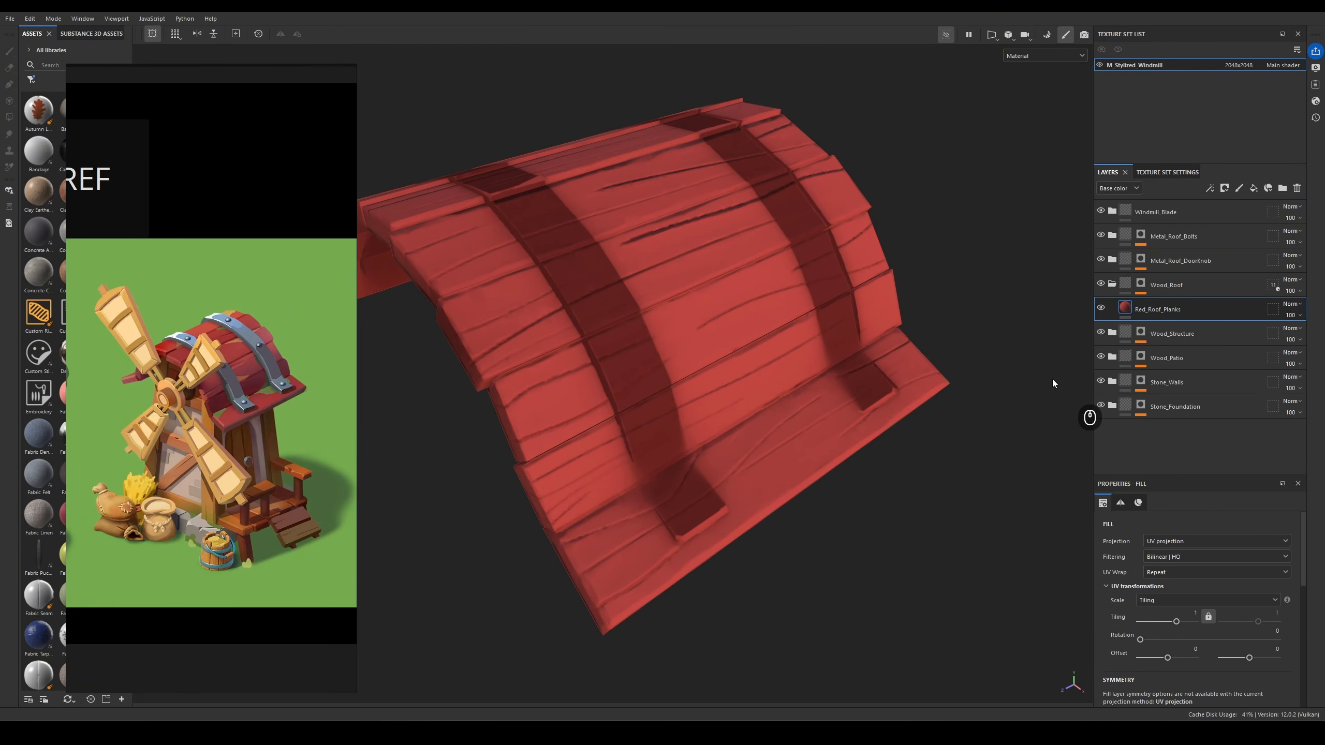
- Duplicate the Red_Roof_Planks fill layer inside the Wood_Roof folder
{"action": "key", "text": "ctrl+d"}
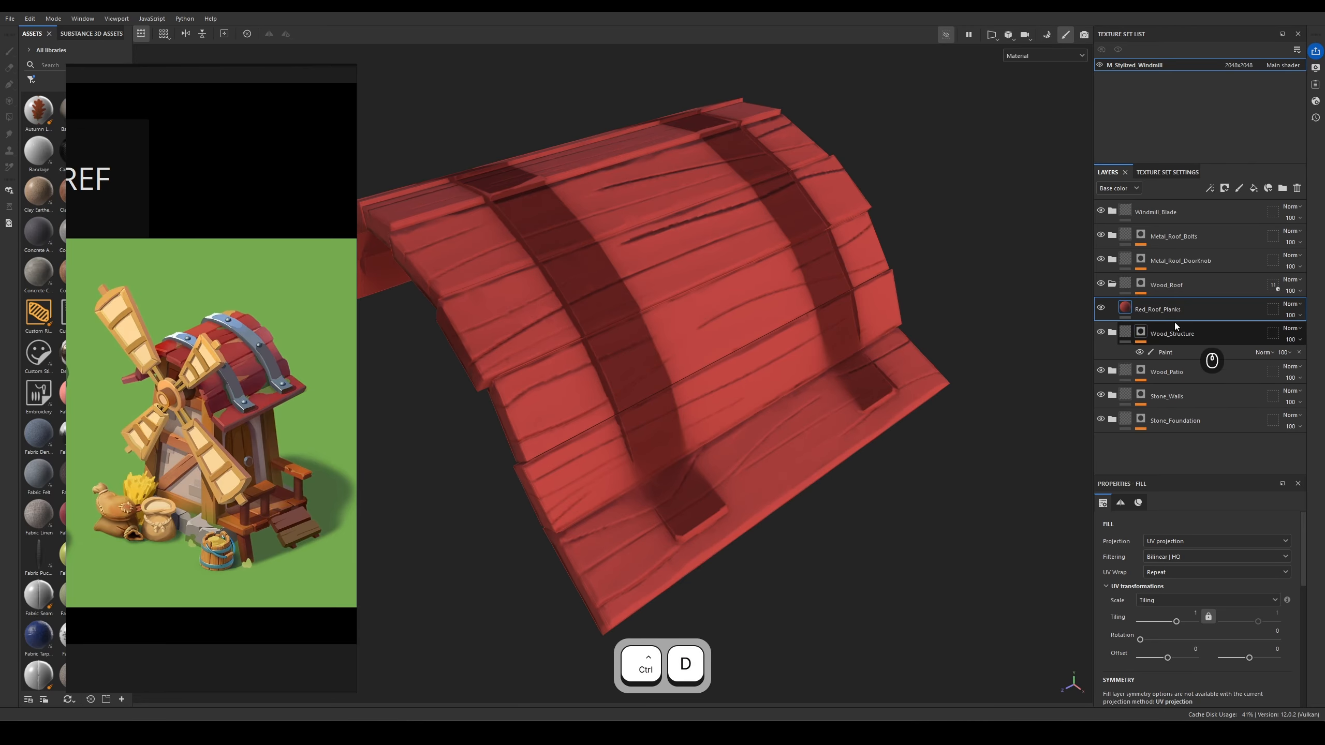
{"action": "left_click", "coordinate": [1111, 332]}
{"action": "left_click", "coordinate": [1111, 331]}
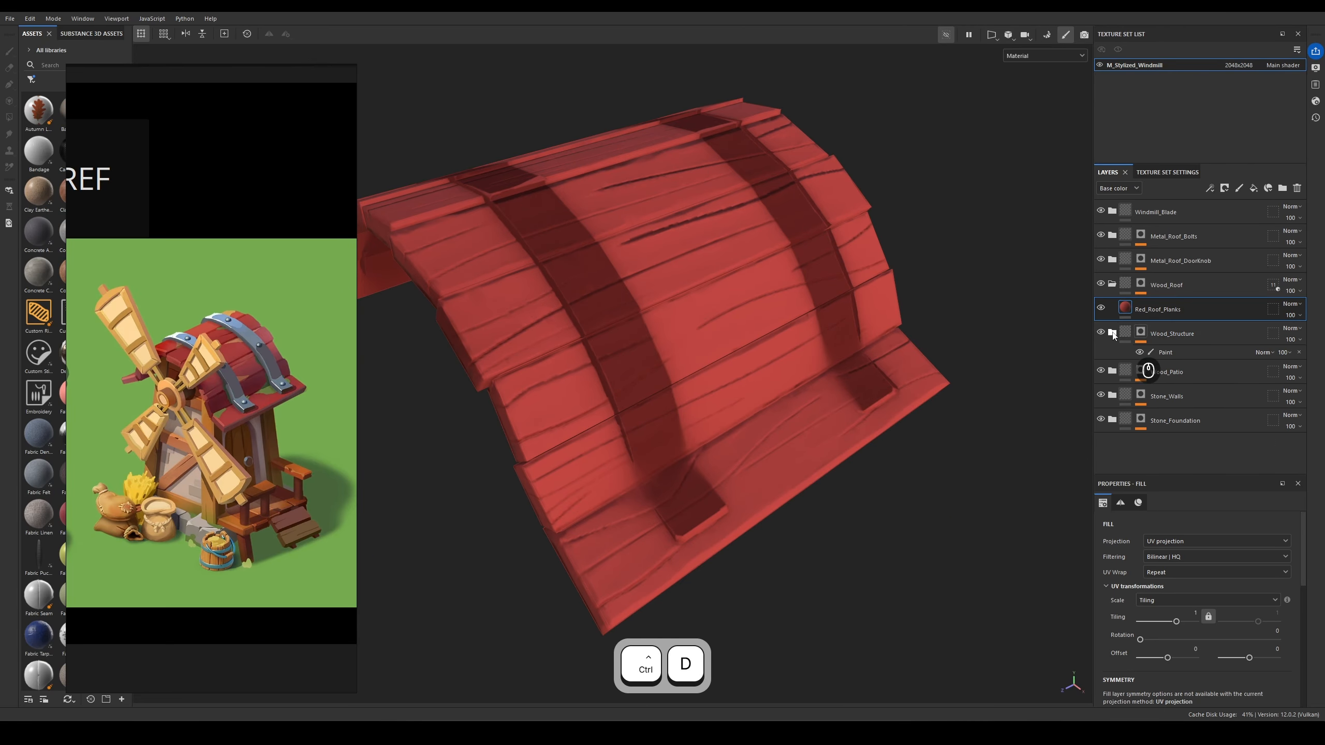
{"action": "left_click", "coordinate": [1184, 290]}
{"action": "left_click", "coordinate": [1182, 312]}
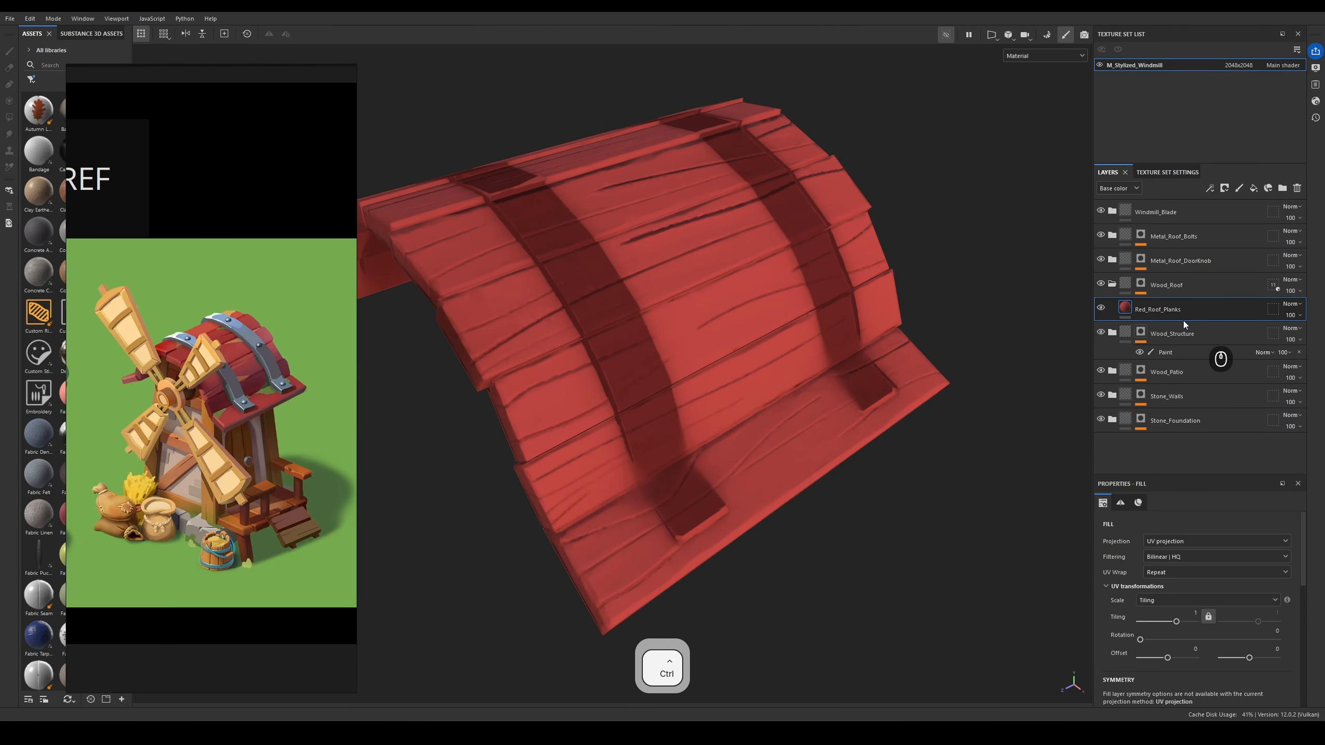
{"action": "key", "text": "ctrl+d"}
- Rename the duplicated Red_Roof_Planks layer as Highlight
{"action": "double_click", "coordinate": [1173, 315]}
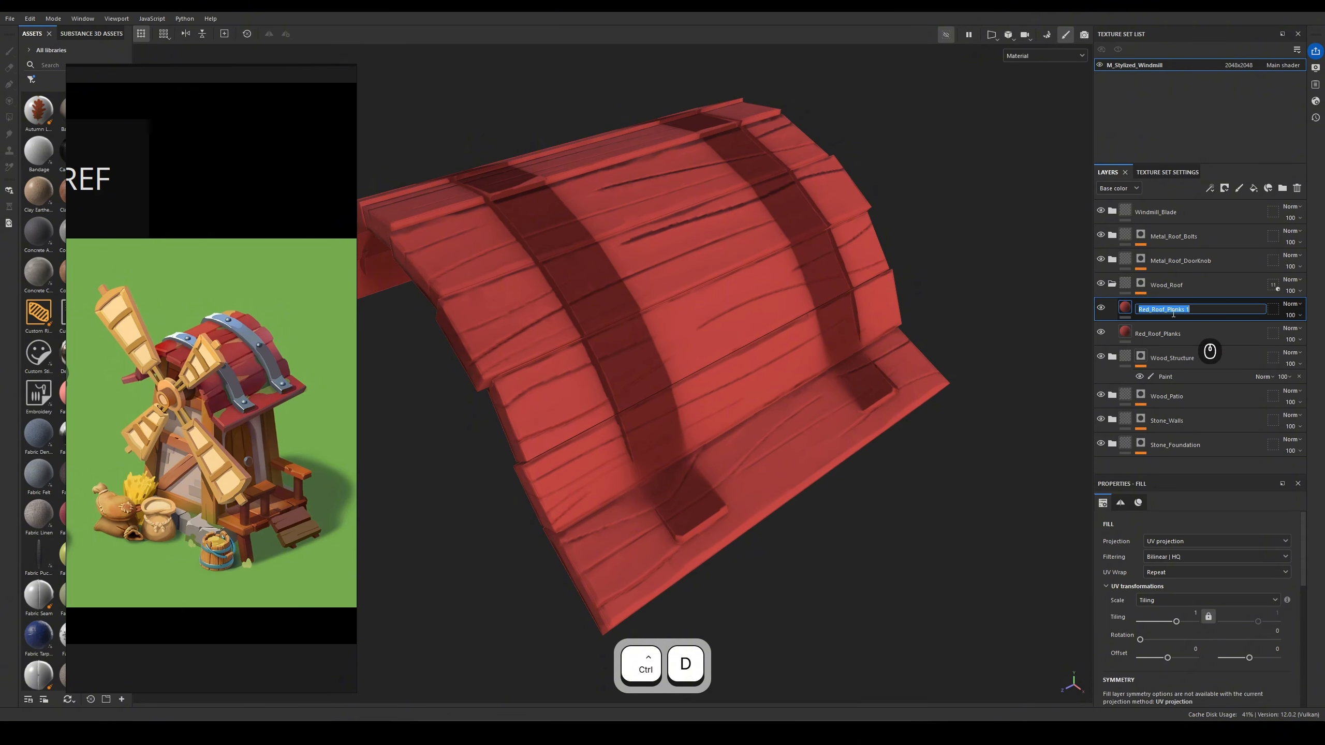
{"action": "left_click", "coordinate": [1200, 313]}
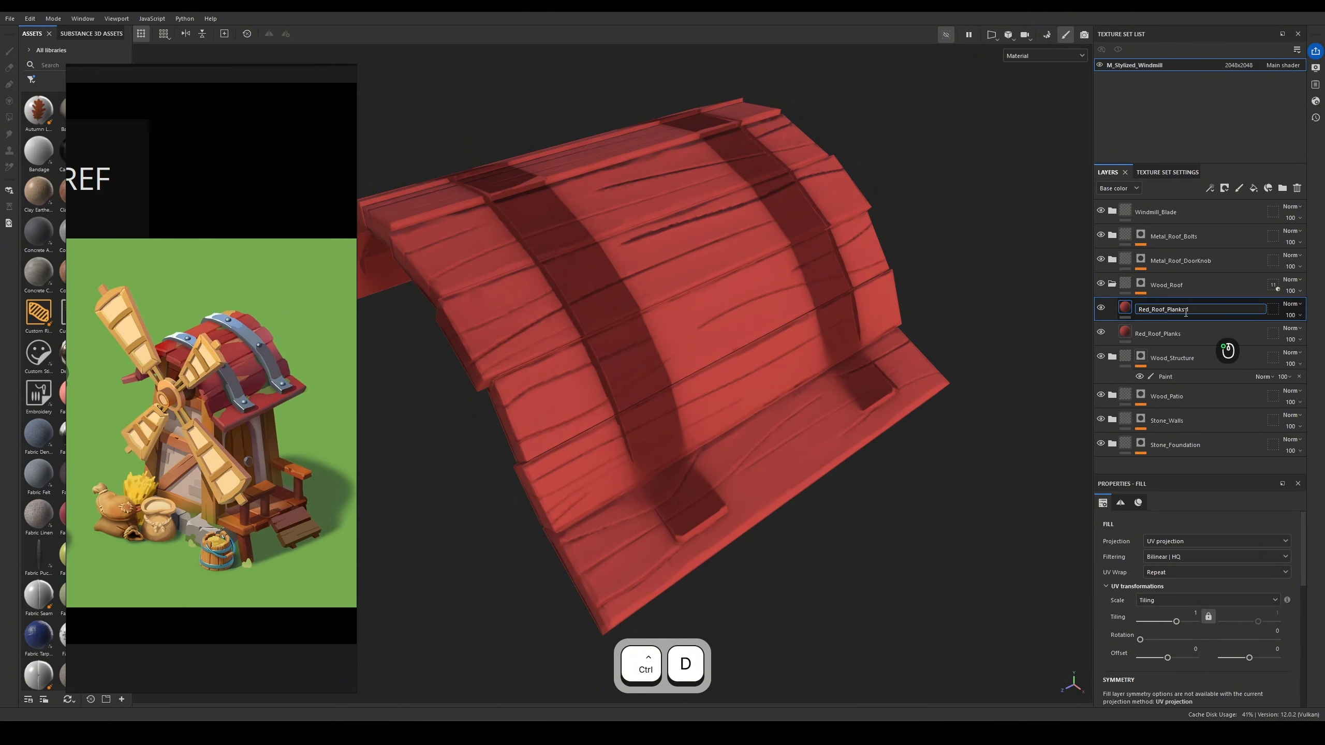
{"action": "left_click_drag", "start_coordinate": [1186, 312], "coordinate": [1169, 315]}
{"action": "left_click", "coordinate": [1193, 313]}
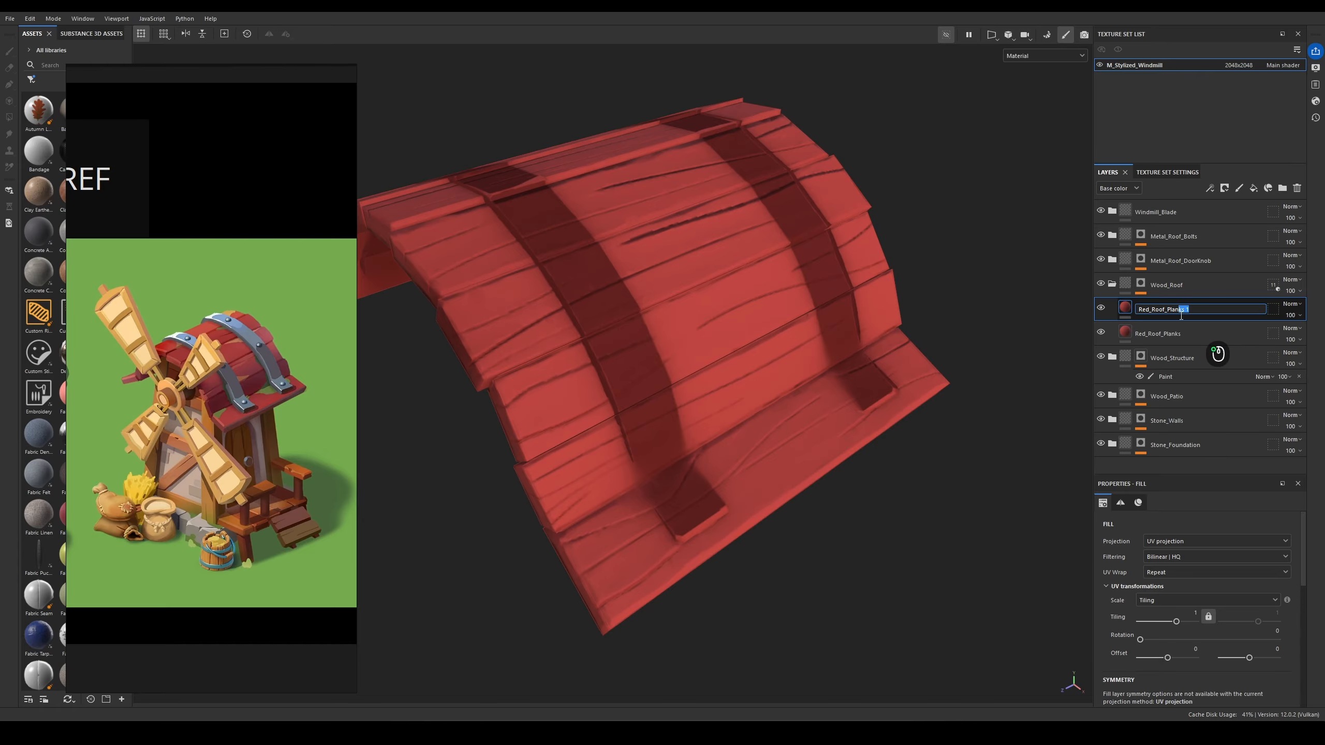
{"action": "left_click_drag", "start_coordinate": [1181, 316], "coordinate": [1138, 317]}
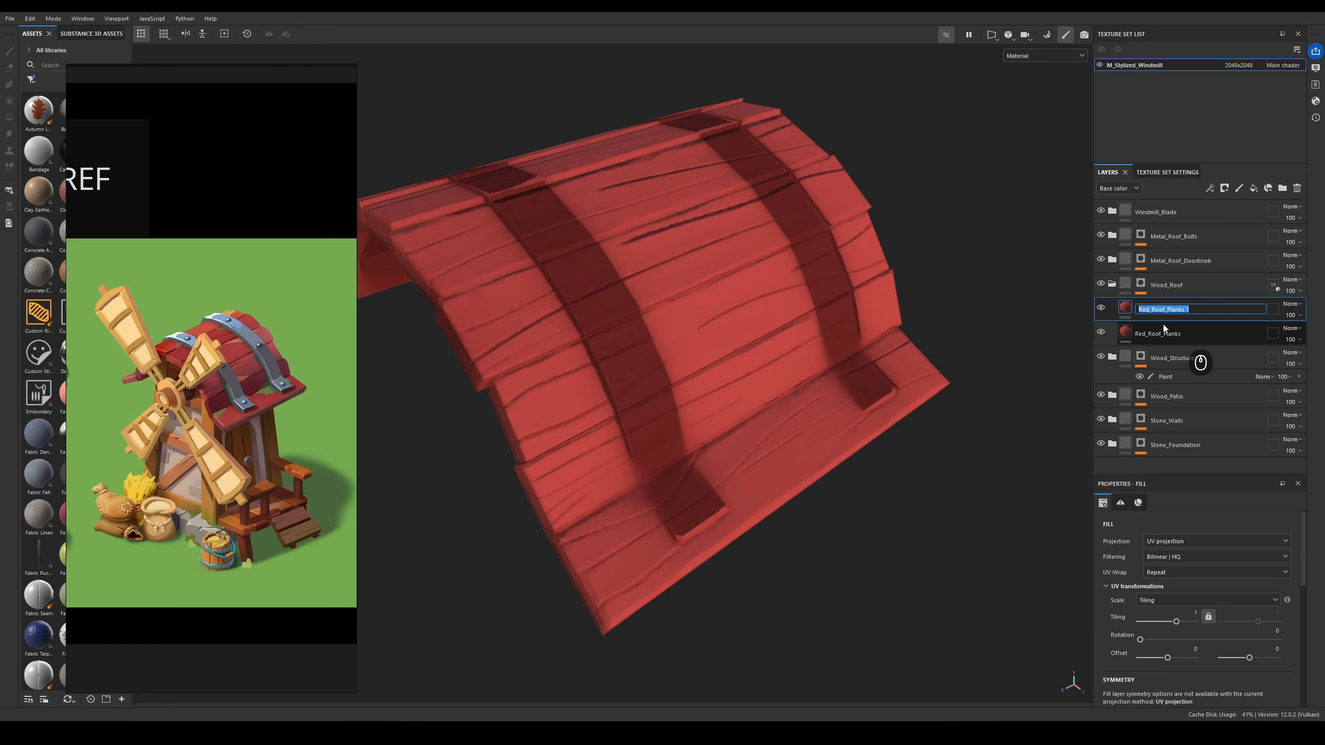
{"action": "type", "text": "Highlight"}
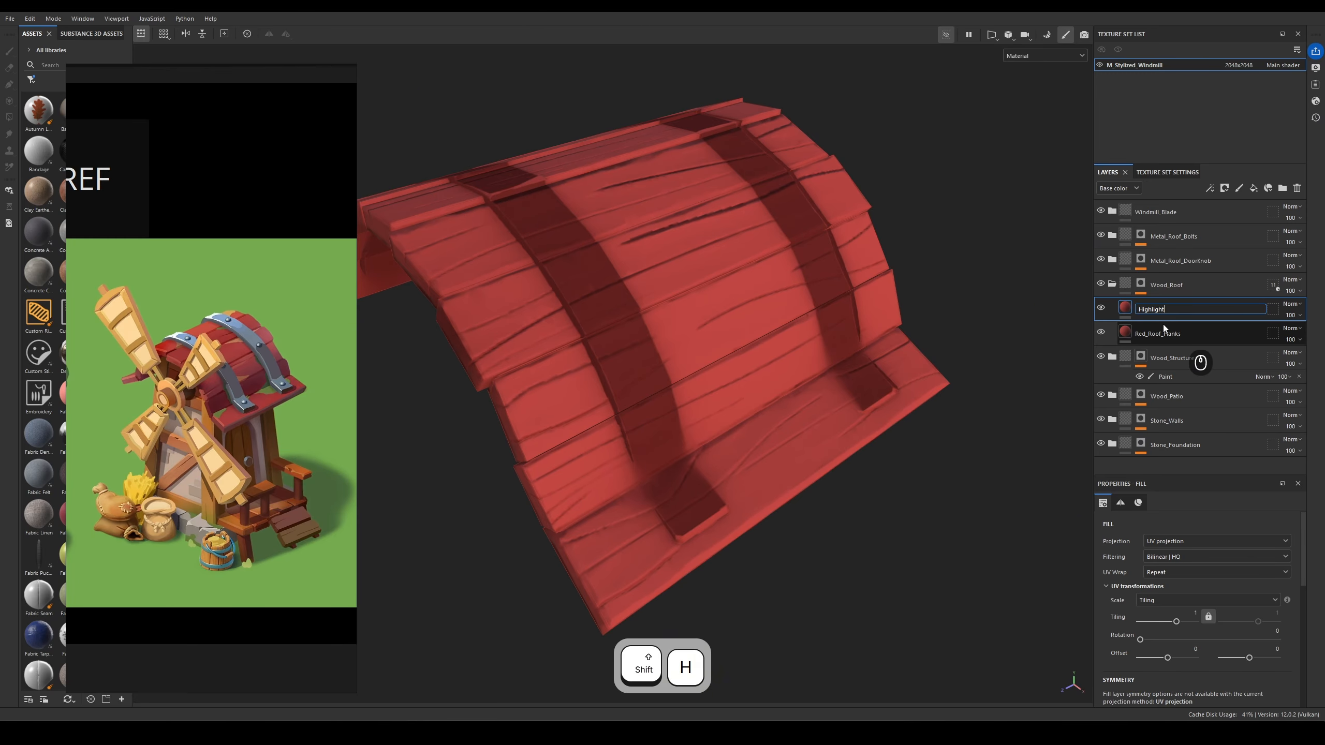
{"action": "key", "text": "Return"}
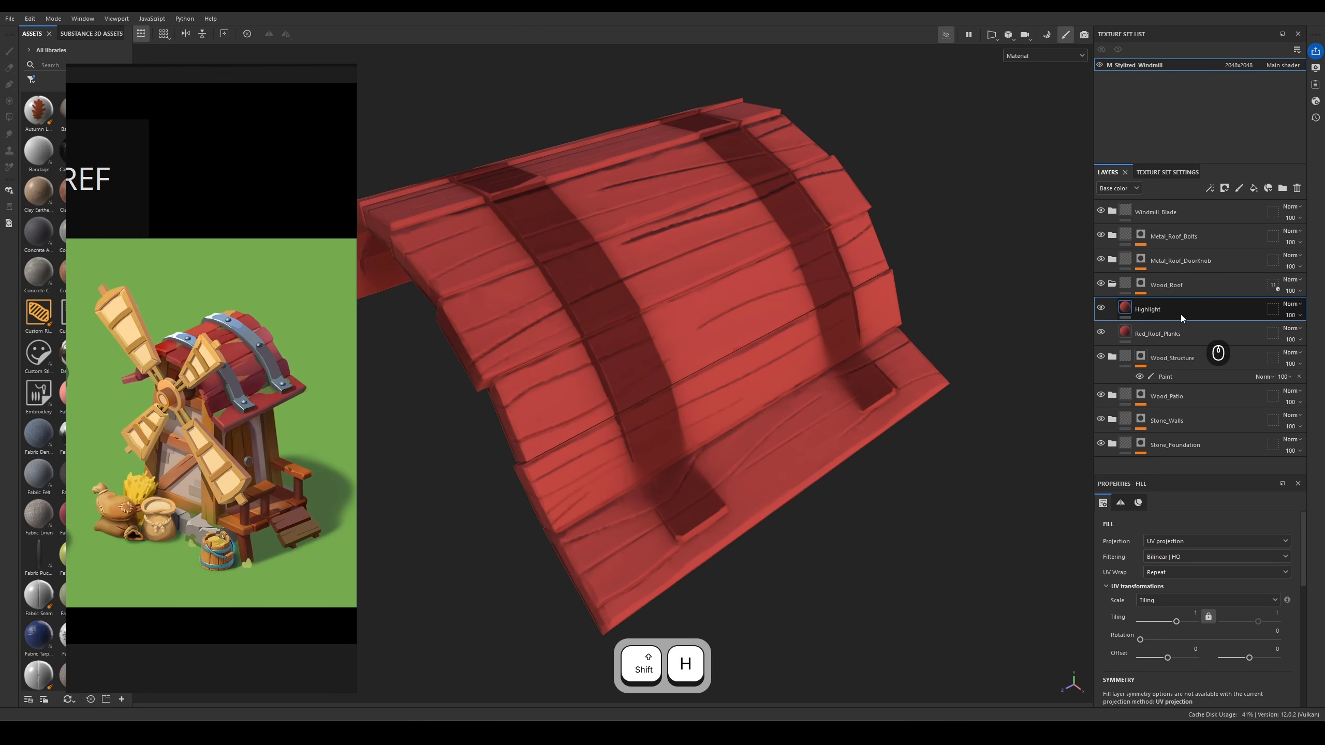
- Change the Highlight layer's base color to a golden yellow, C6973D
{"action": "scroll", "coordinate": [1223, 595], "scroll_direction": "down", "scroll_amount": 8}
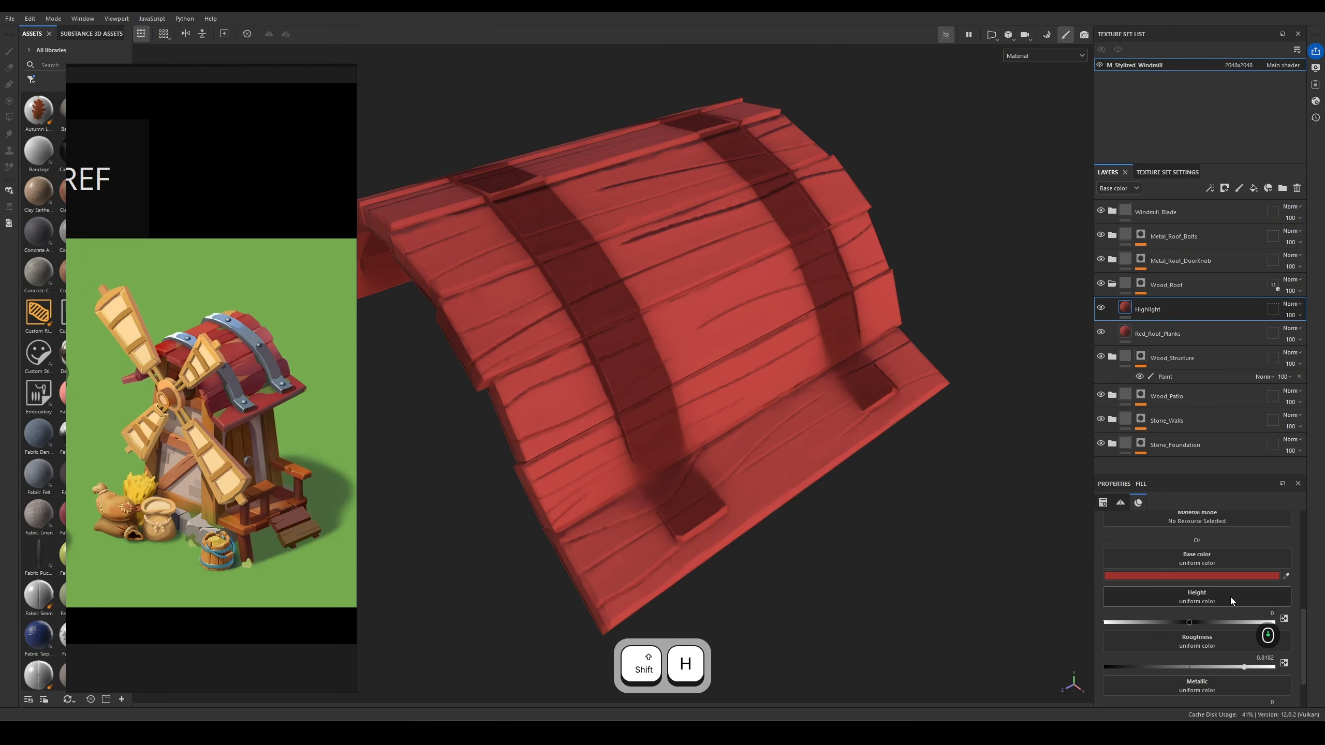
{"action": "left_click", "coordinate": [1234, 573]}
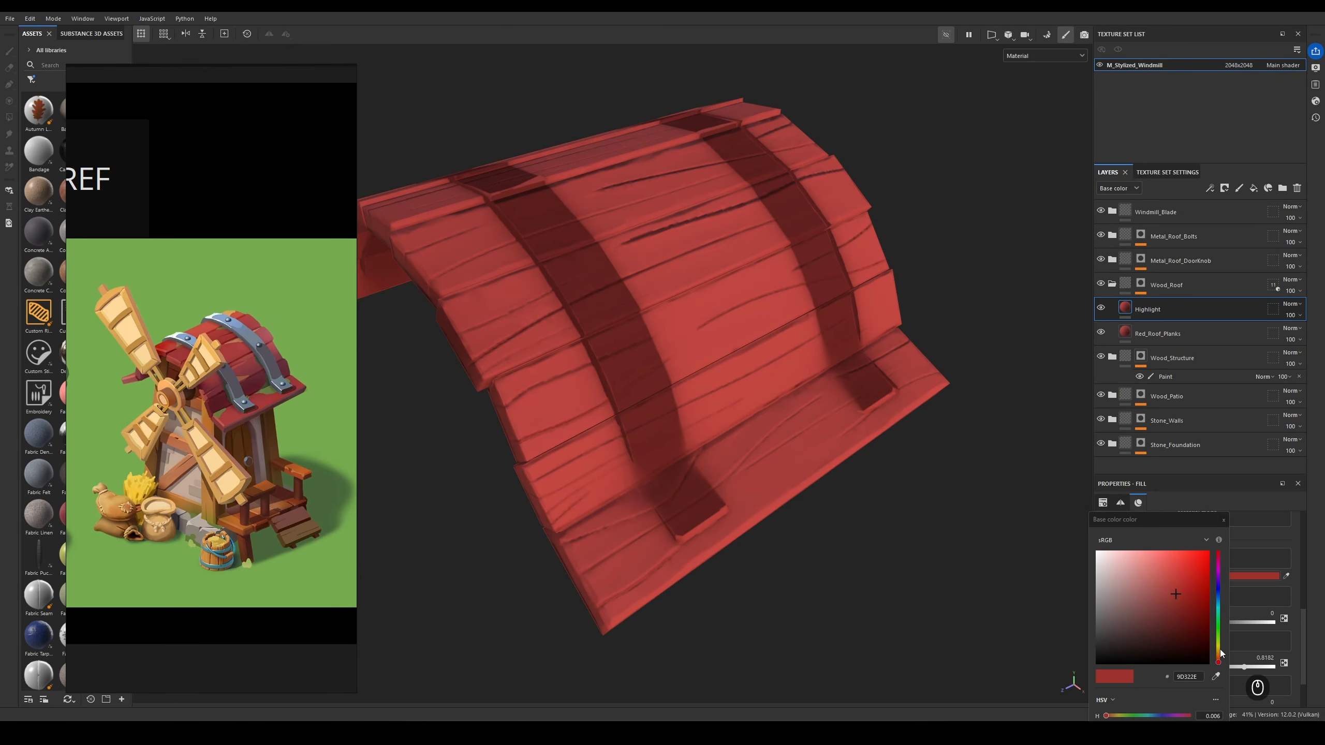
{"action": "left_click_drag", "start_coordinate": [1220, 652], "coordinate": [1220, 653]}
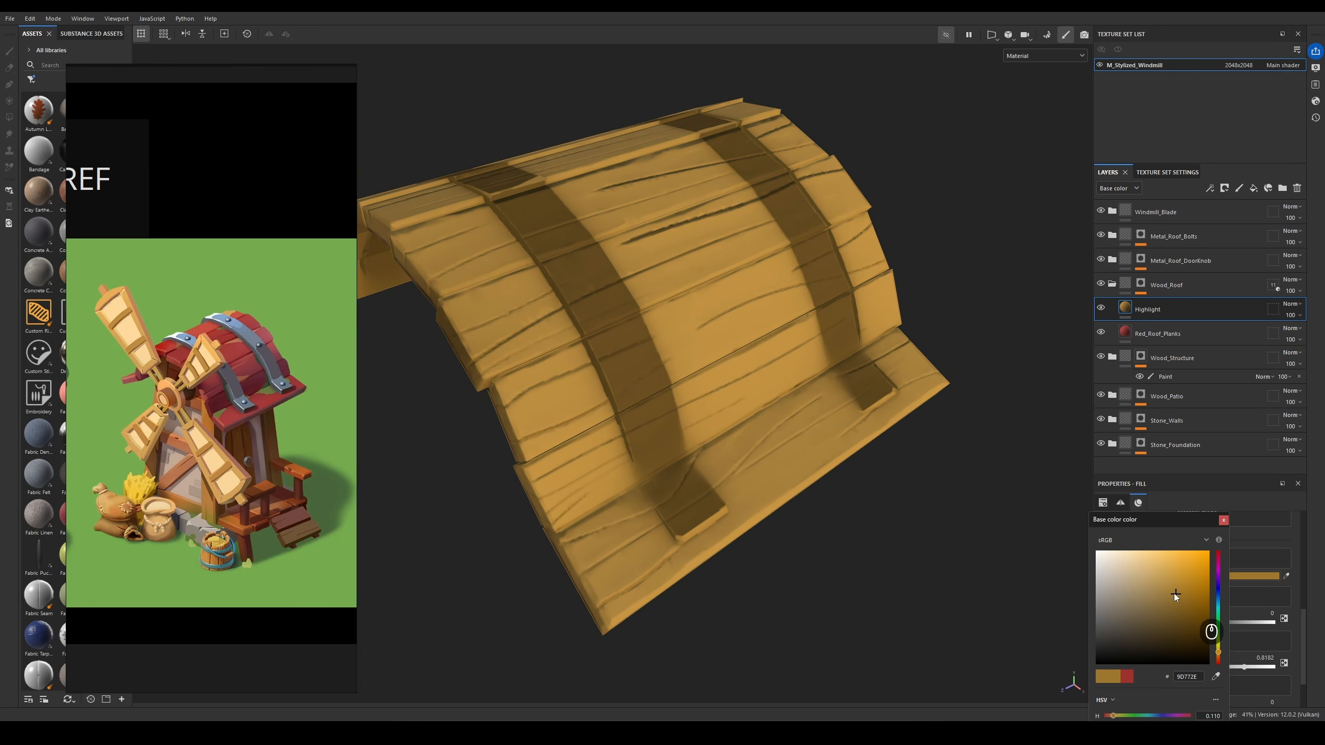
{"action": "left_click_drag", "start_coordinate": [1175, 594], "coordinate": [1174, 575]}
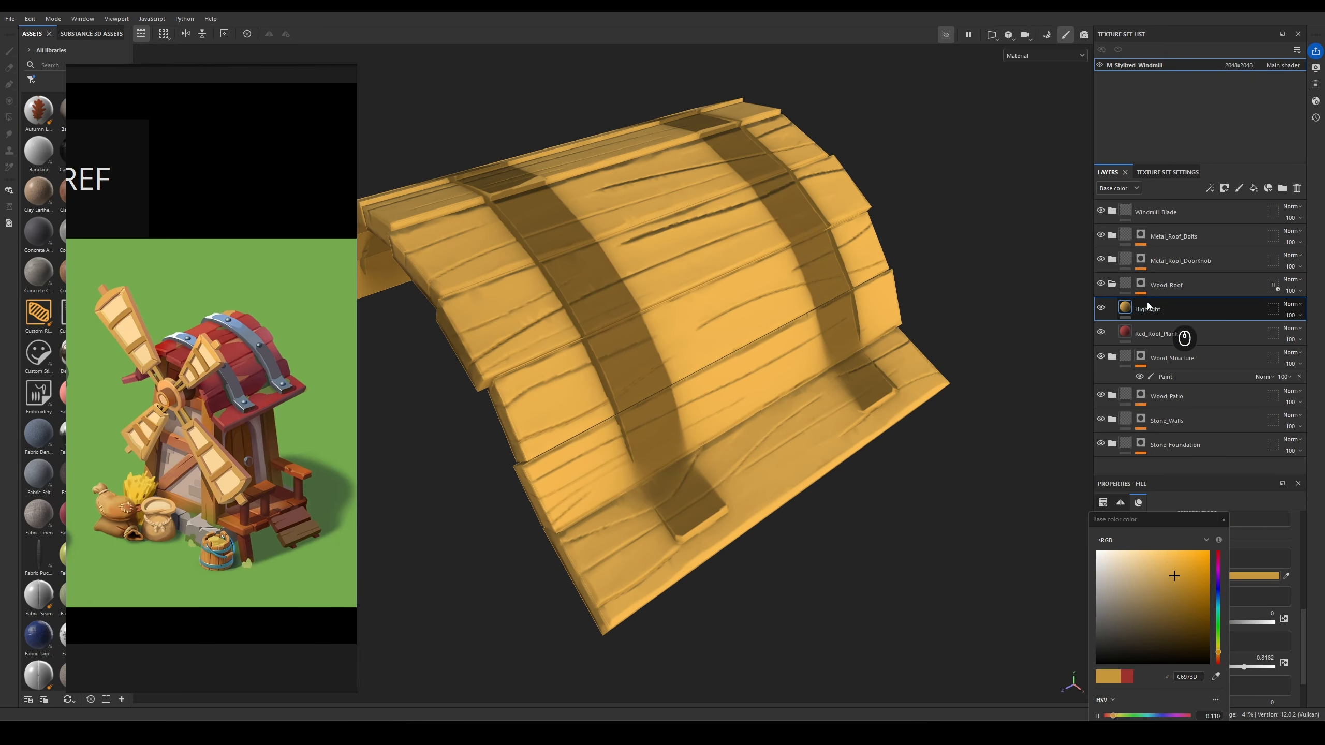
- Add a black mask to the Highlight layer and put a paint effect on that mask
{"action": "left_click", "coordinate": [1159, 331]}
{"action": "left_click", "coordinate": [1160, 314]}
{"action": "right_click", "coordinate": [1158, 310]}
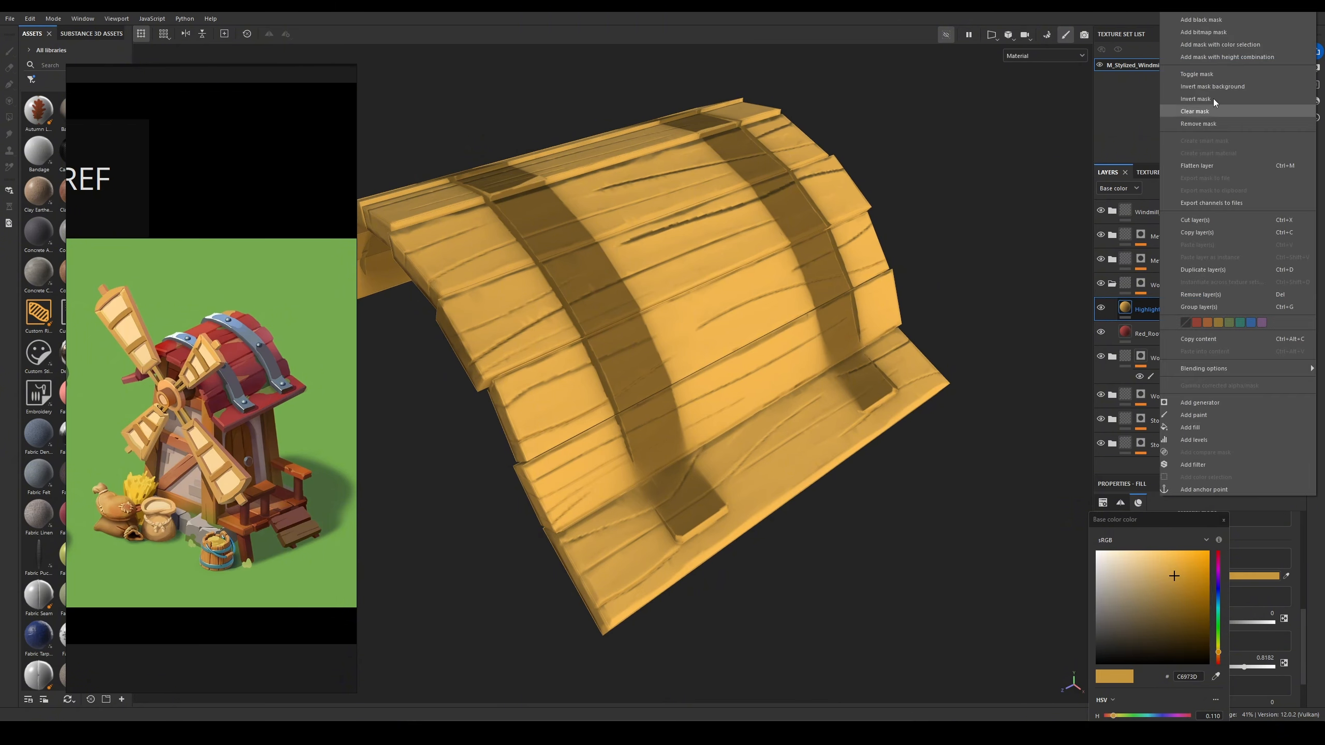
{"action": "left_click", "coordinate": [1213, 111]}
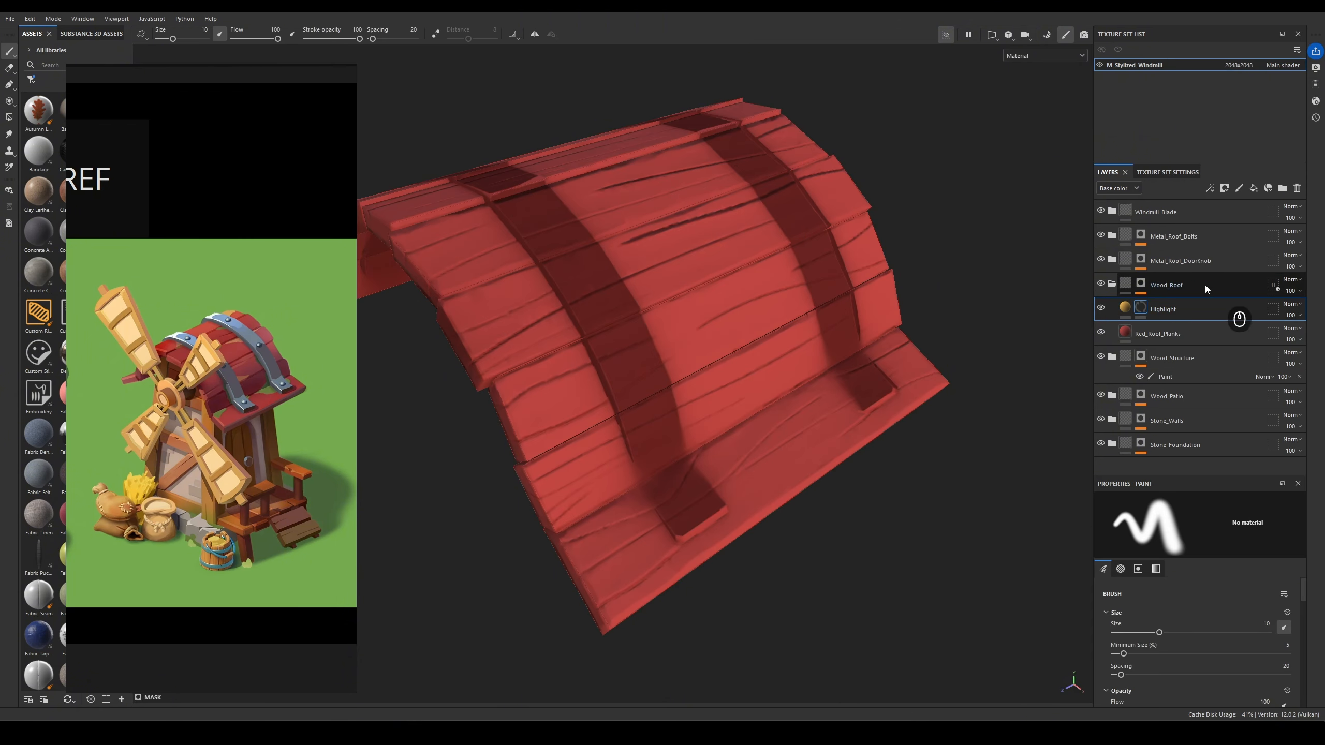
{"action": "right_click", "coordinate": [1141, 308]}
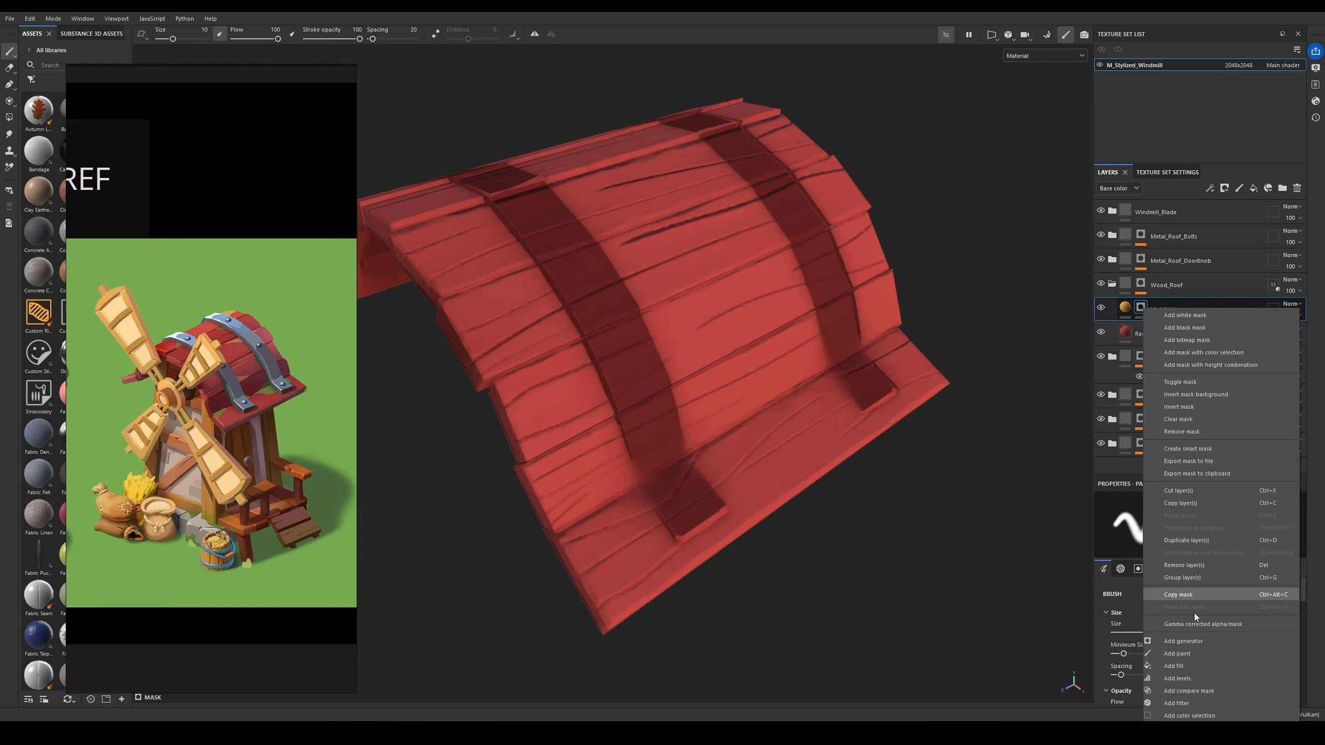
{"action": "left_click", "coordinate": [1195, 652]}
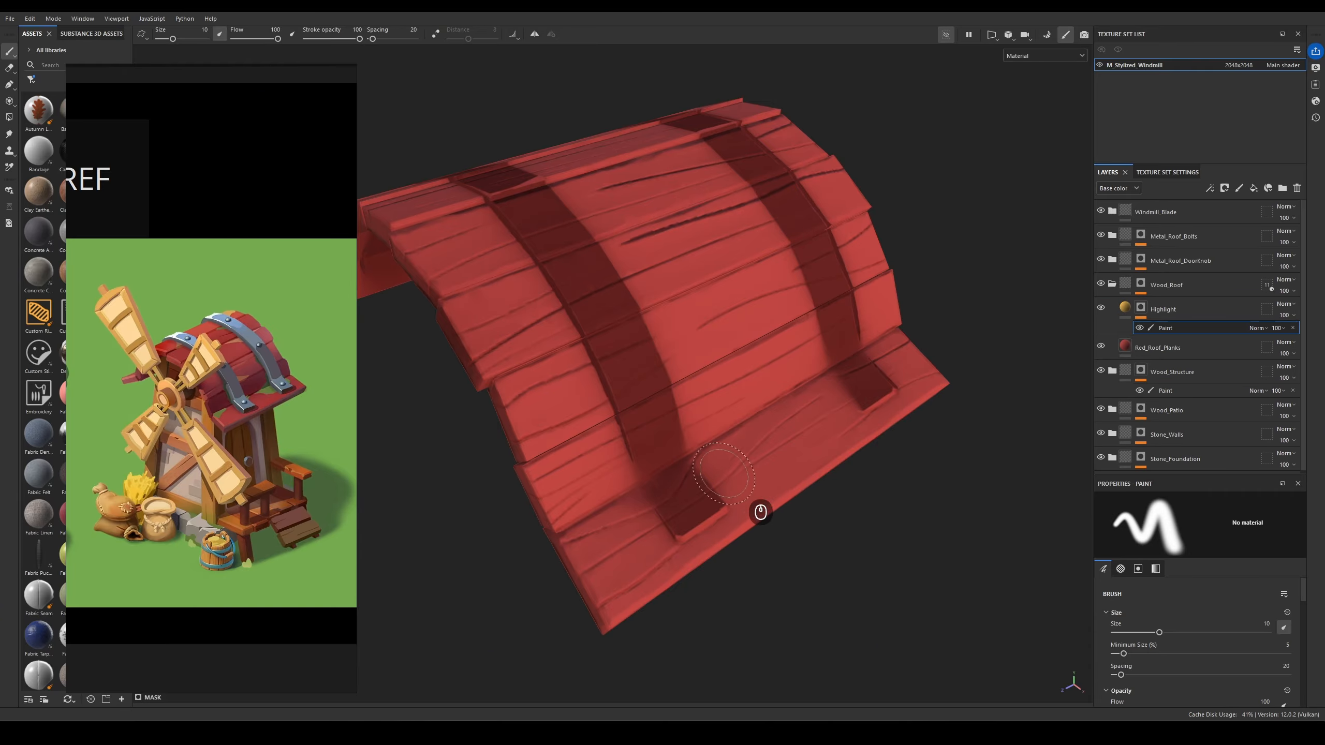
- Set the mask brush to flow 18, size 1.35 and stroke opacity 24 for soft highlights
{"action": "mouse_move", "coordinate": [300, 84]}
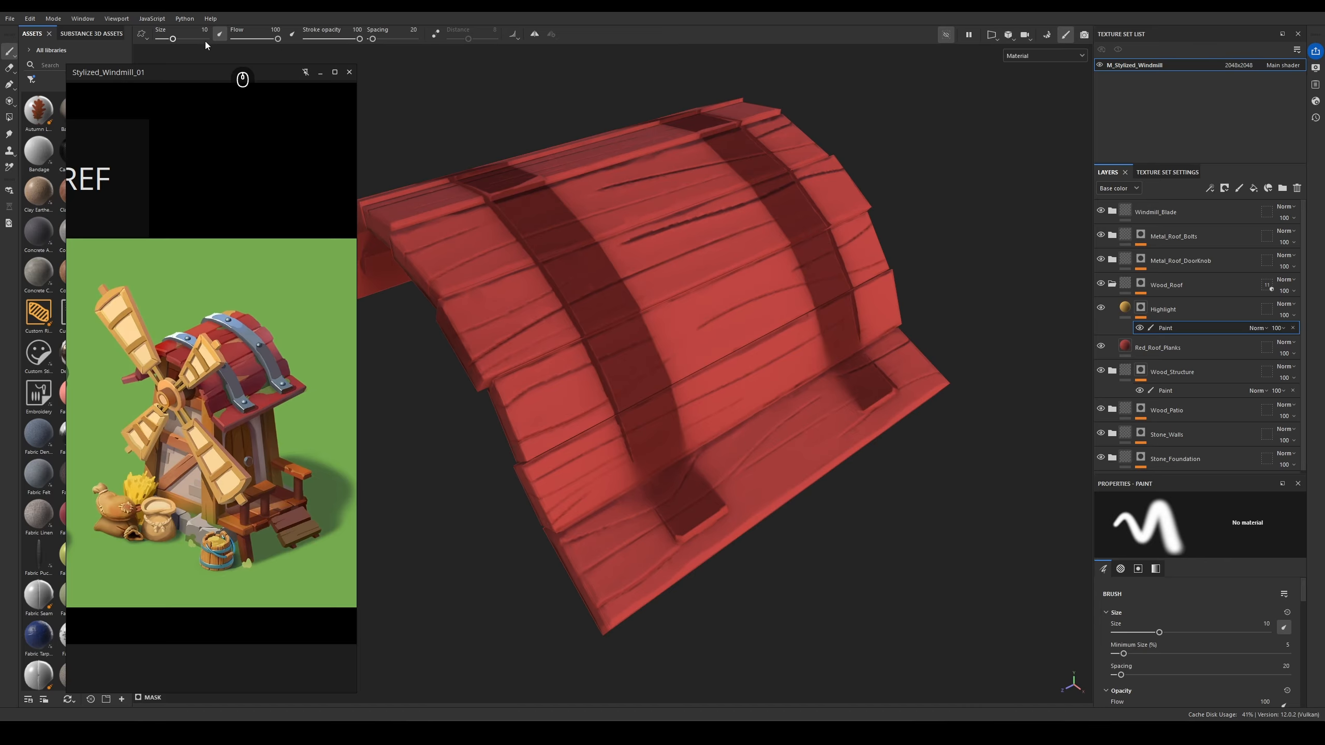
{"action": "left_click_drag", "start_coordinate": [278, 39], "coordinate": [241, 39]}
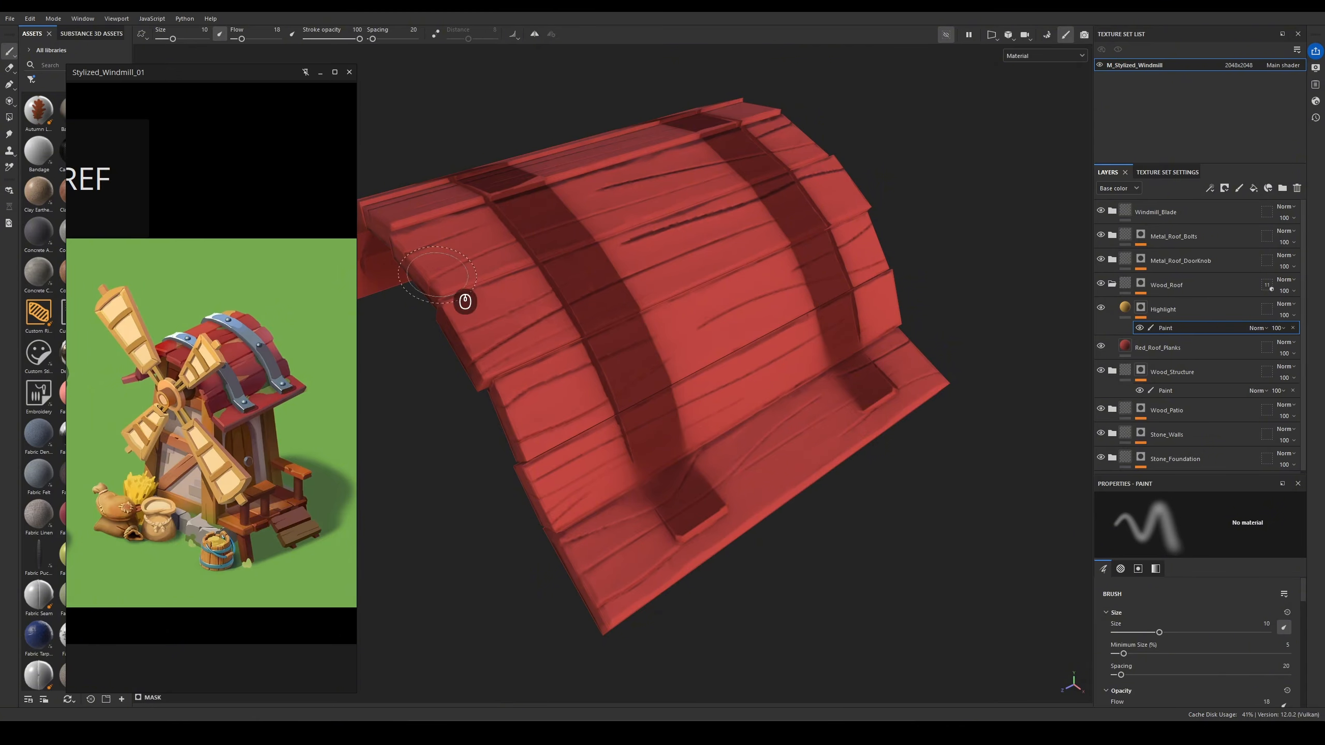
{"action": "right_click_drag", "start_coordinate": [752, 463], "coordinate": [763, 475], "text": "ctrl"}
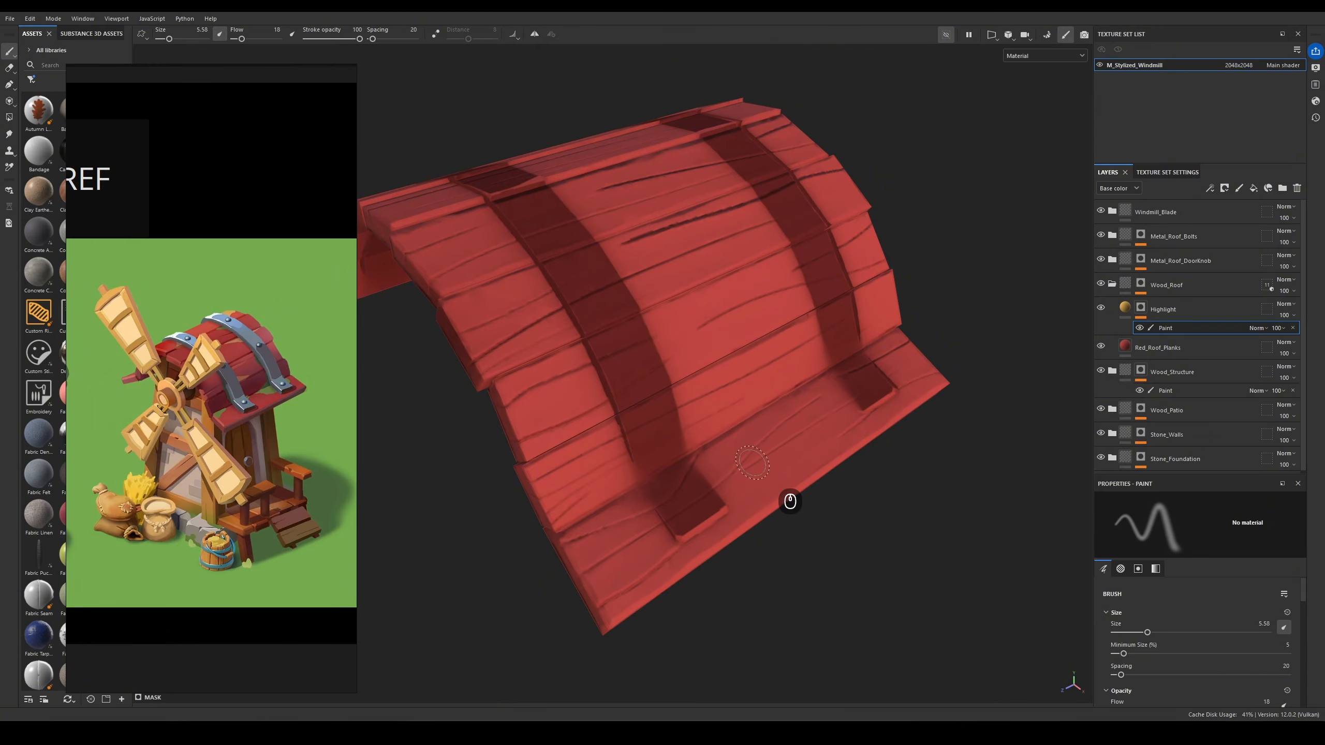
{"action": "key", "text": "bracketleft"}
{"action": "key", "text": "bracketleft"}
{"action": "key", "text": "bracketleft"}
{"action": "key", "text": "bracketleft"}
{"action": "key", "text": "bracketleft"}
{"action": "key", "text": "bracketleft"}
{"action": "scroll", "coordinate": [783, 425], "scroll_direction": "up", "scroll_amount": 2}
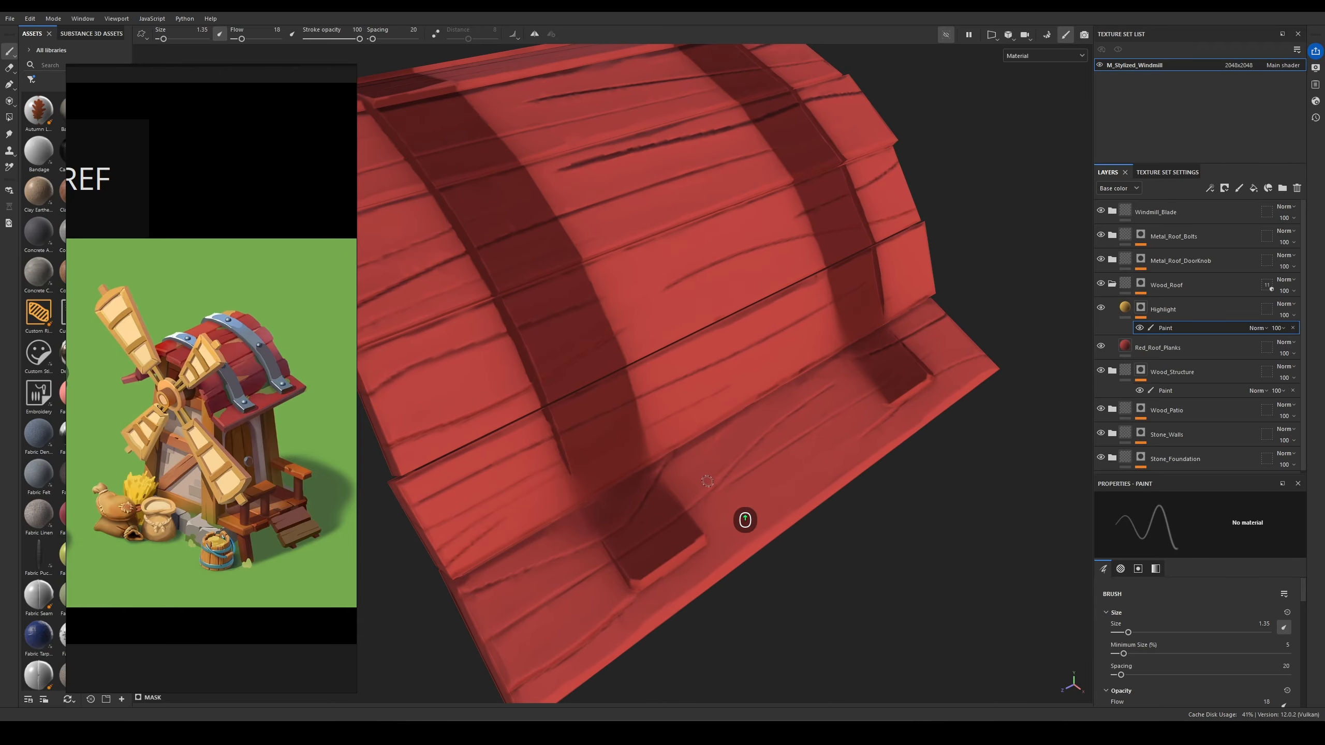
{"action": "key", "text": "ctrl+z"}
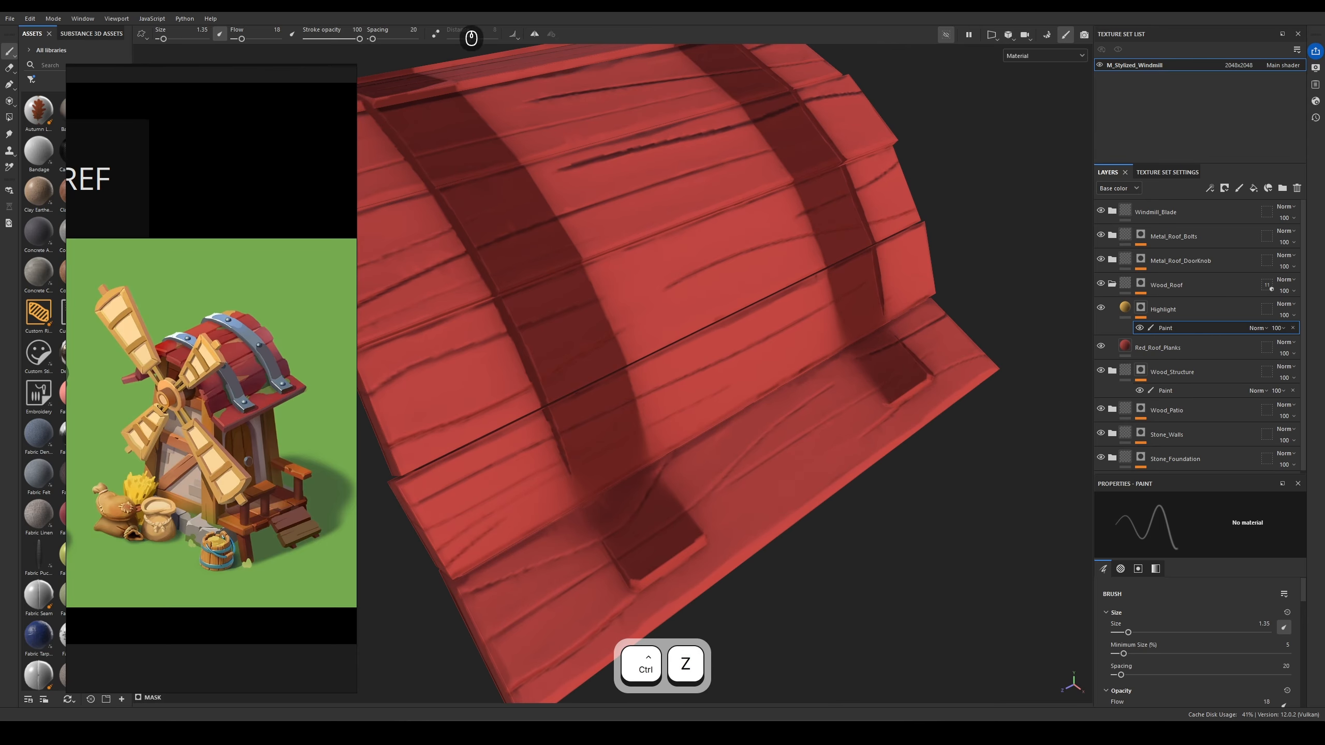
{"action": "left_click_drag", "start_coordinate": [359, 39], "coordinate": [320, 39]}
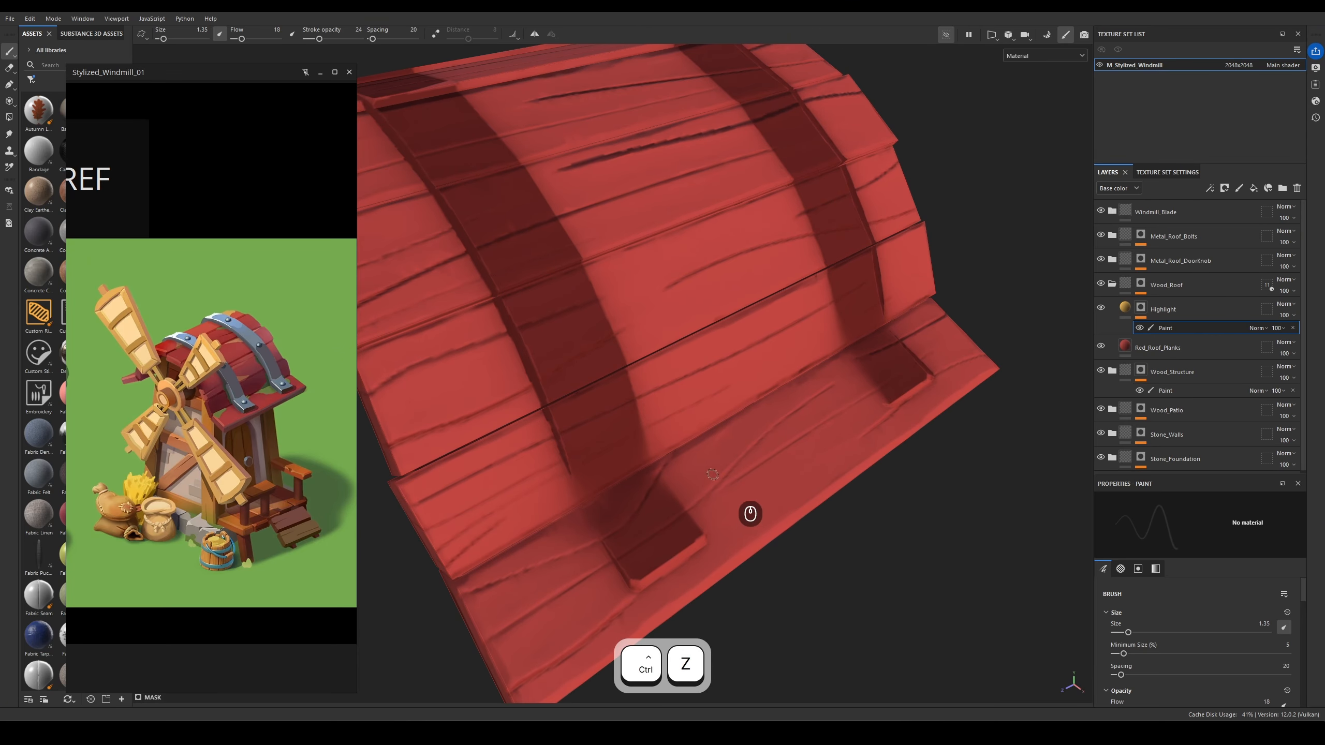
- Try a thin highlight stroke on the lowest roof plank and undo it
{"action": "mouse_move", "coordinate": [717, 476]}
{"action": "left_mouse_down"}
{"action": "mouse_move", "coordinate": [723, 464]}
{"action": "mouse_move", "coordinate": [701, 492]}
{"action": "mouse_move", "coordinate": [746, 441]}
{"action": "left_mouse_up"}
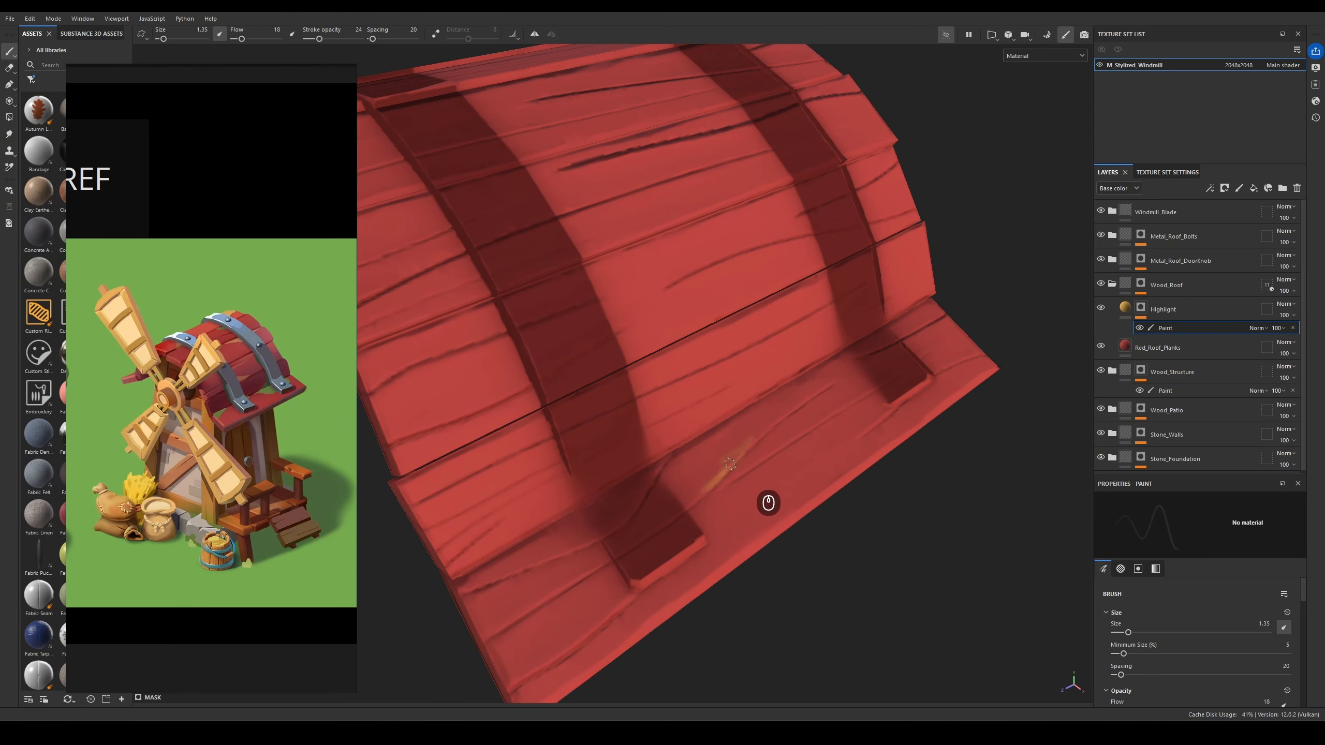
{"action": "key", "text": "ctrl+z"}
{"action": "key", "text": "ctrl+z"}
{"action": "key", "text": "ctrl+z"}
- Enlarge the brush to size 5.55 and brush a soft highlight between the strap marks on the lowest roof plank
{"action": "mouse_move", "coordinate": [787, 494]}
{"action": "left_mouse_down", "text": "alt"}
{"action": "mouse_move", "coordinate": [807, 524]}
{"action": "mouse_move", "coordinate": [737, 474]}
{"action": "mouse_move", "coordinate": [755, 470]}
{"action": "mouse_move", "coordinate": [701, 529]}
{"action": "mouse_move", "coordinate": [758, 478]}
{"action": "left_mouse_up", "text": "alt"}
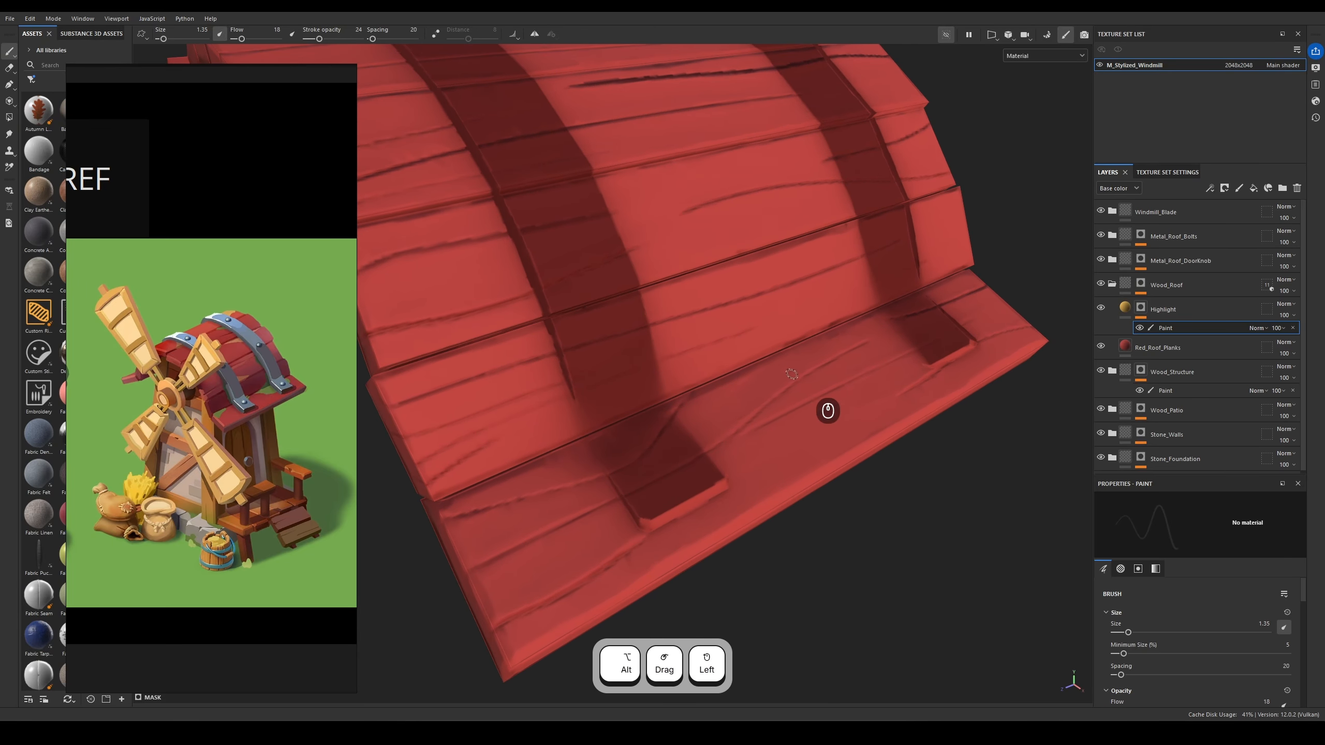
{"action": "key", "text": "bracketright"}
{"action": "key", "text": "bracketright"}
{"action": "key", "text": "bracketright"}
{"action": "key", "text": "bracketright"}
{"action": "key", "text": "bracketright"}
{"action": "left_click_drag", "start_coordinate": [759, 392], "coordinate": [699, 432]}
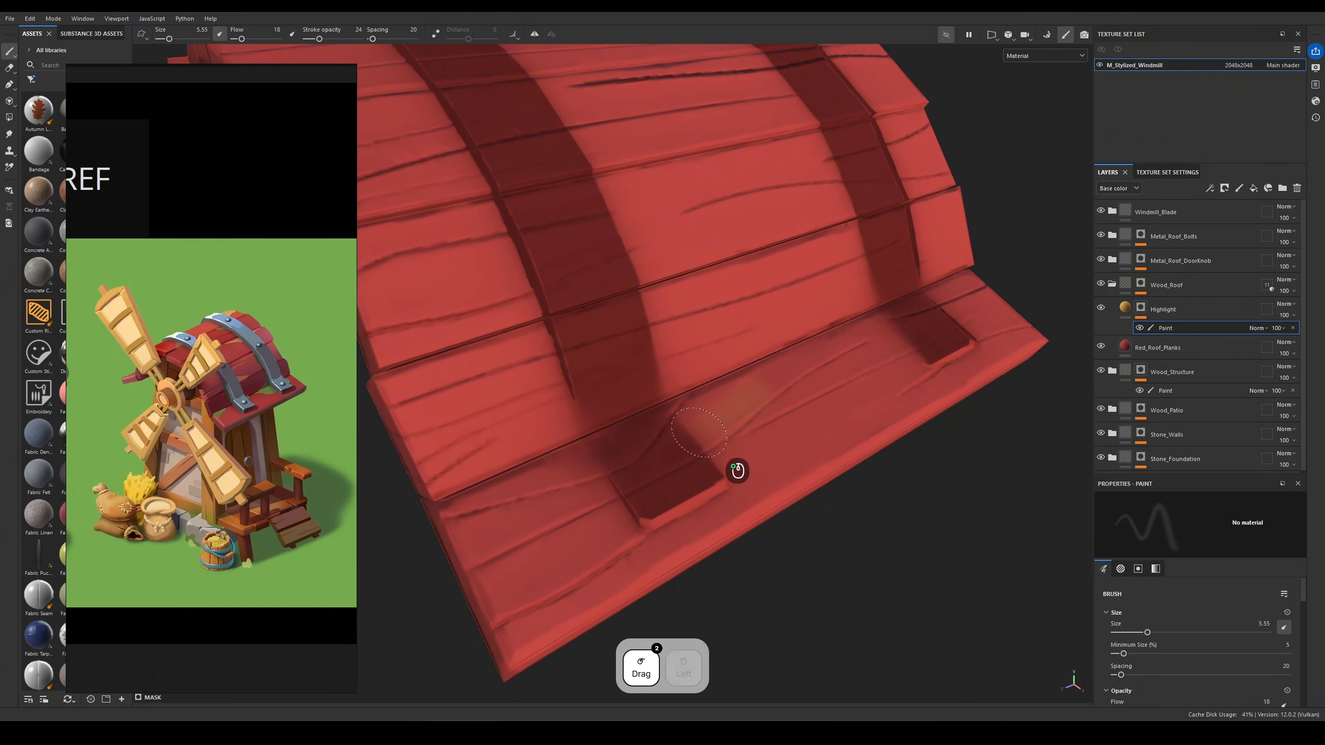
- Brush soft highlights over both outer ends of the lowest roof plank, beside the dark strap marks, undoing the unwanted stroke
{"action": "left_click_drag", "start_coordinate": [751, 547], "coordinate": [789, 535], "text": "alt"}
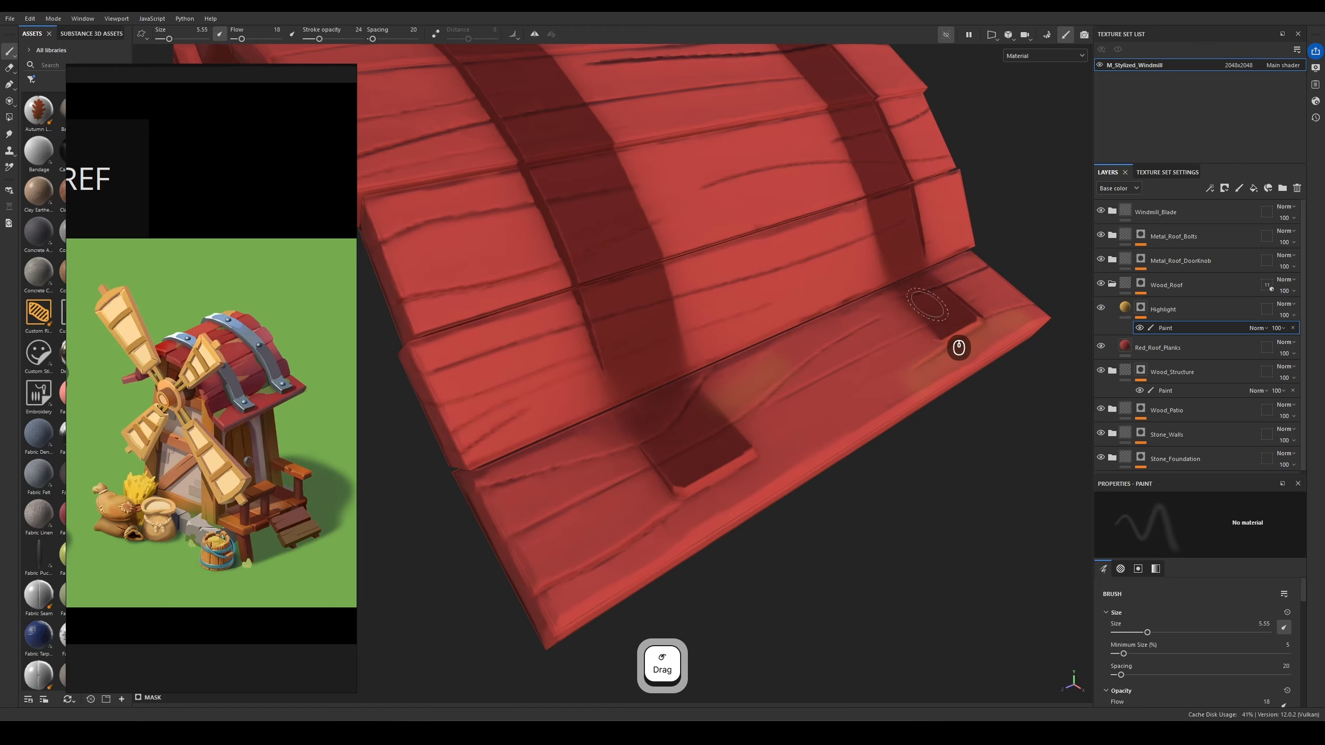
{"action": "left_click_drag", "start_coordinate": [544, 455], "coordinate": [692, 480]}
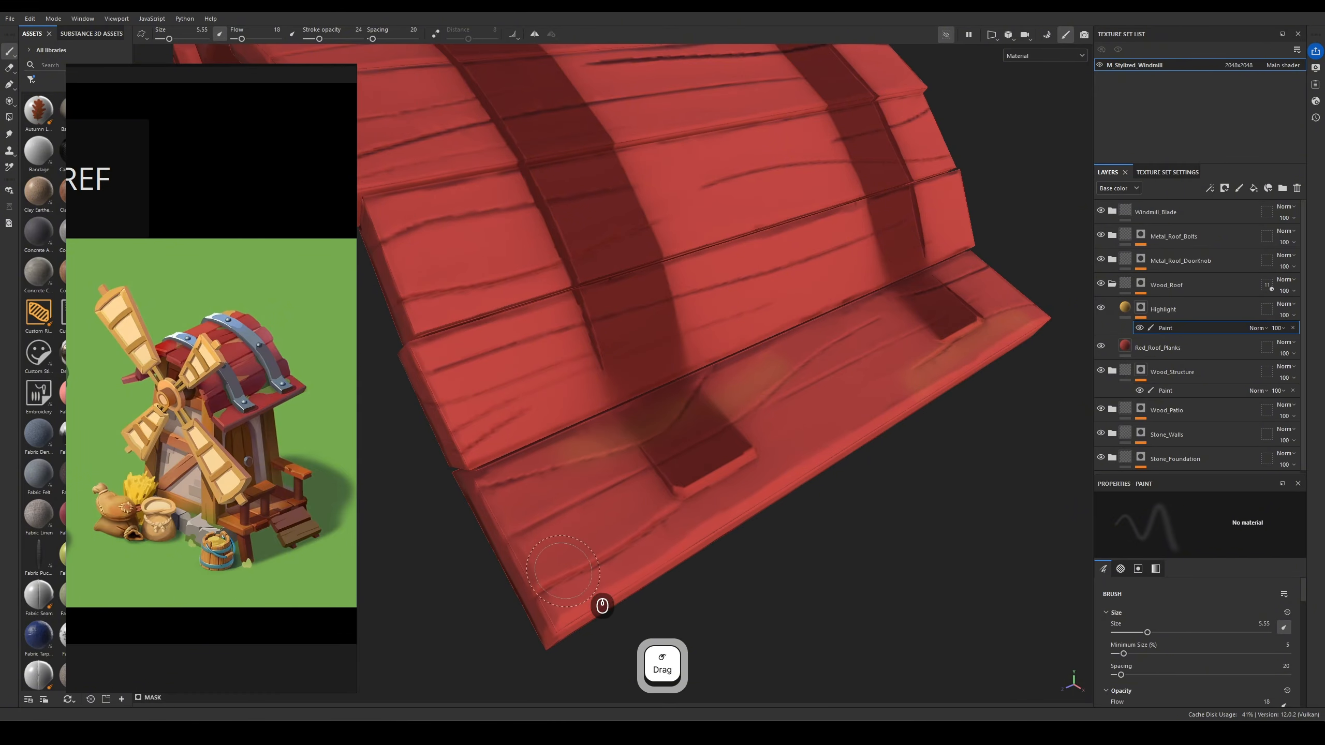
{"action": "key", "text": "ctrl+z"}
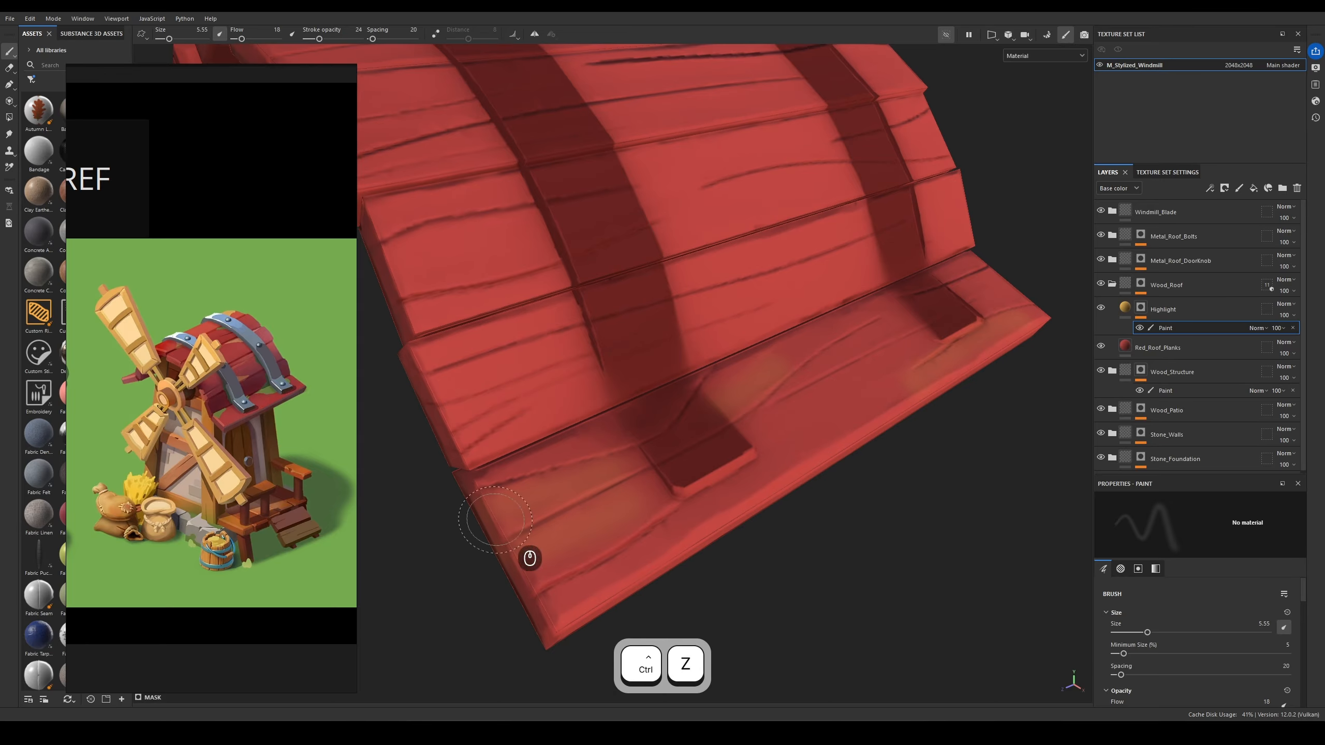
{"action": "key", "text": "alt"}
{"action": "left_click_drag", "start_coordinate": [843, 448], "coordinate": [672, 434], "text": "alt"}
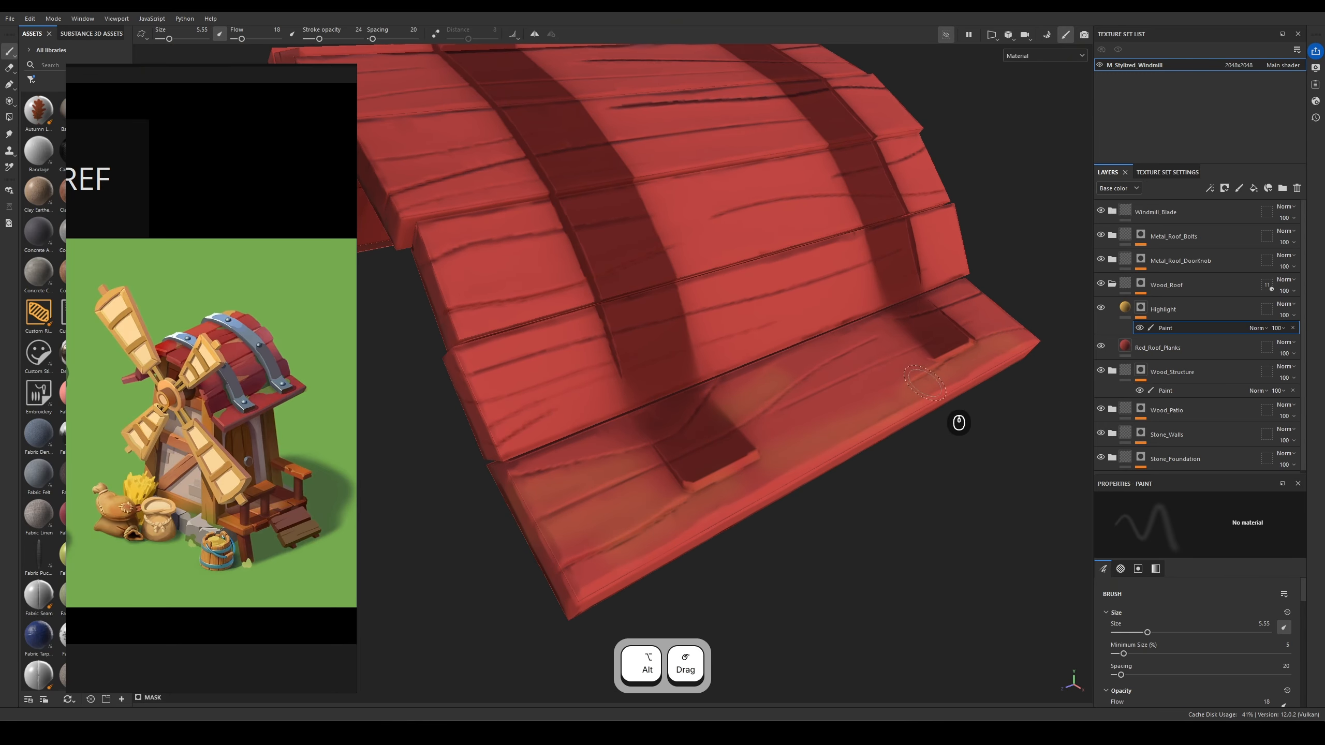
{"action": "left_click_drag", "start_coordinate": [918, 382], "coordinate": [713, 454], "text": "alt"}
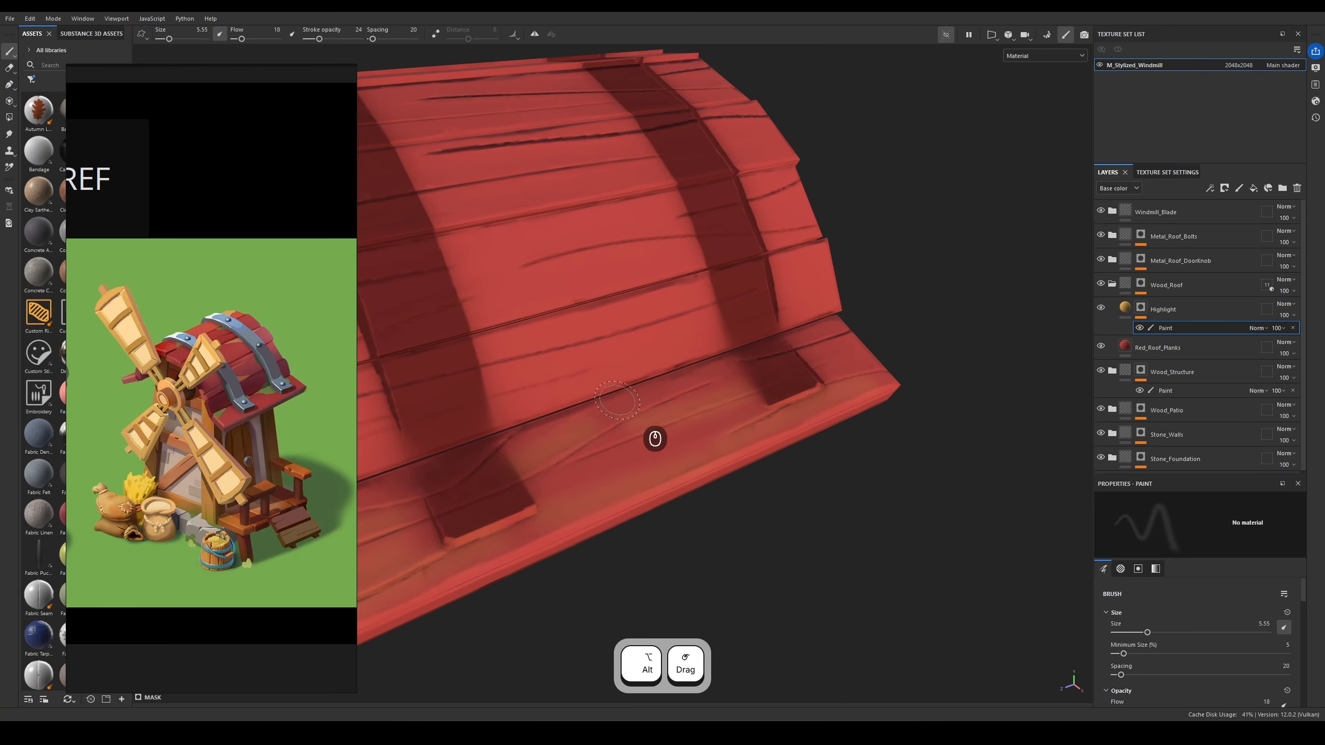
{"action": "mouse_move", "coordinate": [831, 369]}
{"action": "left_mouse_down"}
{"action": "mouse_move", "coordinate": [847, 367]}
{"action": "mouse_move", "coordinate": [804, 342]}
{"action": "left_mouse_up"}
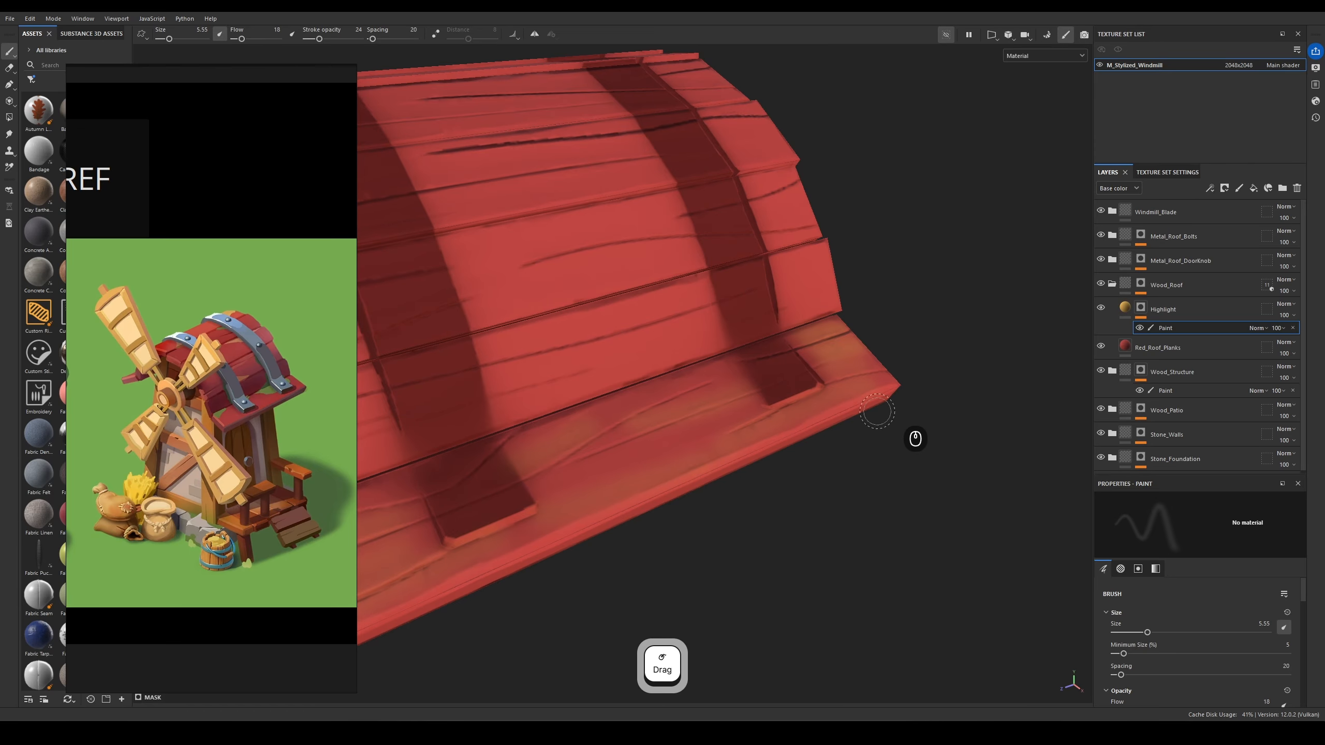
- Reduce the brush size to 1.65 for finer highlight strokes on the lowest roof plank
{"action": "left_click_drag", "start_coordinate": [914, 437], "coordinate": [791, 458], "text": "alt"}
{"action": "right_click_drag", "start_coordinate": [758, 421], "coordinate": [818, 381], "text": "alt"}
{"action": "middle_click_drag", "start_coordinate": [818, 380], "coordinate": [777, 352], "text": "alt"}
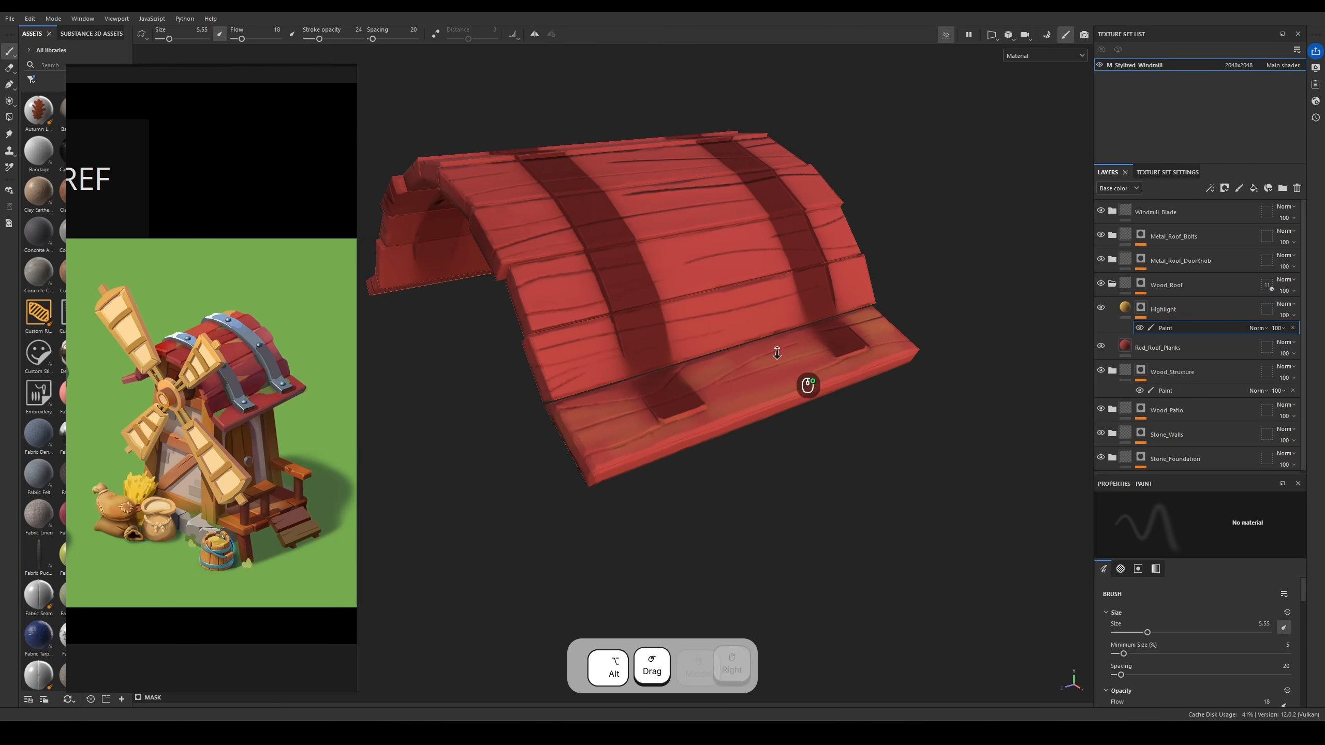
{"action": "right_click_drag", "start_coordinate": [778, 352], "coordinate": [854, 407], "text": "alt"}
{"action": "middle_click_drag", "start_coordinate": [854, 407], "coordinate": [869, 428], "text": "alt"}
{"action": "left_click_drag", "start_coordinate": [870, 429], "coordinate": [902, 444], "text": "alt"}
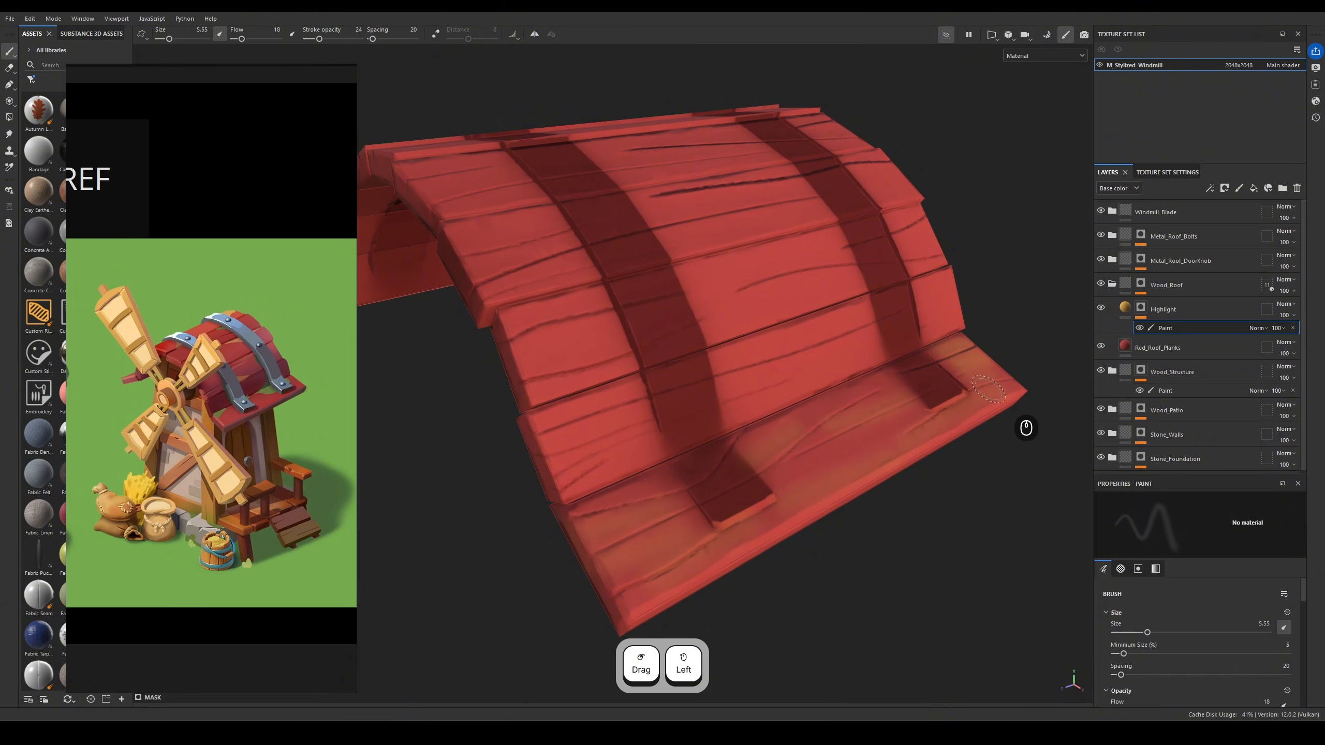
{"action": "key", "text": "bracketleft"}
{"action": "key", "text": "bracketleft"}
{"action": "key", "text": "bracketleft"}
{"action": "key", "text": "bracketleft"}
{"action": "key", "text": "bracketleft"}
{"action": "key", "text": "bracketleft"}
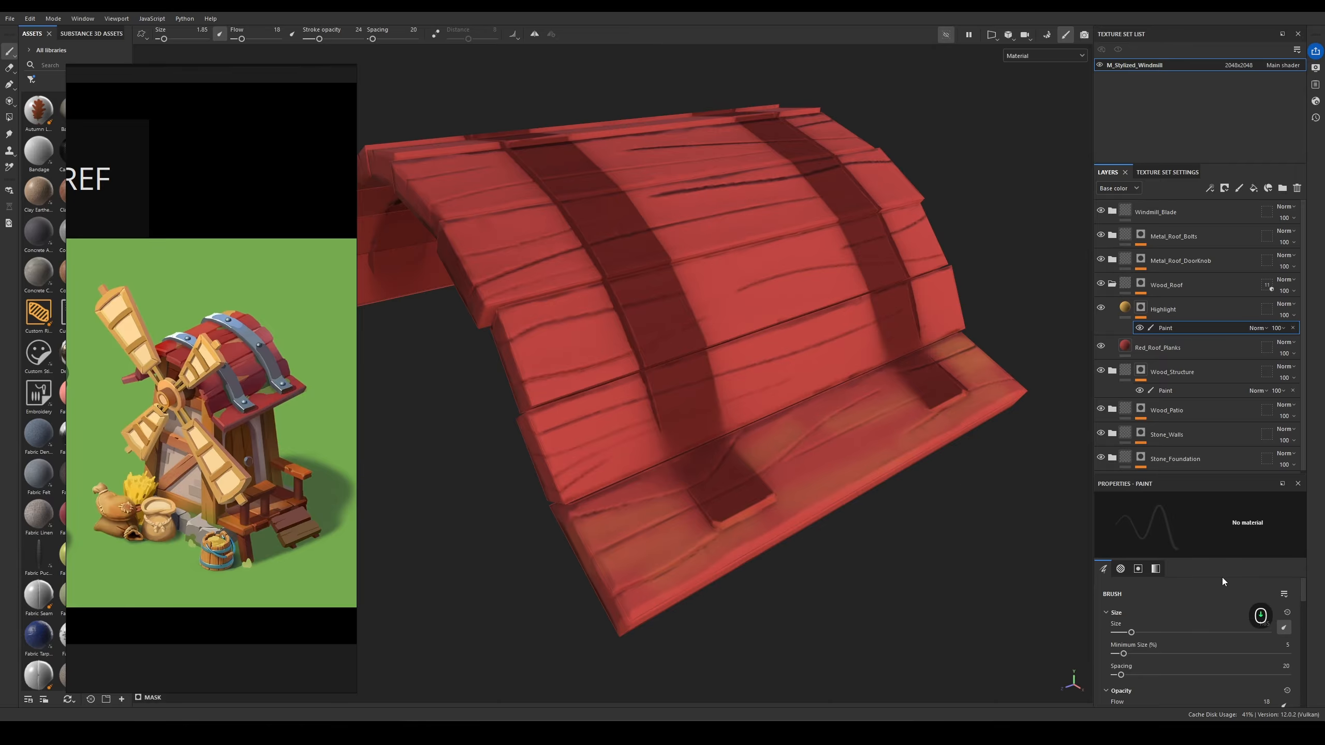
{"action": "scroll", "coordinate": [1240, 615], "scroll_direction": "down", "scroll_amount": 5}
{"action": "scroll", "coordinate": [1238, 615], "scroll_direction": "down", "scroll_amount": 2}
{"action": "scroll", "coordinate": [861, 442], "scroll_direction": "up", "scroll_amount": 3}
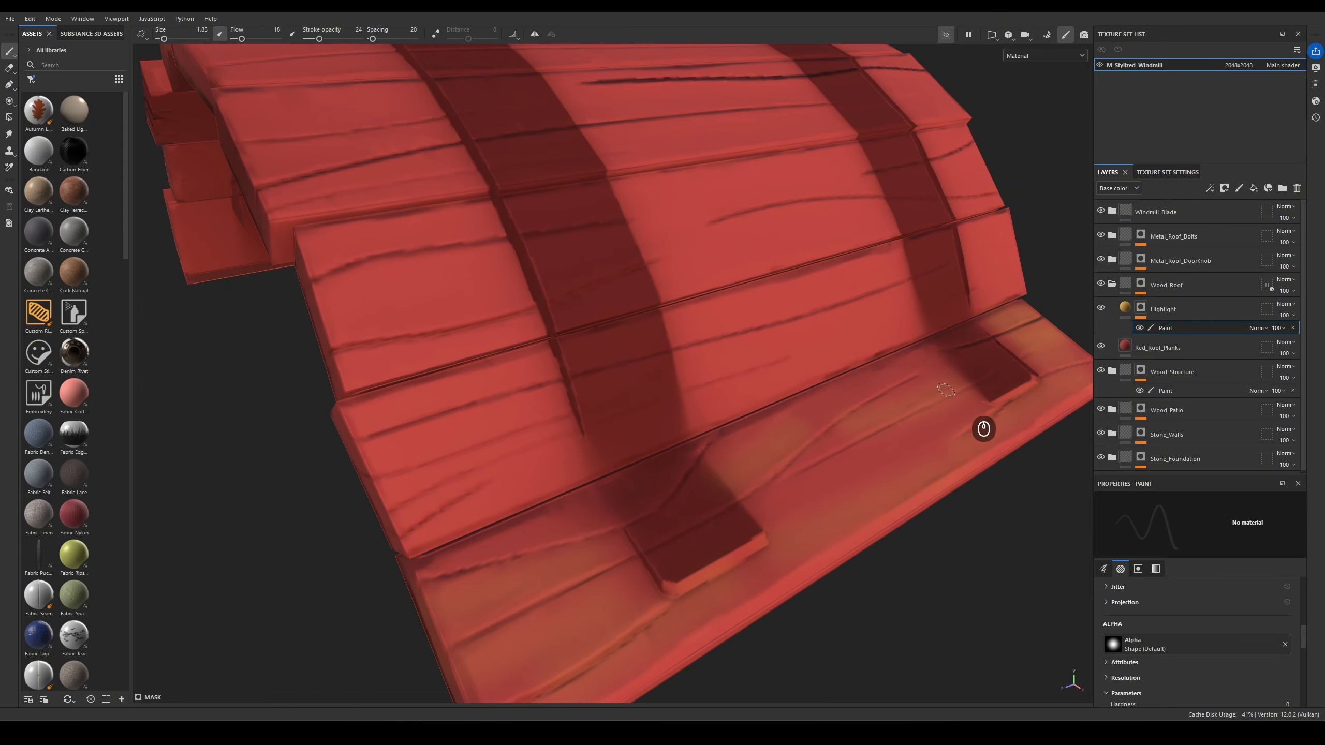
- Paint thin highlight strokes along the wood-grain cracks of the lowest roof plank, undoing the unwanted ones
{"action": "mouse_move", "coordinate": [964, 382]}
{"action": "left_mouse_down"}
{"action": "mouse_move", "coordinate": [837, 439]}
{"action": "mouse_move", "coordinate": [808, 432]}
{"action": "mouse_move", "coordinate": [713, 497]}
{"action": "left_mouse_up"}
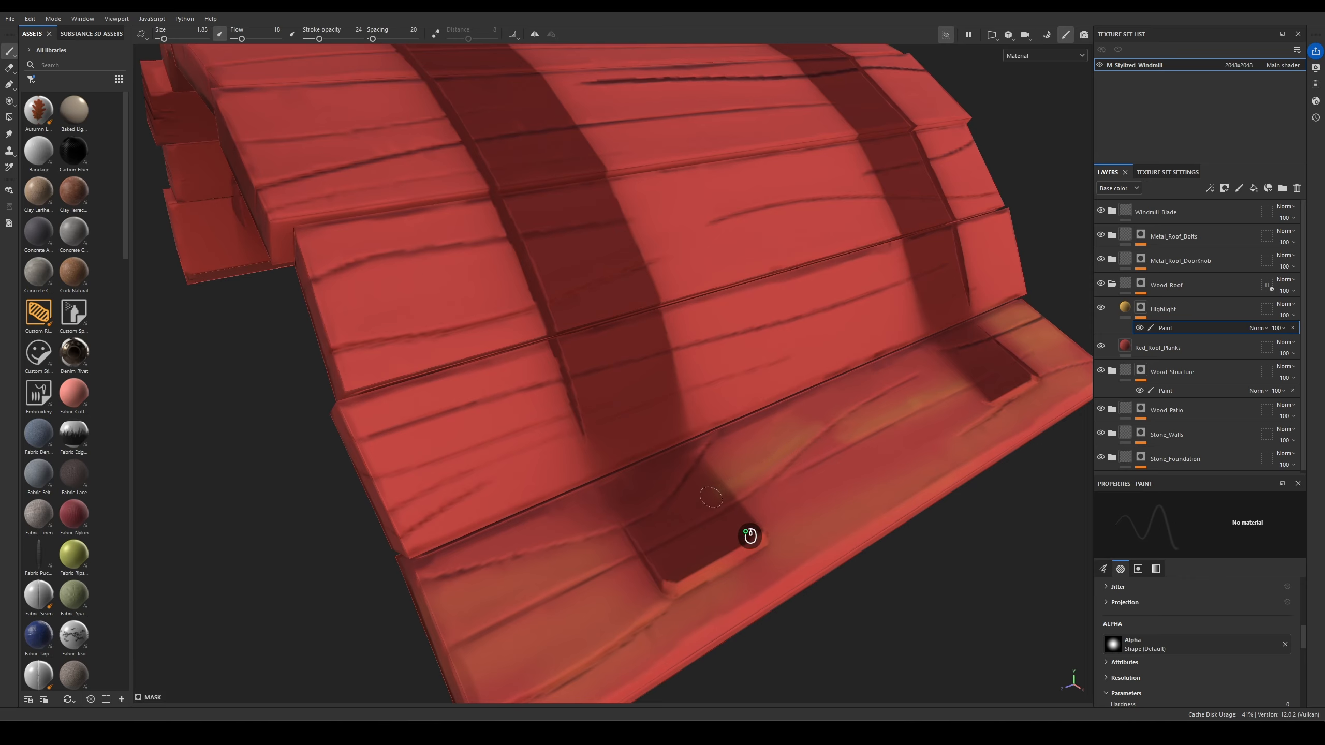
{"action": "key", "text": "ctrl+z"}
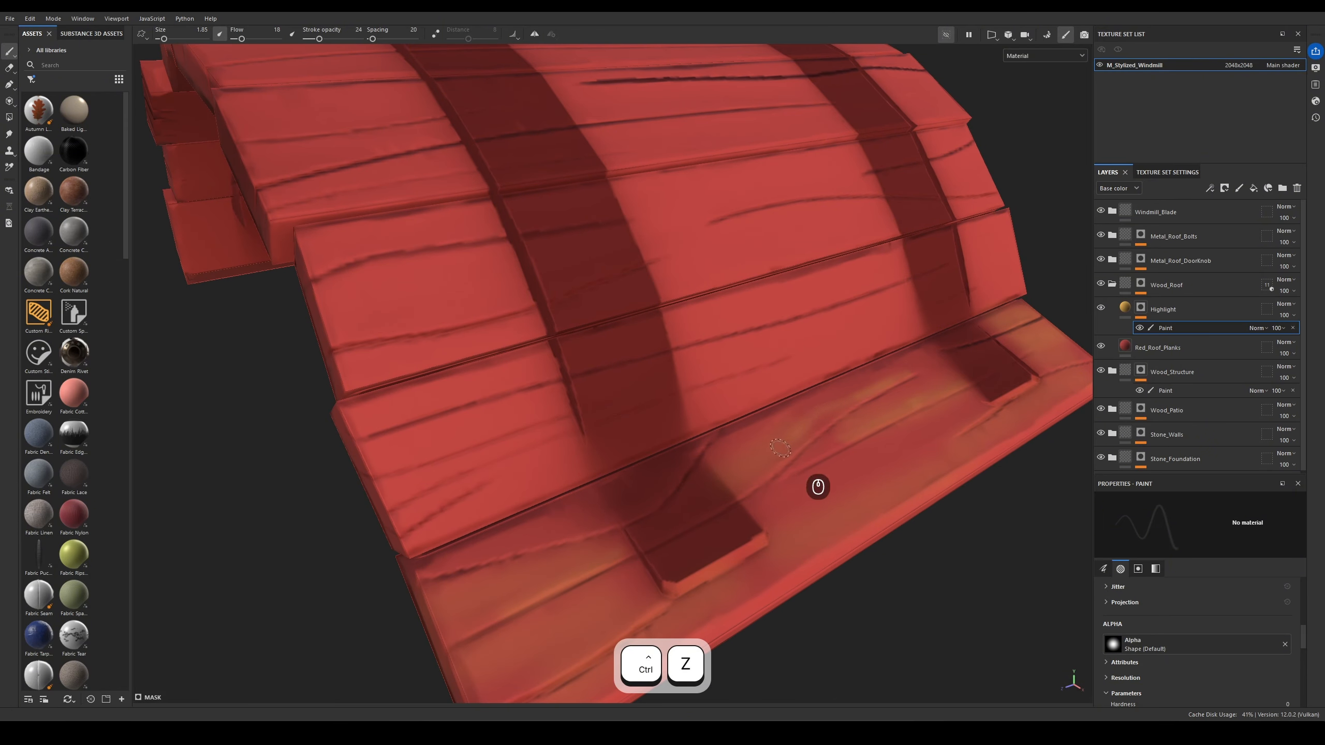
{"action": "key", "text": "ctrl+z"}
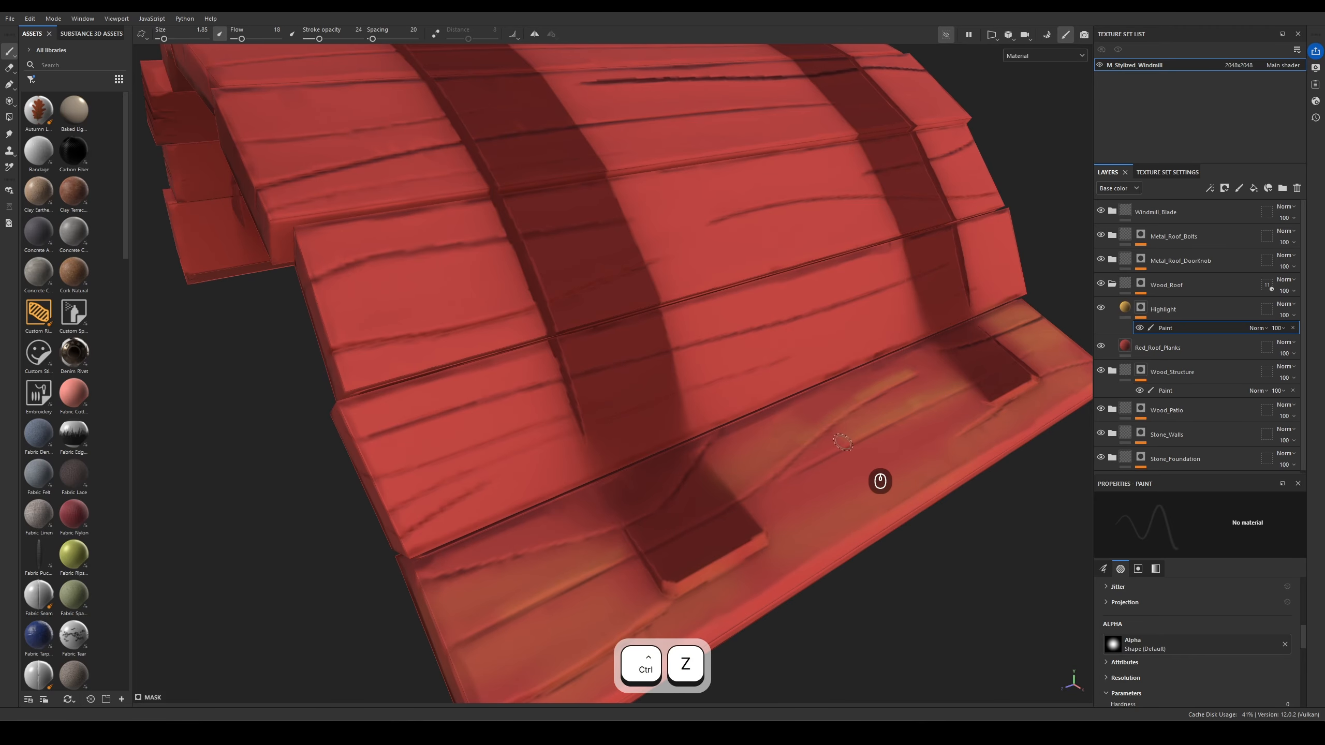
{"action": "left_click_drag", "start_coordinate": [819, 503], "coordinate": [971, 435], "text": "alt"}
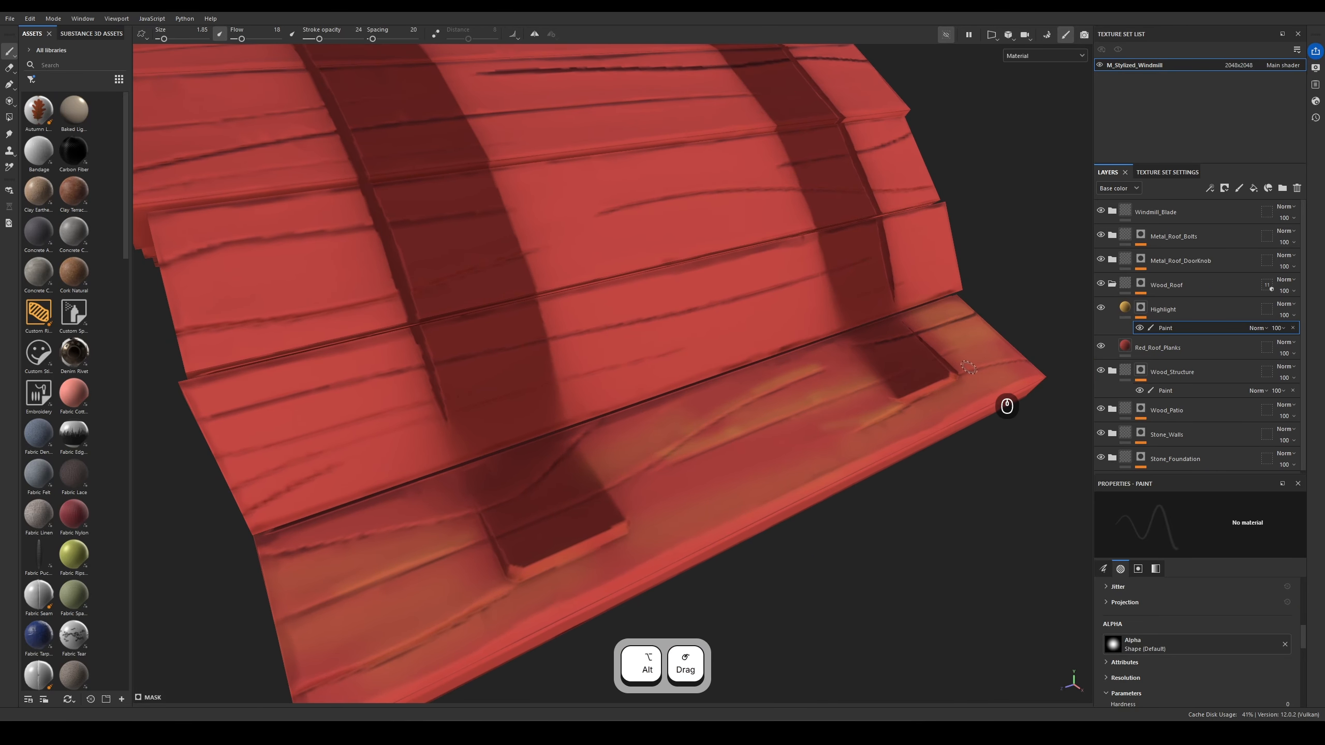
{"action": "middle_click_drag", "start_coordinate": [979, 461], "coordinate": [814, 502], "text": "alt"}
{"action": "left_click_drag", "start_coordinate": [596, 534], "coordinate": [466, 592]}
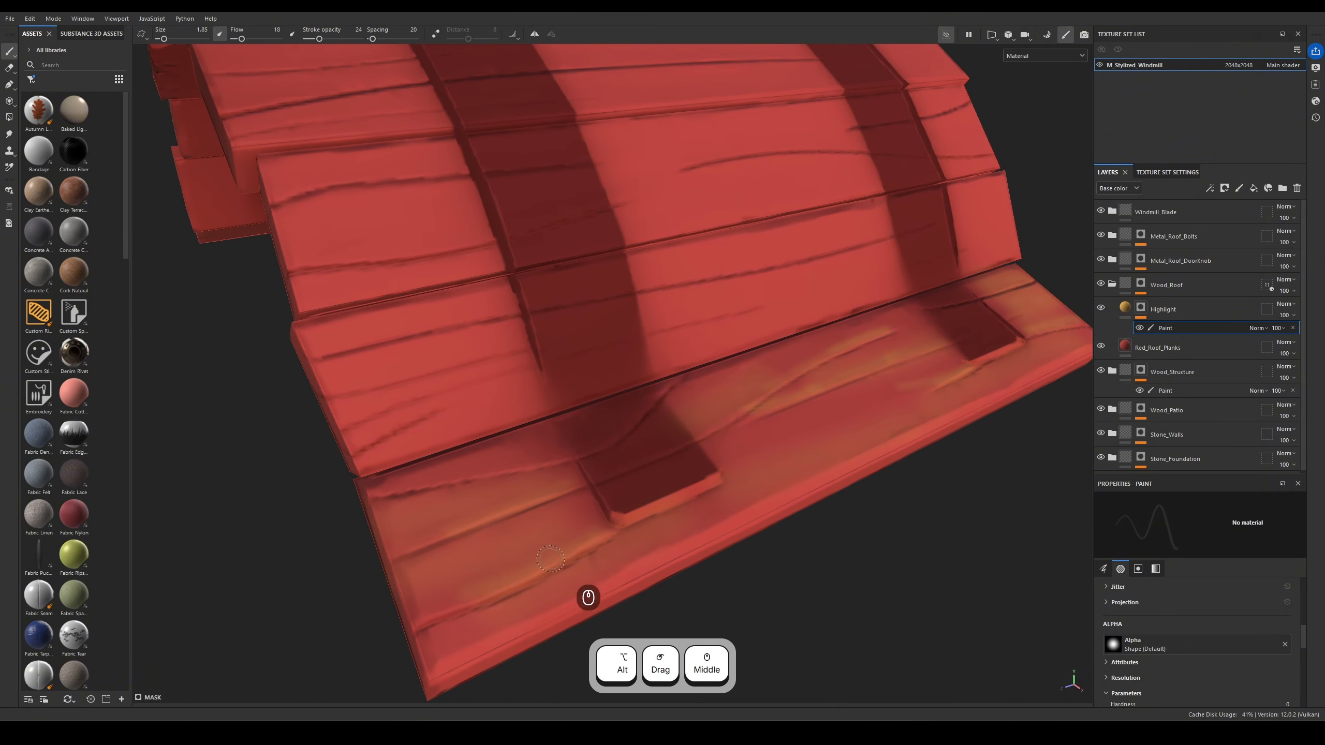
{"action": "mouse_move", "coordinate": [658, 473]}
{"action": "left_mouse_down", "text": "alt"}
{"action": "mouse_move", "coordinate": [716, 464]}
{"action": "mouse_move", "coordinate": [597, 480]}
{"action": "mouse_move", "coordinate": [634, 474]}
{"action": "left_mouse_up", "text": "alt"}
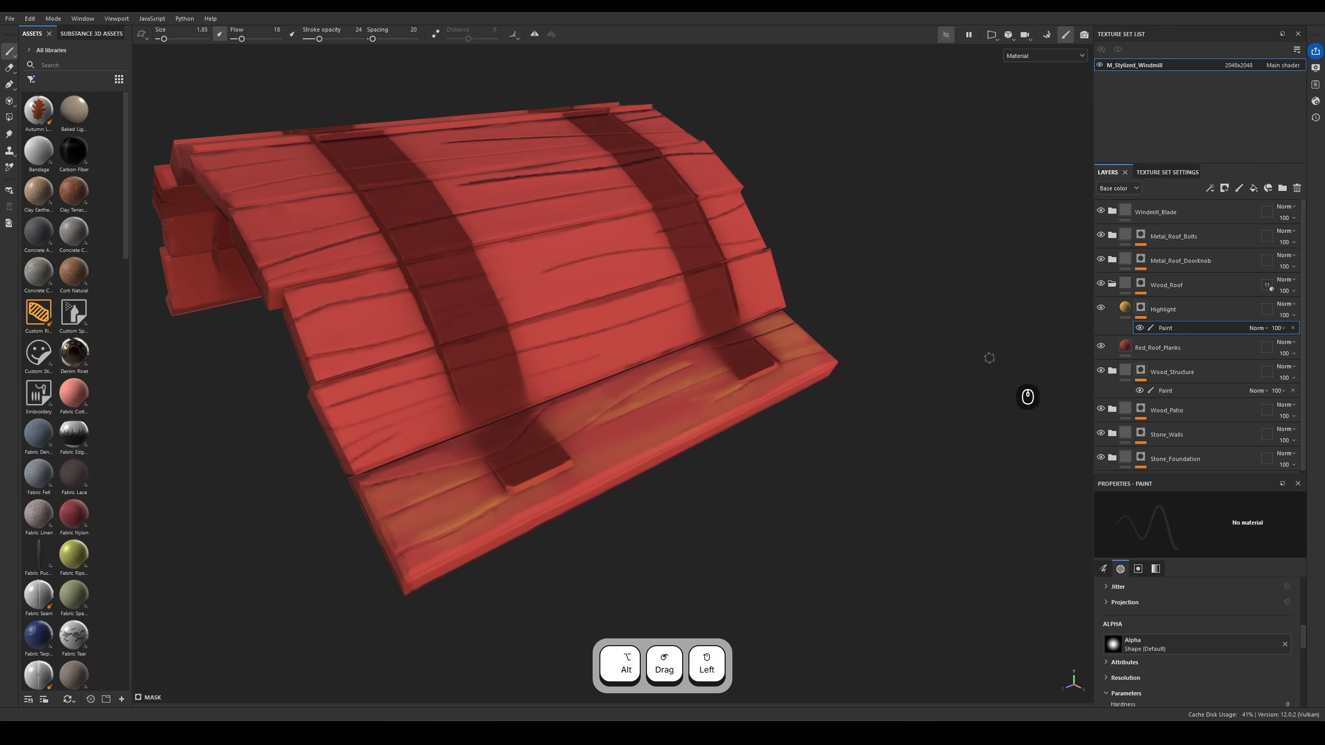
- Duplicate the Highlight layer and rename the copy as Shadows
{"action": "left_click", "coordinate": [1205, 317]}
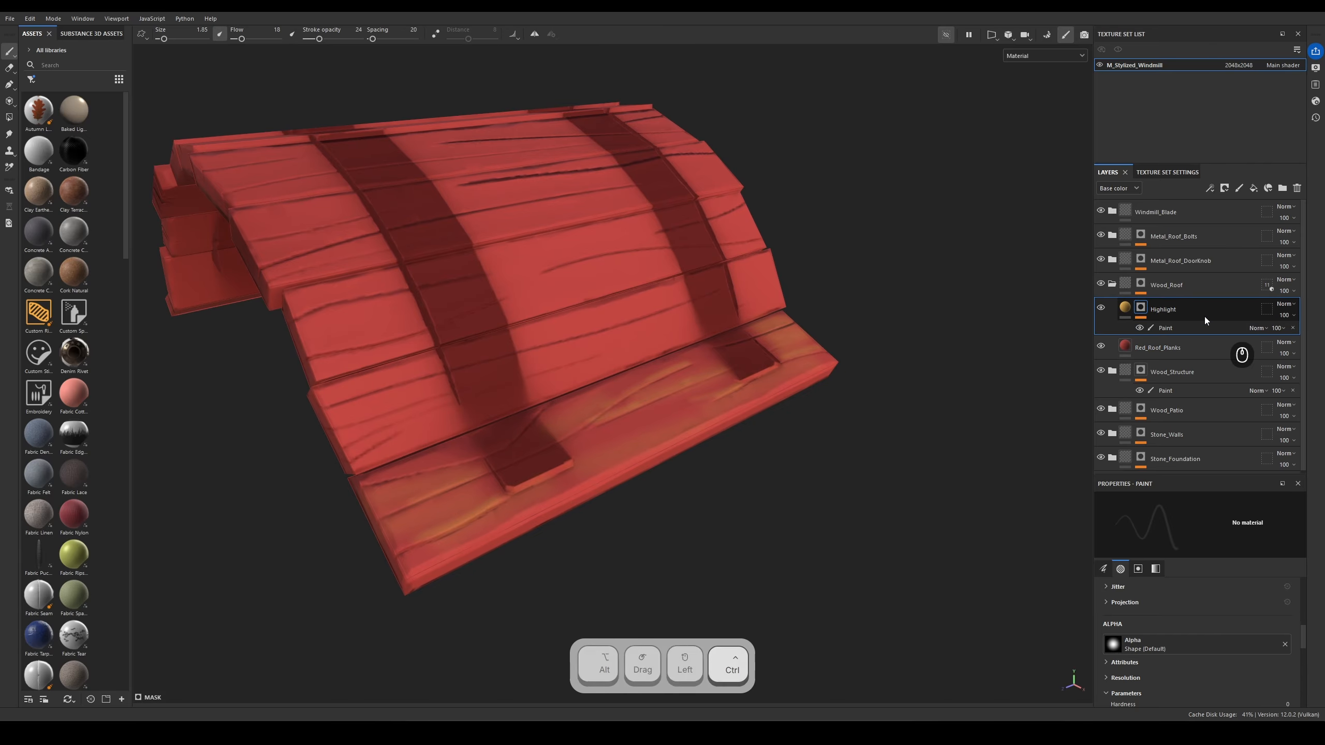
{"action": "key", "text": "ctrl+d"}
{"action": "double_click", "coordinate": [1163, 309]}
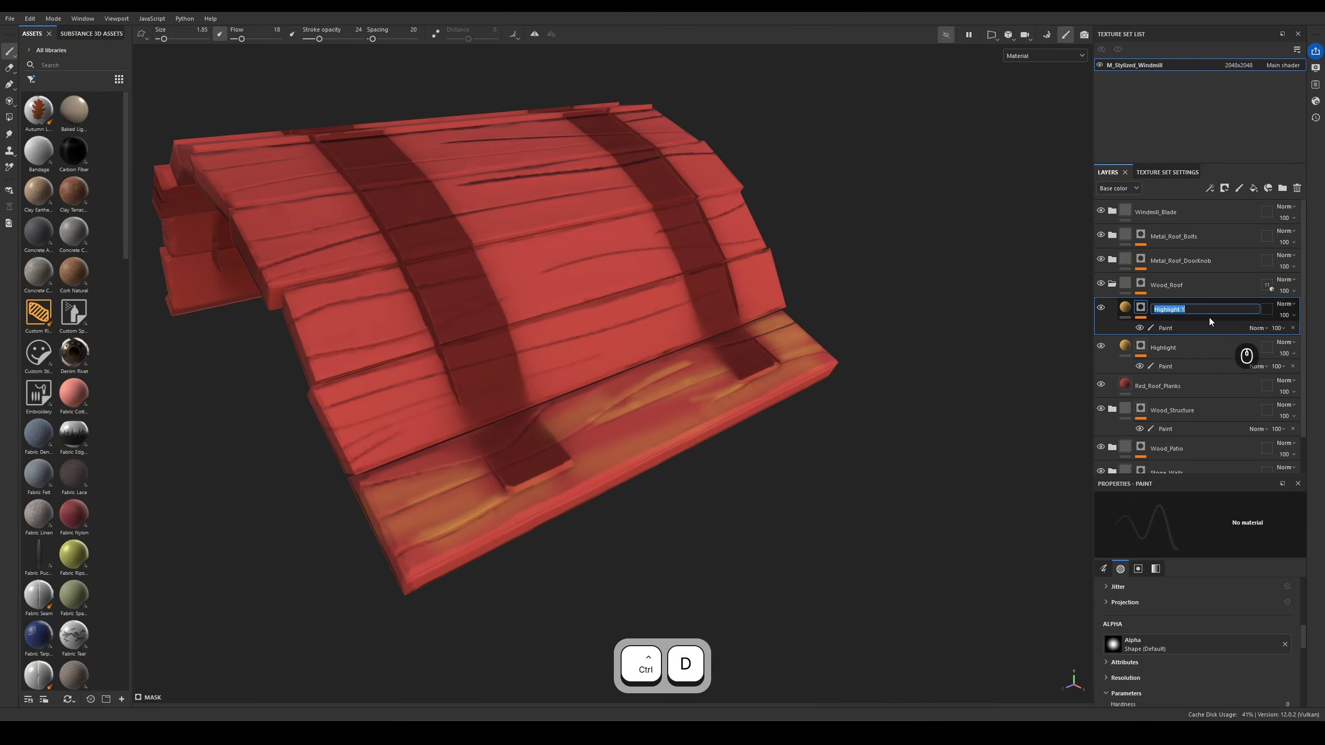
{"action": "type", "text": "Shadows"}
{"action": "left_click", "coordinate": [1209, 316]}
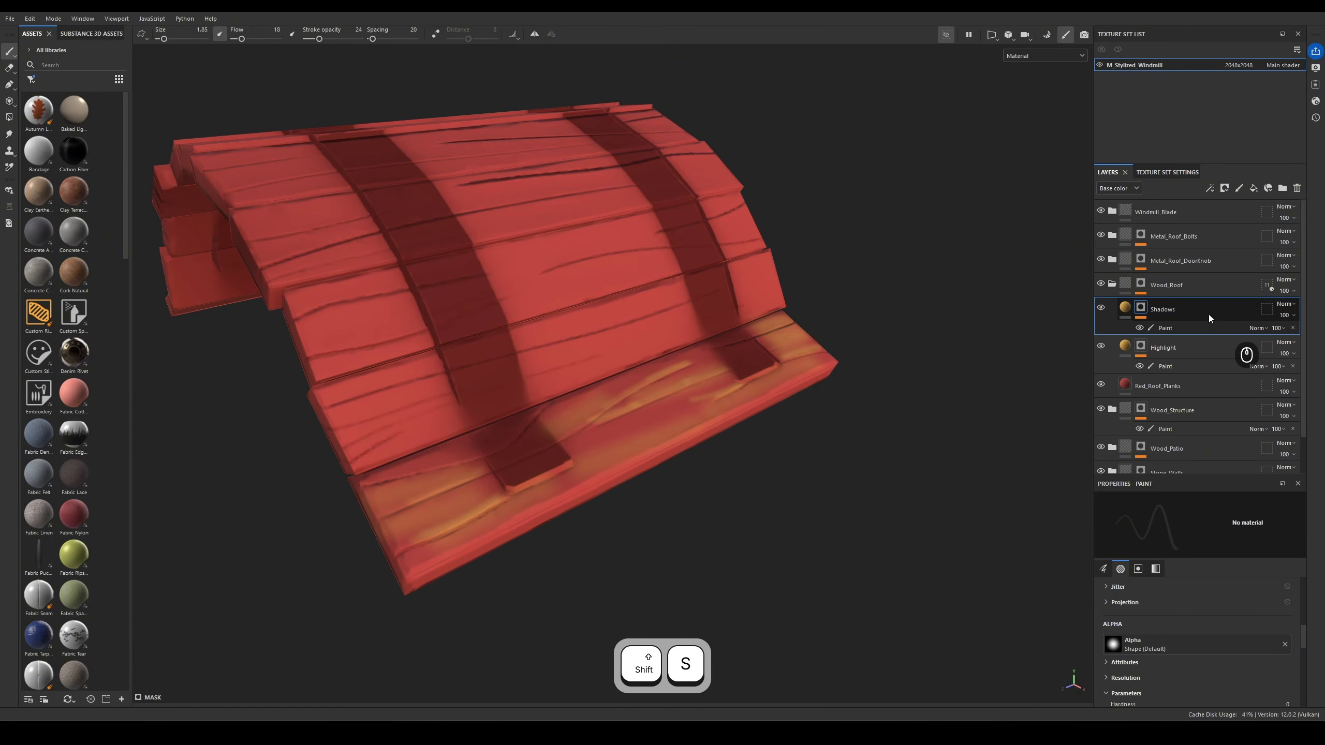
- Replace the Shadows layer's mask with a new black mask and add a paint effect to it
{"action": "right_click", "coordinate": [1144, 311]}
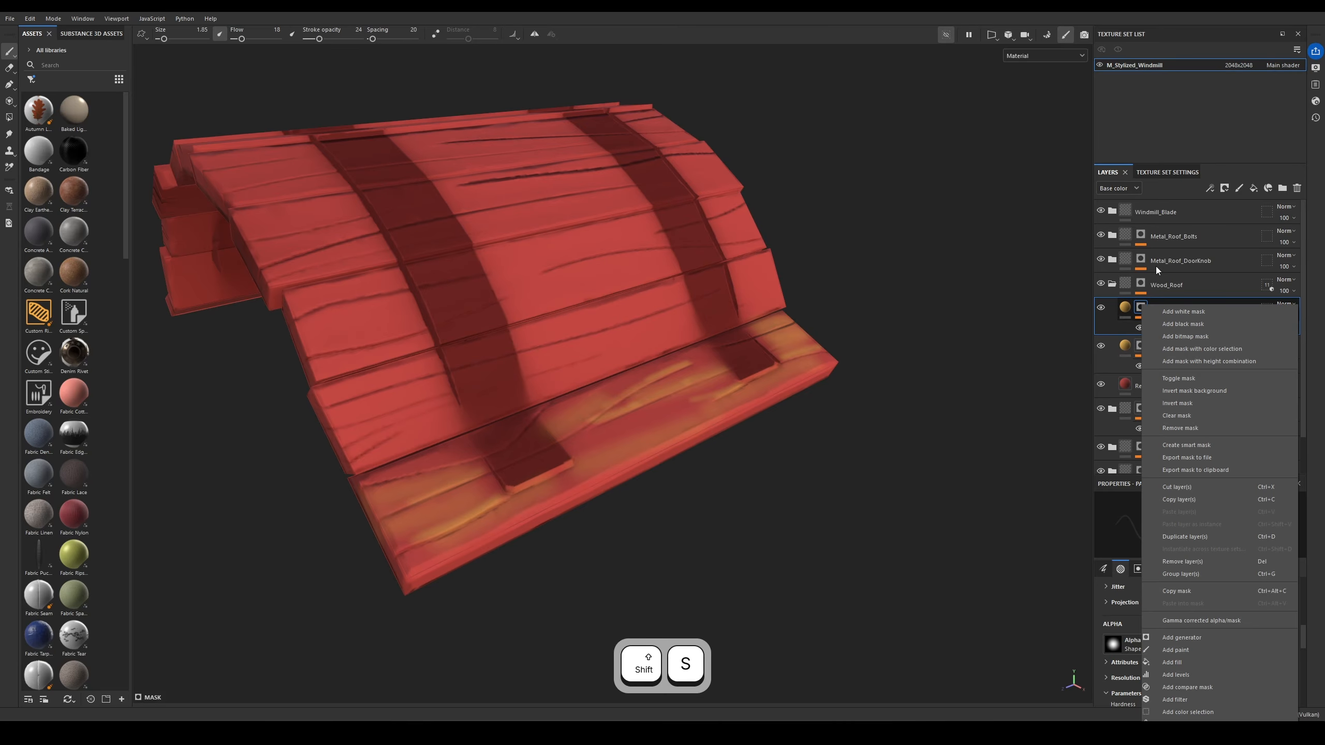
{"action": "left_click", "coordinate": [1201, 324]}
{"action": "right_click", "coordinate": [1141, 310]}
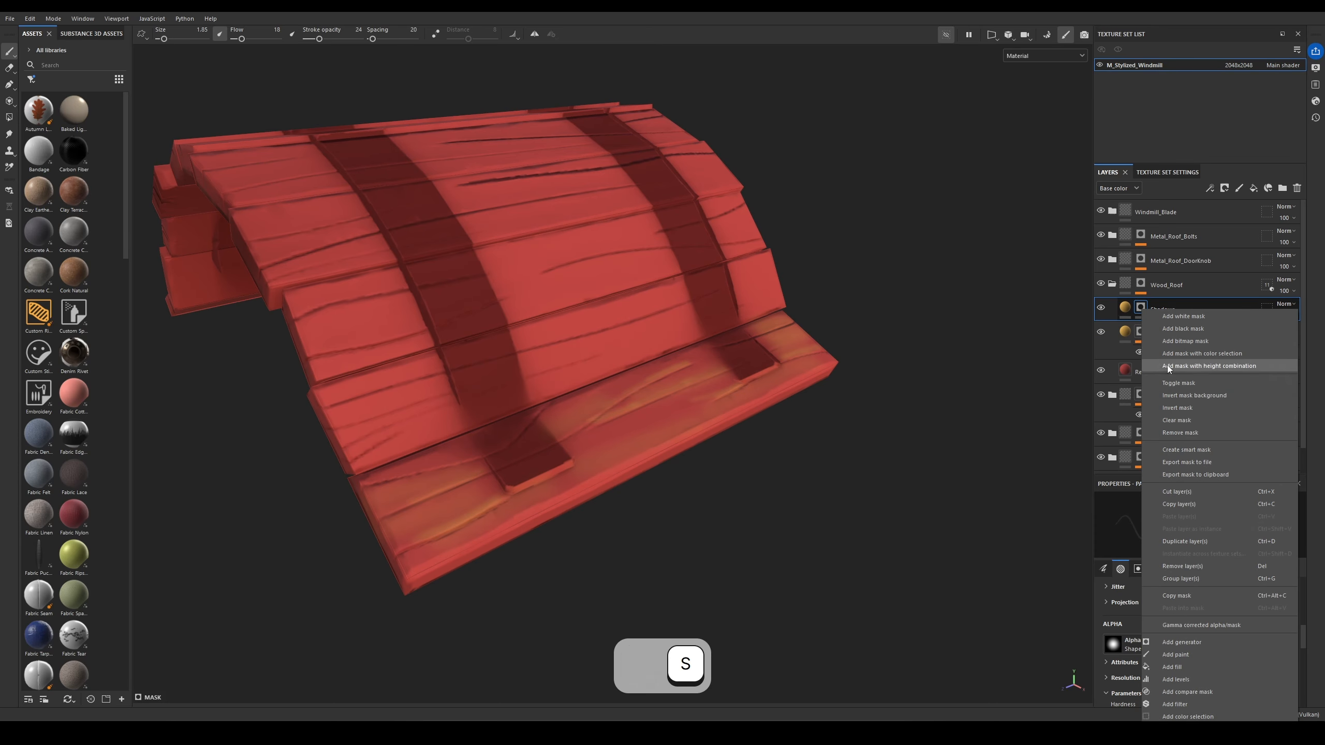
{"action": "left_click", "coordinate": [1199, 655]}
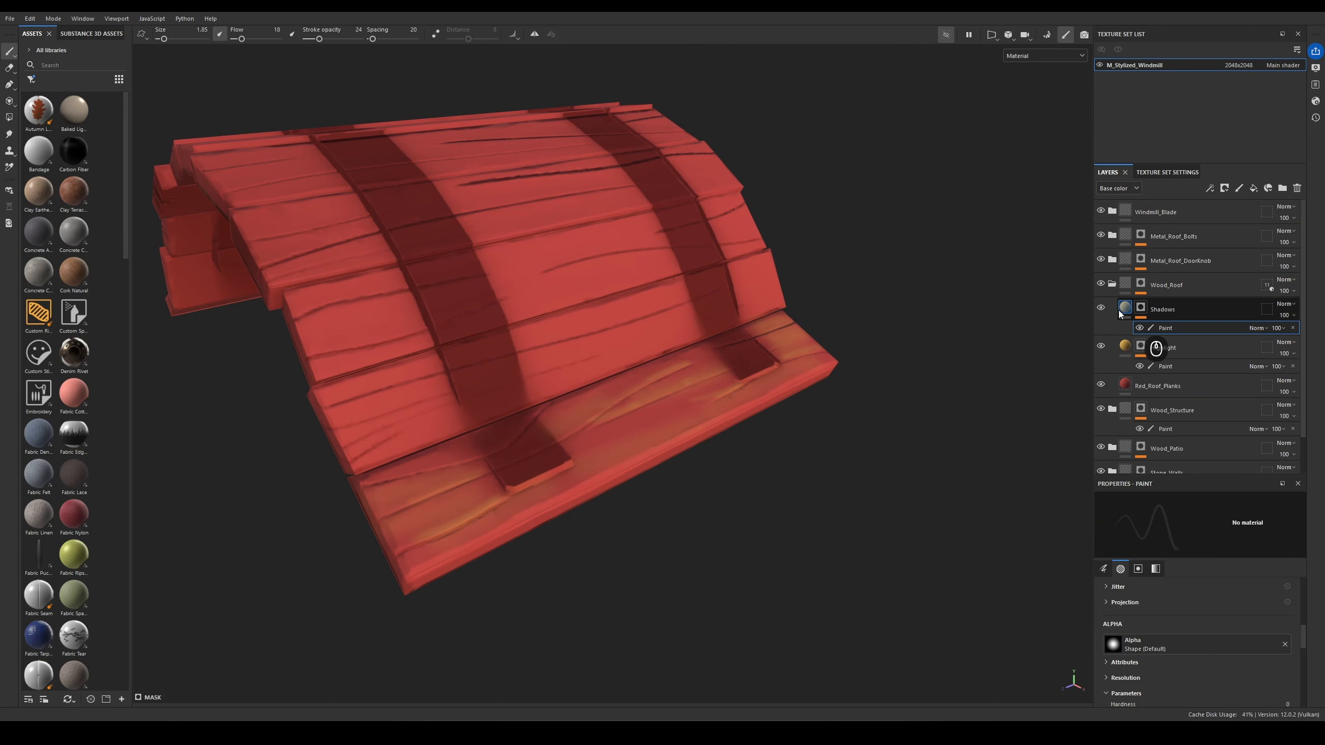
- Set the Shadows layer's base color to dark green, about hue 0.30, saturation 0.62, value 0.18, and return to its mask
{"action": "left_click", "coordinate": [1124, 309]}
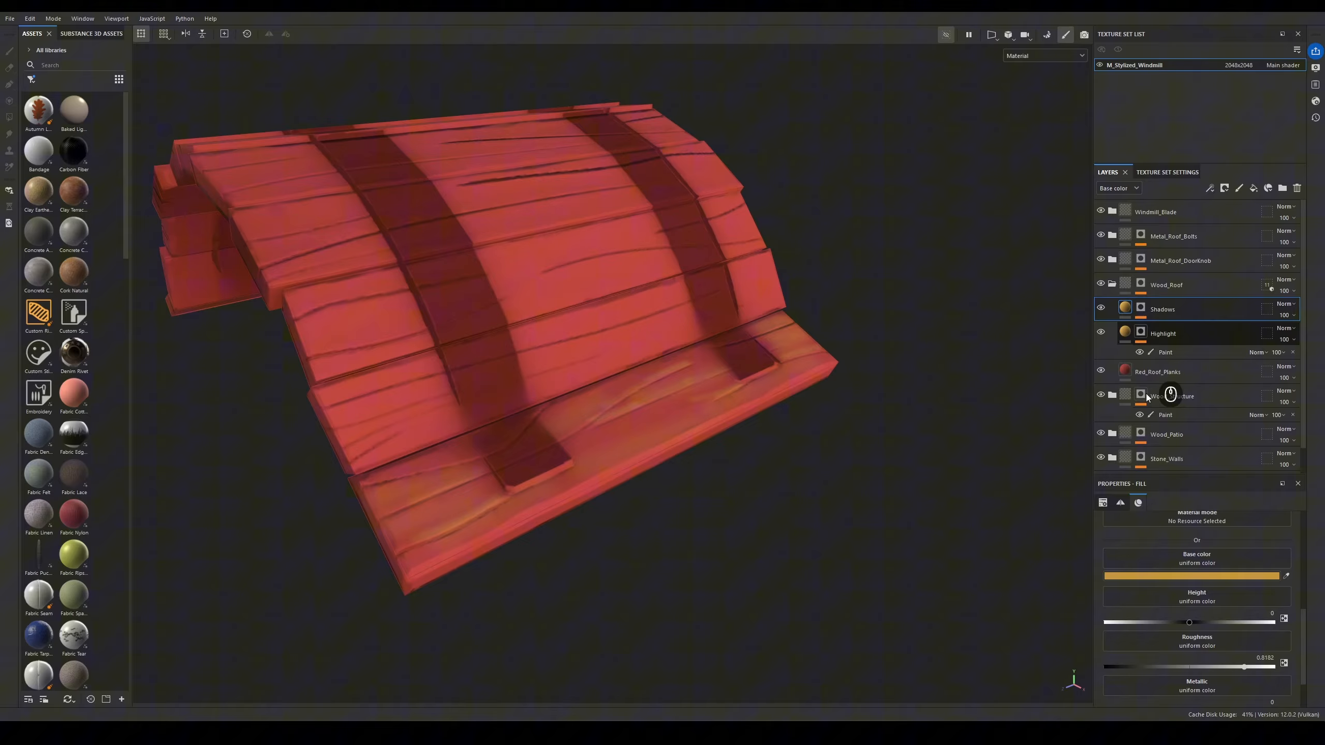
{"action": "left_click", "coordinate": [1269, 577]}
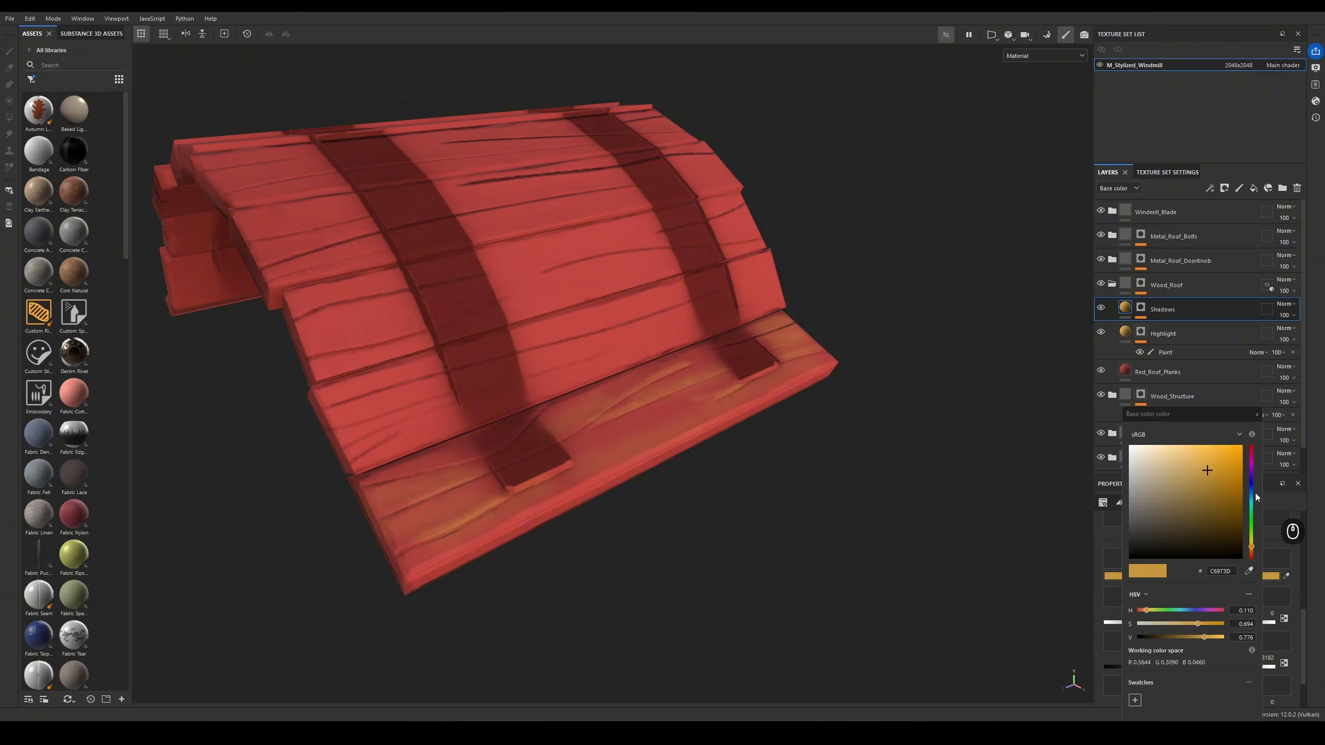
{"action": "left_click_drag", "start_coordinate": [1251, 498], "coordinate": [1198, 539]}
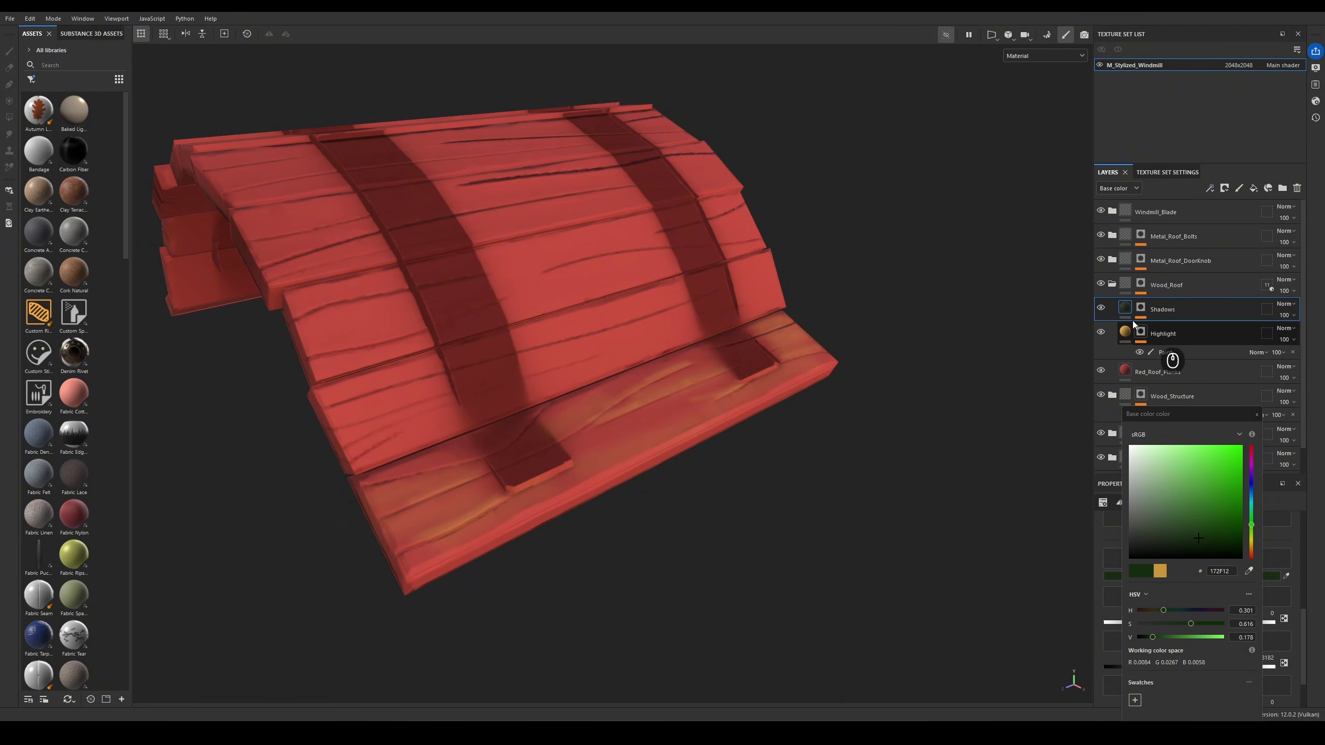
{"action": "left_click", "coordinate": [1139, 309]}
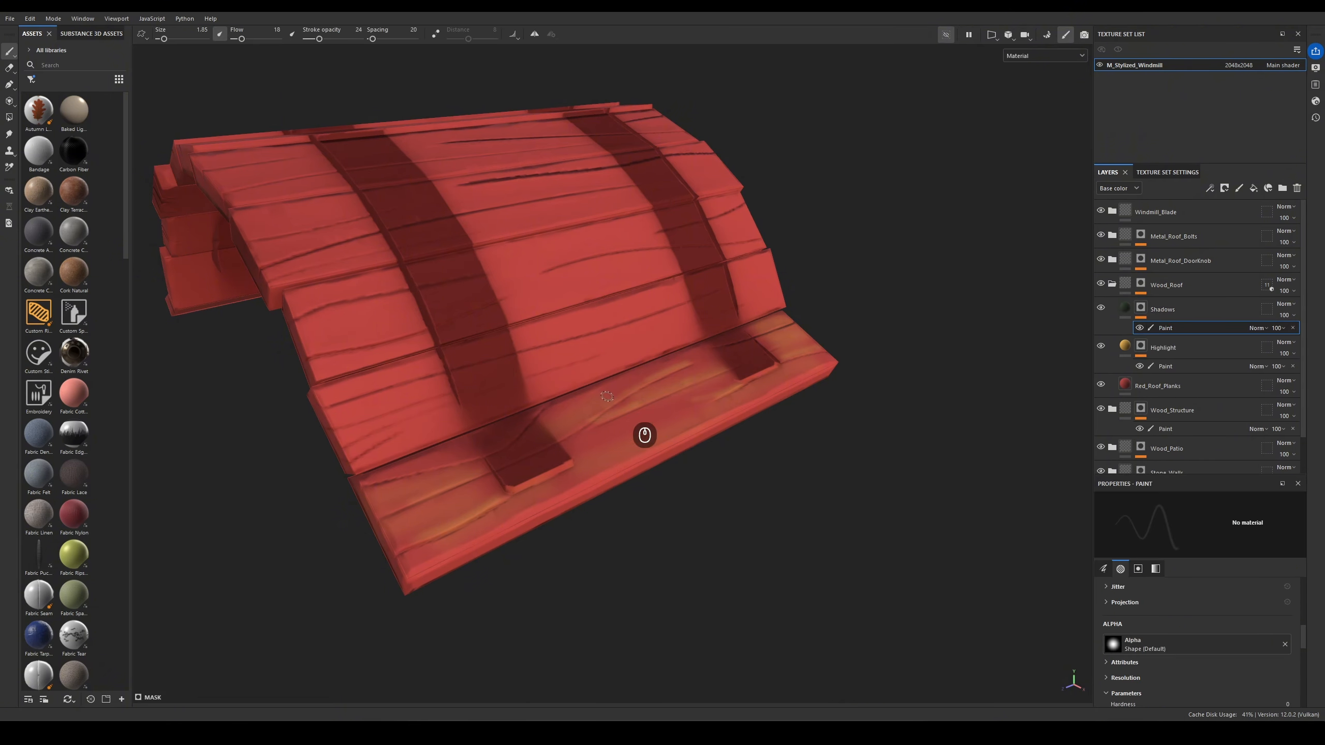
- Try soft shadow strokes on the lowest roof plank with the brush enlarged to size 4.65 and undo them
{"action": "scroll", "coordinate": [651, 460], "scroll_direction": "up", "scroll_amount": 3}
{"action": "left_click_drag", "start_coordinate": [648, 464], "coordinate": [645, 468], "text": "alt"}
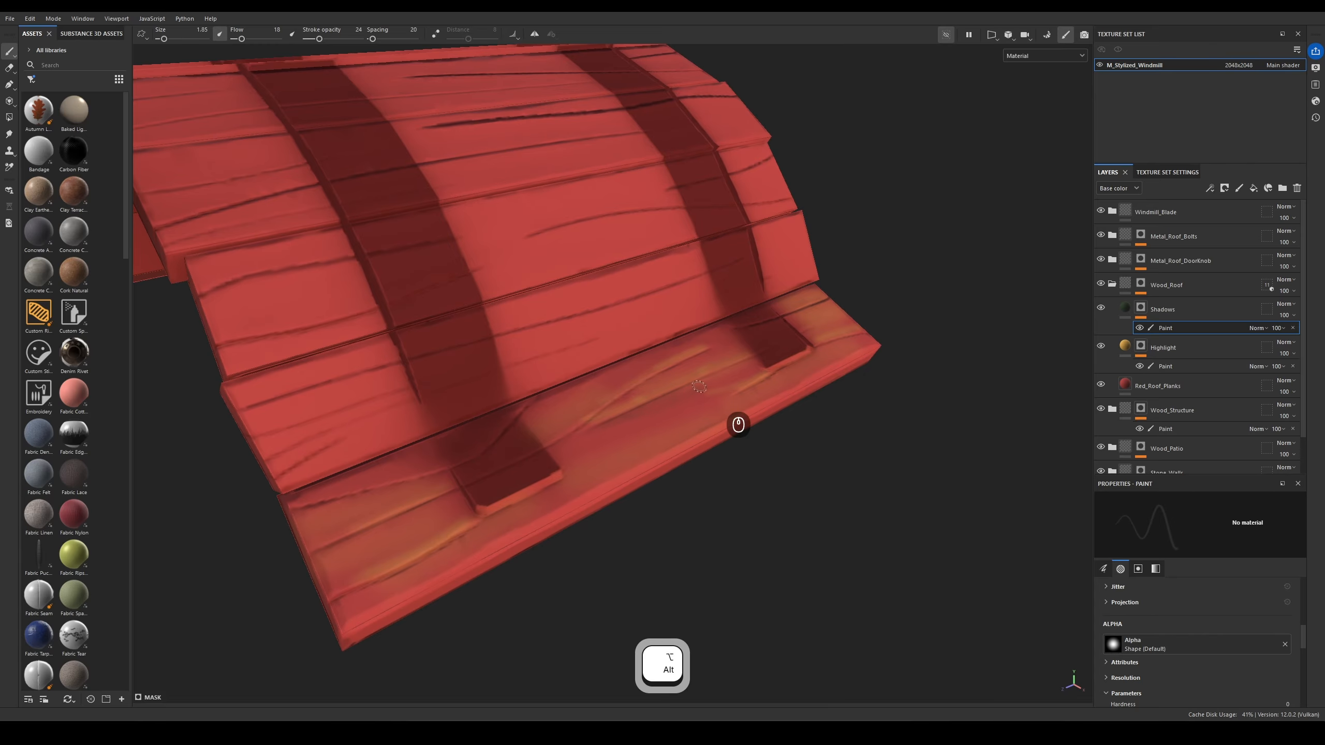
{"action": "left_click_drag", "start_coordinate": [618, 508], "coordinate": [728, 479], "text": "alt"}
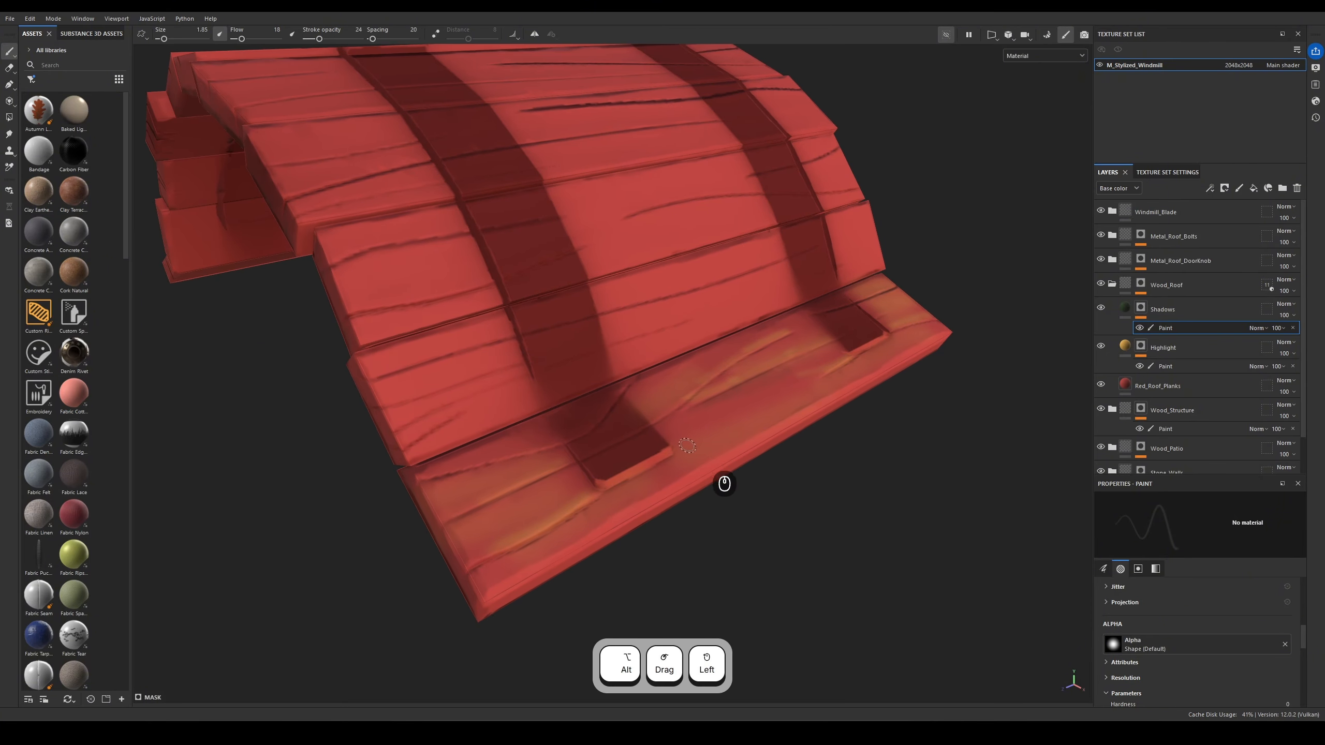
{"action": "key", "text": "bracketright"}
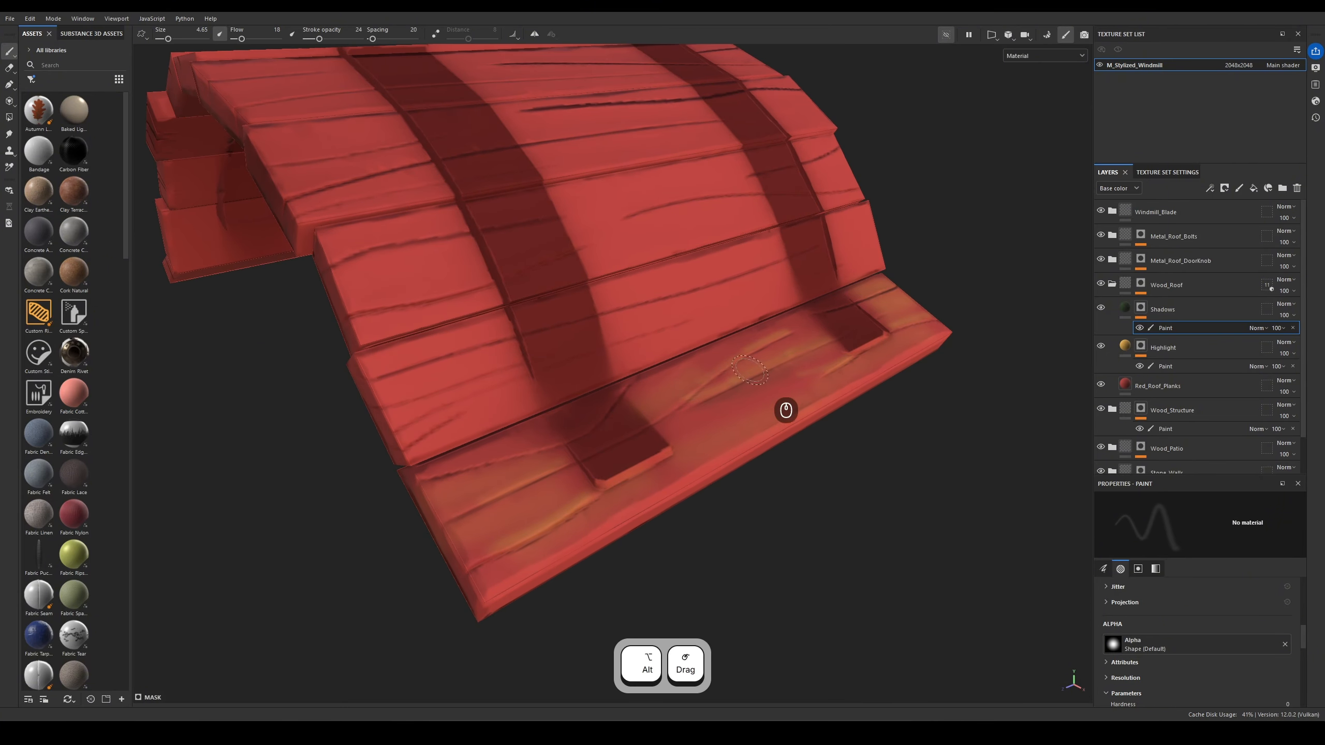
{"action": "key", "text": "ctrl+z"}
{"action": "key", "text": "ctrl+z"}
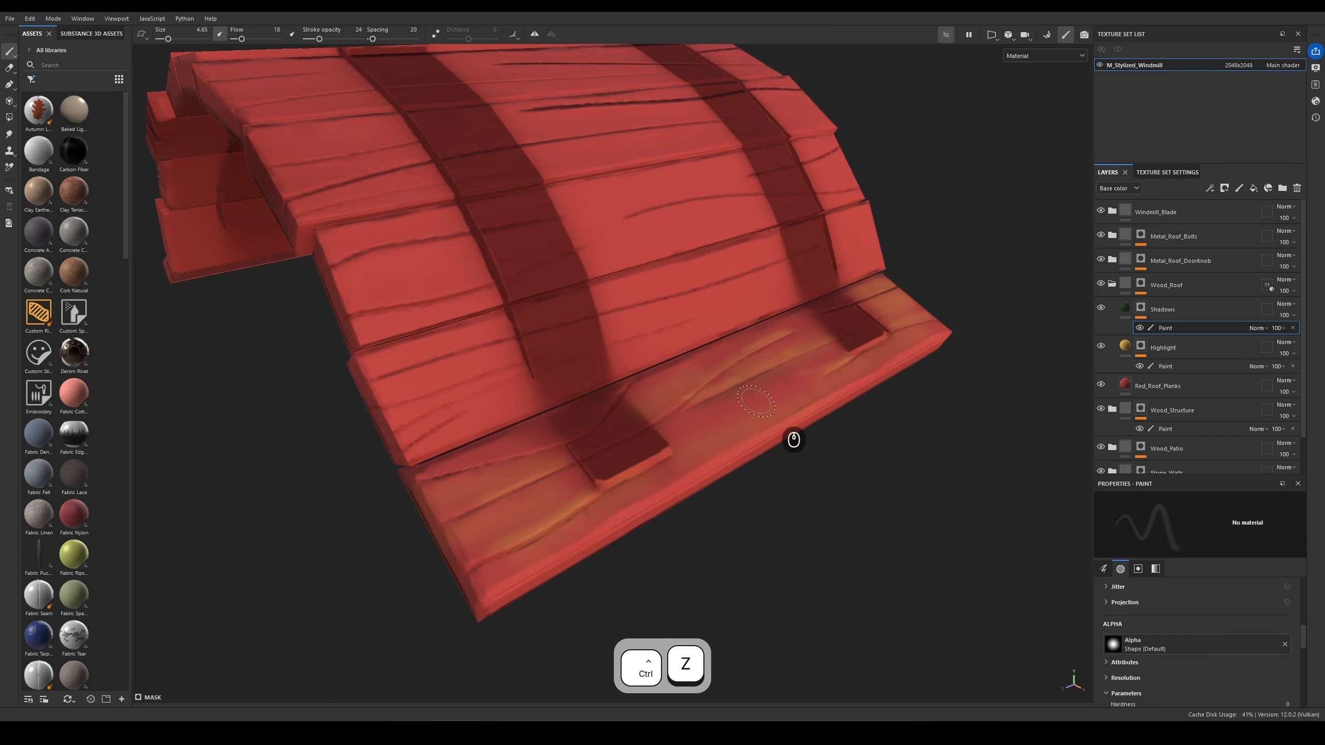
- Reduce the brush size to 1.65 and paint thin shadow strokes around the strap marks and cracks of the lowest roof plank
{"action": "key", "text": "bracketleft"}
{"action": "key", "text": "bracketleft"}
{"action": "key", "text": "bracketleft"}
{"action": "key", "text": "bracketleft"}
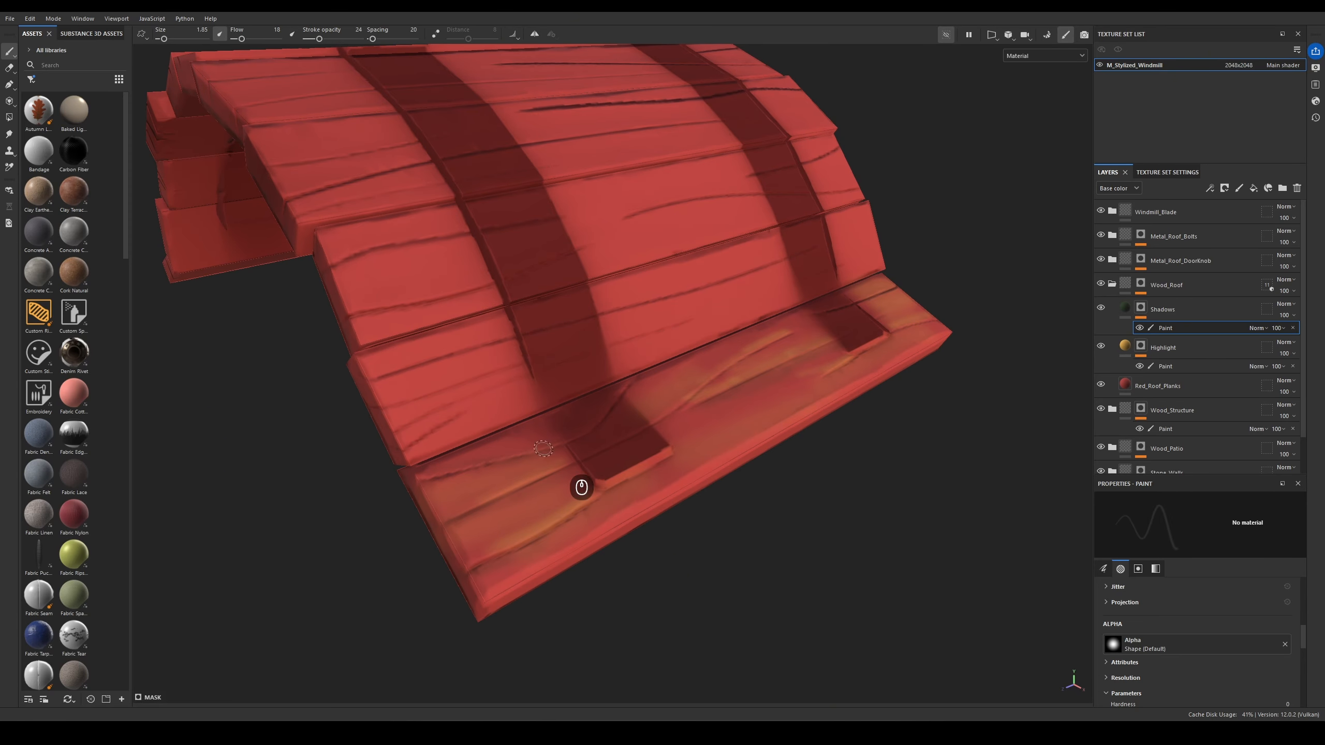
{"action": "mouse_move", "coordinate": [769, 417]}
{"action": "left_mouse_down", "text": "alt"}
{"action": "mouse_move", "coordinate": [638, 488]}
{"action": "mouse_move", "coordinate": [560, 467]}
{"action": "left_mouse_up", "text": "alt"}
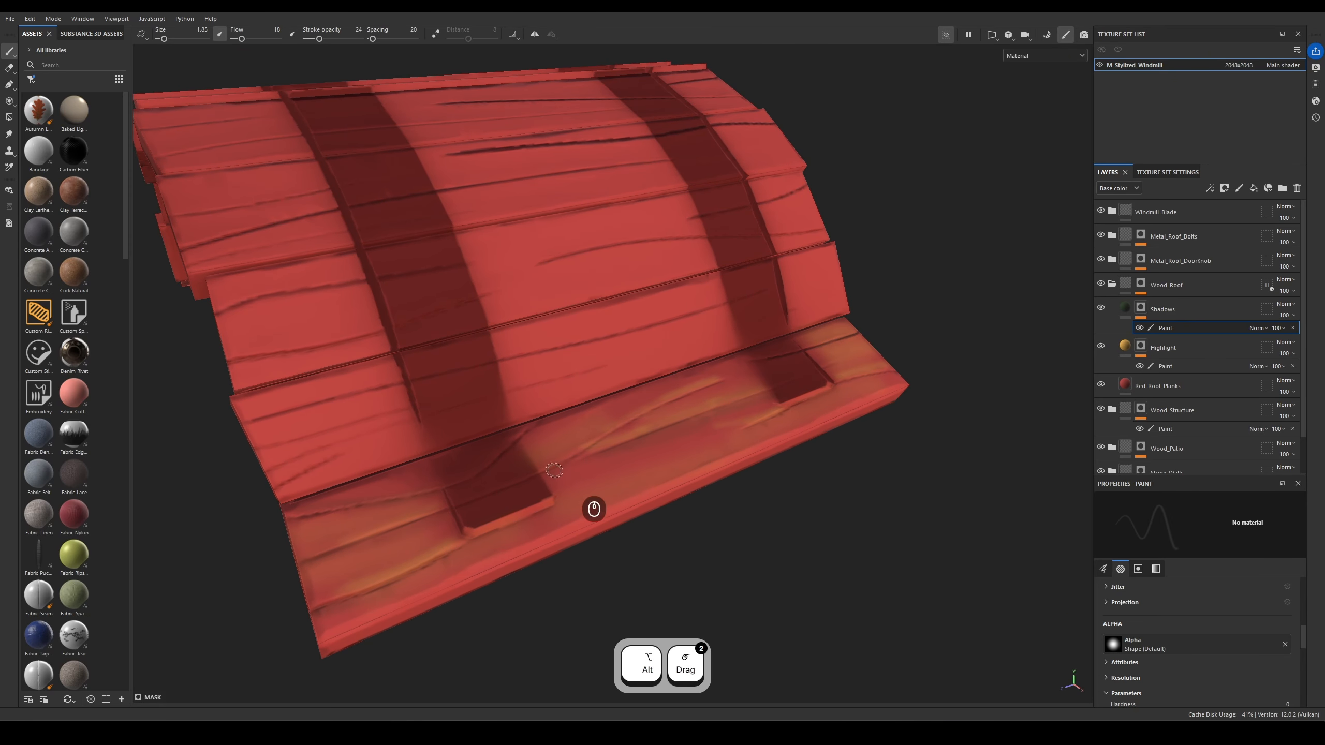
{"action": "left_click_drag", "start_coordinate": [833, 399], "coordinate": [700, 445], "text": "alt"}
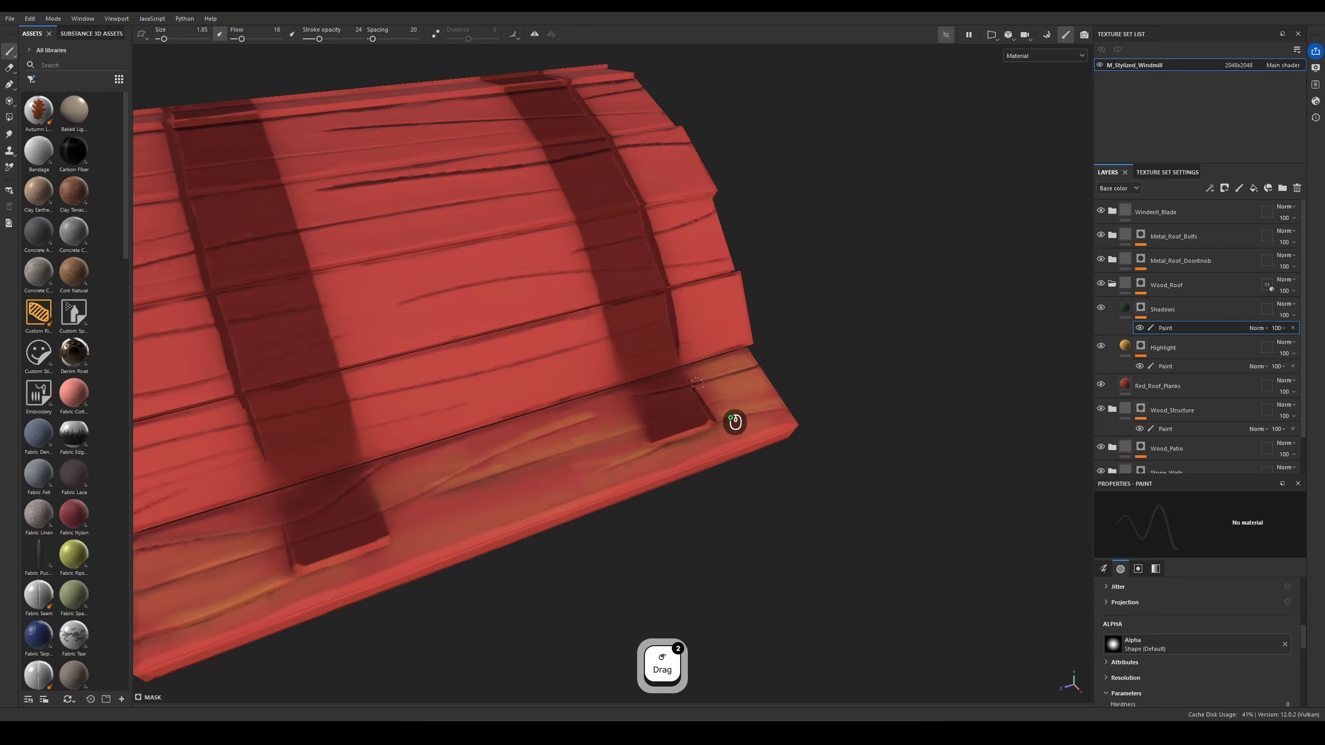
{"action": "middle_click_drag", "start_coordinate": [574, 490], "coordinate": [692, 477], "text": "alt"}
{"action": "right_click_drag", "start_coordinate": [692, 476], "coordinate": [714, 497], "text": "alt"}
{"action": "left_click_drag", "start_coordinate": [713, 497], "coordinate": [715, 412], "text": "alt"}
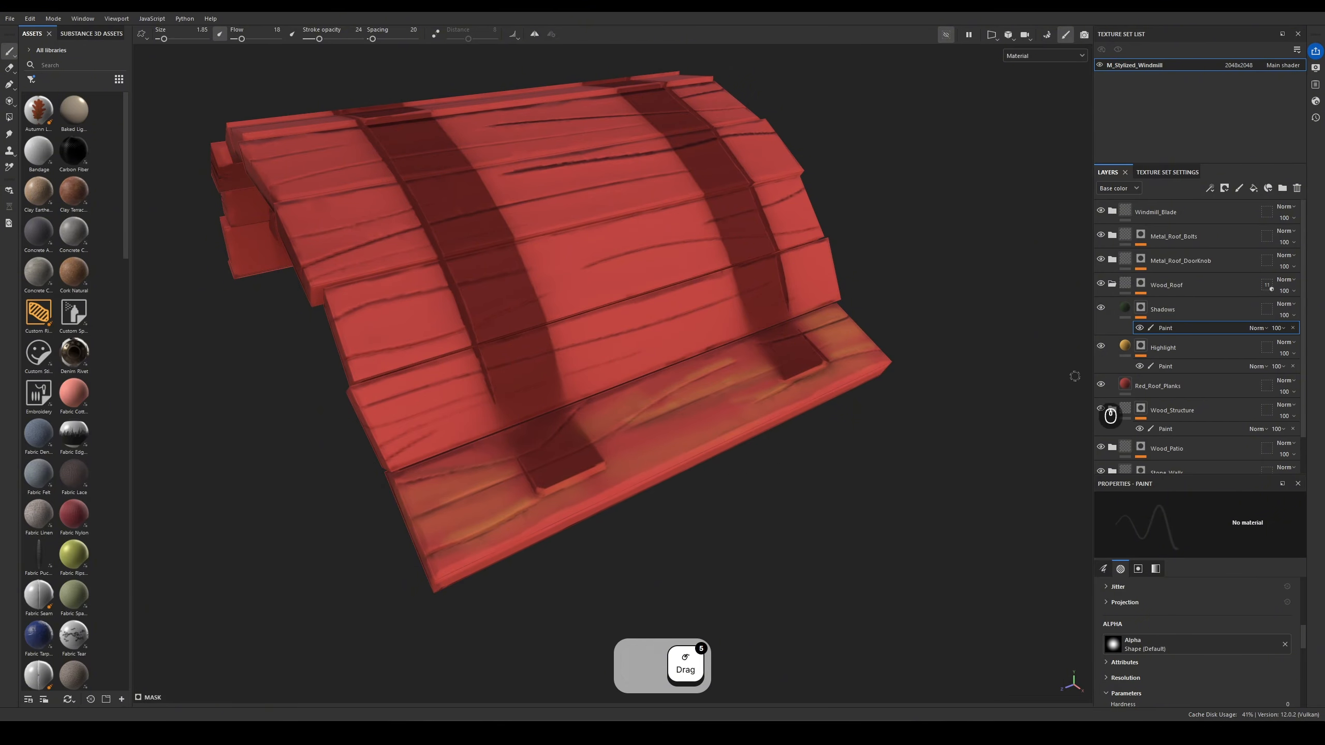
- Return to the Highlight layer's paint effect, enlarge the brush to 5.55 and paint golden highlights along the lowest roof plank's front edge
{"action": "left_click", "coordinate": [1155, 352]}
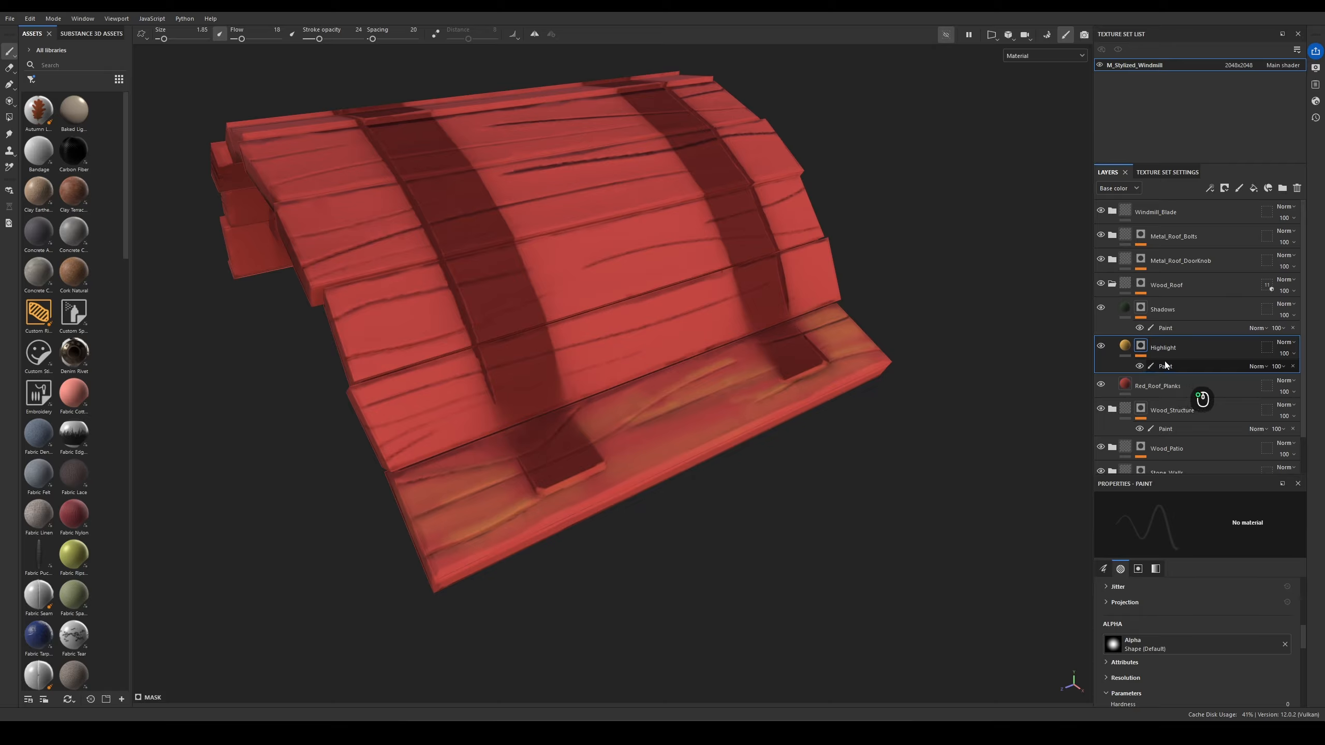
{"action": "left_click", "coordinate": [1152, 366]}
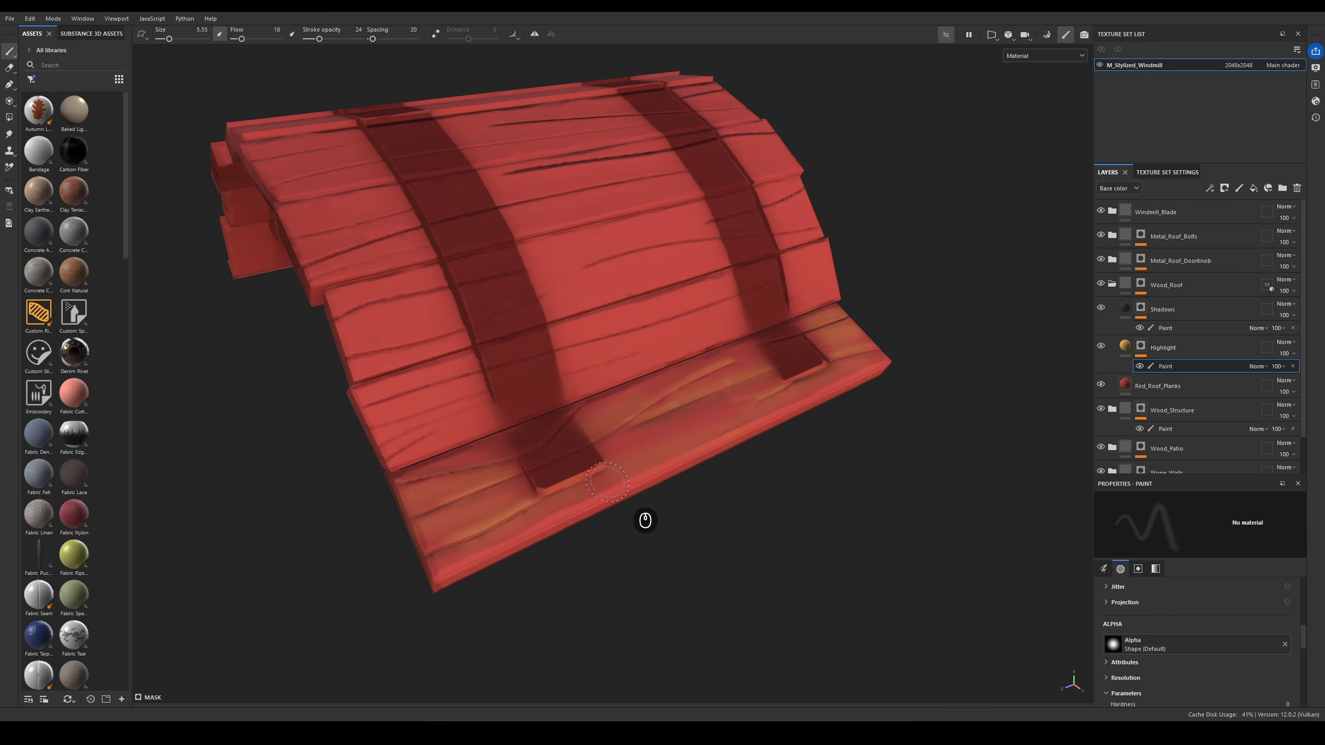
{"action": "left_click_drag", "start_coordinate": [665, 467], "coordinate": [562, 496]}
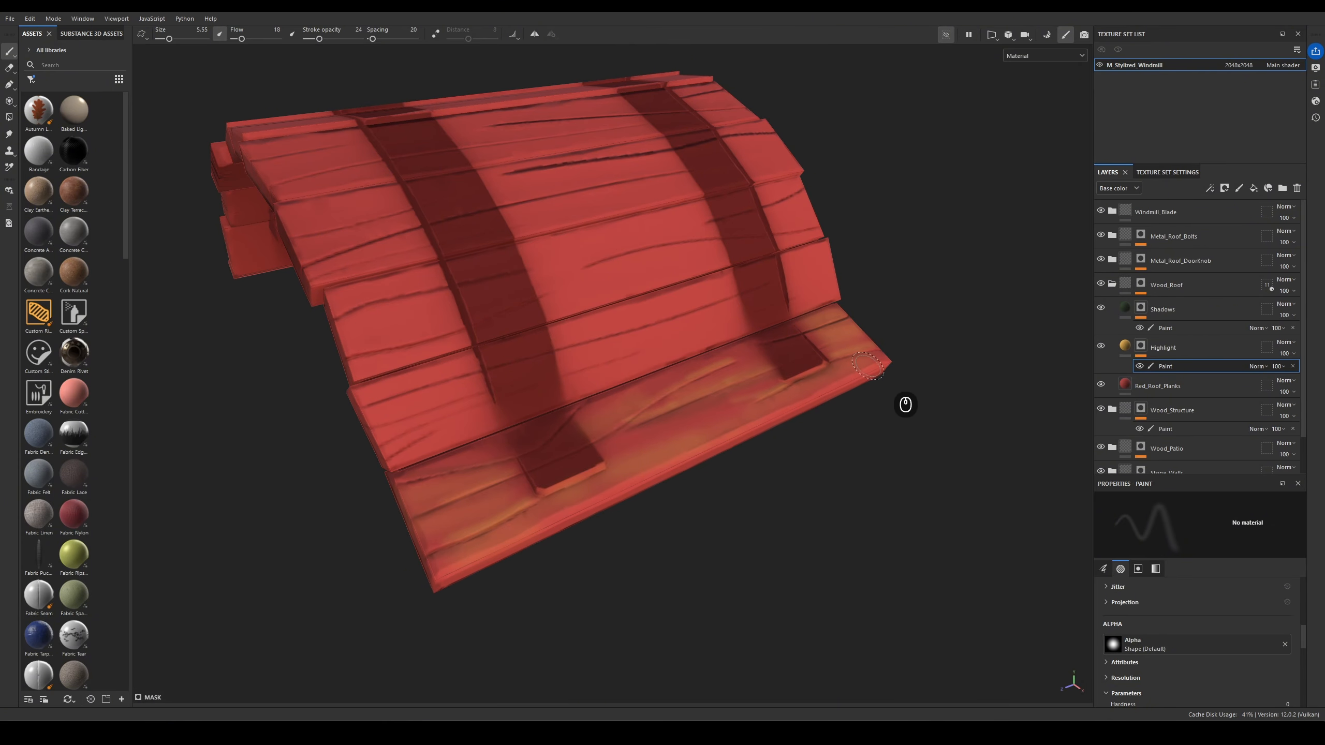
- Add a generator to the Highlight layer's mask and set it to Curvature
{"action": "right_click_drag", "start_coordinate": [685, 500], "coordinate": [785, 532], "text": "alt"}
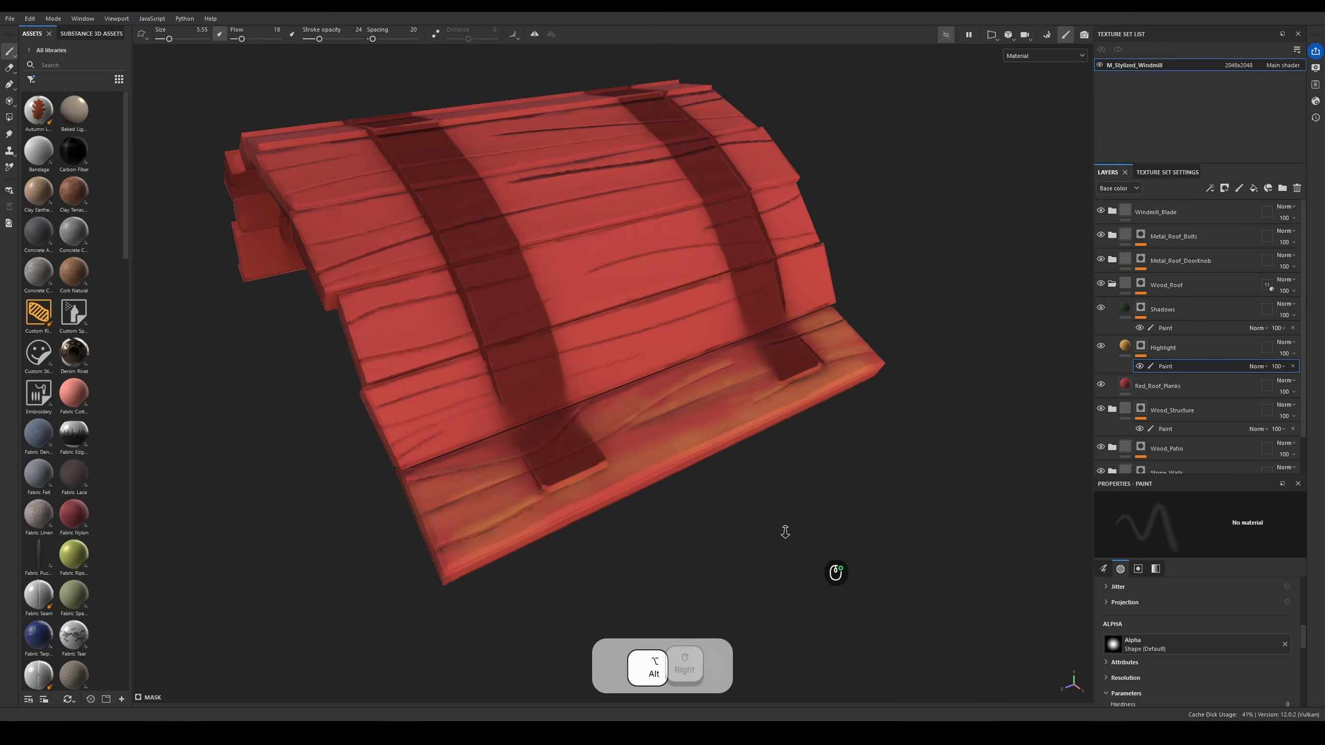
{"action": "left_click_drag", "start_coordinate": [785, 532], "coordinate": [730, 470], "text": "alt"}
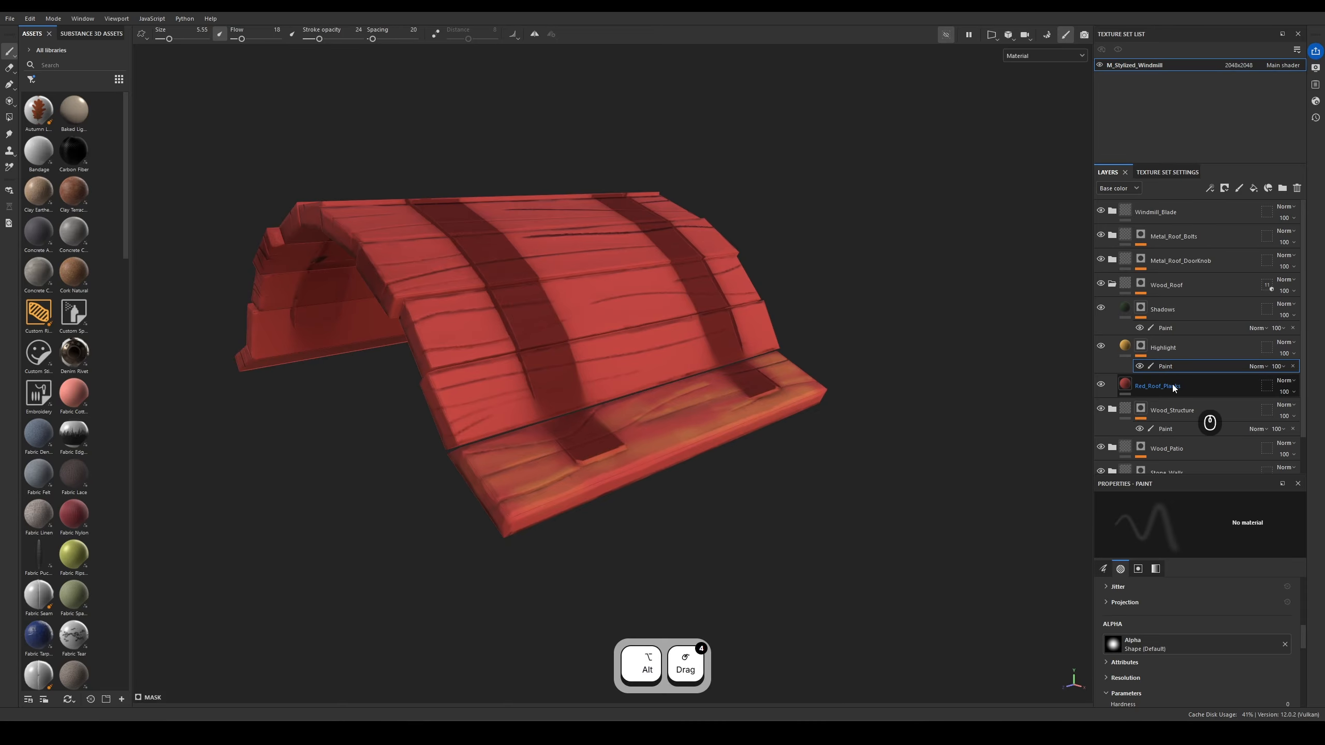
{"action": "left_click", "coordinate": [1141, 349]}
{"action": "right_click", "coordinate": [1141, 349]}
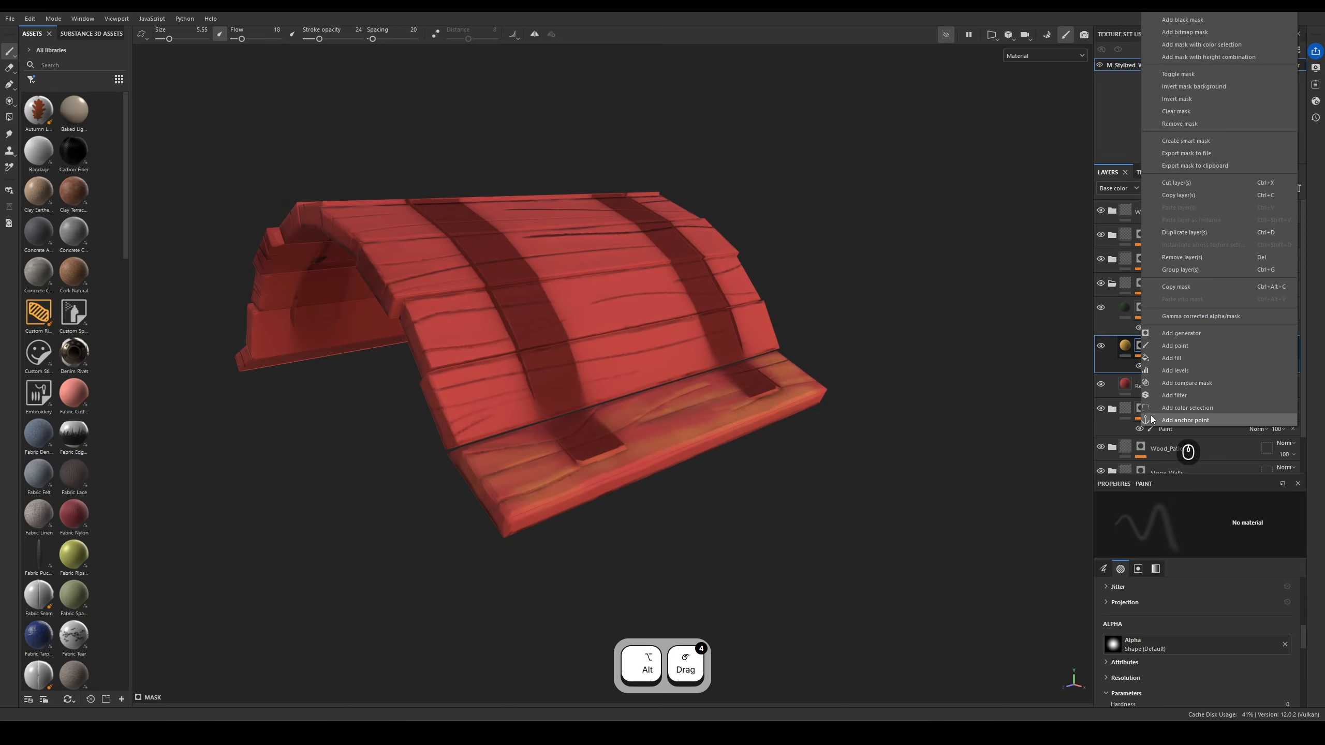
{"action": "left_click", "coordinate": [1188, 333]}
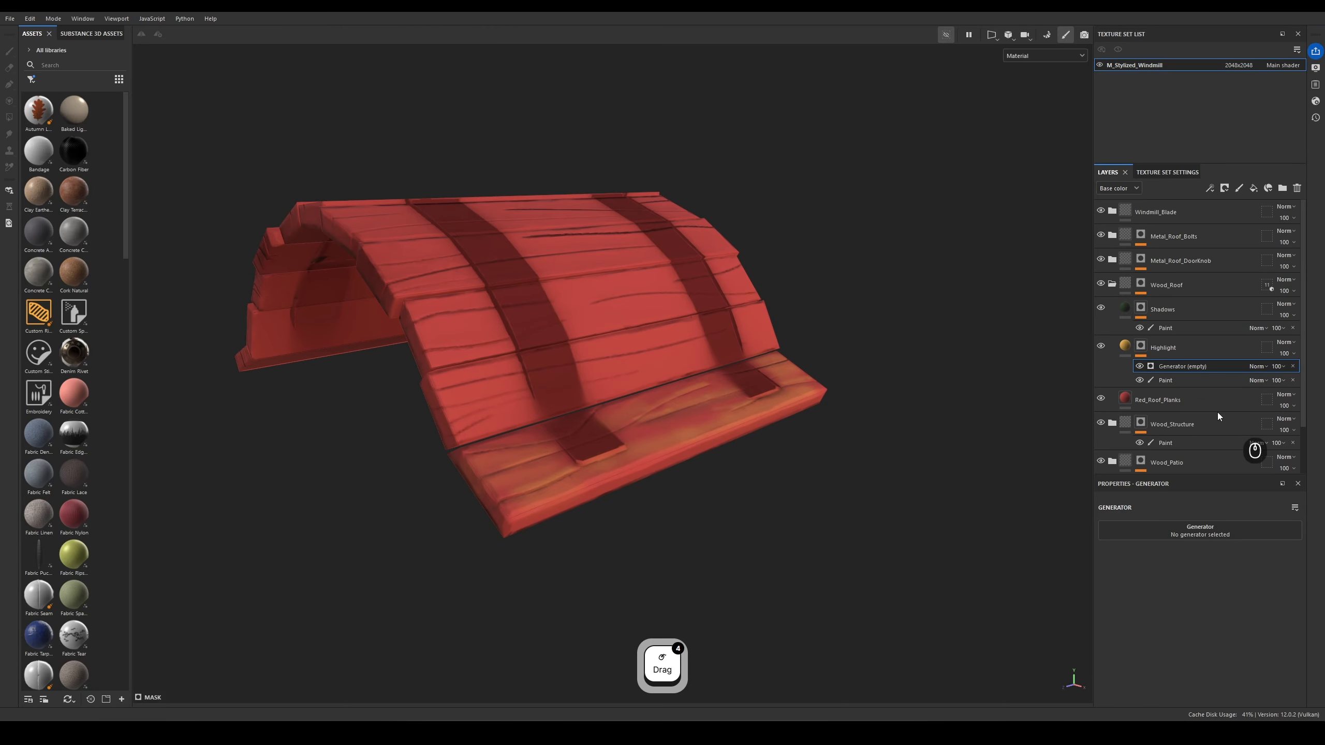
{"action": "left_click", "coordinate": [1190, 533]}
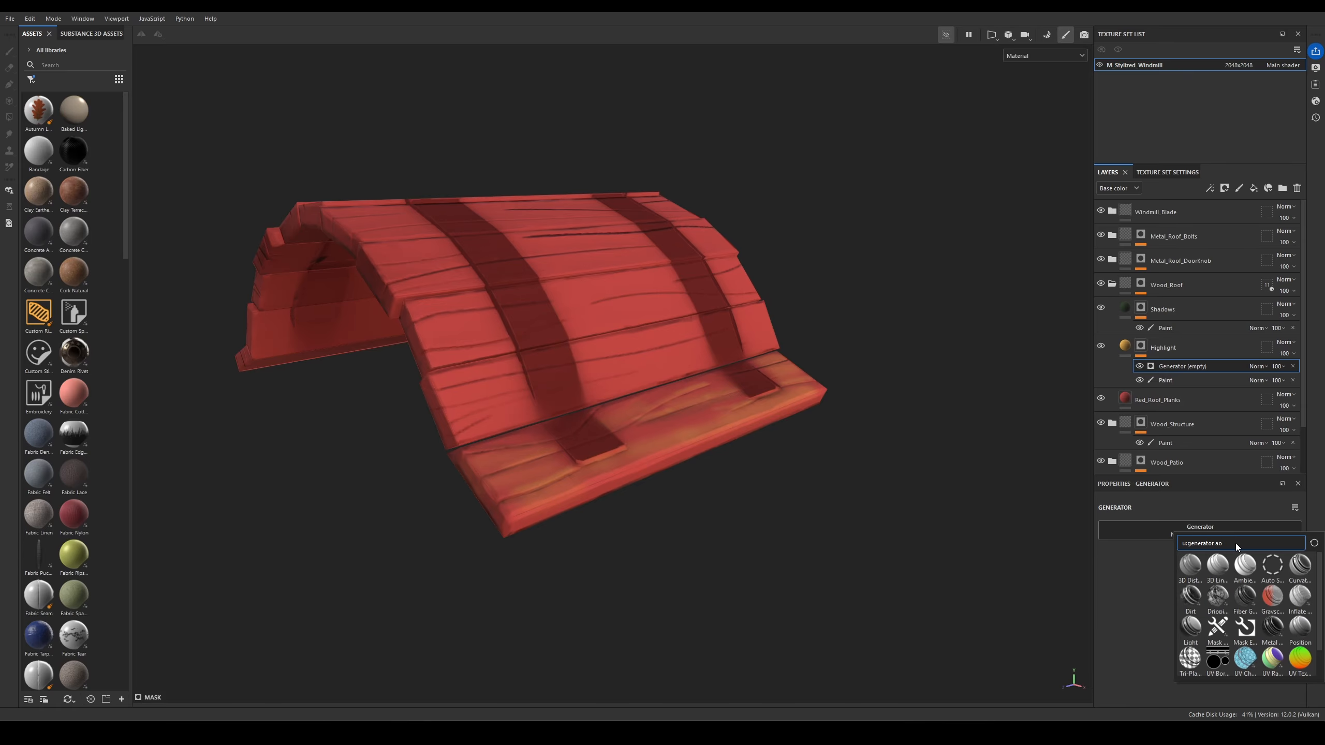
{"action": "left_click", "coordinate": [1300, 566]}
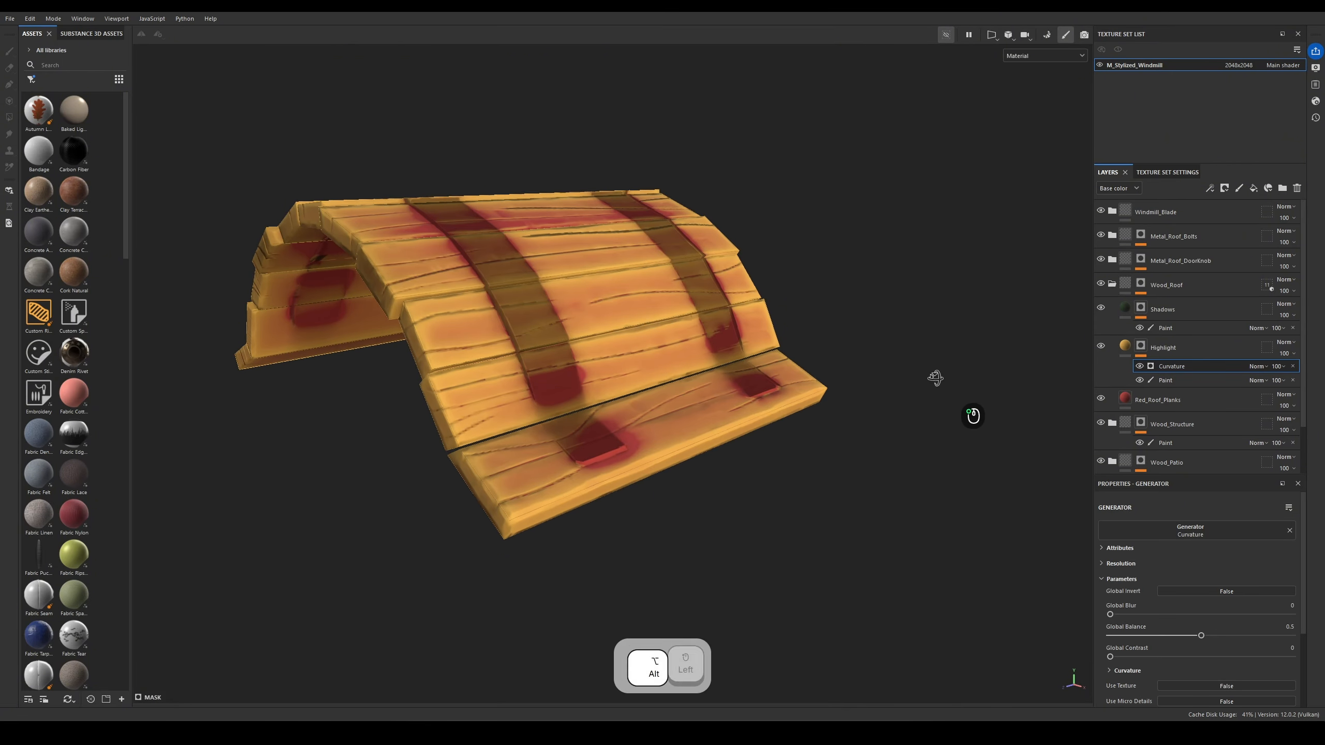
- Lower the Curvature generator's Global Balance to 0.2 and move the Paint effect above it in the Highlight mask
{"action": "left_click_drag", "start_coordinate": [935, 377], "coordinate": [1091, 378], "text": "alt"}
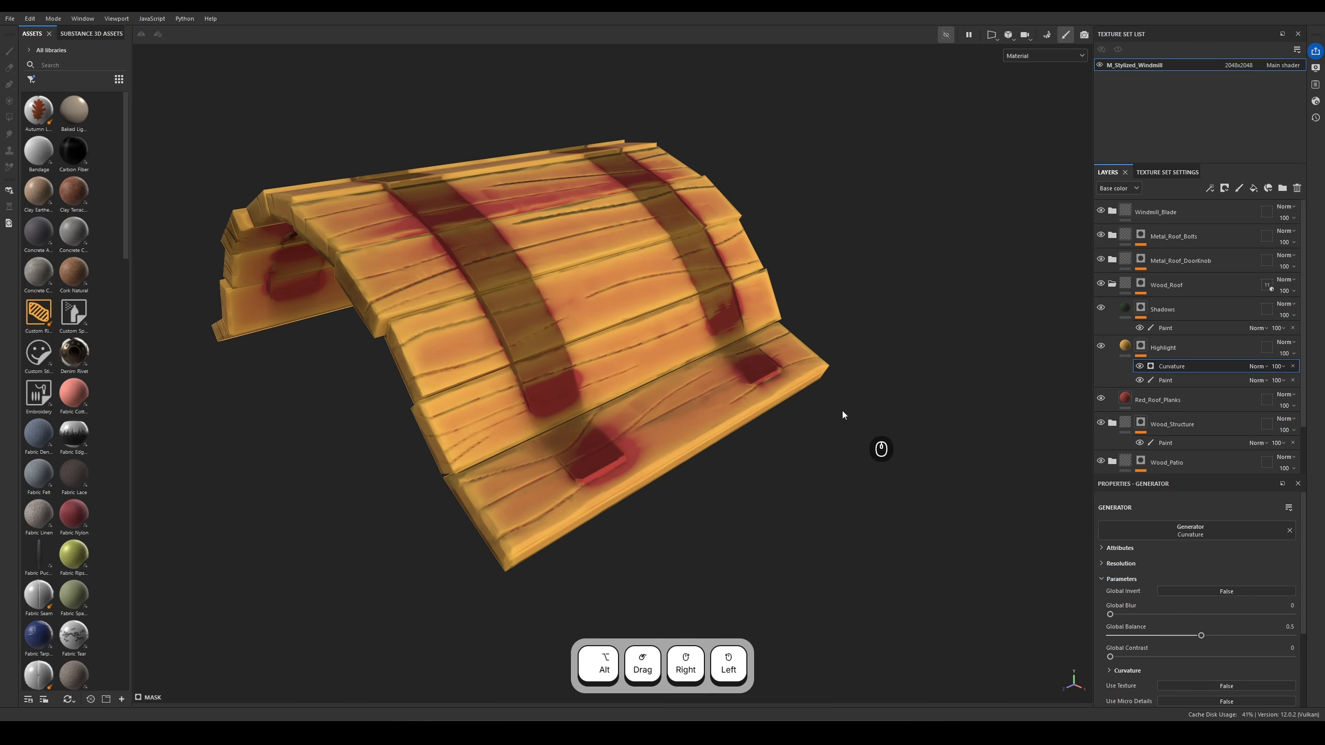
{"action": "scroll", "coordinate": [1226, 626], "scroll_direction": "down", "scroll_amount": 3}
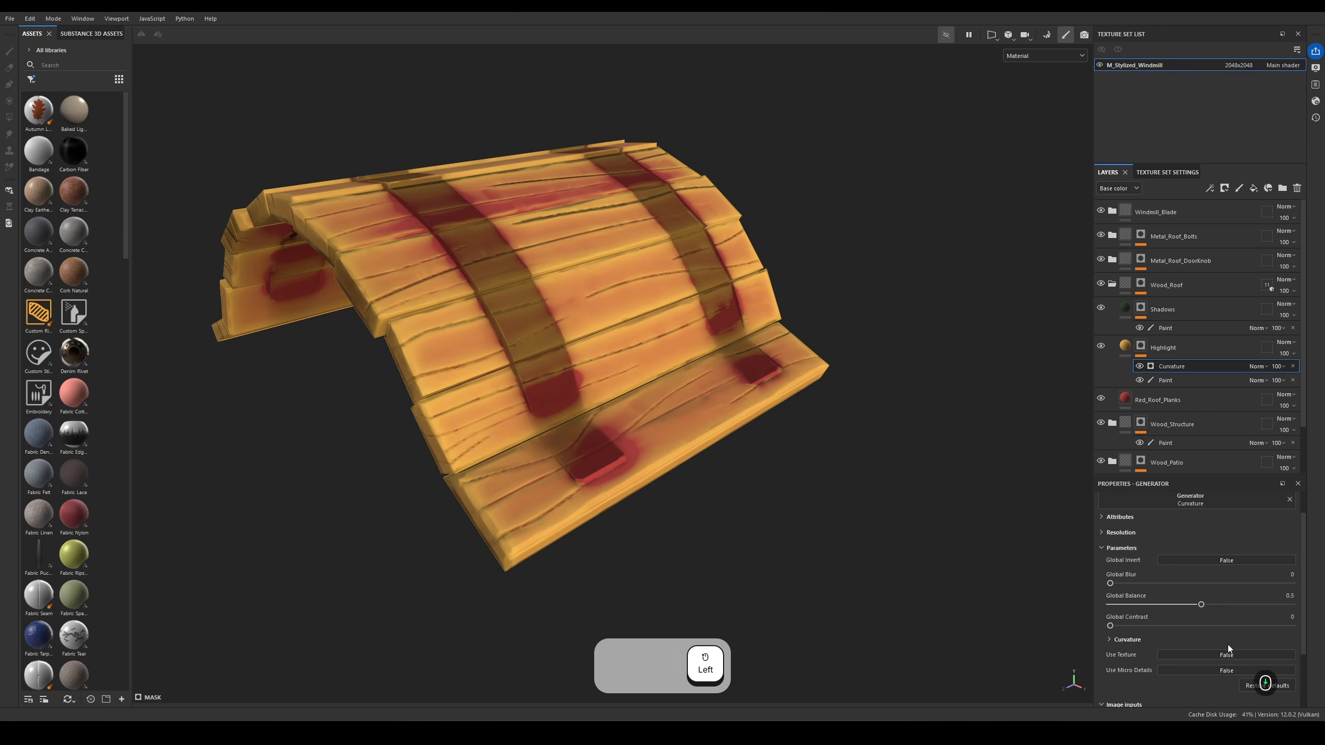
{"action": "scroll", "coordinate": [1163, 623], "scroll_direction": "down", "scroll_amount": 2}
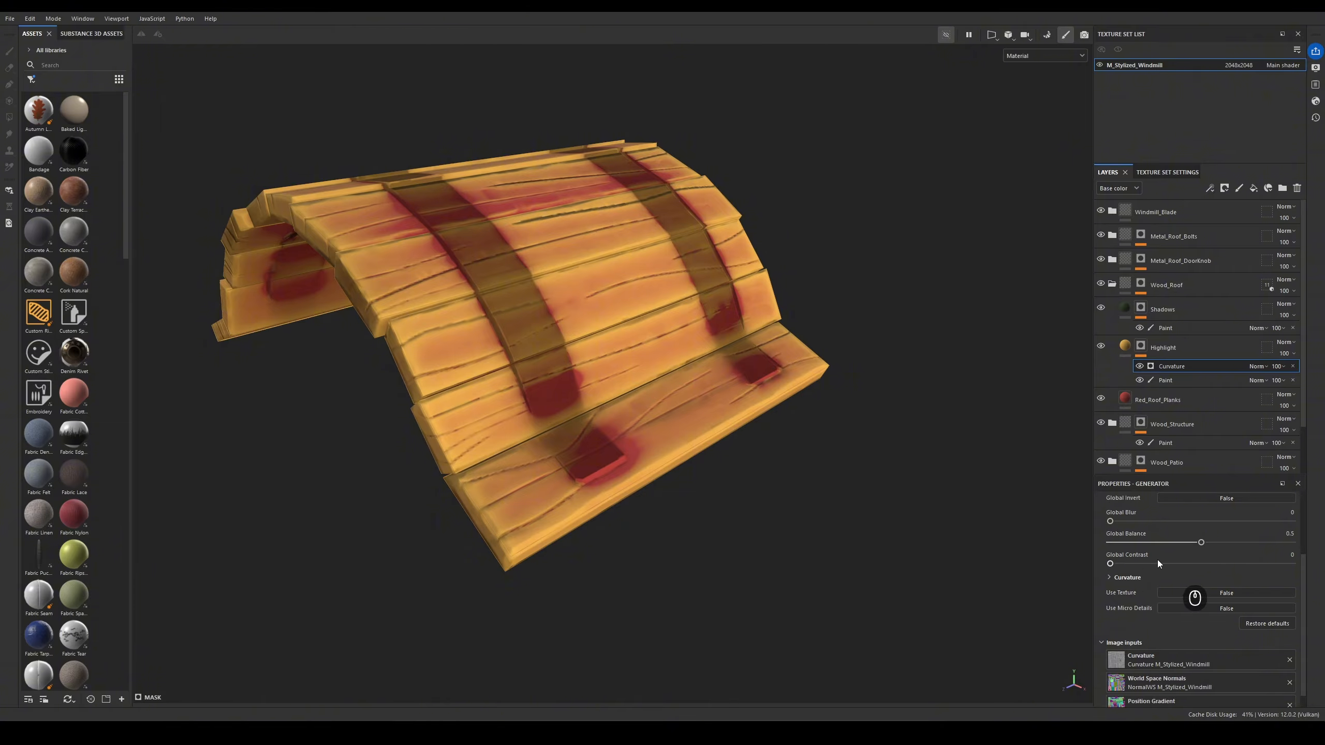
{"action": "left_click_drag", "start_coordinate": [1201, 542], "coordinate": [1140, 545]}
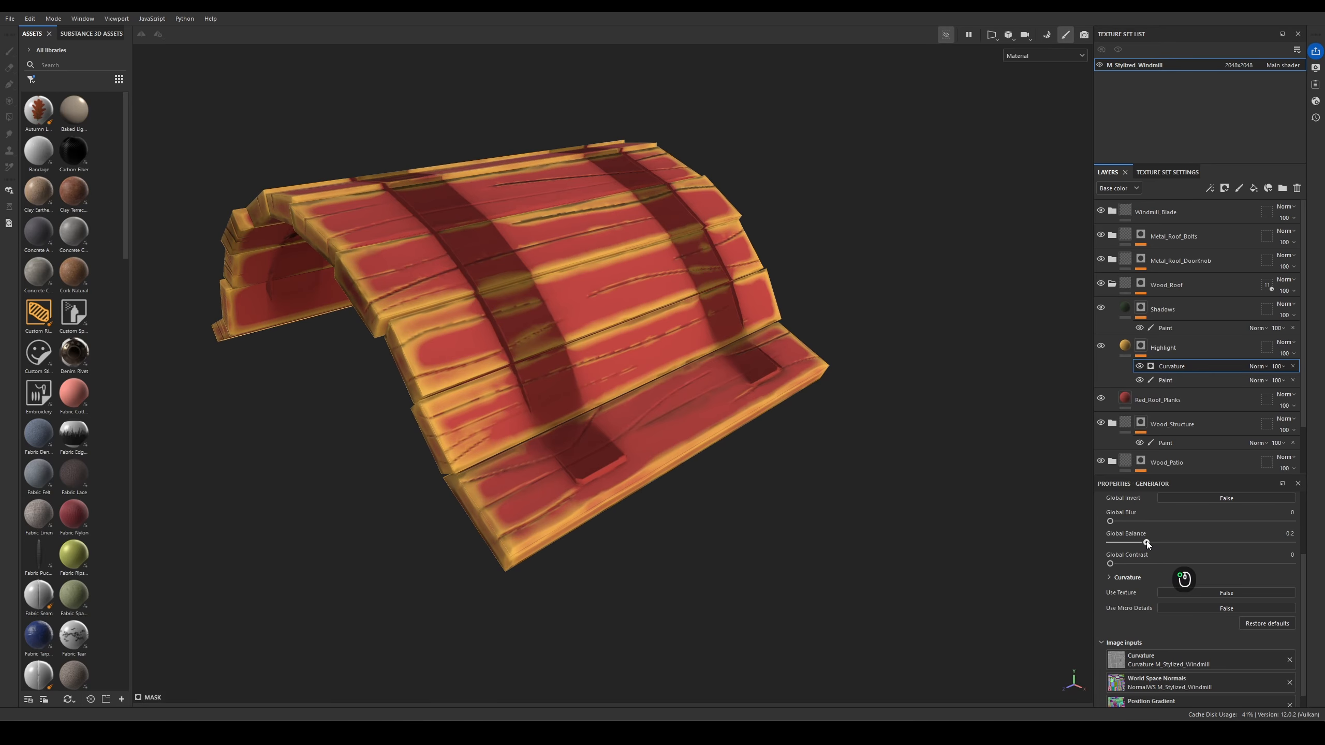
{"action": "left_click_drag", "start_coordinate": [1149, 381], "coordinate": [1173, 365]}
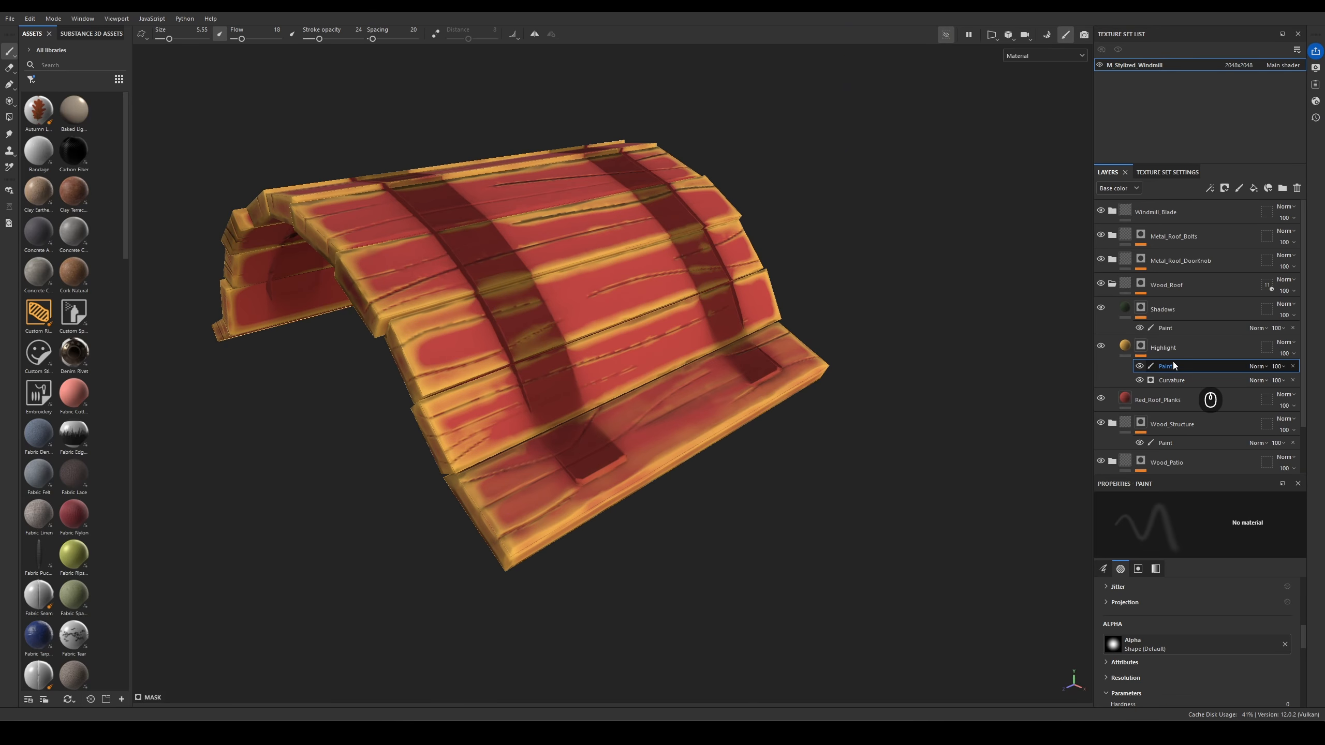
- Set the Highlight mask's Curvature generator to a Global Blur of 0.27 and a Global Balance of 0.16
{"action": "left_click", "coordinate": [1180, 381]}
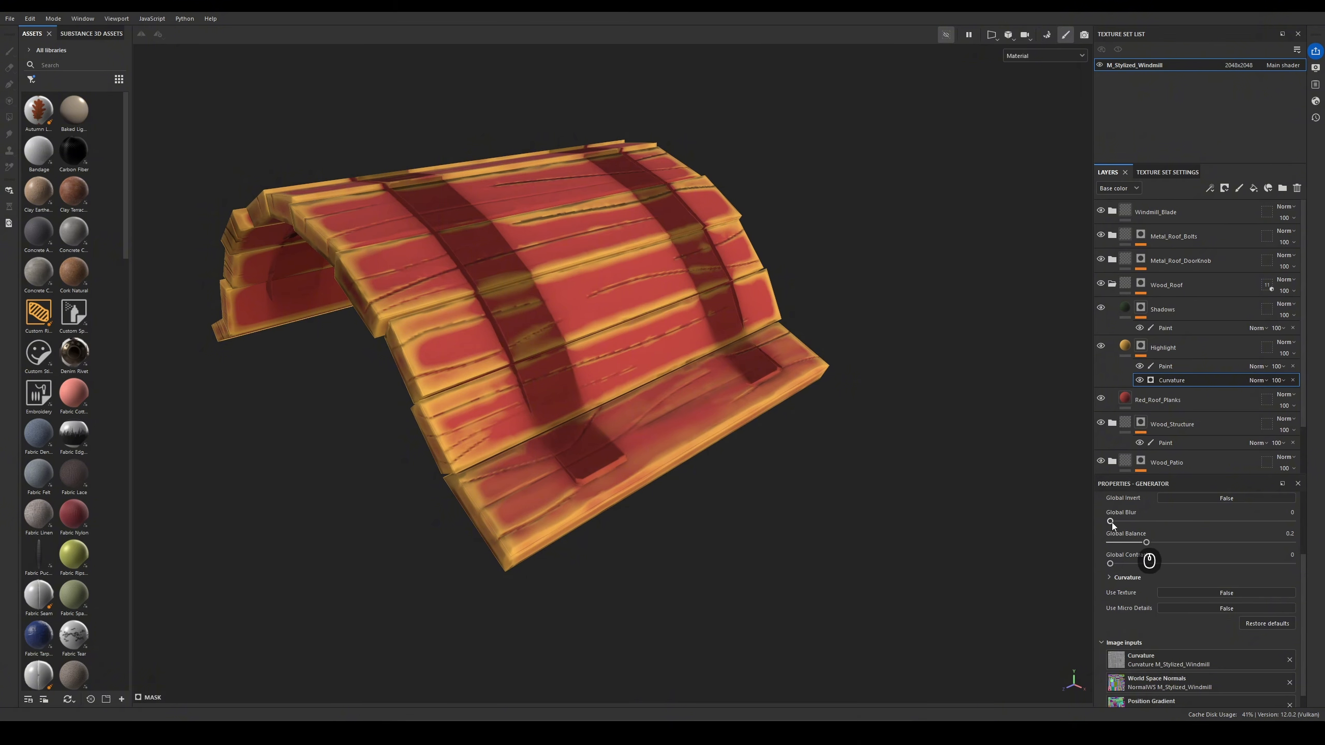
{"action": "mouse_move", "coordinate": [1111, 521]}
{"action": "left_mouse_down"}
{"action": "mouse_move", "coordinate": [1136, 509]}
{"action": "mouse_move", "coordinate": [1087, 512]}
{"action": "mouse_move", "coordinate": [1192, 543]}
{"action": "mouse_move", "coordinate": [1139, 543]}
{"action": "mouse_move", "coordinate": [1116, 564]}
{"action": "mouse_move", "coordinate": [1262, 552]}
{"action": "mouse_move", "coordinate": [1065, 557]}
{"action": "left_mouse_up"}
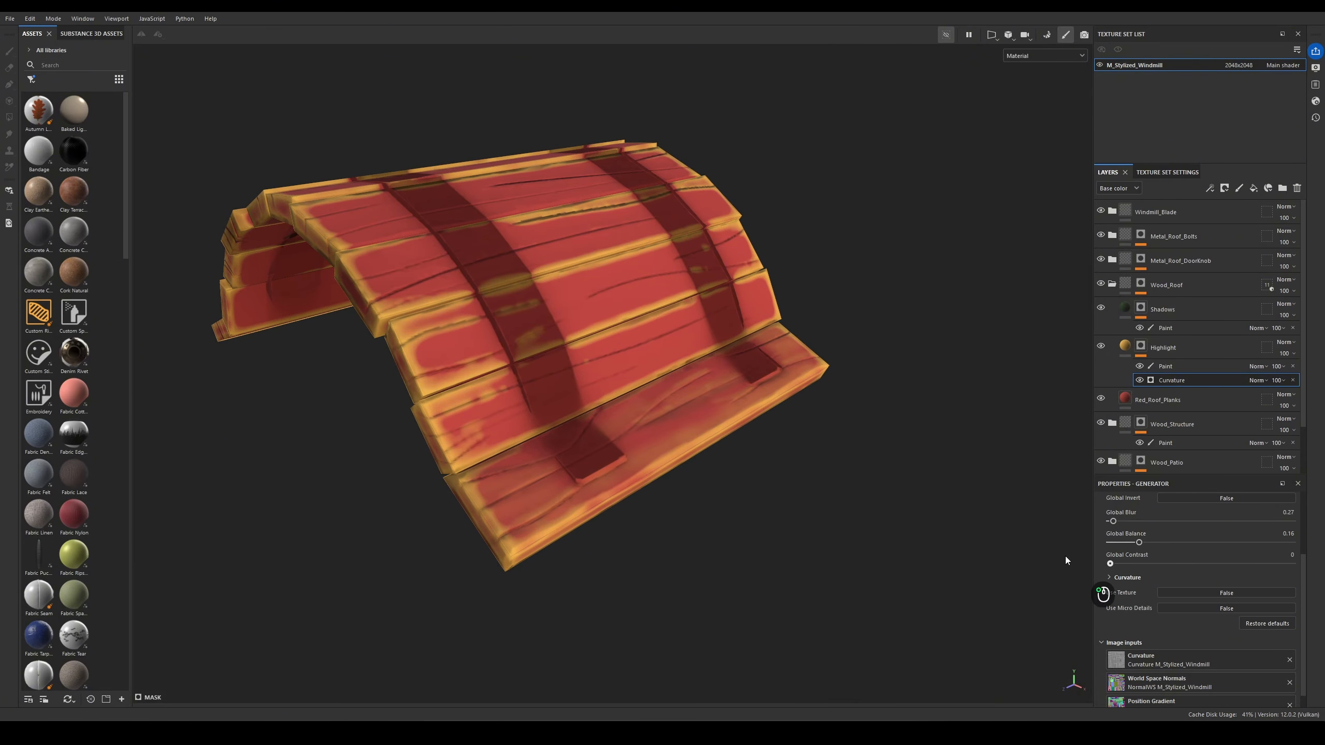
{"action": "scroll", "coordinate": [1189, 590], "scroll_direction": "down", "scroll_amount": 1}
{"action": "scroll", "coordinate": [935, 560], "scroll_direction": "down", "scroll_amount": 2}
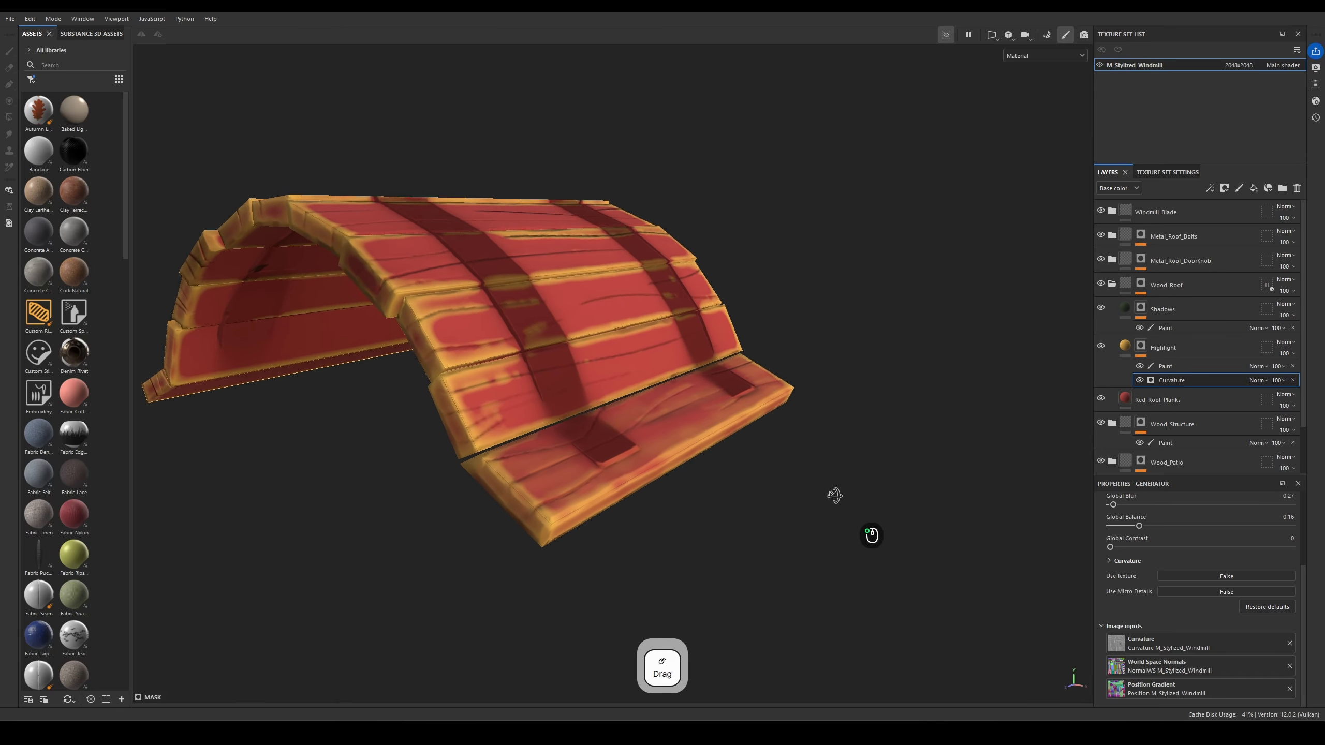
- Lower the opacity of the Highlight mask's Curvature generator to 40 and reselect the Paint effect above it
{"action": "mouse_move", "coordinate": [831, 503]}
{"action": "left_mouse_down", "text": "alt"}
{"action": "mouse_move", "coordinate": [757, 544]}
{"action": "mouse_move", "coordinate": [654, 491]}
{"action": "left_mouse_up", "text": "alt"}
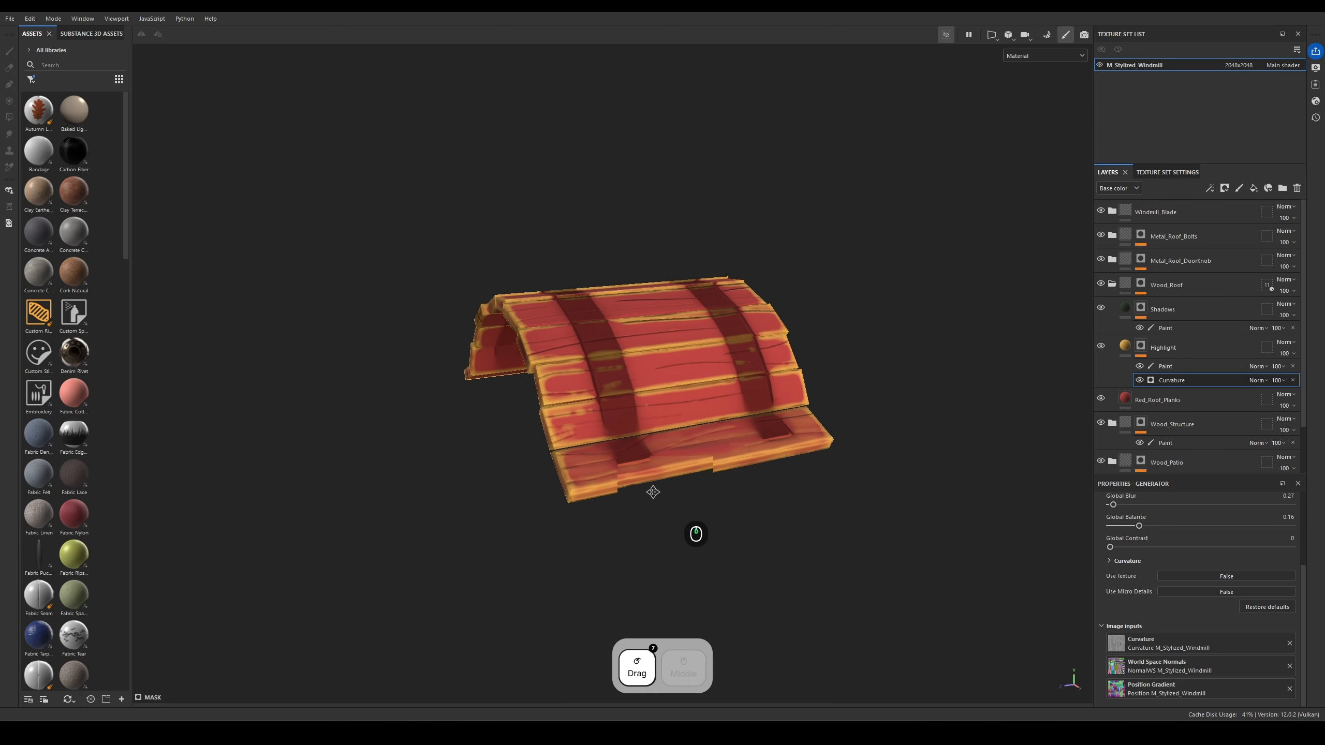
{"action": "right_click_drag", "start_coordinate": [654, 491], "coordinate": [822, 547], "text": "alt"}
{"action": "left_click_drag", "start_coordinate": [822, 547], "coordinate": [886, 527], "text": "alt"}
{"action": "left_click", "coordinate": [1182, 370]}
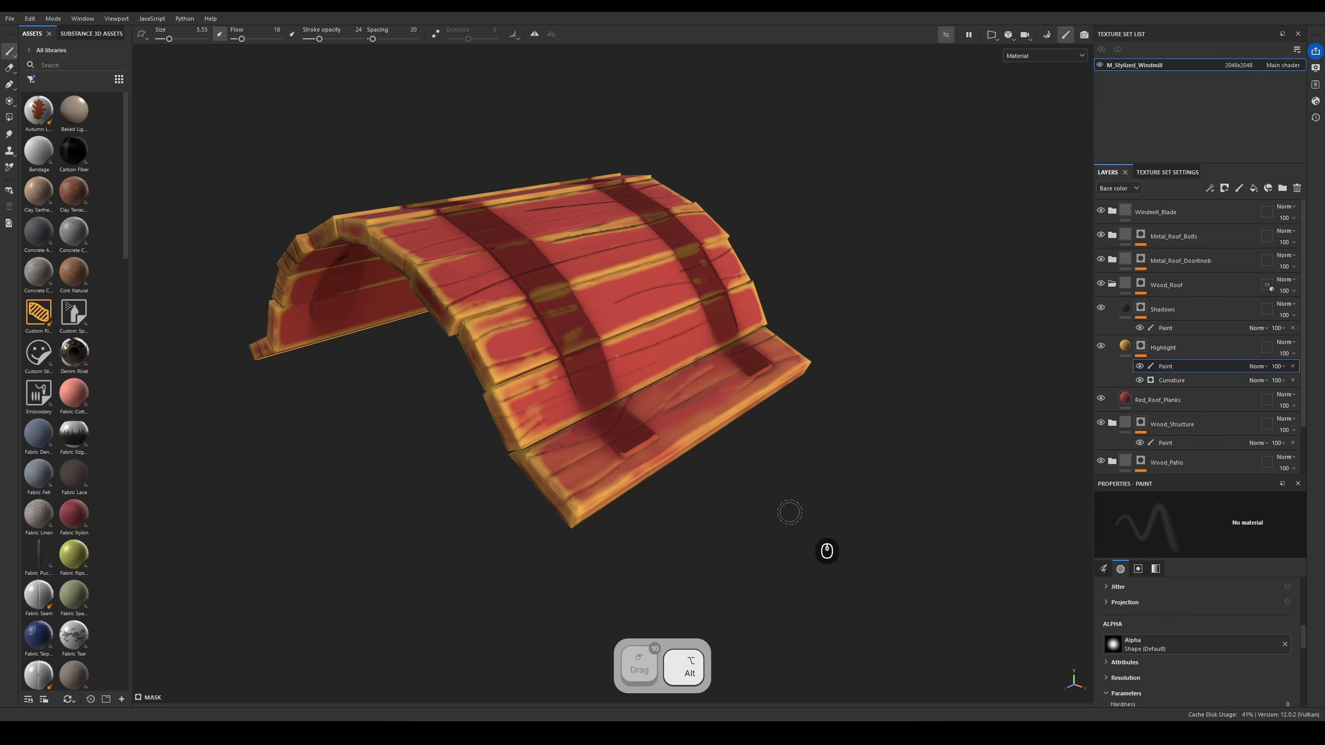
{"action": "left_click_drag", "start_coordinate": [789, 512], "coordinate": [733, 526], "text": "alt"}
{"action": "right_click_drag", "start_coordinate": [733, 527], "coordinate": [914, 496], "text": "alt"}
{"action": "left_click_drag", "start_coordinate": [914, 496], "coordinate": [967, 467], "text": "alt"}
{"action": "left_click", "coordinate": [1196, 376]}
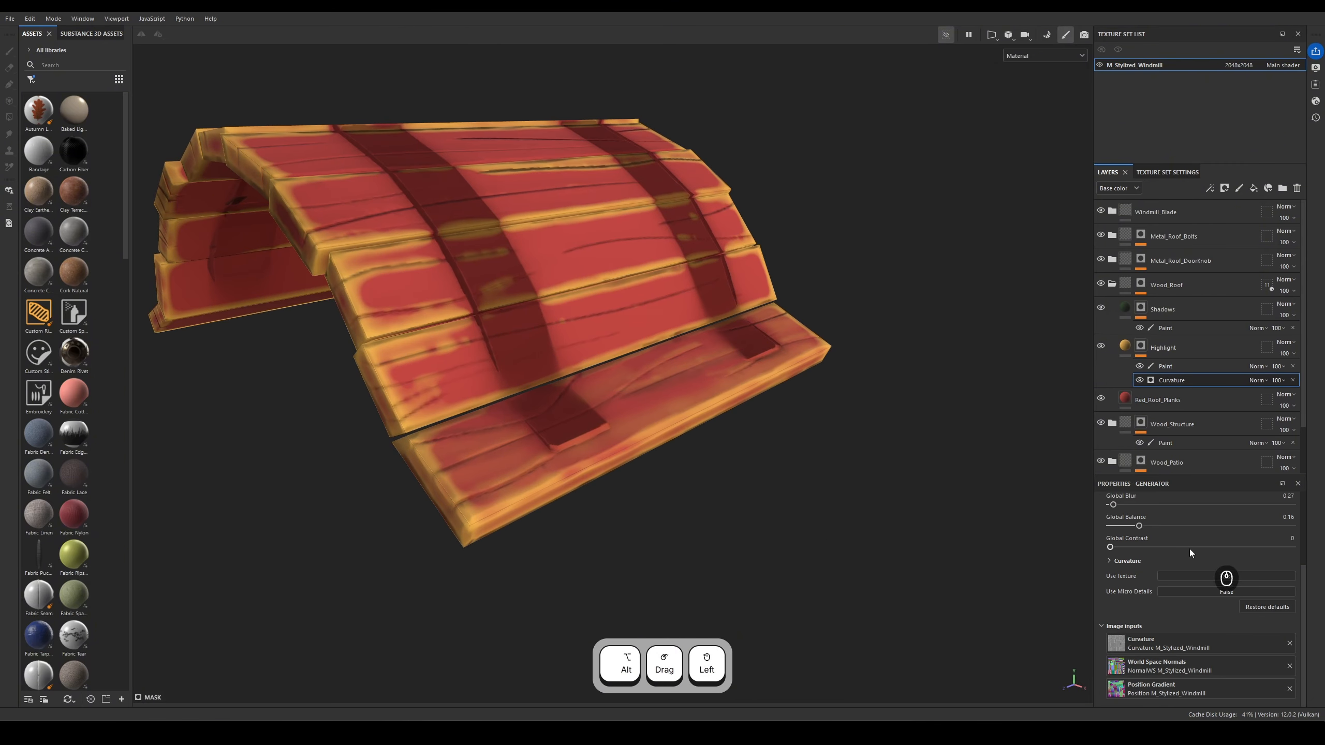
{"action": "left_click", "coordinate": [1278, 380]}
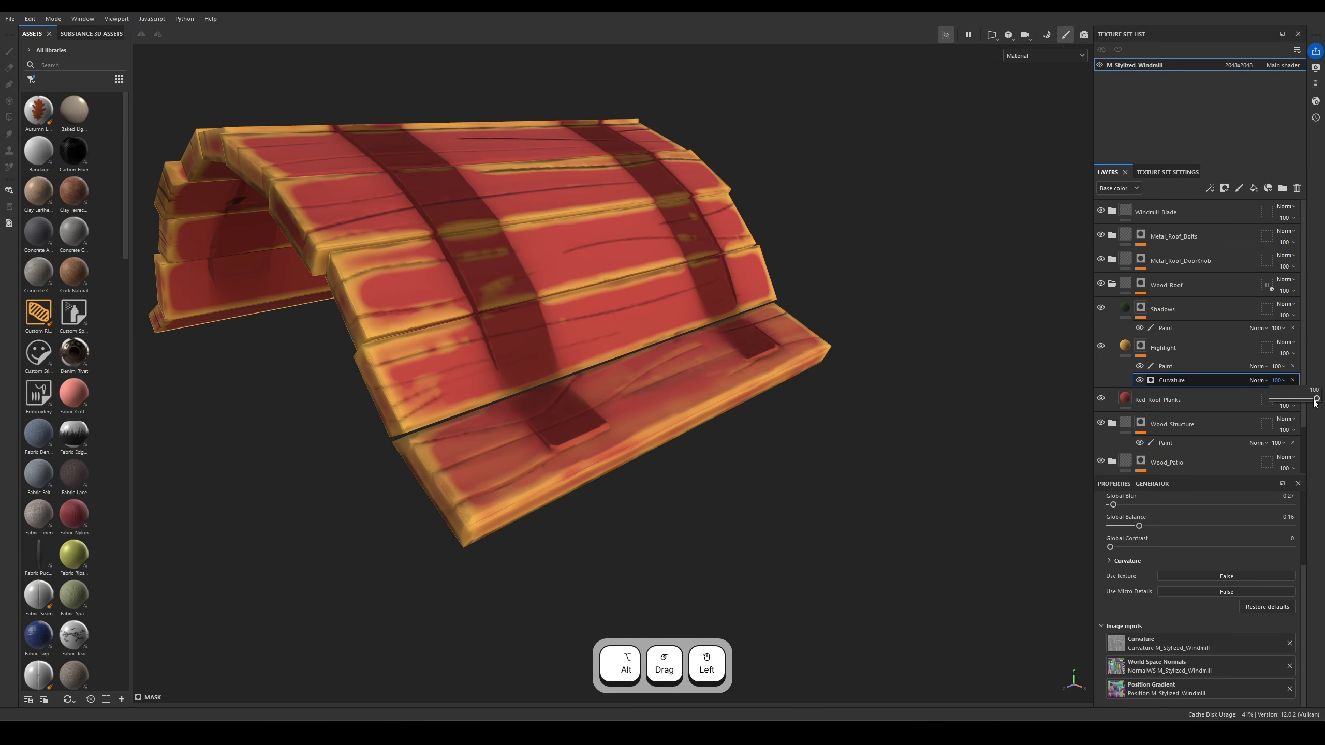
{"action": "mouse_move", "coordinate": [1315, 400]}
{"action": "left_mouse_down"}
{"action": "mouse_move", "coordinate": [1271, 400]}
{"action": "mouse_move", "coordinate": [1292, 401]}
{"action": "left_mouse_up"}
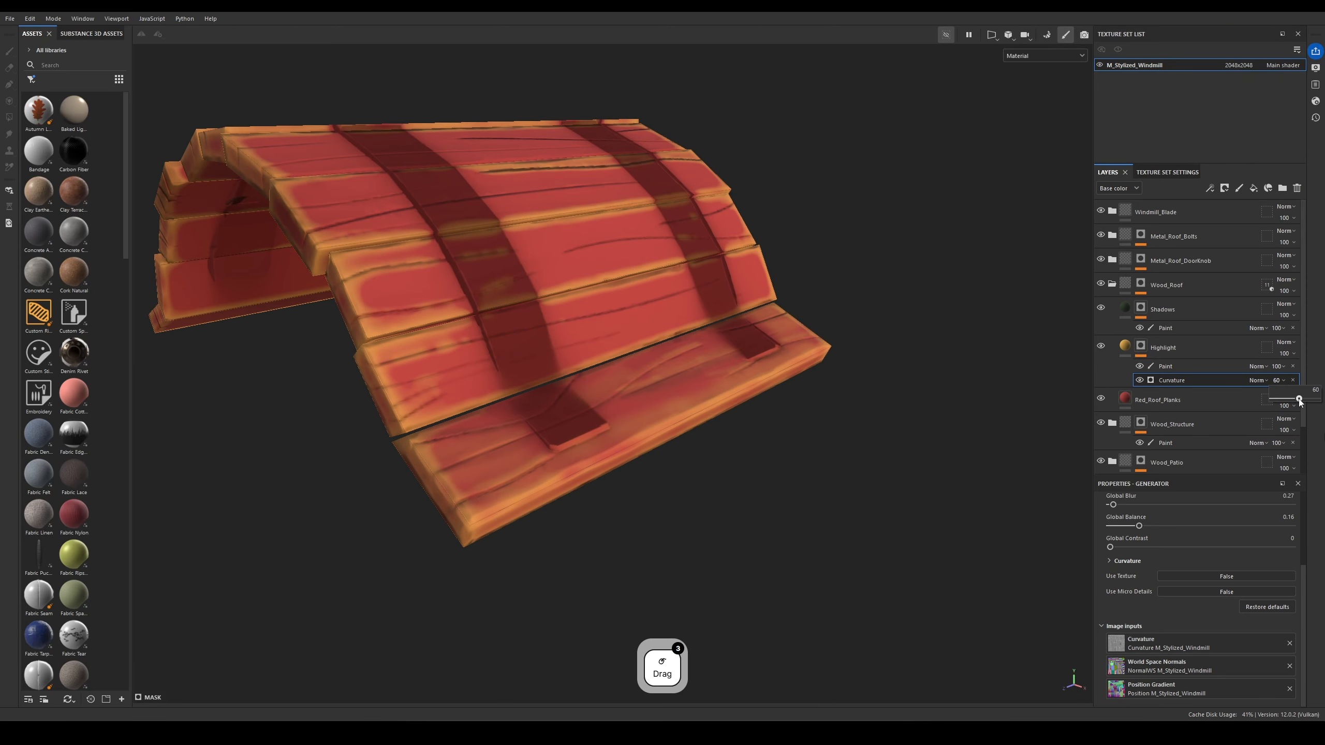
{"action": "left_click_drag", "start_coordinate": [1299, 399], "coordinate": [1290, 400]}
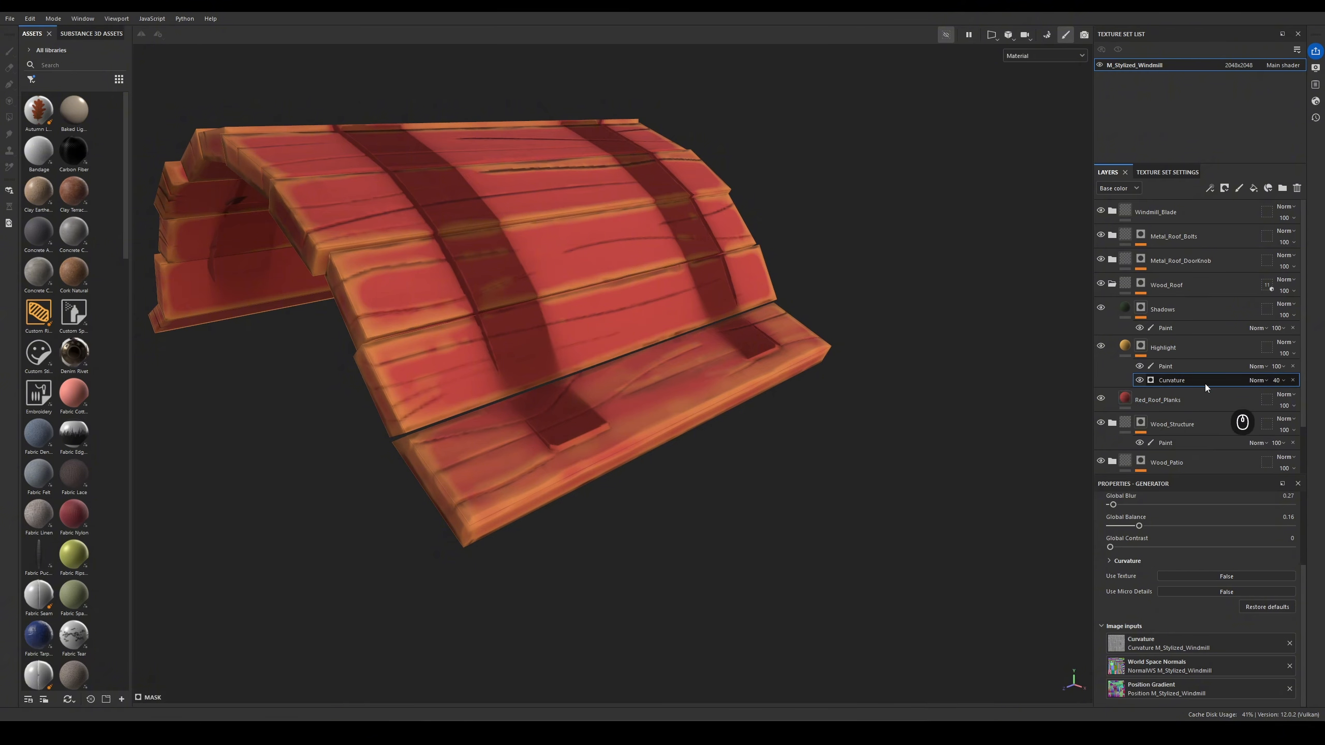
{"action": "left_click", "coordinate": [1189, 365]}
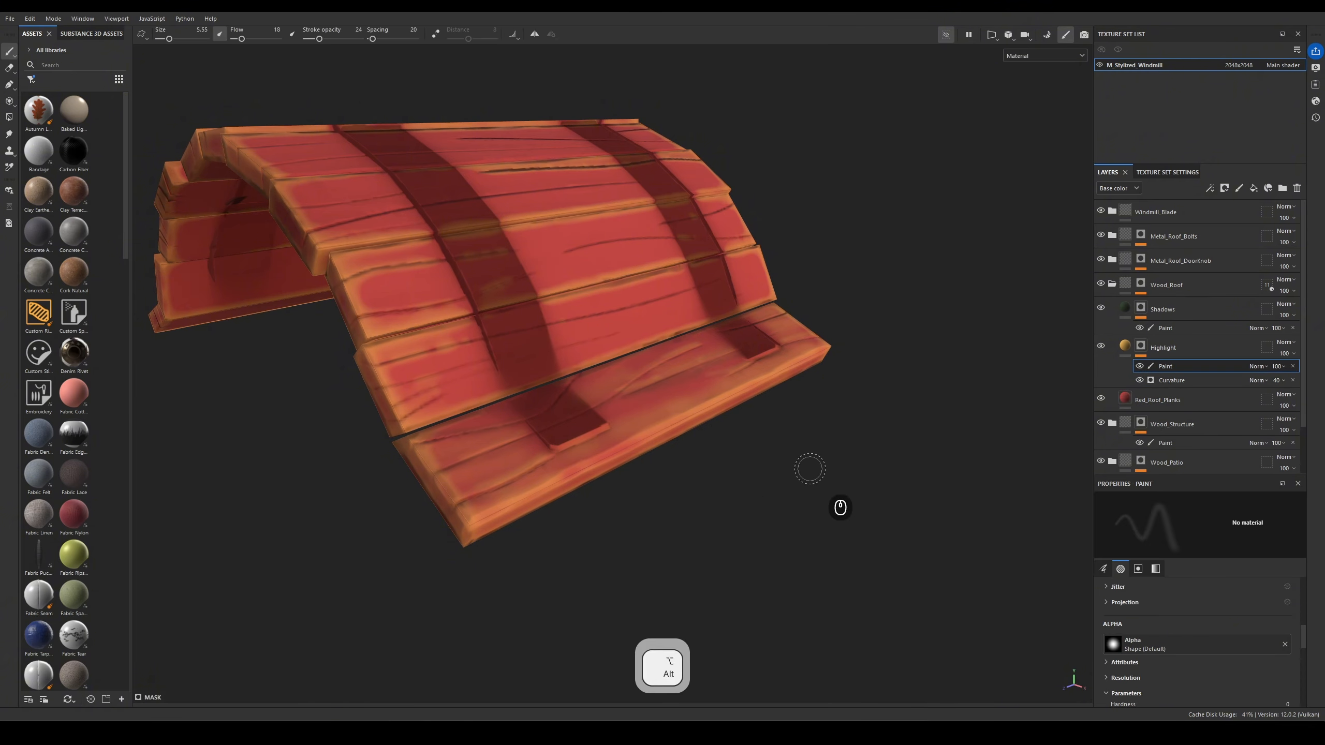
- Add an empty generator to the Shadows layer's mask and place it below the Paint effect
{"action": "mouse_move", "coordinate": [803, 464]}
{"action": "left_mouse_down", "text": "alt"}
{"action": "mouse_move", "coordinate": [664, 434]}
{"action": "mouse_move", "coordinate": [1014, 429]}
{"action": "left_mouse_up", "text": "alt"}
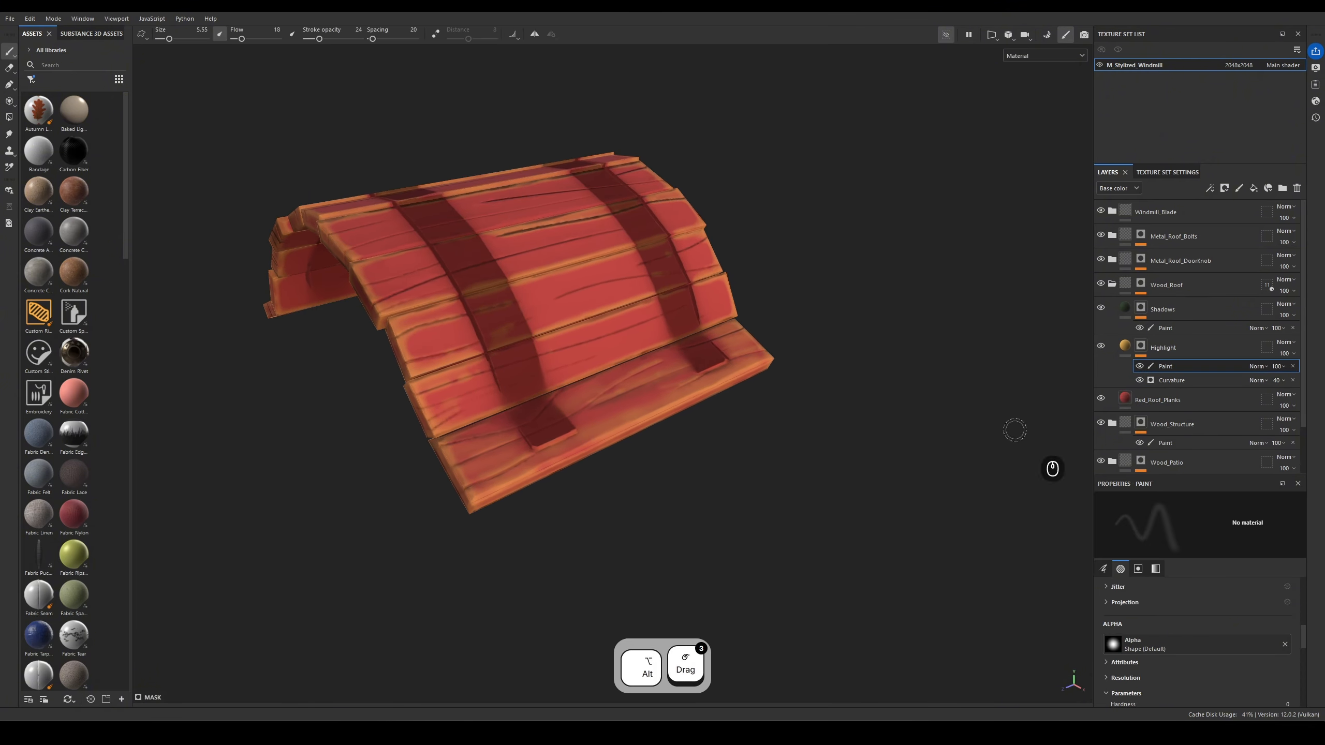
{"action": "right_click", "coordinate": [1140, 308]}
{"action": "left_click", "coordinate": [1180, 641]}
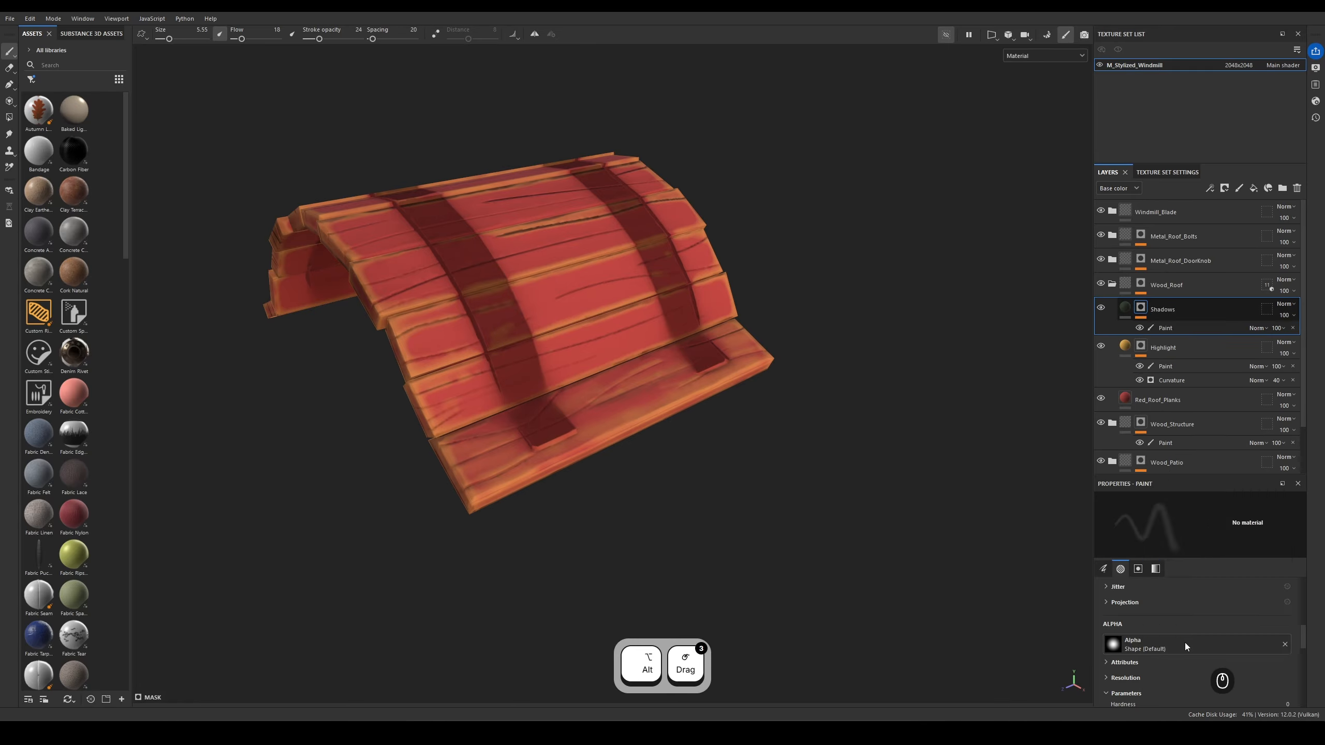
{"action": "left_click_drag", "start_coordinate": [1167, 327], "coordinate": [1167, 340]}
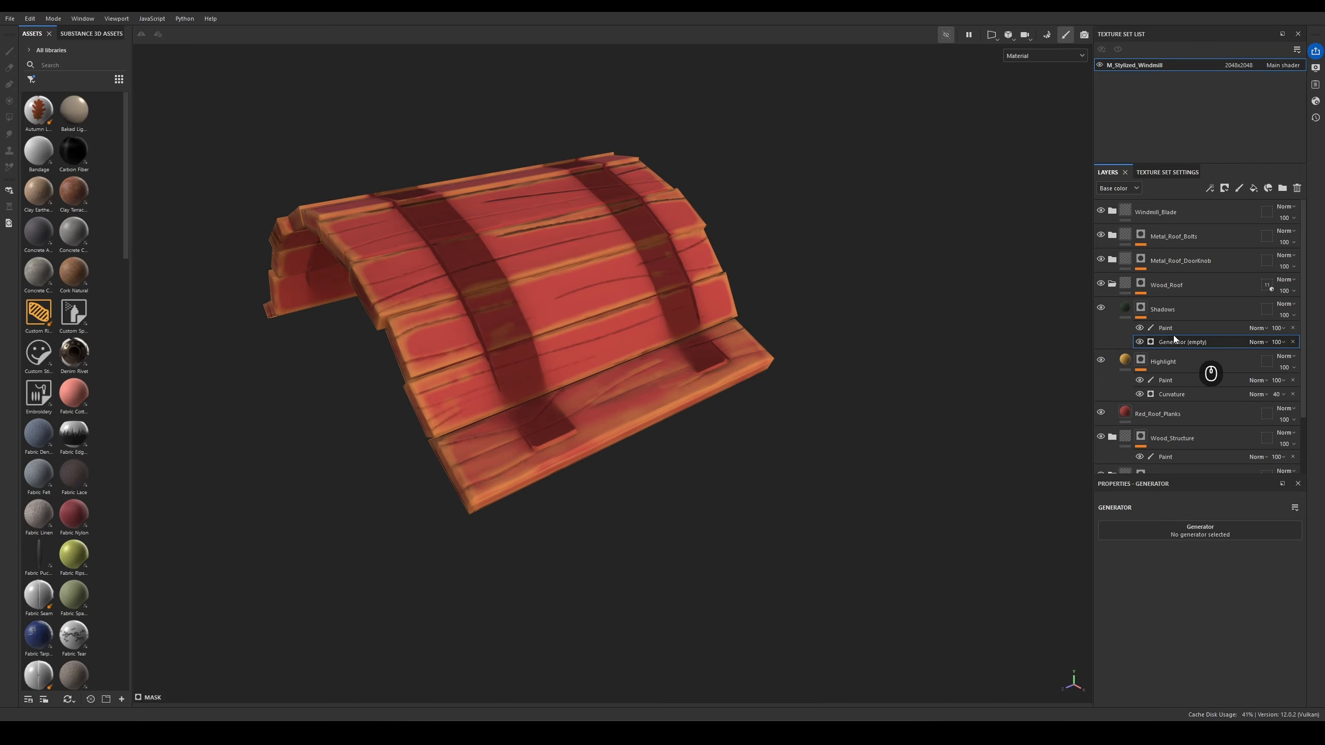
- Try the Ambient Occlusion generator in the Shadows layer's mask, inspect it on the roof planks and clear it
{"action": "left_click", "coordinate": [1211, 536]}
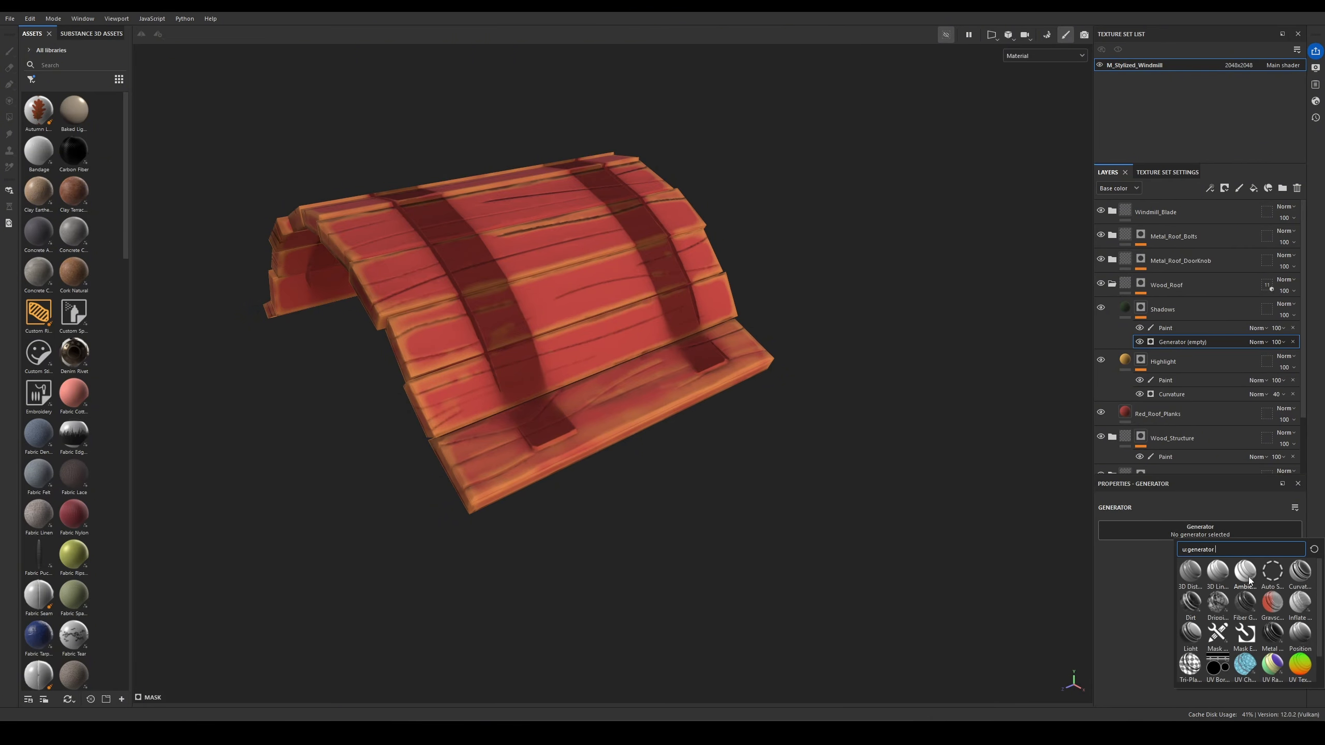
{"action": "mouse_move", "coordinate": [1249, 580]}
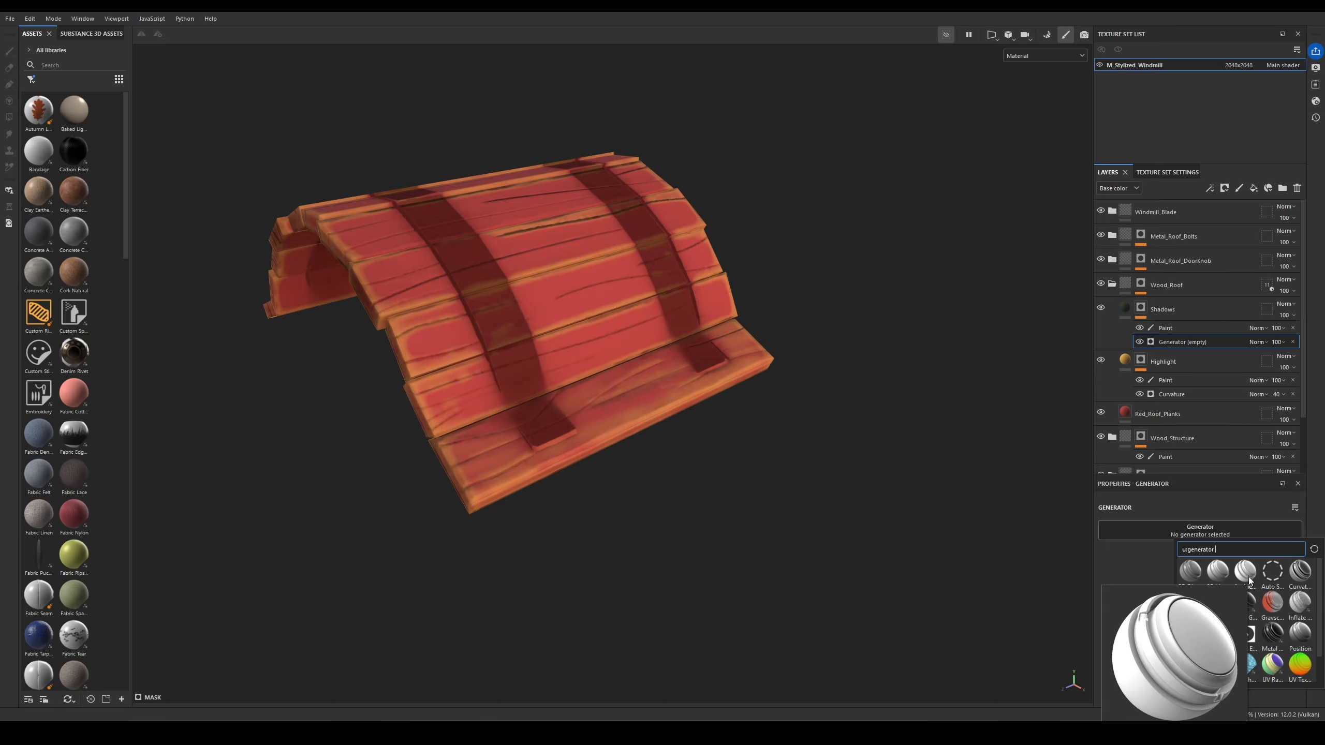
{"action": "left_click", "coordinate": [1248, 576]}
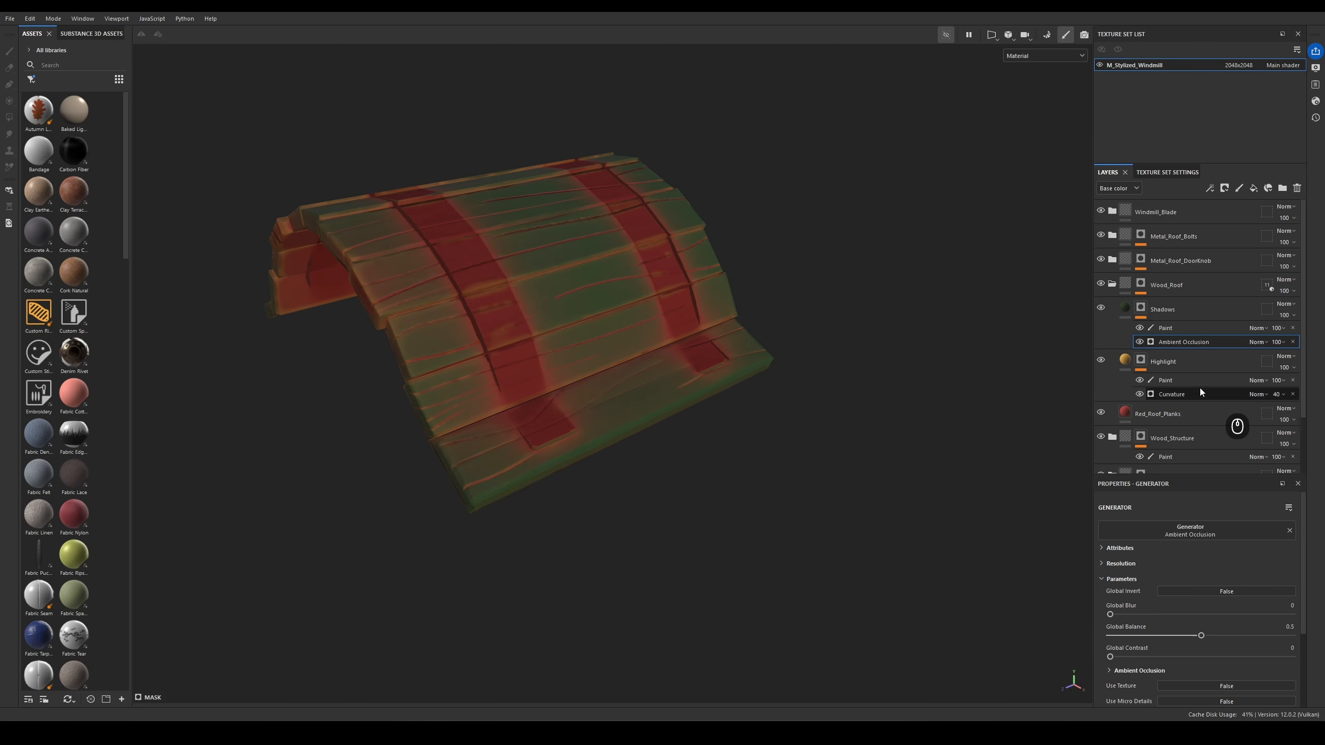
{"action": "right_click_drag", "start_coordinate": [814, 339], "coordinate": [992, 345], "text": "alt"}
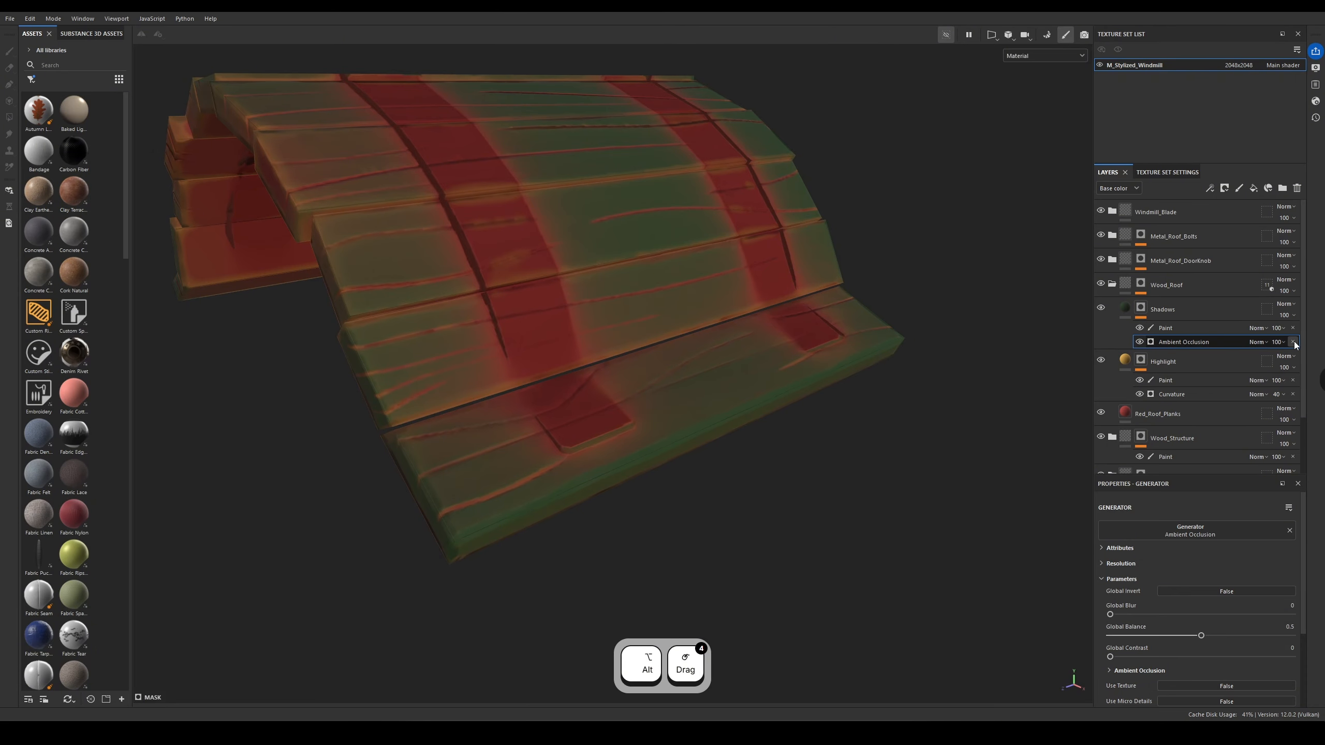
{"action": "left_click", "coordinate": [1289, 530]}
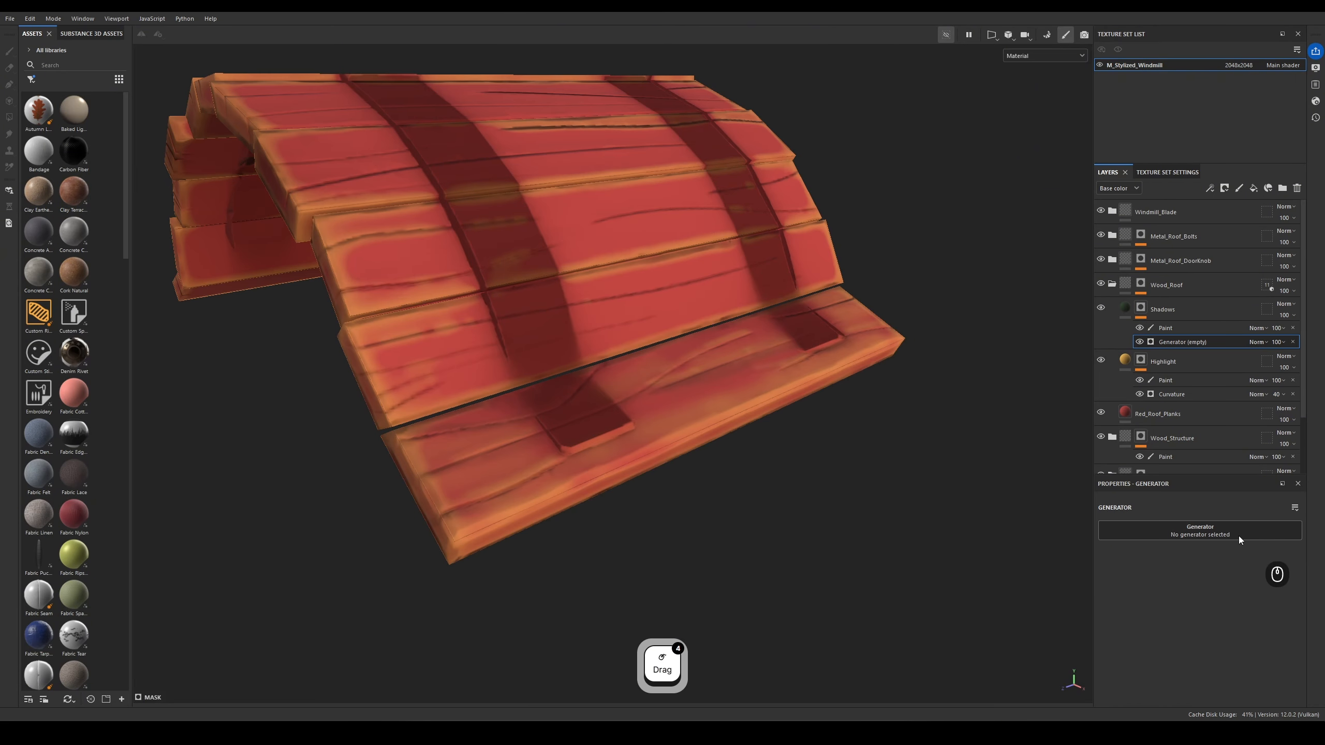
- Try the Dirt generator in the Shadows layer's mask, inspect it around the roof and clear it
{"action": "left_click", "coordinate": [1213, 531]}
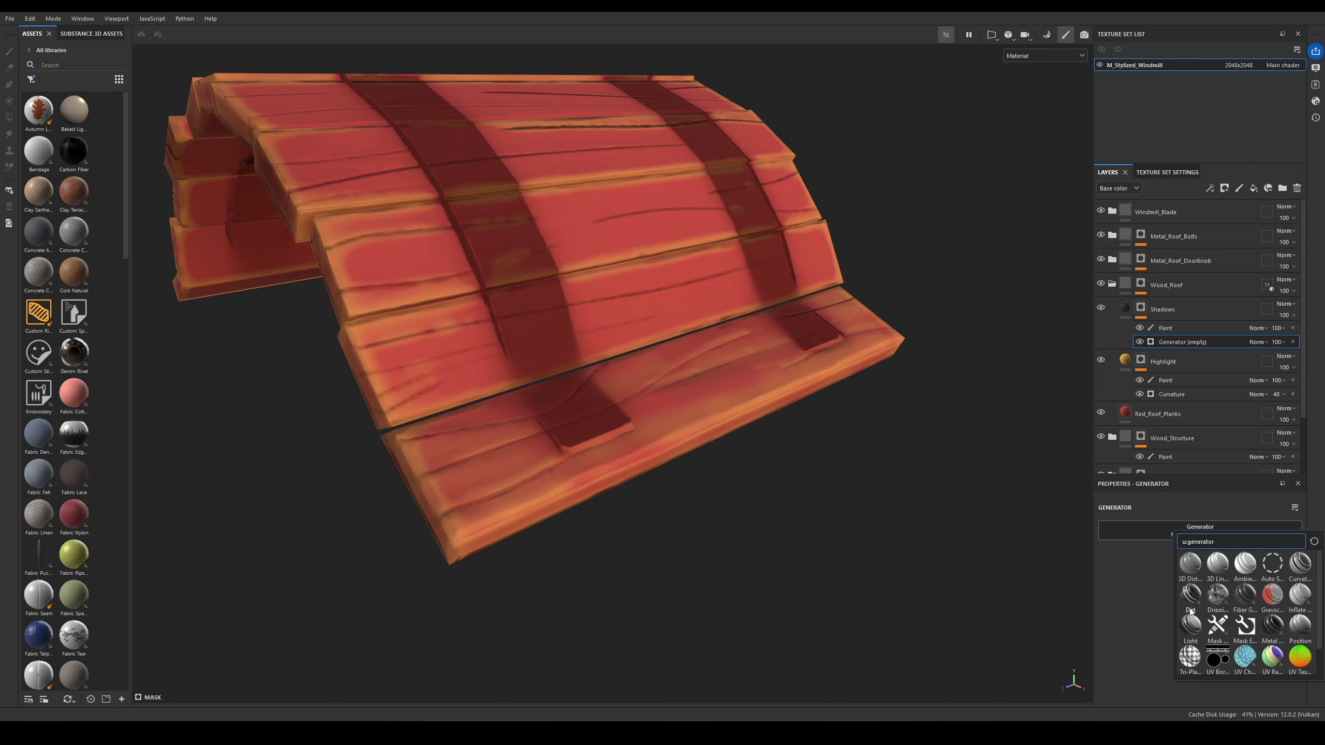
{"action": "mouse_move", "coordinate": [1190, 604]}
{"action": "left_click", "coordinate": [1190, 595]}
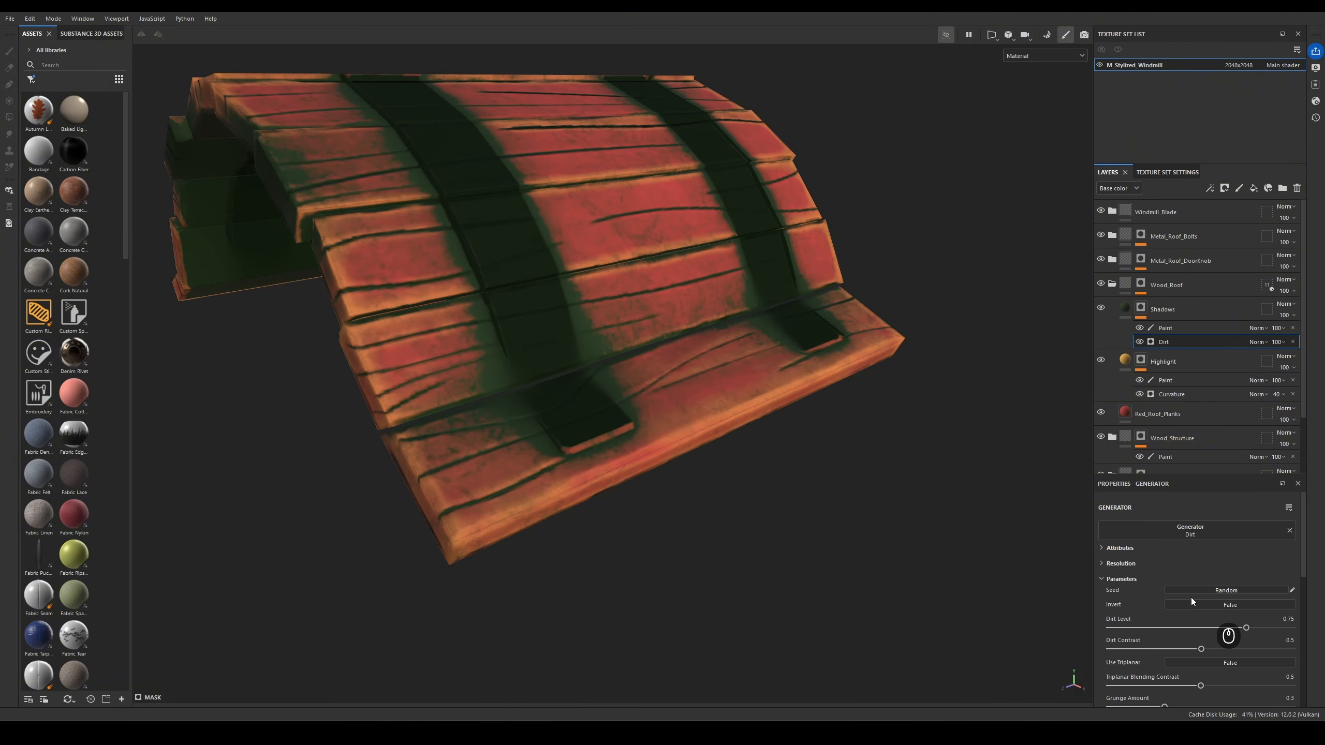
{"action": "left_click_drag", "start_coordinate": [751, 438], "coordinate": [987, 473], "text": "alt"}
{"action": "left_click", "coordinate": [1289, 531]}
- Load the Ambient Occlusion generator into the Shadows layer's mask, turn on Global Invert and inspect it on the roof planks
{"action": "left_click", "coordinate": [1252, 532]}
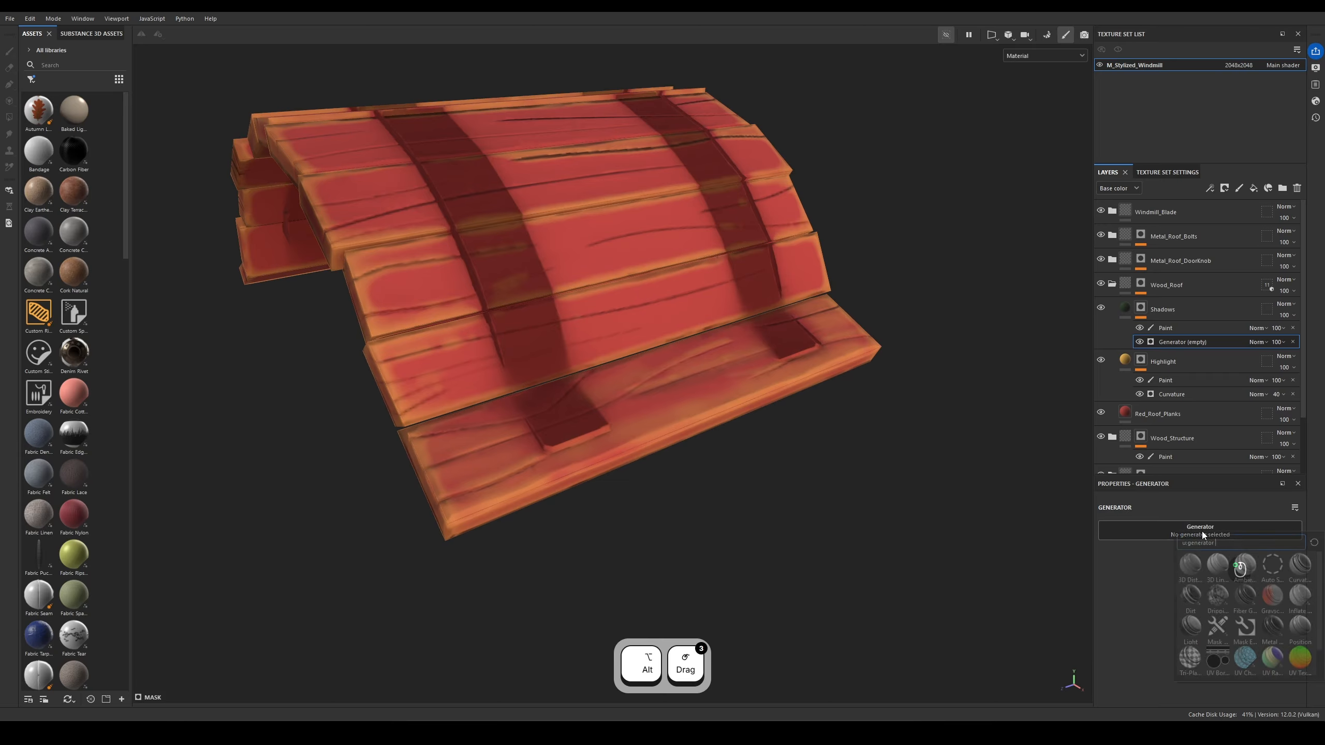
{"action": "left_click", "coordinate": [1245, 564]}
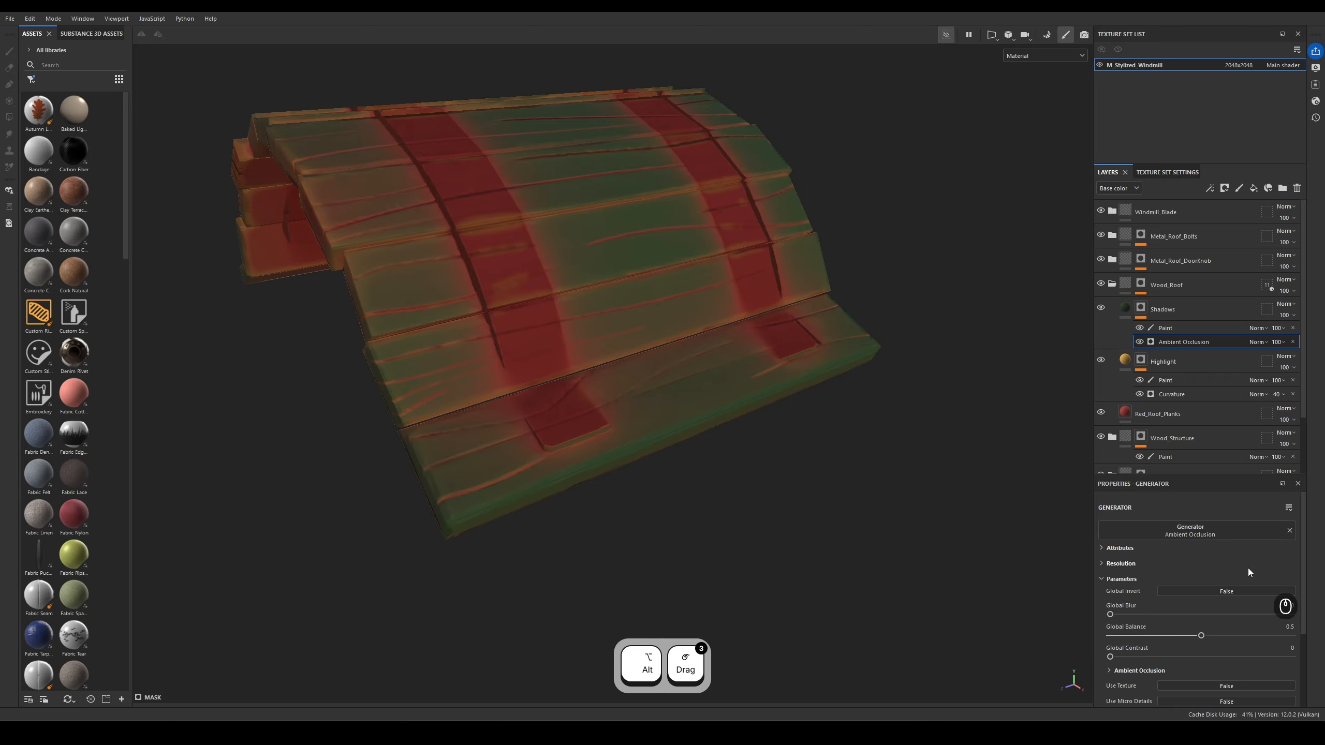
{"action": "left_click", "coordinate": [1217, 592]}
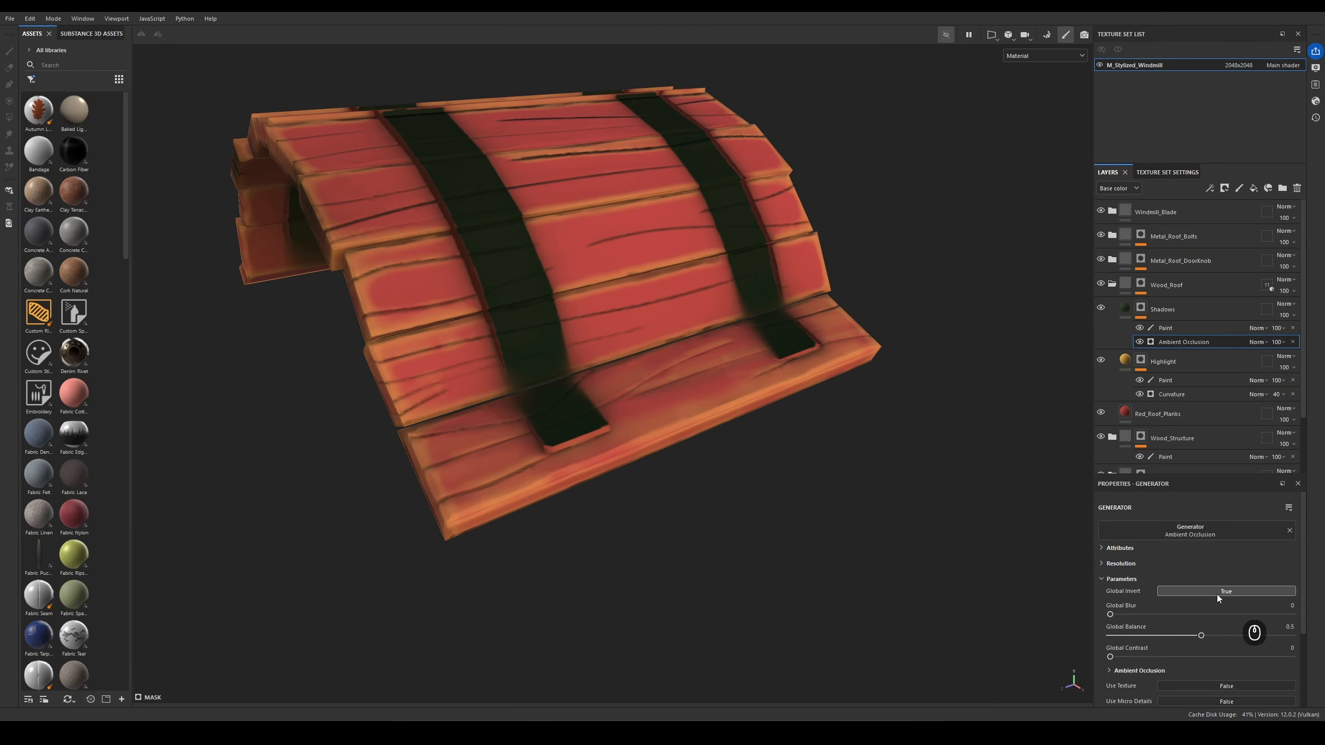
{"action": "left_click_drag", "start_coordinate": [814, 433], "coordinate": [682, 463], "text": "alt"}
{"action": "right_click_drag", "start_coordinate": [682, 463], "coordinate": [662, 454], "text": "alt"}
{"action": "left_click_drag", "start_coordinate": [756, 453], "coordinate": [789, 475], "text": "alt"}
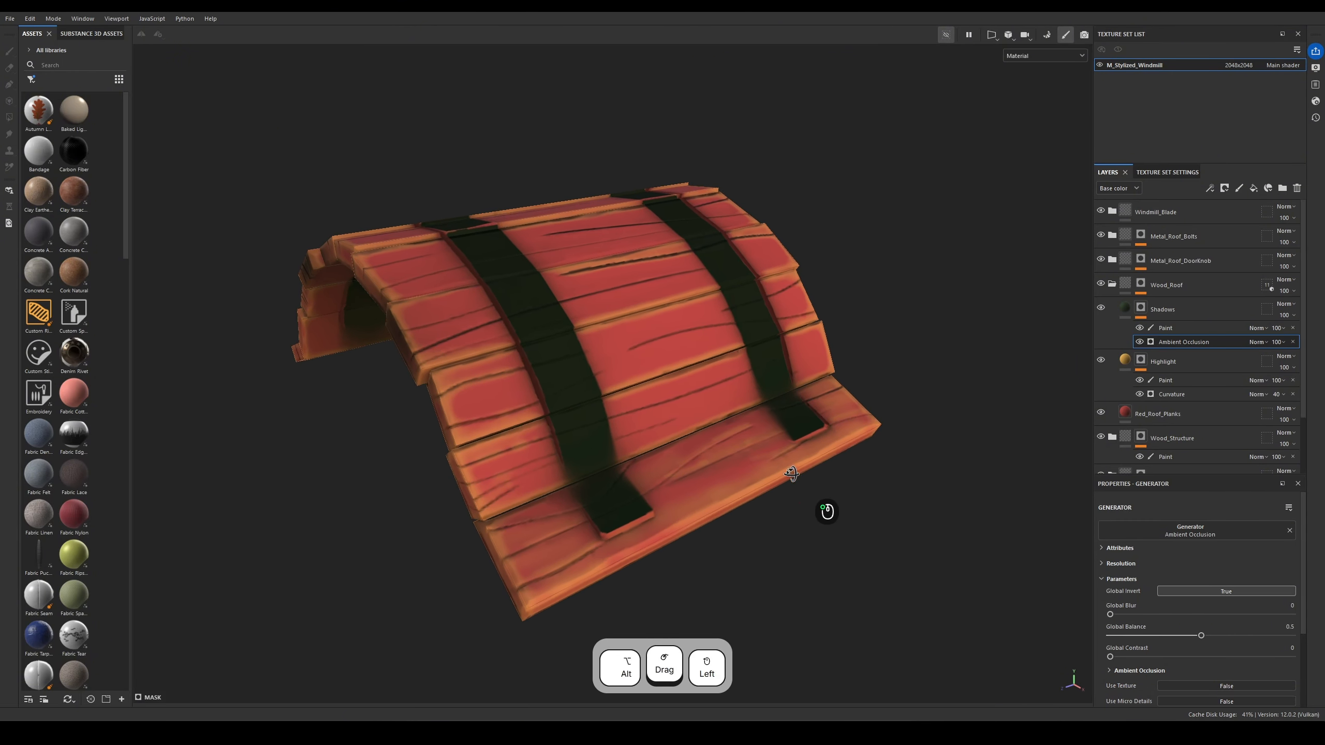
{"action": "right_click_drag", "start_coordinate": [789, 475], "coordinate": [727, 457], "text": "alt"}
{"action": "mouse_move", "coordinate": [851, 498]}
{"action": "left_mouse_down", "text": "alt"}
{"action": "mouse_move", "coordinate": [880, 505]}
{"action": "mouse_move", "coordinate": [863, 494]}
{"action": "left_mouse_up", "text": "alt"}
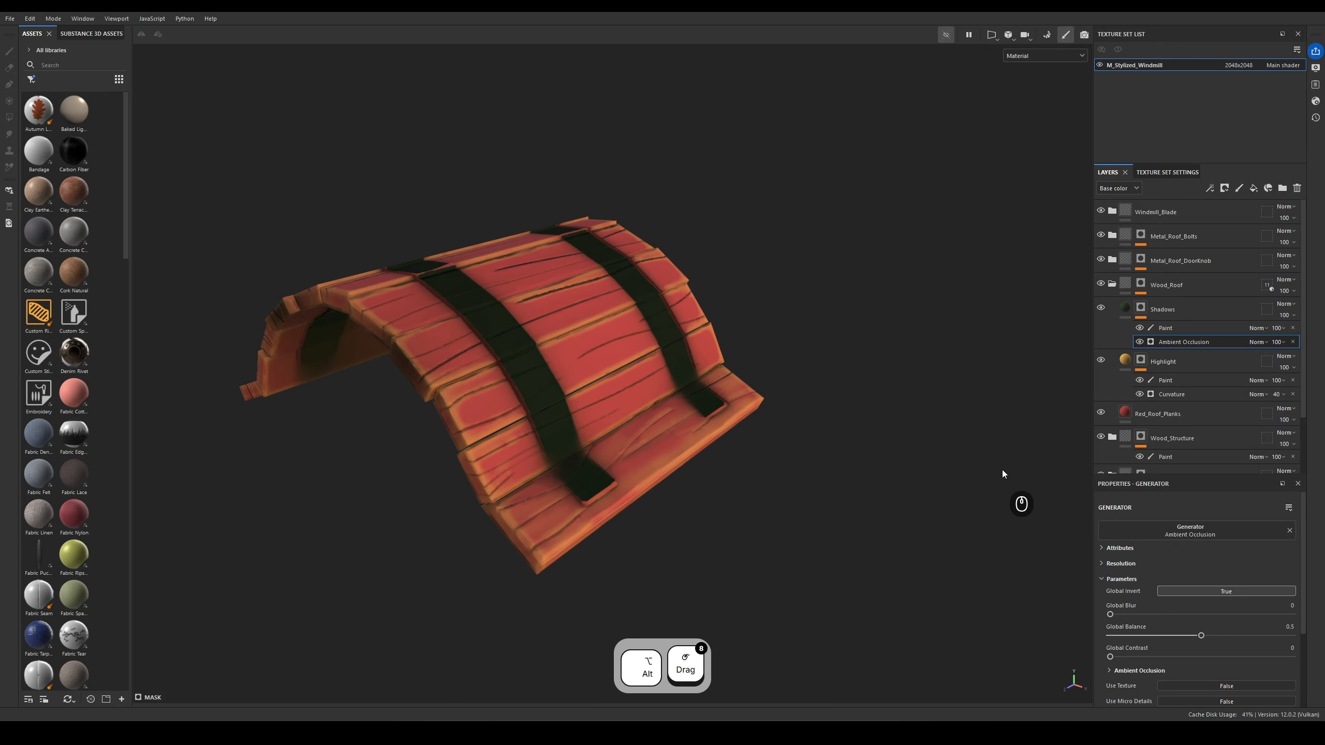
- Set the Global Balance of the Shadows mask's Ambient Occlusion generator to 0.47
{"action": "scroll", "coordinate": [1111, 594], "scroll_direction": "down", "scroll_amount": 1}
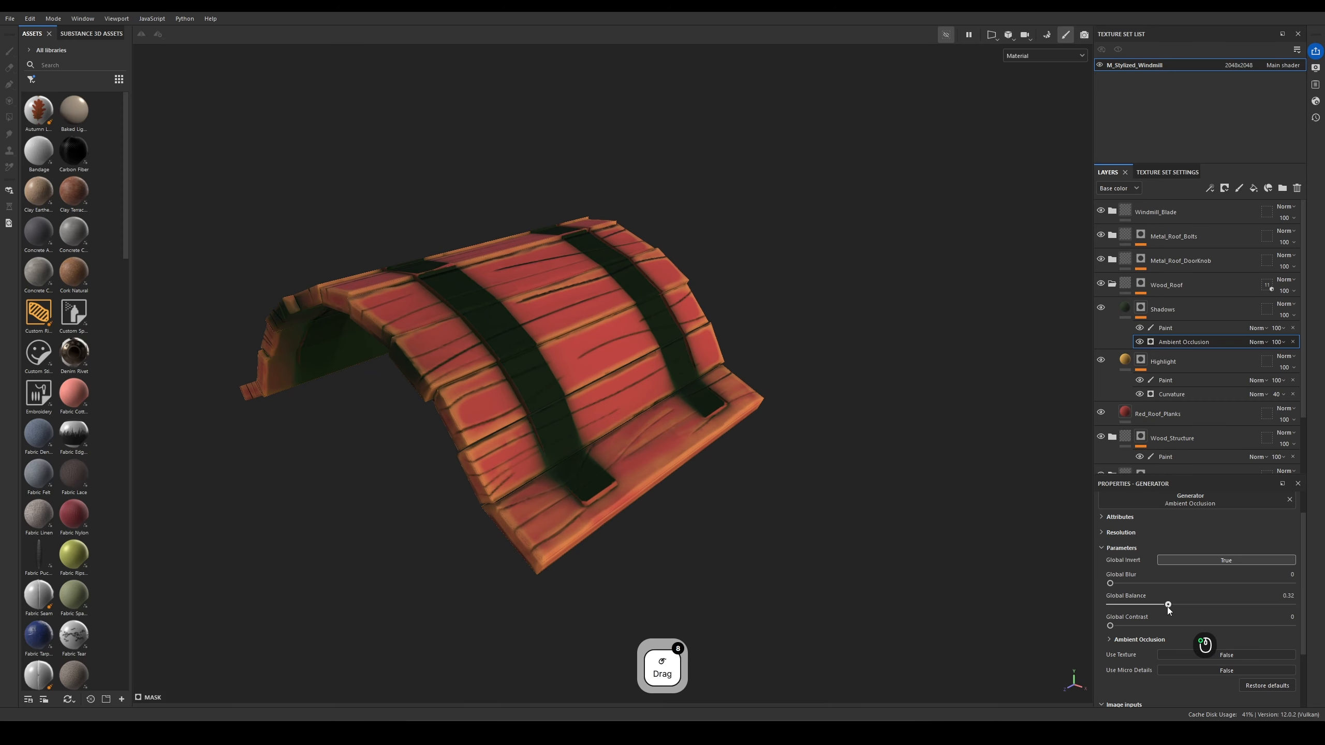
{"action": "mouse_move", "coordinate": [1201, 604]}
{"action": "left_mouse_down"}
{"action": "mouse_move", "coordinate": [1245, 598]}
{"action": "mouse_move", "coordinate": [1159, 593]}
{"action": "mouse_move", "coordinate": [1194, 594]}
{"action": "left_mouse_up"}
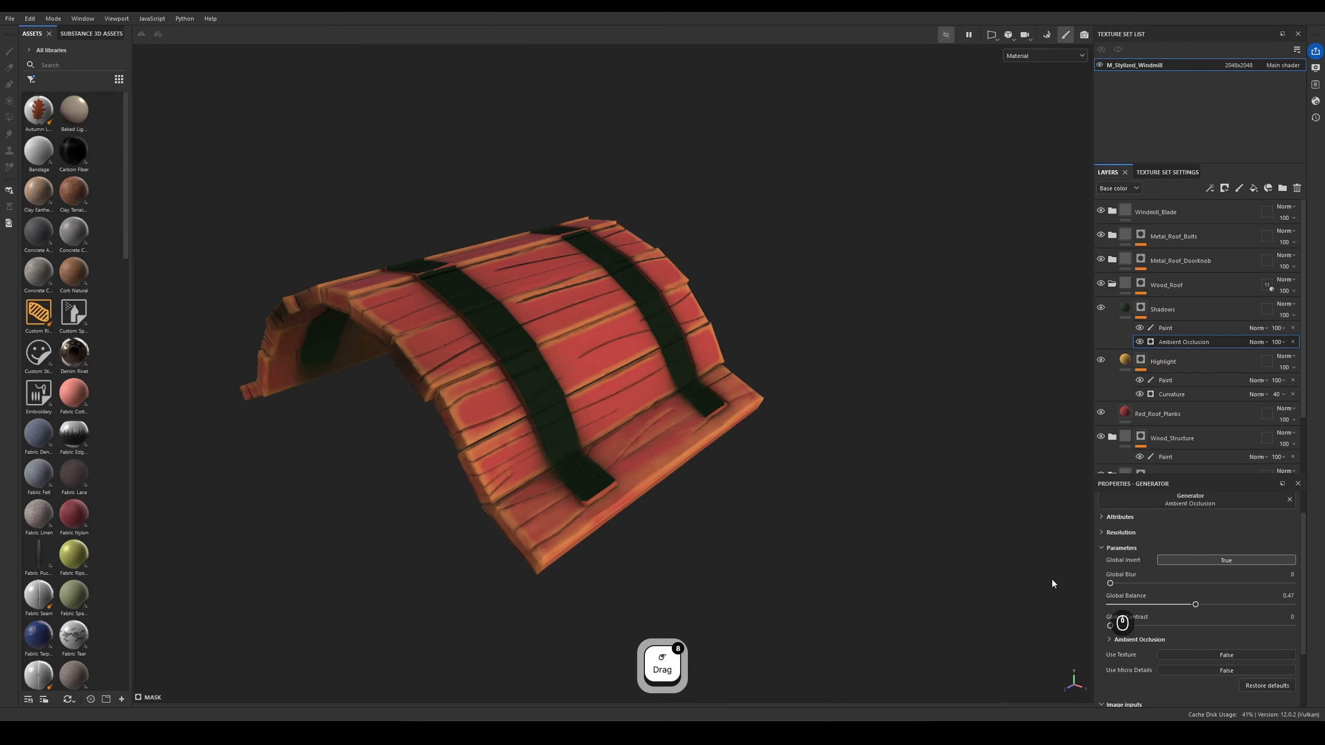
{"action": "left_click_drag", "start_coordinate": [1052, 580], "coordinate": [886, 574], "text": "alt"}
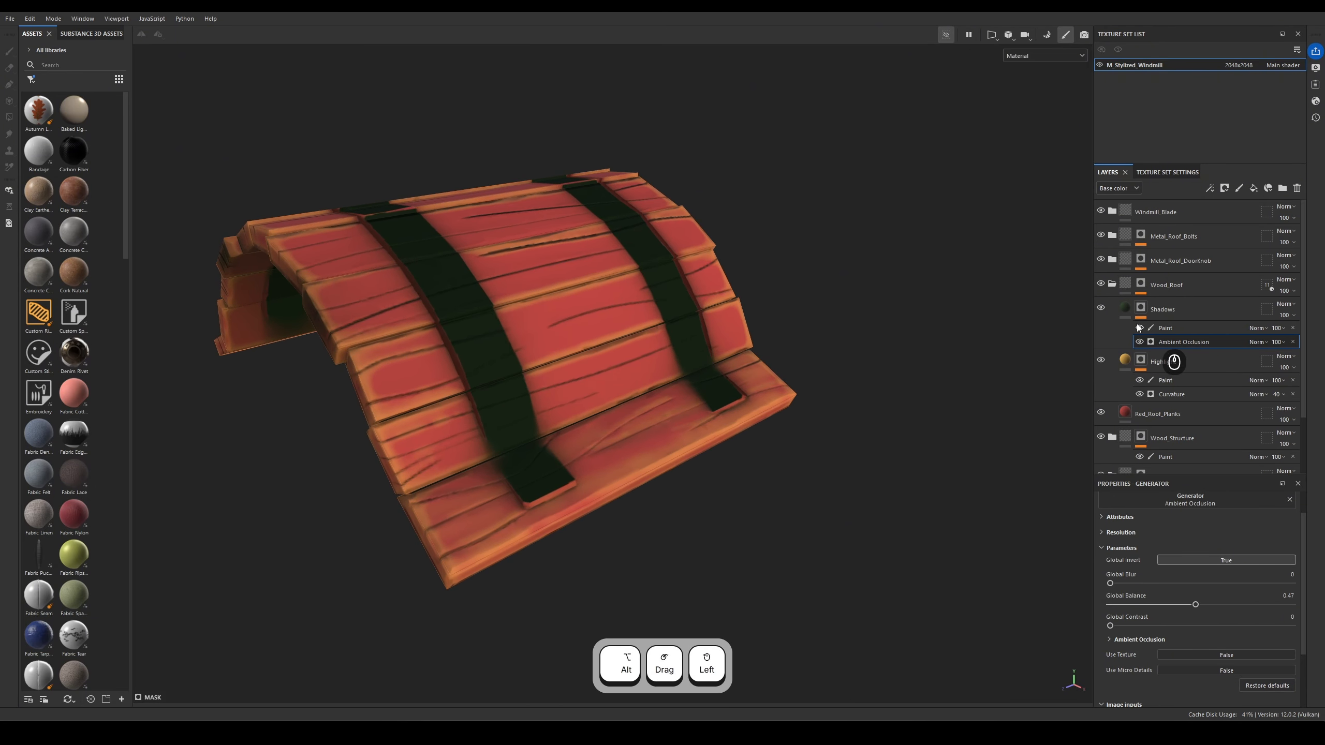
- Compare the roof with the Shadows mask's Paint effect hidden and shown, and check it against the whole windmill before isolating it again
{"action": "left_click", "coordinate": [1175, 328]}
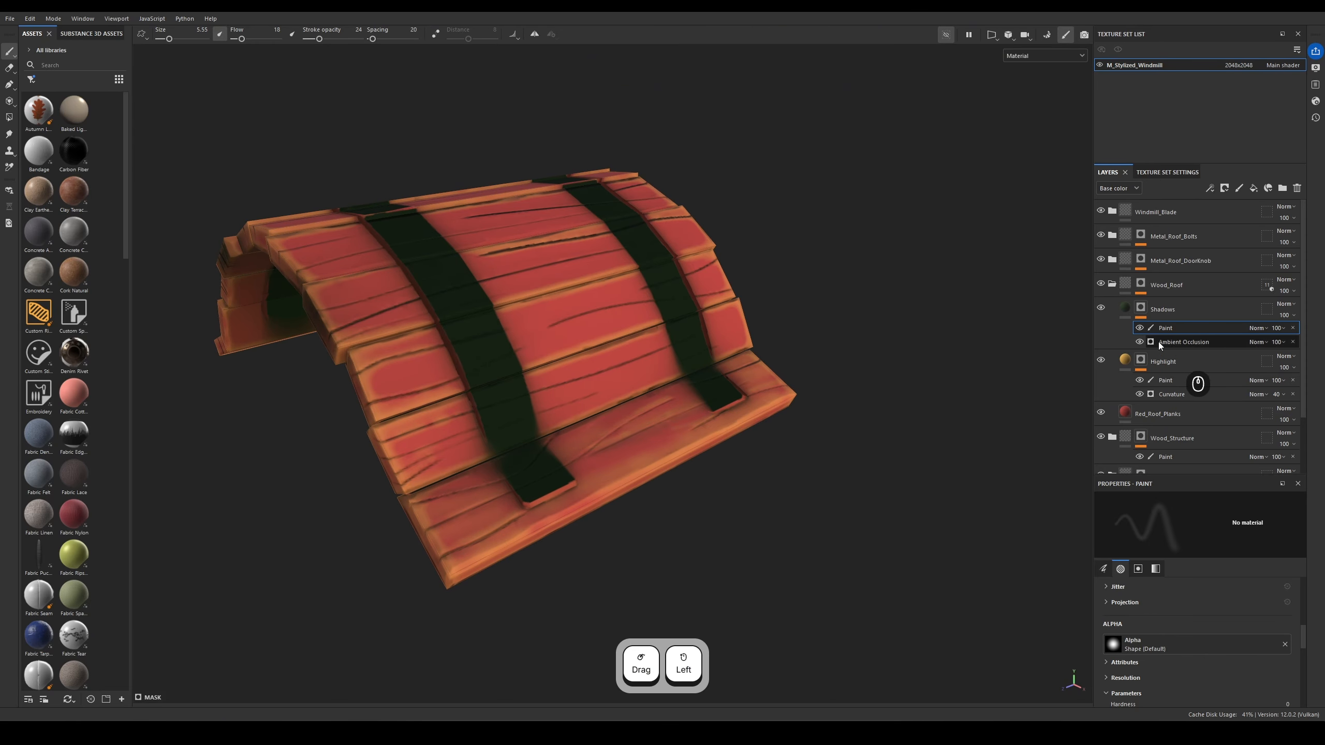
{"action": "left_click", "coordinate": [1139, 328]}
{"action": "left_click", "coordinate": [1139, 328]}
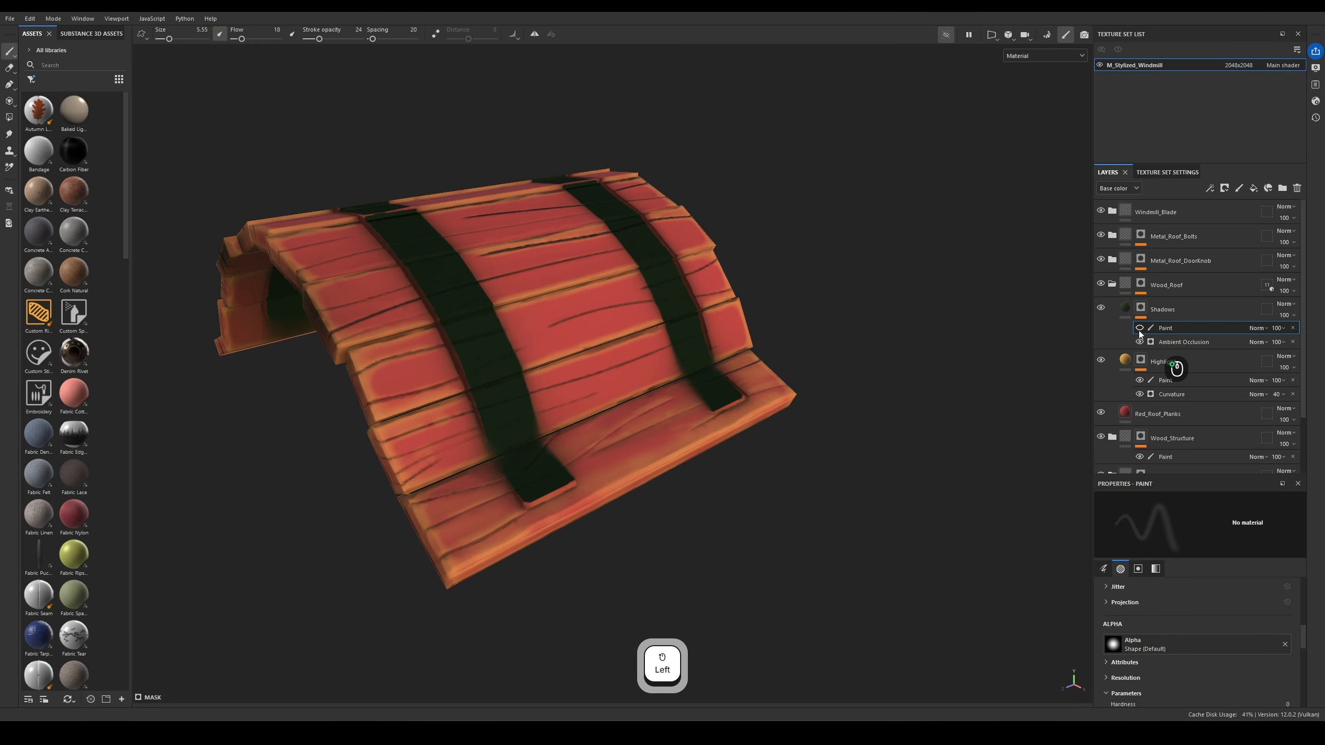
{"action": "mouse_move", "coordinate": [767, 368]}
{"action": "left_mouse_down", "text": "alt"}
{"action": "mouse_move", "coordinate": [737, 355]}
{"action": "mouse_move", "coordinate": [595, 181]}
{"action": "left_mouse_up", "text": "alt"}
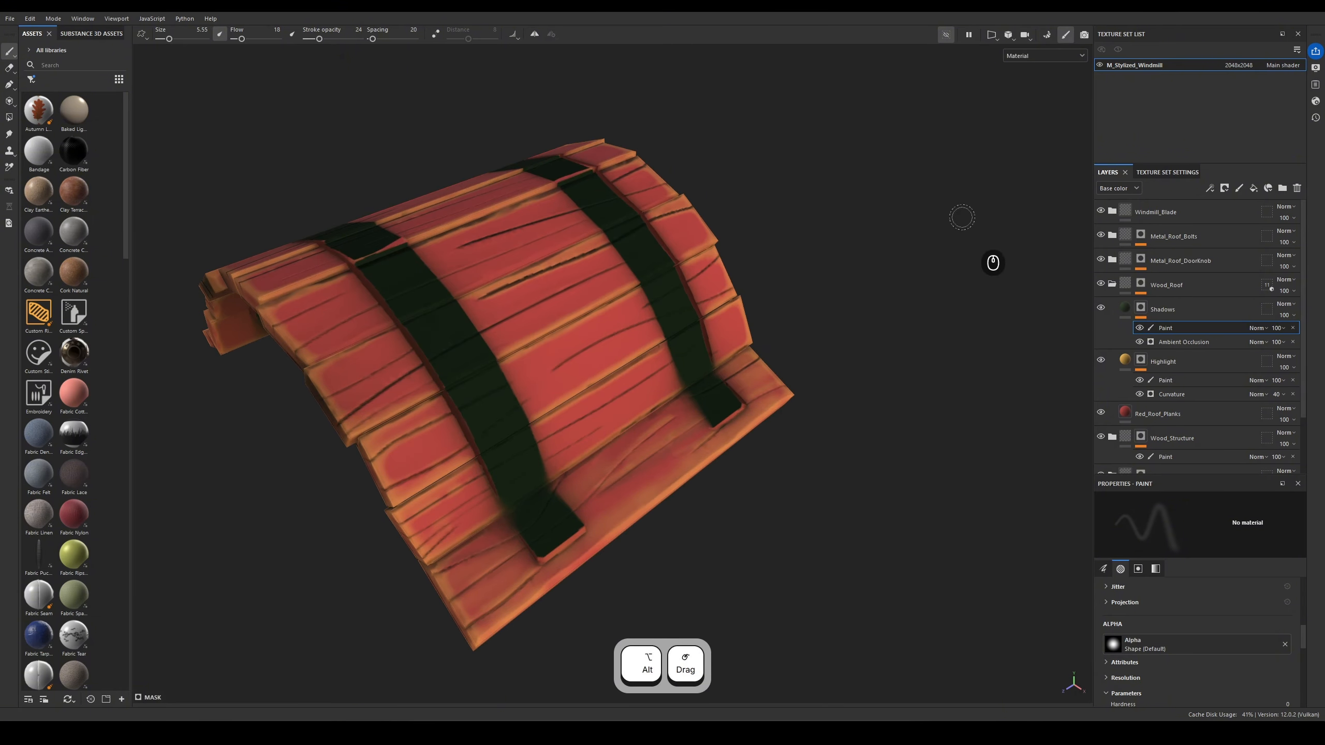
{"action": "left_click", "coordinate": [947, 35]}
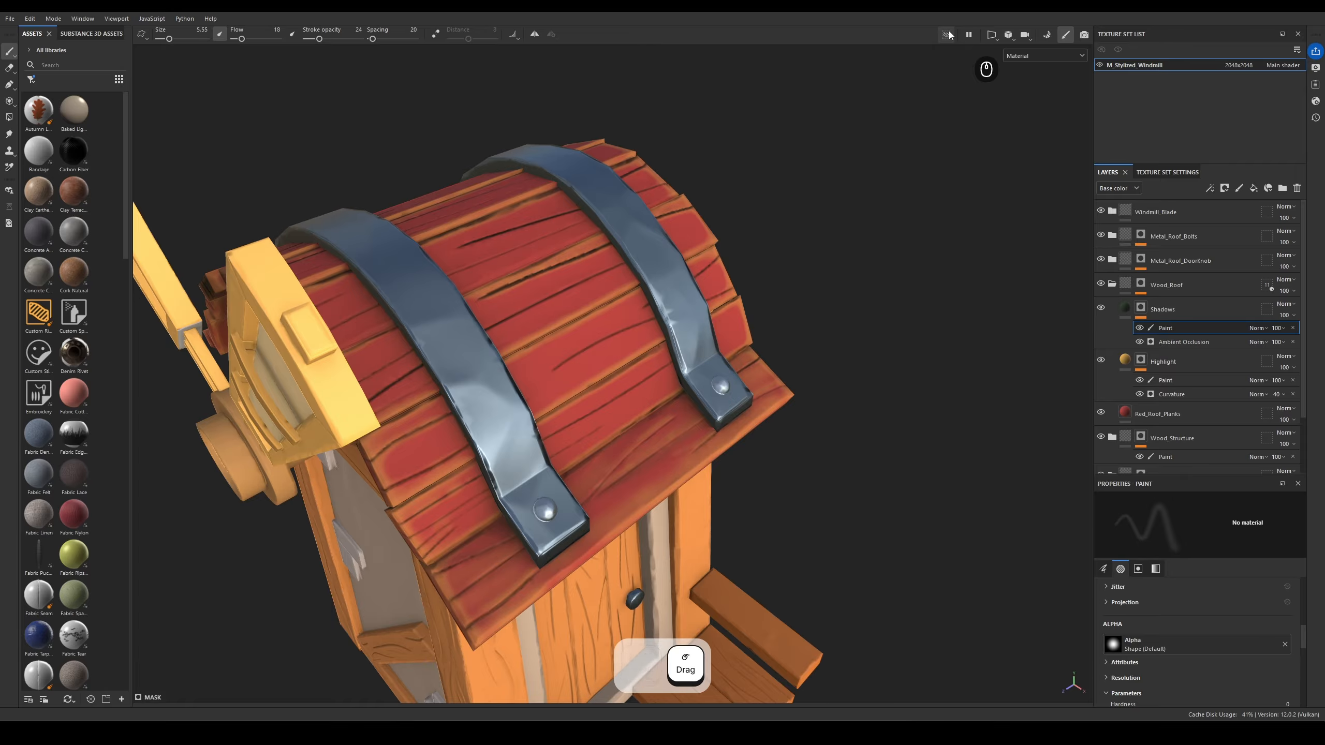
{"action": "left_click", "coordinate": [947, 35]}
{"action": "left_click_drag", "start_coordinate": [854, 468], "coordinate": [964, 432], "text": "alt"}
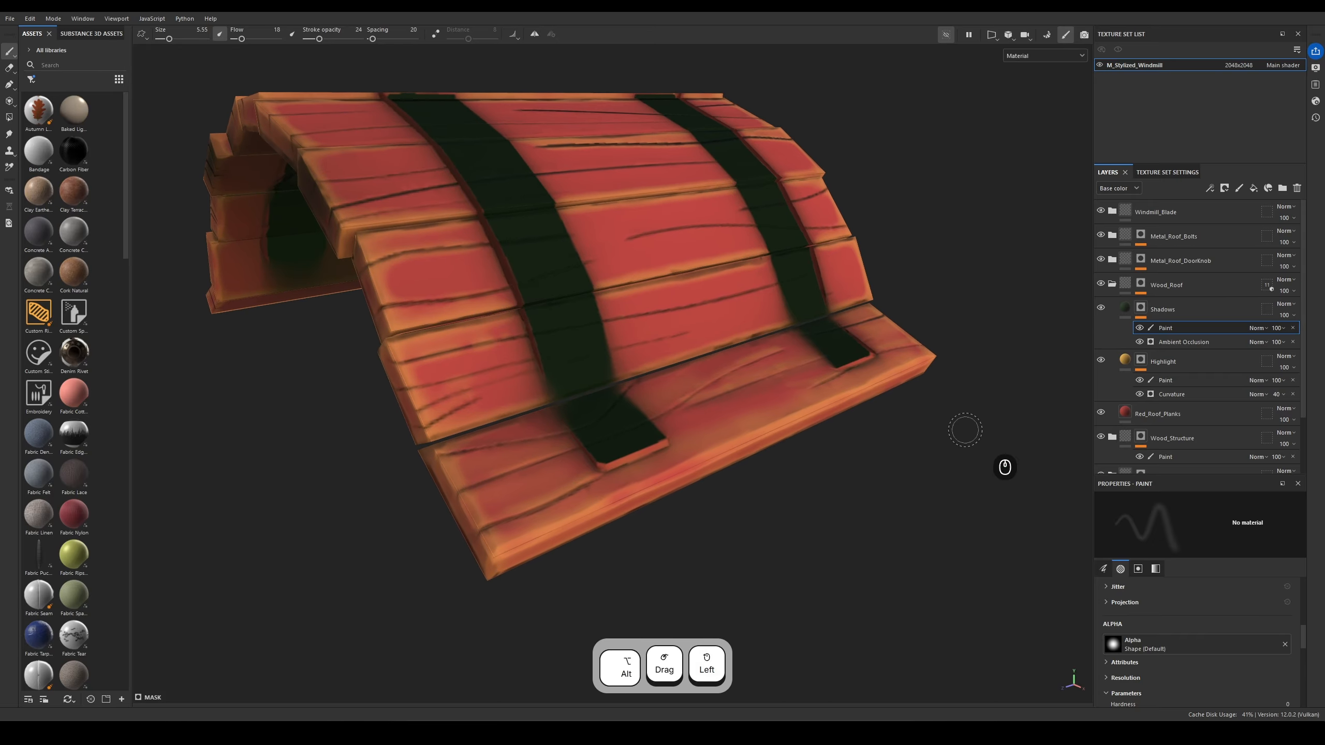
- Select the Paint effect in the Highlight layer's mask and lower the brush flow to 12 for the bottom roof plank
{"action": "left_click", "coordinate": [1190, 392]}
{"action": "left_click", "coordinate": [1192, 381]}
{"action": "left_click", "coordinate": [1176, 395]}
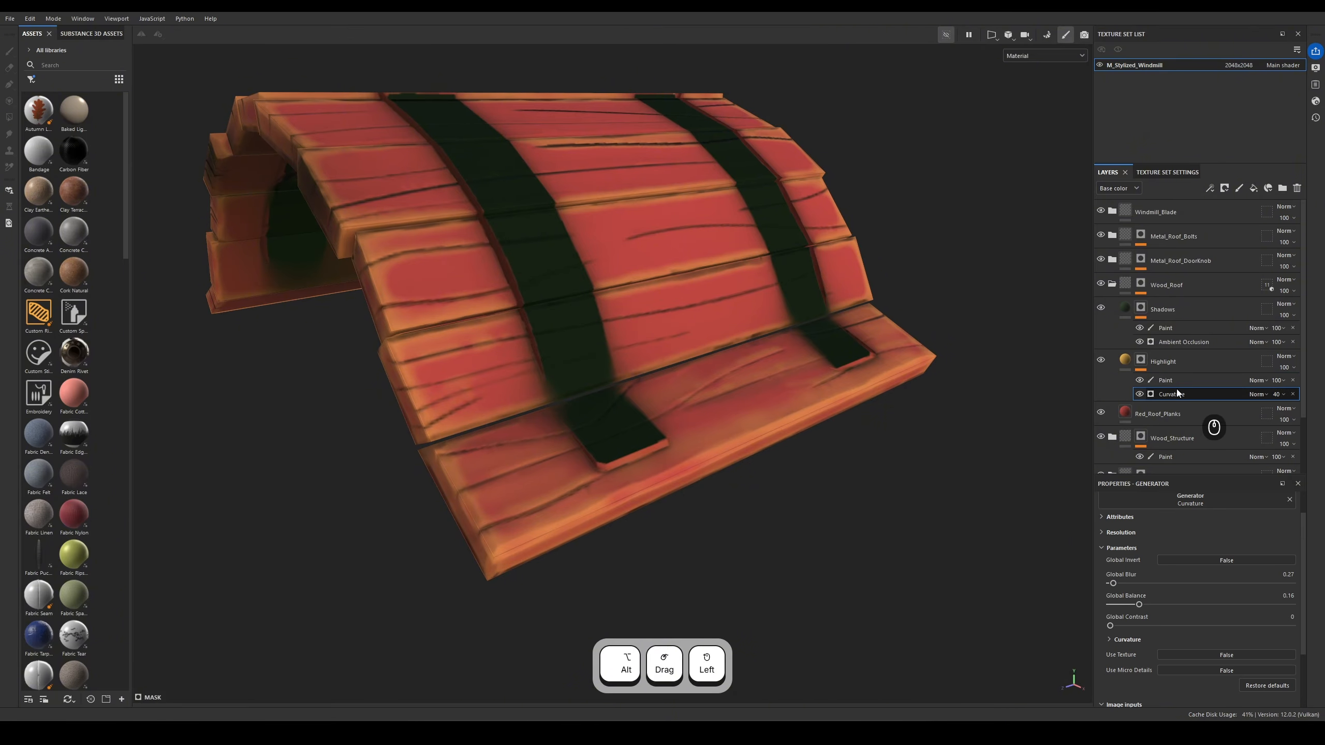
{"action": "left_click", "coordinate": [1174, 380]}
{"action": "left_click_drag", "start_coordinate": [884, 450], "coordinate": [861, 467], "text": "alt"}
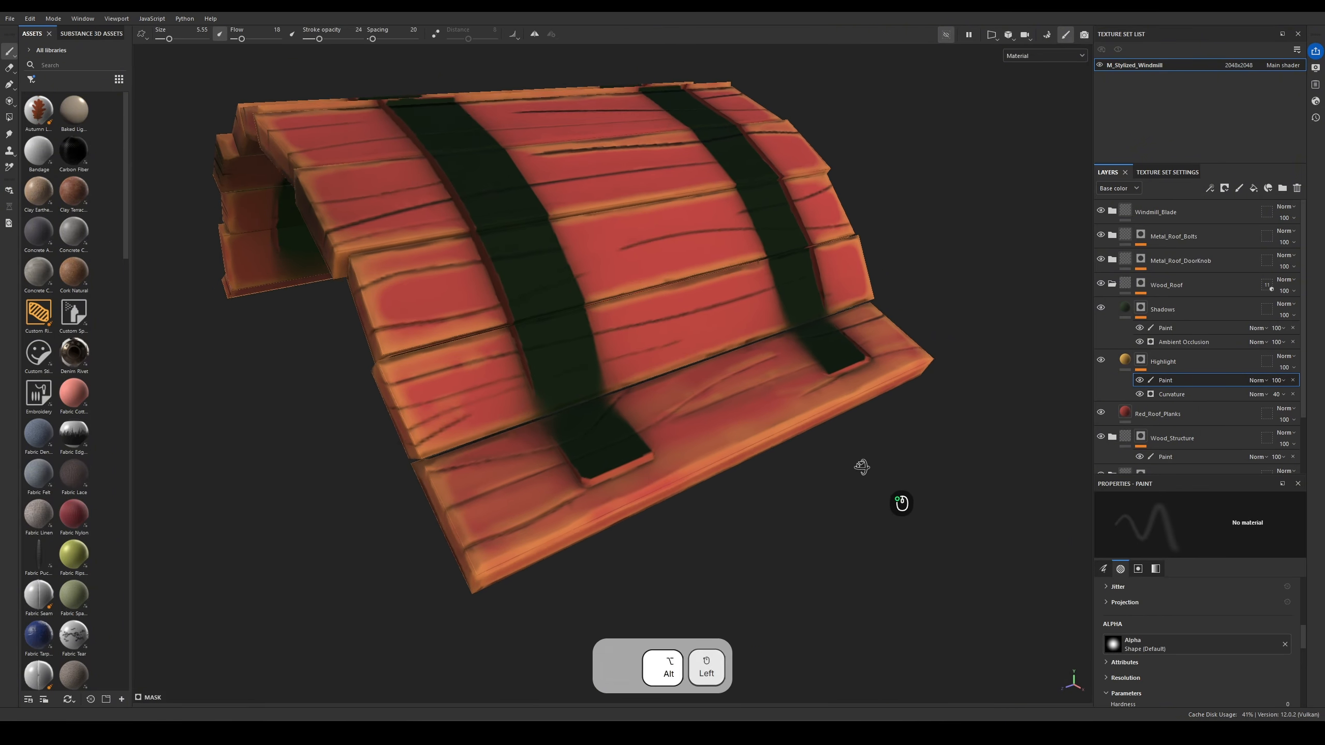
{"action": "scroll", "coordinate": [856, 470], "scroll_direction": "up", "scroll_amount": 2}
{"action": "mouse_move", "coordinate": [845, 473]}
{"action": "middle_mouse_down", "text": "alt"}
{"action": "mouse_move", "coordinate": [801, 491]}
{"action": "mouse_move", "coordinate": [861, 471]}
{"action": "middle_mouse_up", "text": "alt"}
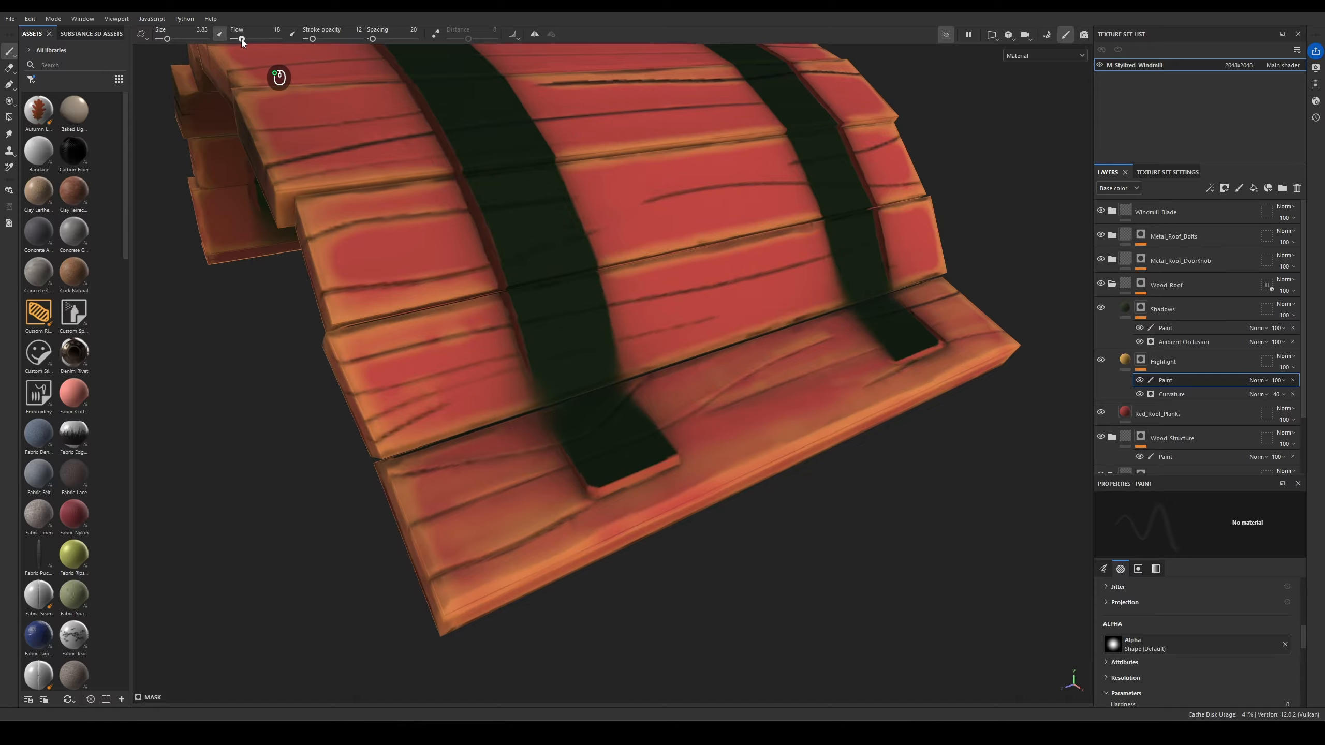
{"action": "left_click_drag", "start_coordinate": [241, 40], "coordinate": [239, 40]}
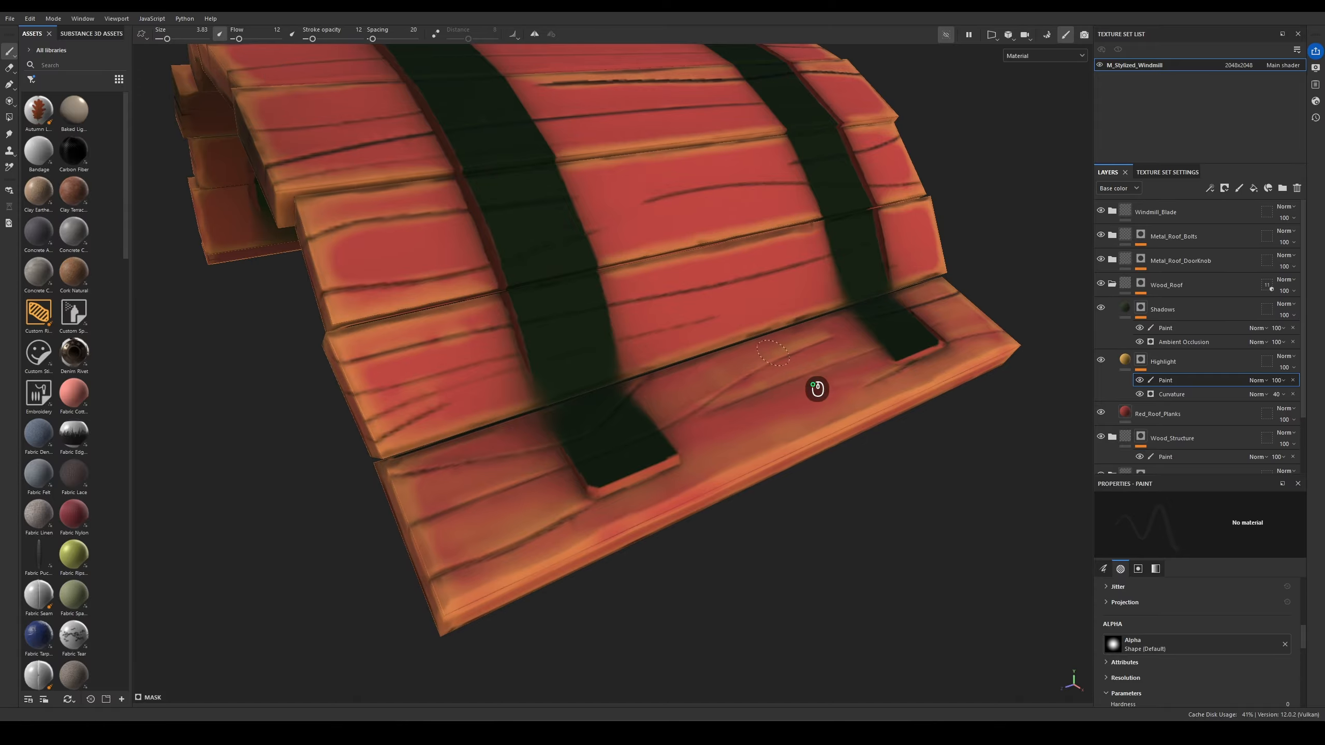
- Brush the Highlight mask softly along the bottom roof plank, from its center to both ends
{"action": "mouse_move", "coordinate": [754, 417]}
{"action": "left_mouse_down"}
{"action": "mouse_move", "coordinate": [857, 399]}
{"action": "mouse_move", "coordinate": [804, 429]}
{"action": "mouse_move", "coordinate": [882, 385]}
{"action": "mouse_move", "coordinate": [826, 407]}
{"action": "left_mouse_up"}
{"action": "left_click_drag", "start_coordinate": [1041, 376], "coordinate": [902, 415], "text": "alt"}
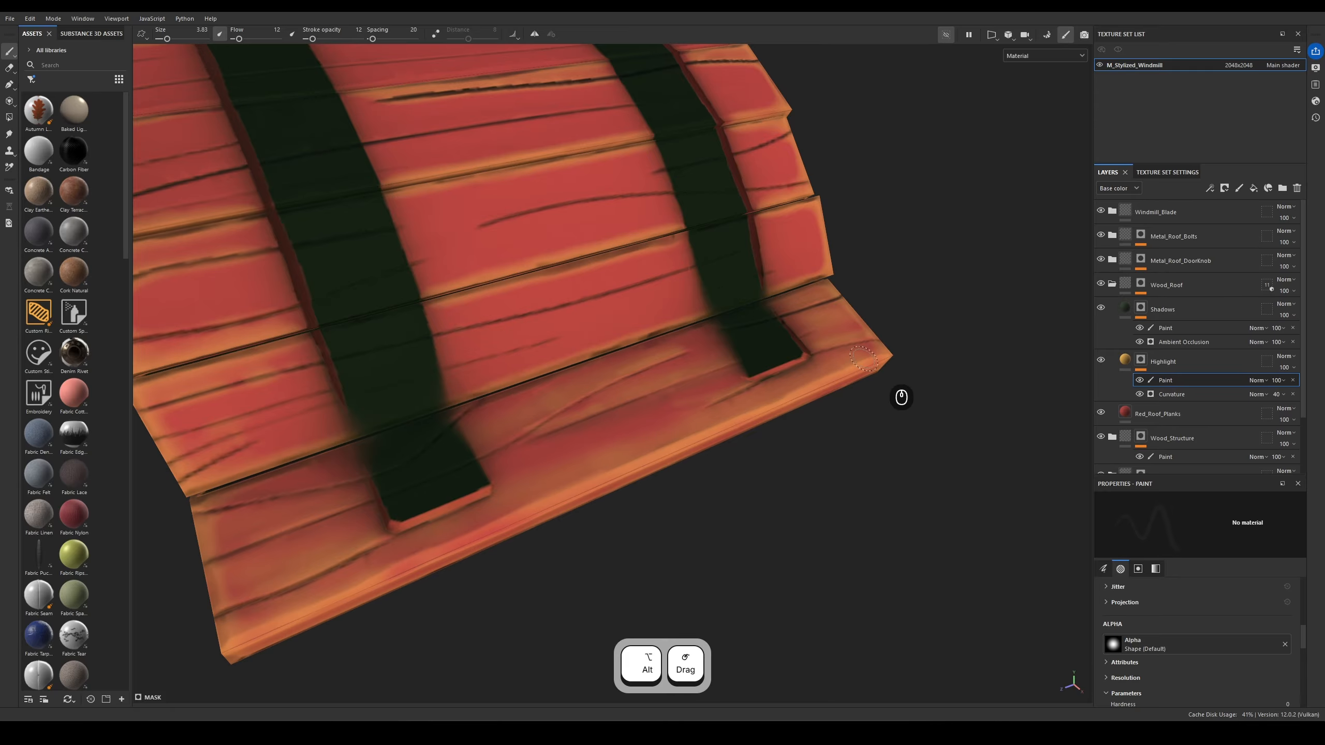
{"action": "left_click_drag", "start_coordinate": [656, 508], "coordinate": [751, 453], "text": "alt"}
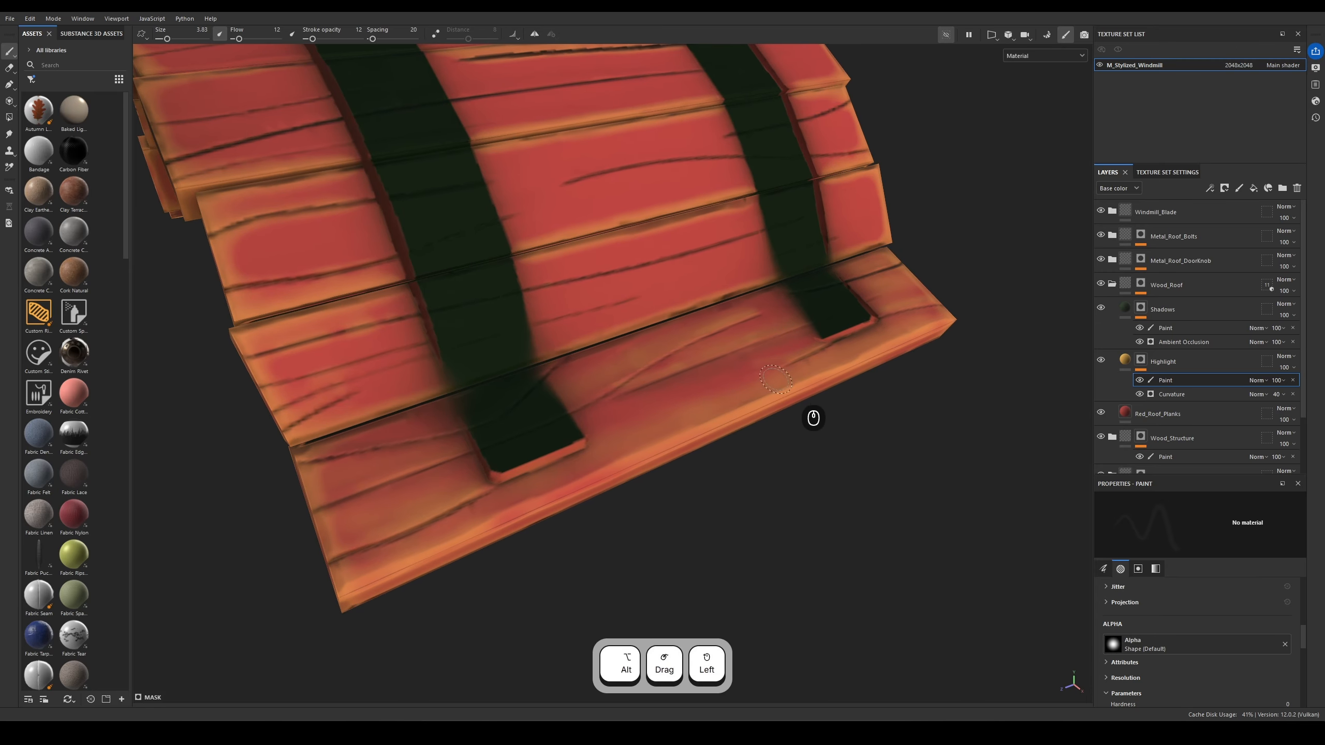
{"action": "left_click_drag", "start_coordinate": [813, 418], "coordinate": [535, 497], "text": "alt"}
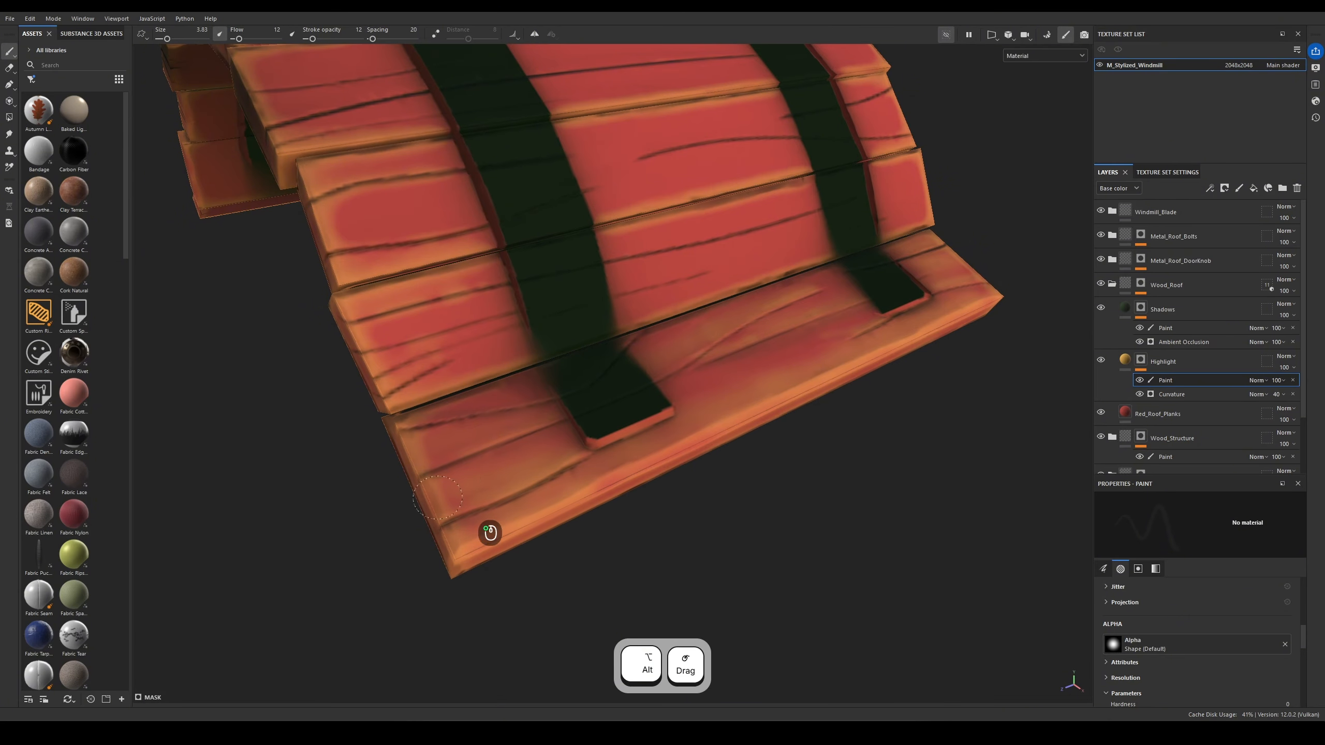
{"action": "left_click_drag", "start_coordinate": [567, 507], "coordinate": [627, 464], "text": "alt"}
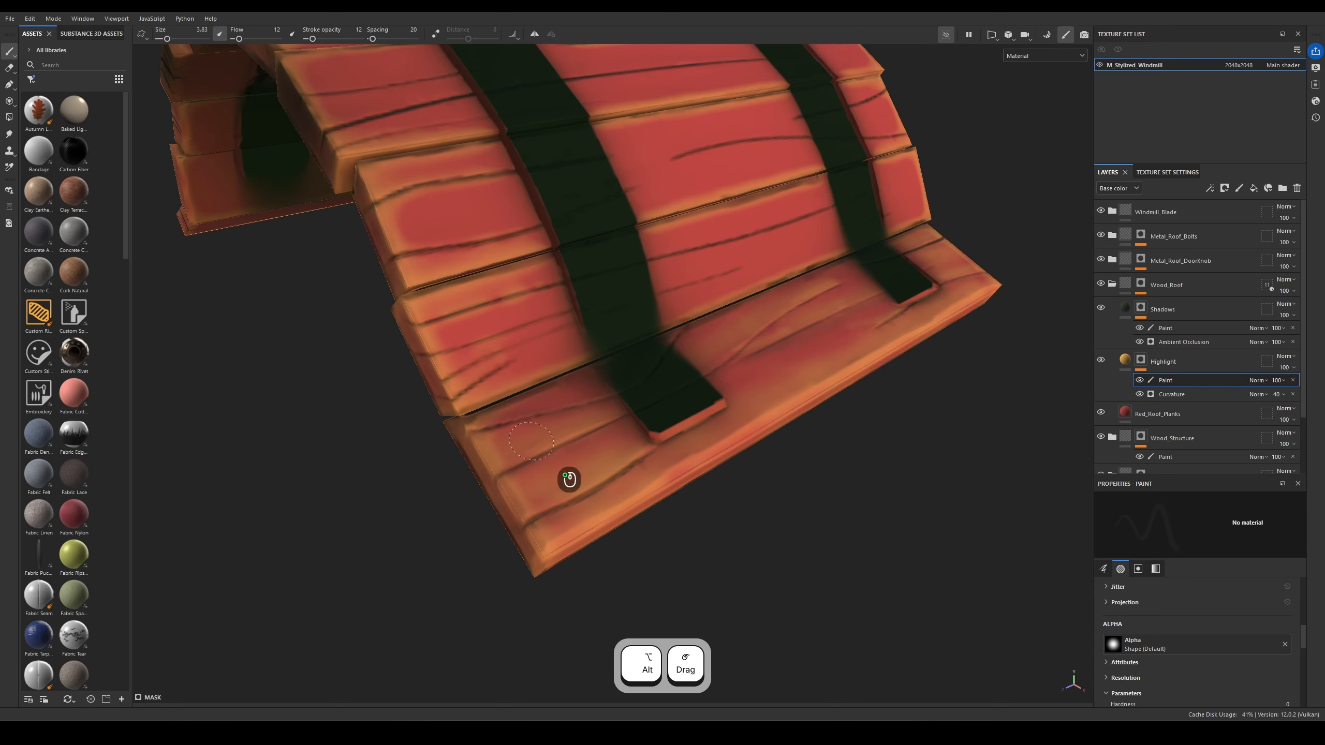
{"action": "left_click_drag", "start_coordinate": [660, 476], "coordinate": [932, 477], "text": "alt"}
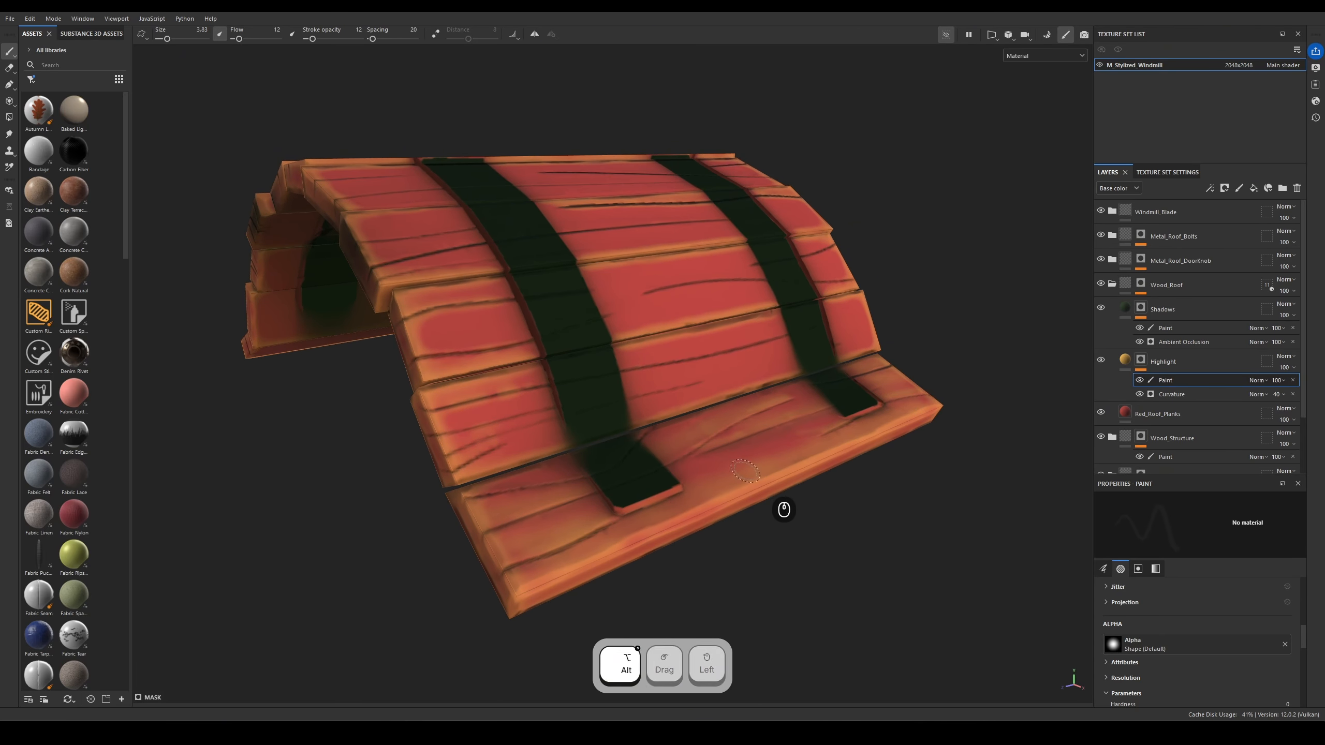
{"action": "left_click_drag", "start_coordinate": [746, 470], "coordinate": [849, 468], "text": "alt"}
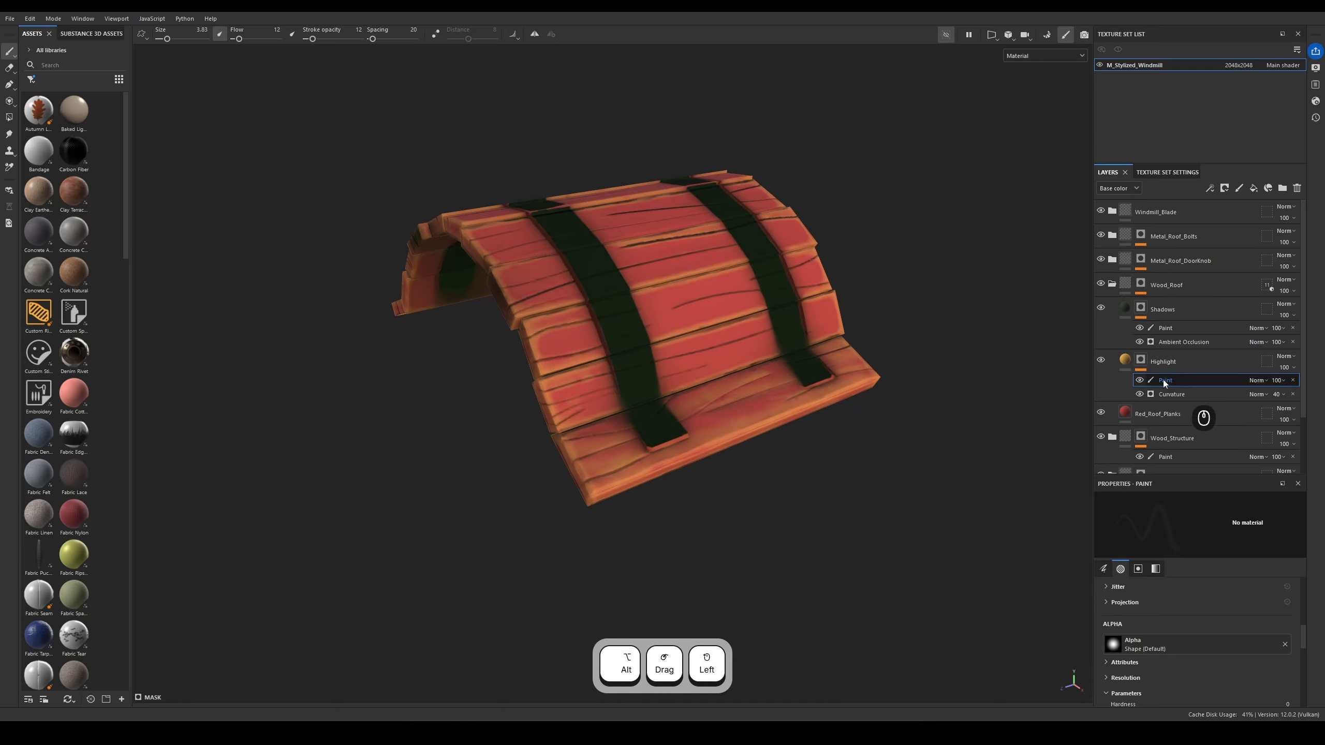
- Compare the roof with the Highlight layer hidden and shown, and with only its Curvature generator hidden and shown
{"action": "left_click", "coordinate": [1100, 360]}
{"action": "left_click", "coordinate": [1101, 360]}
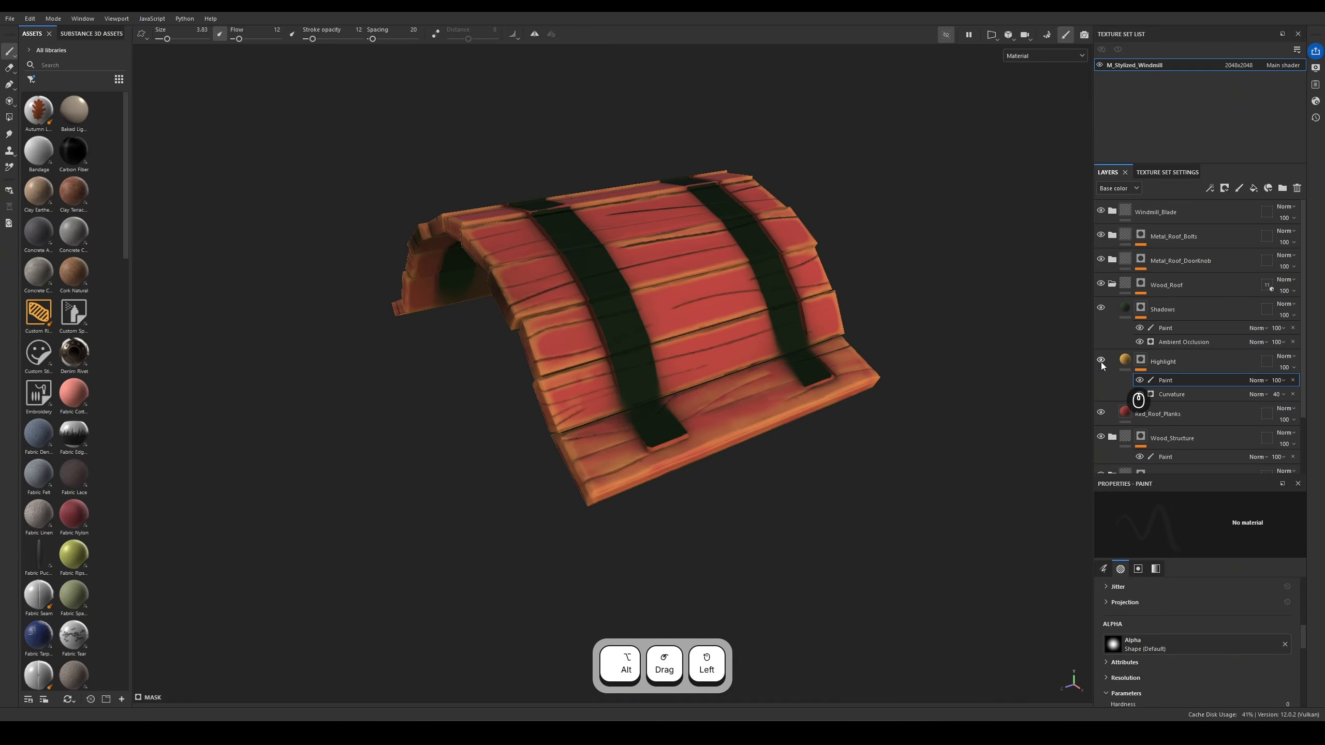
{"action": "left_click_drag", "start_coordinate": [886, 448], "coordinate": [822, 406], "text": "alt"}
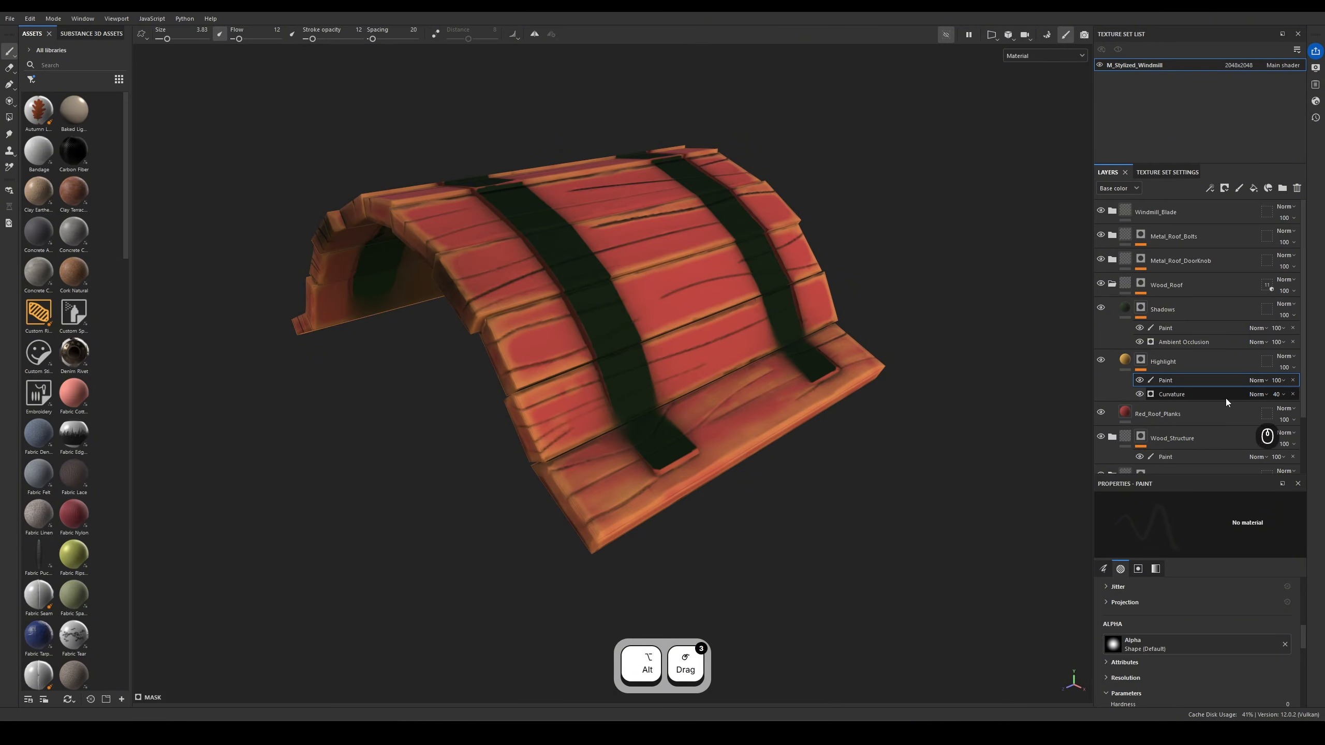
{"action": "left_click", "coordinate": [1205, 394]}
{"action": "left_click", "coordinate": [1140, 394]}
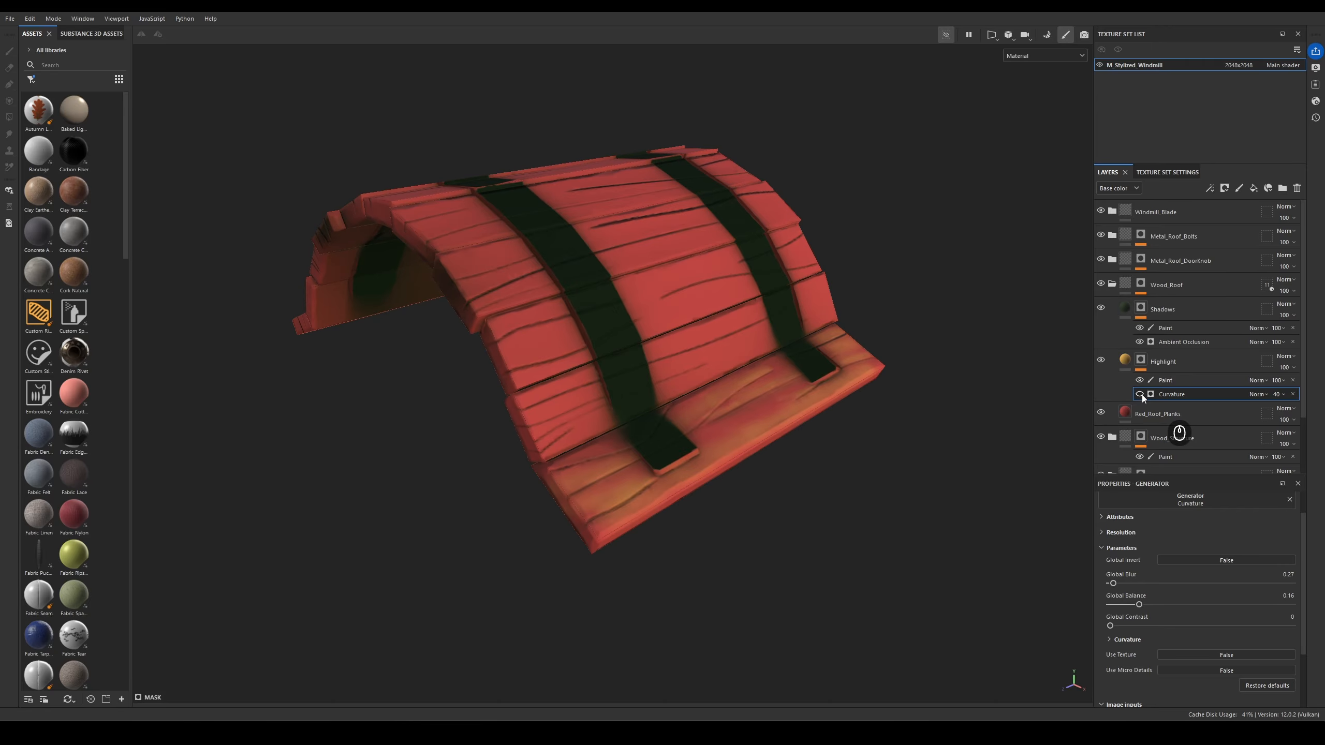
{"action": "left_click", "coordinate": [1140, 394]}
{"action": "left_click", "coordinate": [1140, 394]}
{"action": "left_click", "coordinate": [1140, 394]}
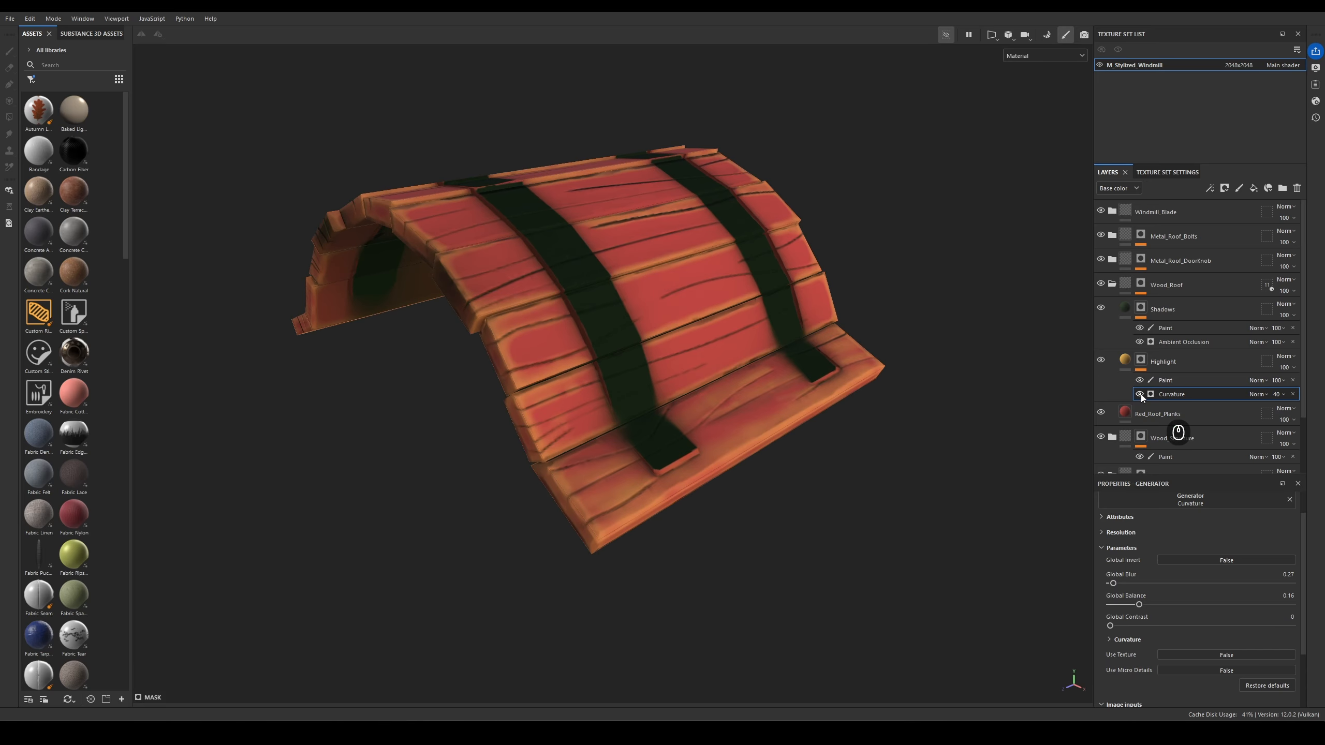
{"action": "left_click", "coordinate": [1140, 394]}
{"action": "left_click", "coordinate": [1140, 394]}
- Reselect the Highlight mask's Paint effect and touch up the bottom plank using grayscale value 0
{"action": "left_click", "coordinate": [1181, 380]}
{"action": "left_click_drag", "start_coordinate": [779, 417], "coordinate": [829, 399], "text": "alt"}
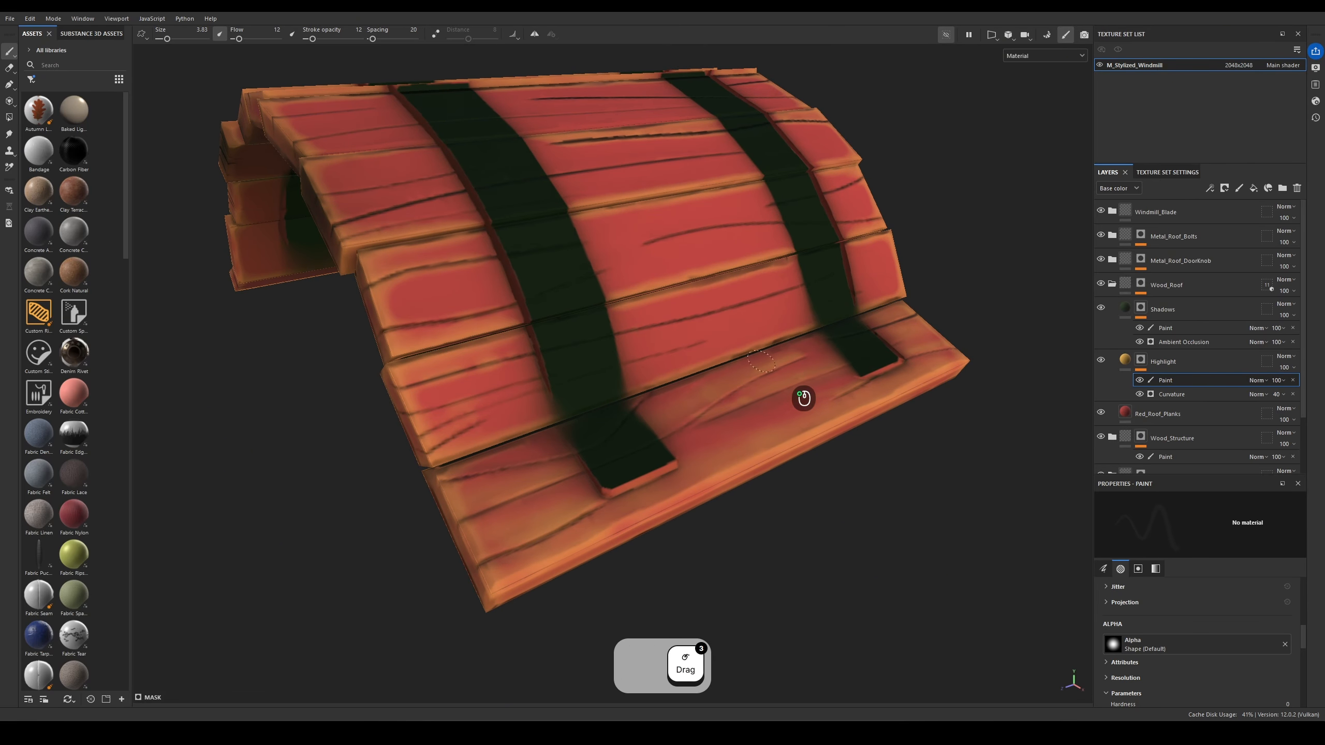
{"action": "left_click", "coordinate": [764, 415]}
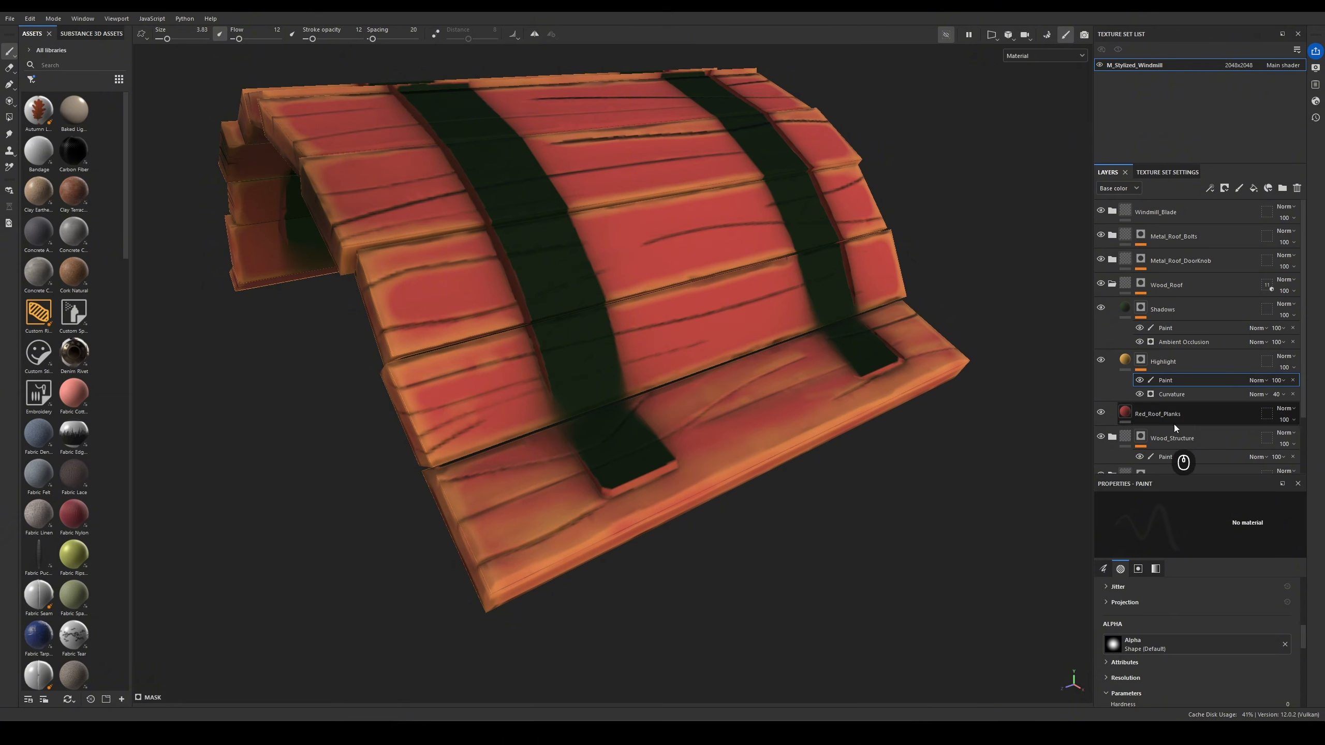
{"action": "left_click", "coordinate": [1156, 568]}
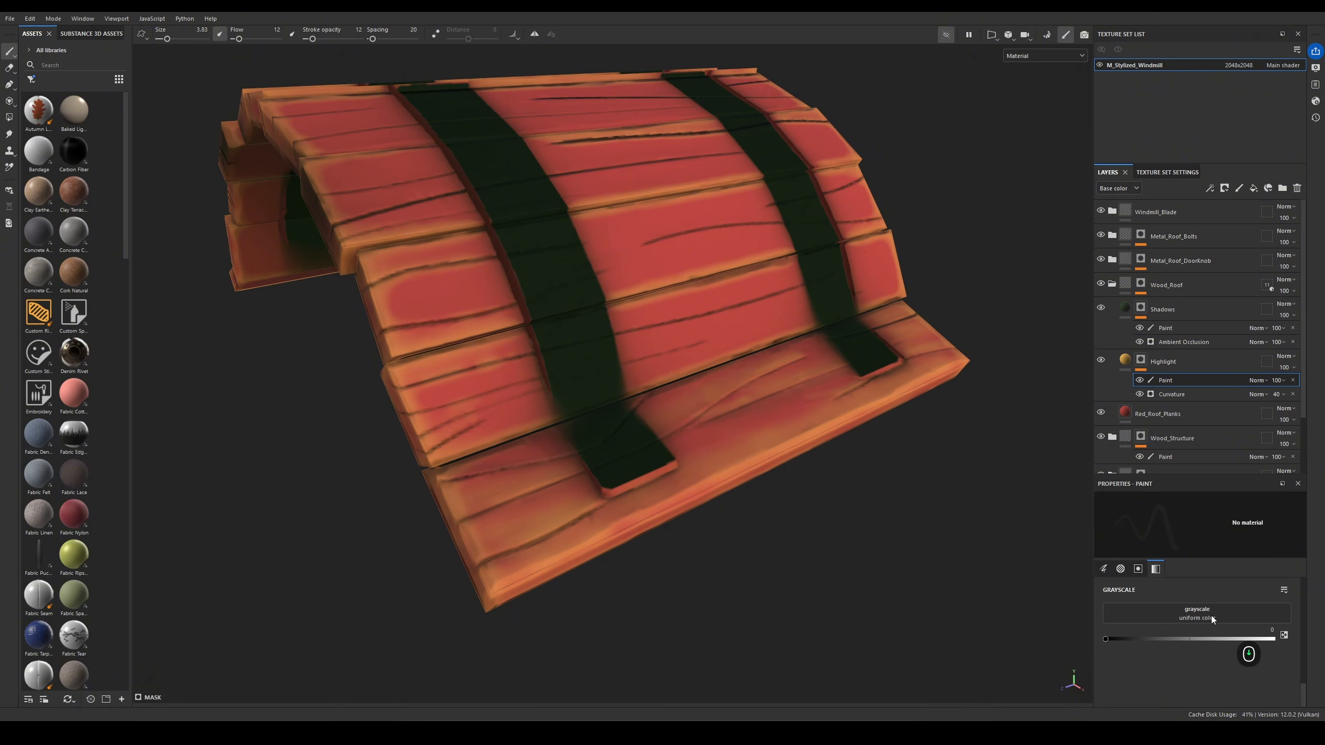
{"action": "scroll", "coordinate": [1211, 616], "scroll_direction": "up", "scroll_amount": 5}
{"action": "scroll", "coordinate": [766, 422], "scroll_direction": "up", "scroll_amount": 2}
{"action": "left_click", "coordinate": [738, 417]}
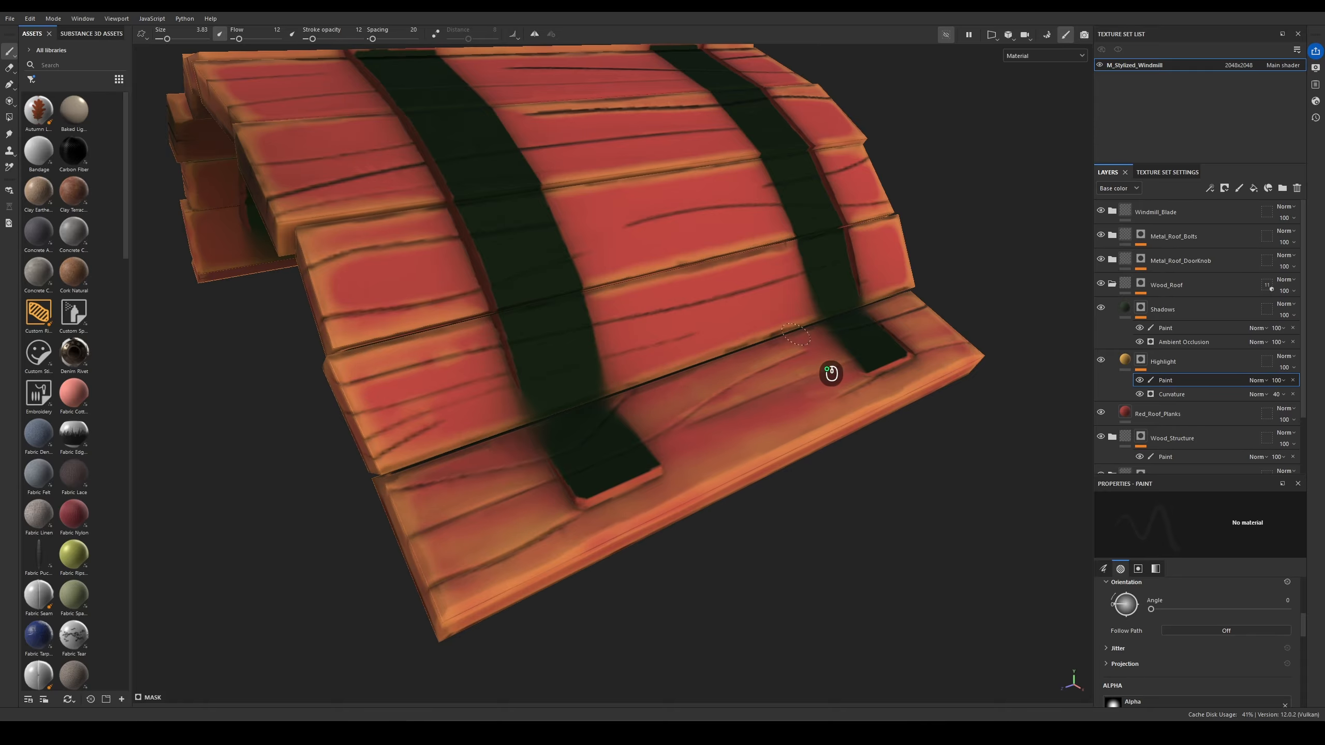
- Recheck the highlights without the Curvature generator, restore it and set its Global Balance to 0.09
{"action": "left_click", "coordinate": [1140, 394]}
{"action": "left_click", "coordinate": [1141, 394]}
{"action": "left_click", "coordinate": [1140, 394]}
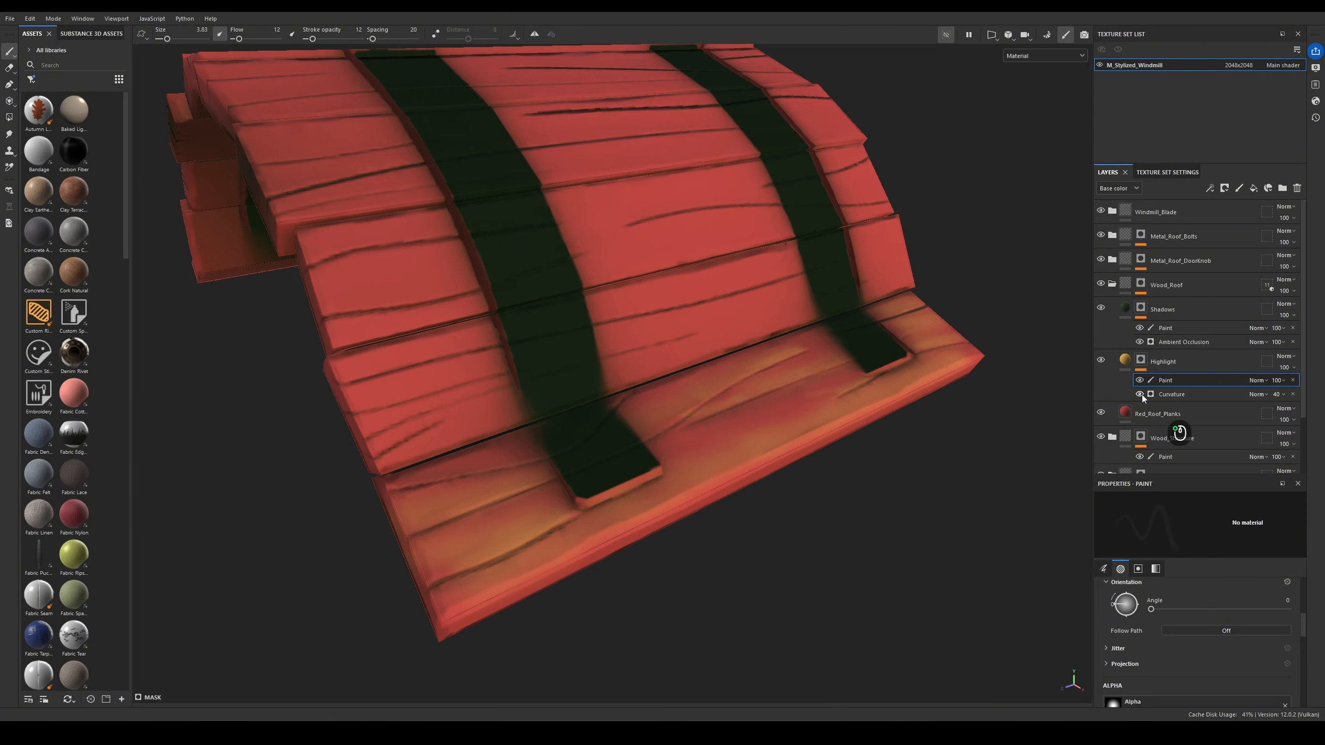
{"action": "left_click", "coordinate": [1140, 394]}
{"action": "left_click", "coordinate": [1169, 394]}
{"action": "scroll", "coordinate": [1215, 580], "scroll_direction": "down", "scroll_amount": 3}
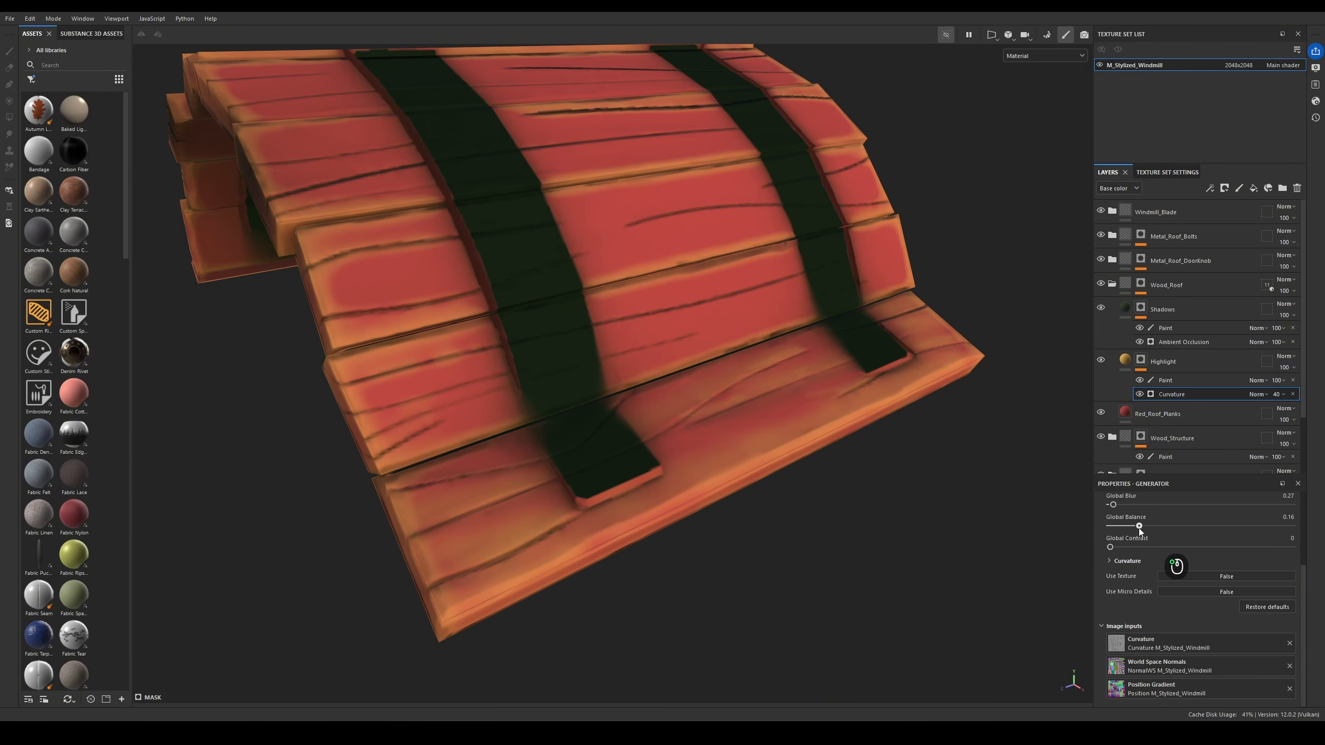
{"action": "left_click_drag", "start_coordinate": [1139, 526], "coordinate": [1126, 532]}
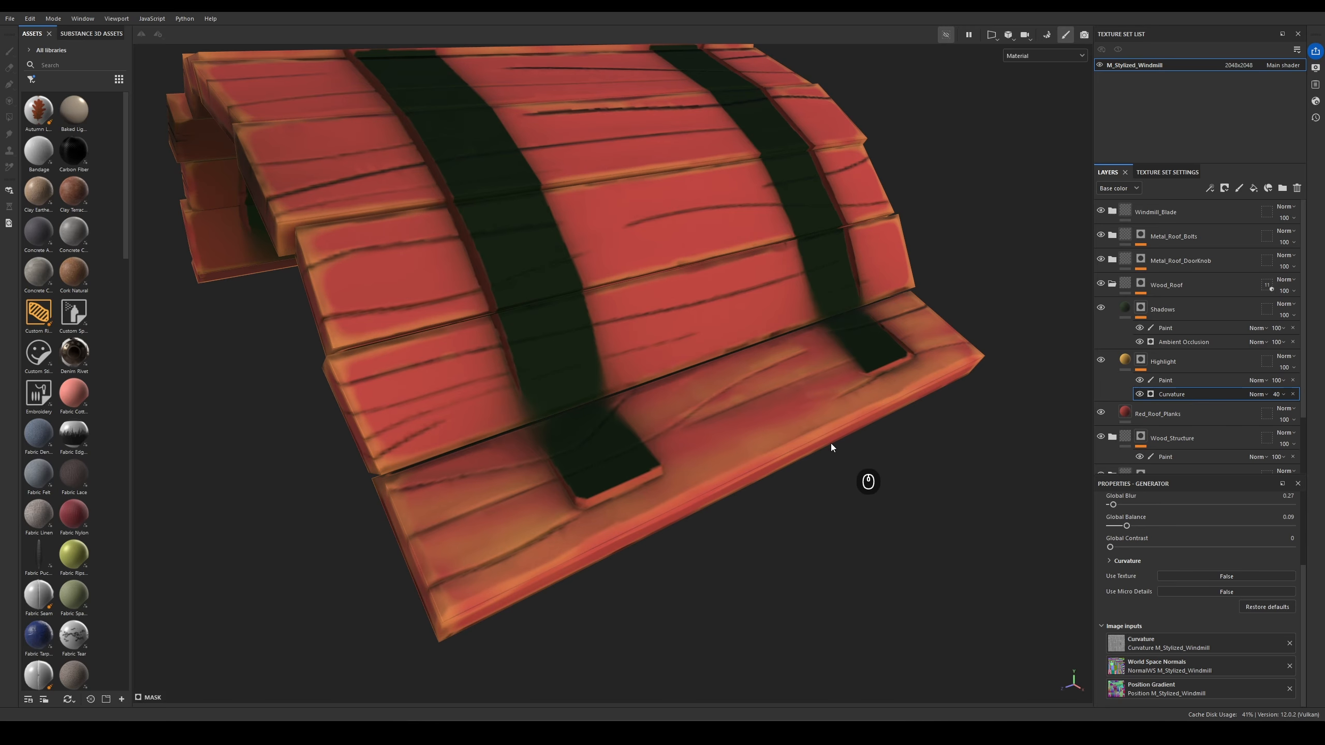
{"action": "right_click_drag", "start_coordinate": [853, 459], "coordinate": [623, 415], "text": "alt"}
{"action": "left_click_drag", "start_coordinate": [623, 415], "coordinate": [713, 408], "text": "alt"}
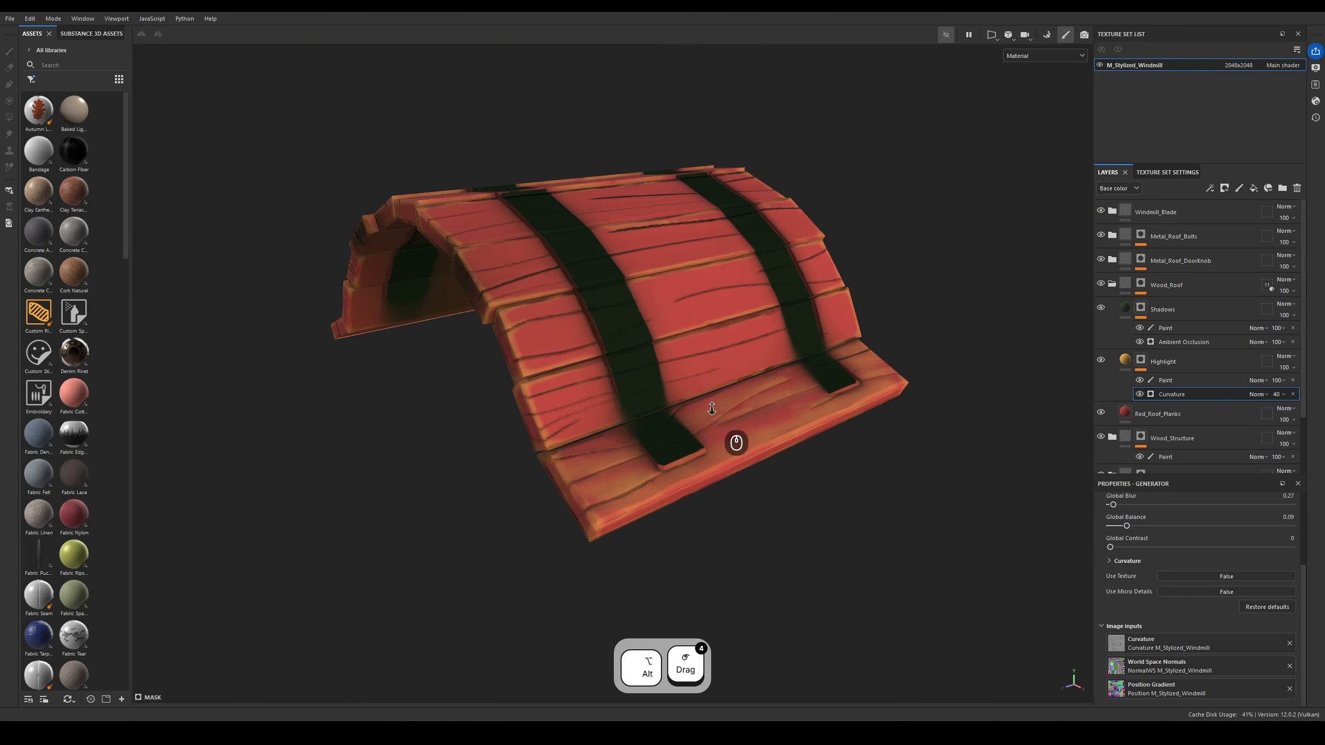
- Set the brush for the Highlight mask's Paint effect to flow 19 and stroke opacity 17, and brush the bottom roof plank near its front end
{"action": "right_click_drag", "start_coordinate": [712, 409], "coordinate": [838, 446], "text": "alt"}
{"action": "left_click_drag", "start_coordinate": [837, 447], "coordinate": [848, 459], "text": "alt"}
{"action": "left_click", "coordinate": [1164, 379]}
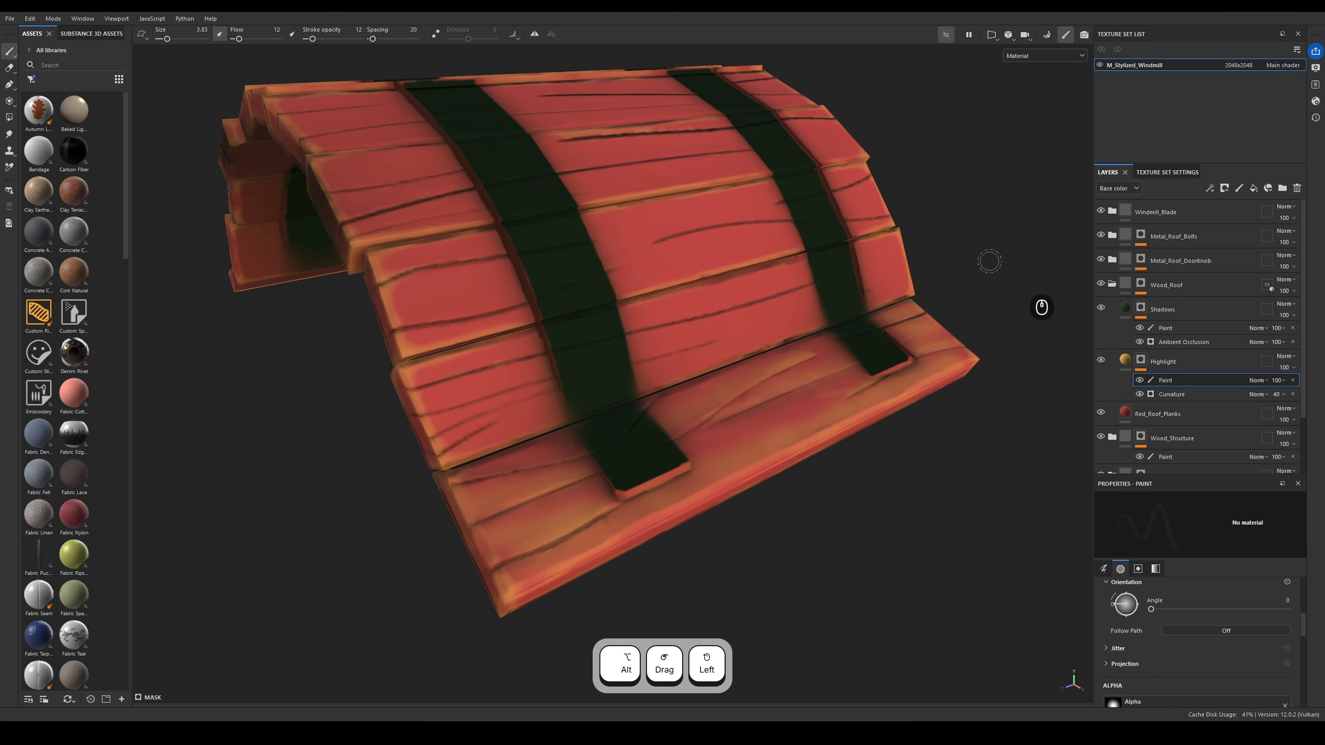
{"action": "left_click_drag", "start_coordinate": [240, 39], "coordinate": [242, 40]}
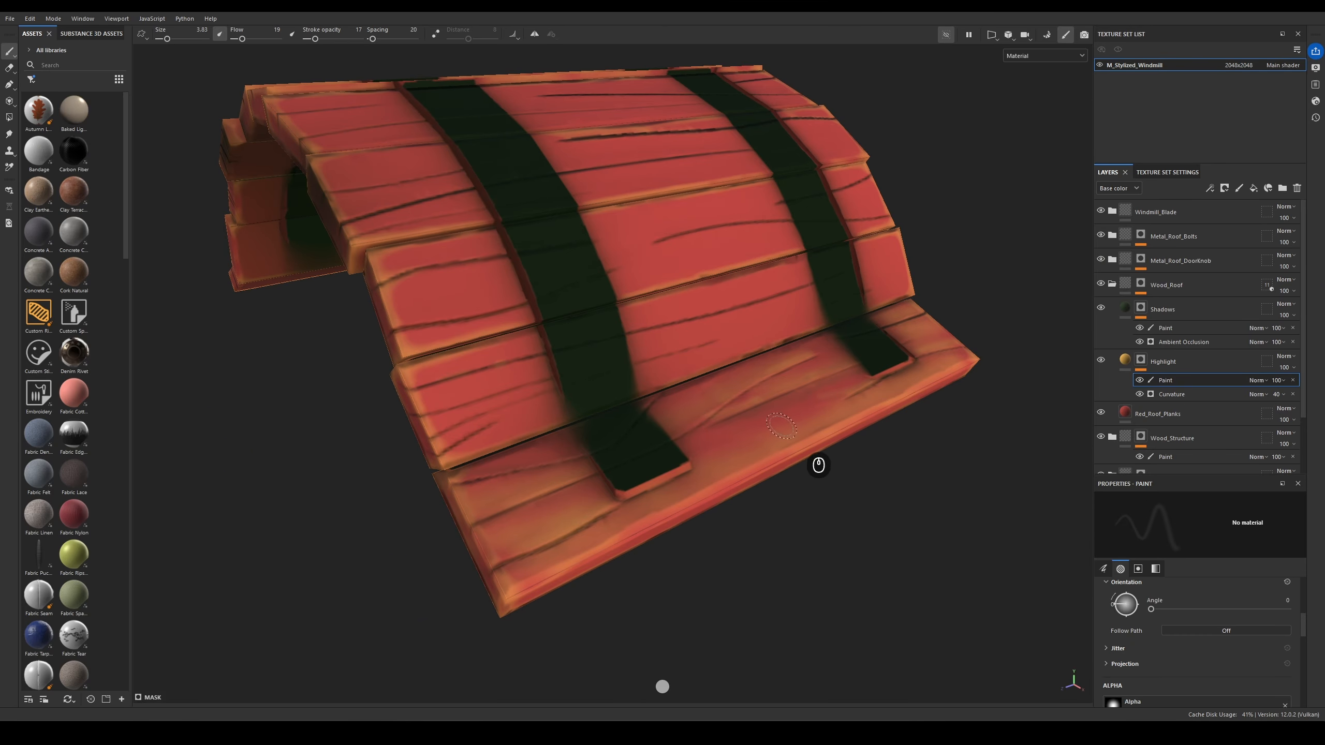
{"action": "left_click_drag", "start_coordinate": [554, 508], "coordinate": [564, 512]}
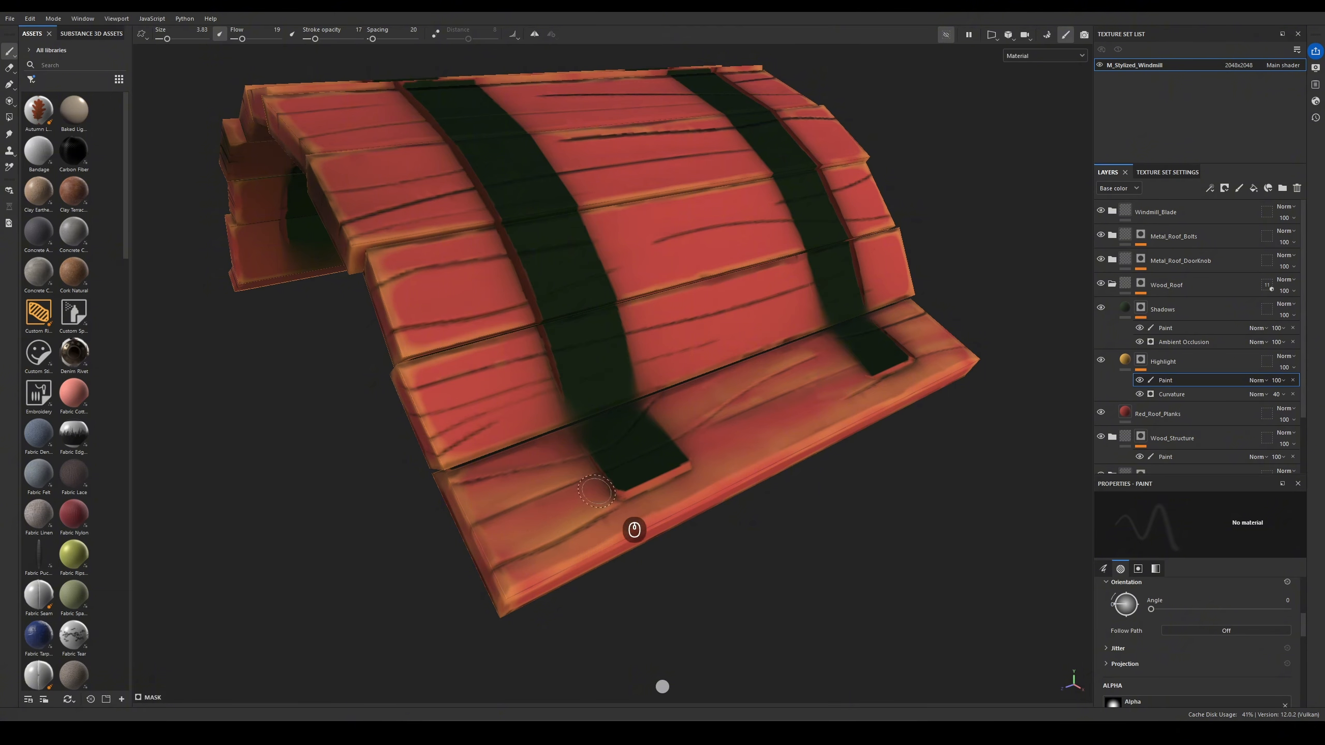
{"action": "left_click_drag", "start_coordinate": [541, 471], "coordinate": [533, 476]}
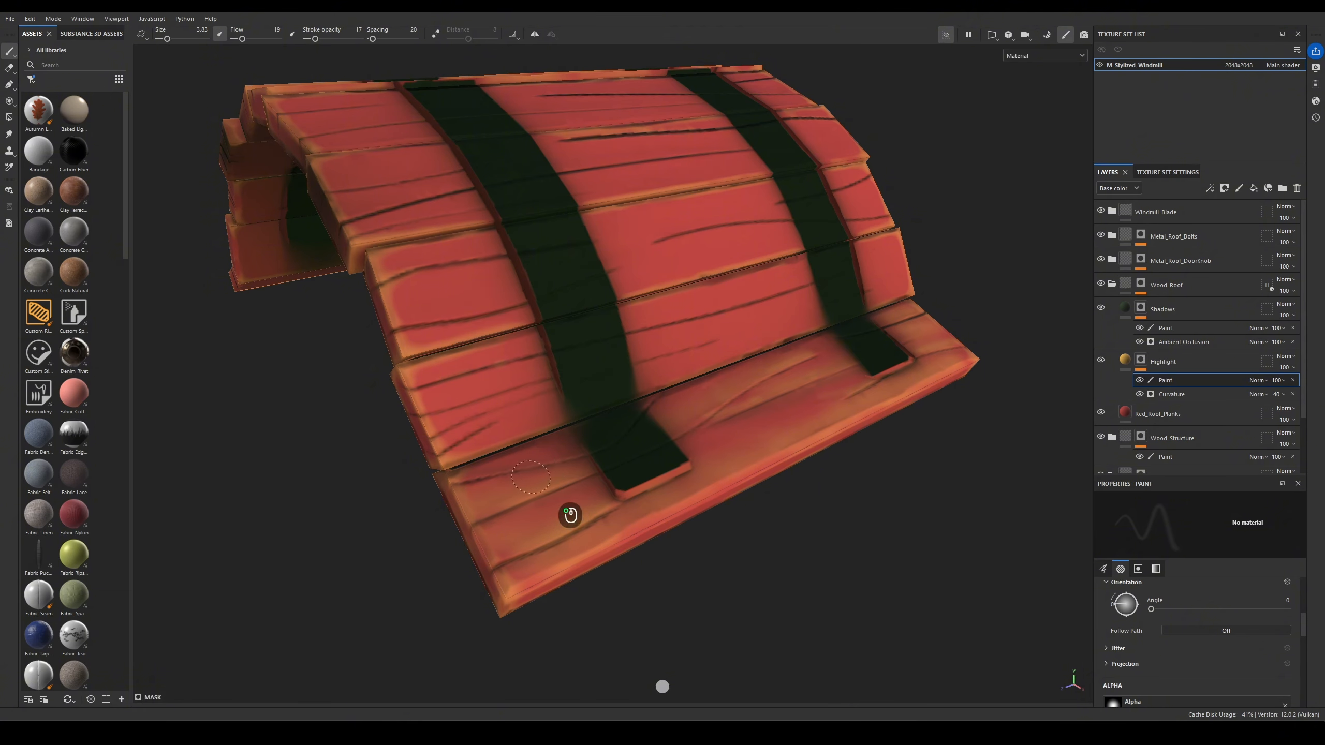
{"action": "left_click_drag", "start_coordinate": [706, 555], "coordinate": [642, 505], "text": "alt"}
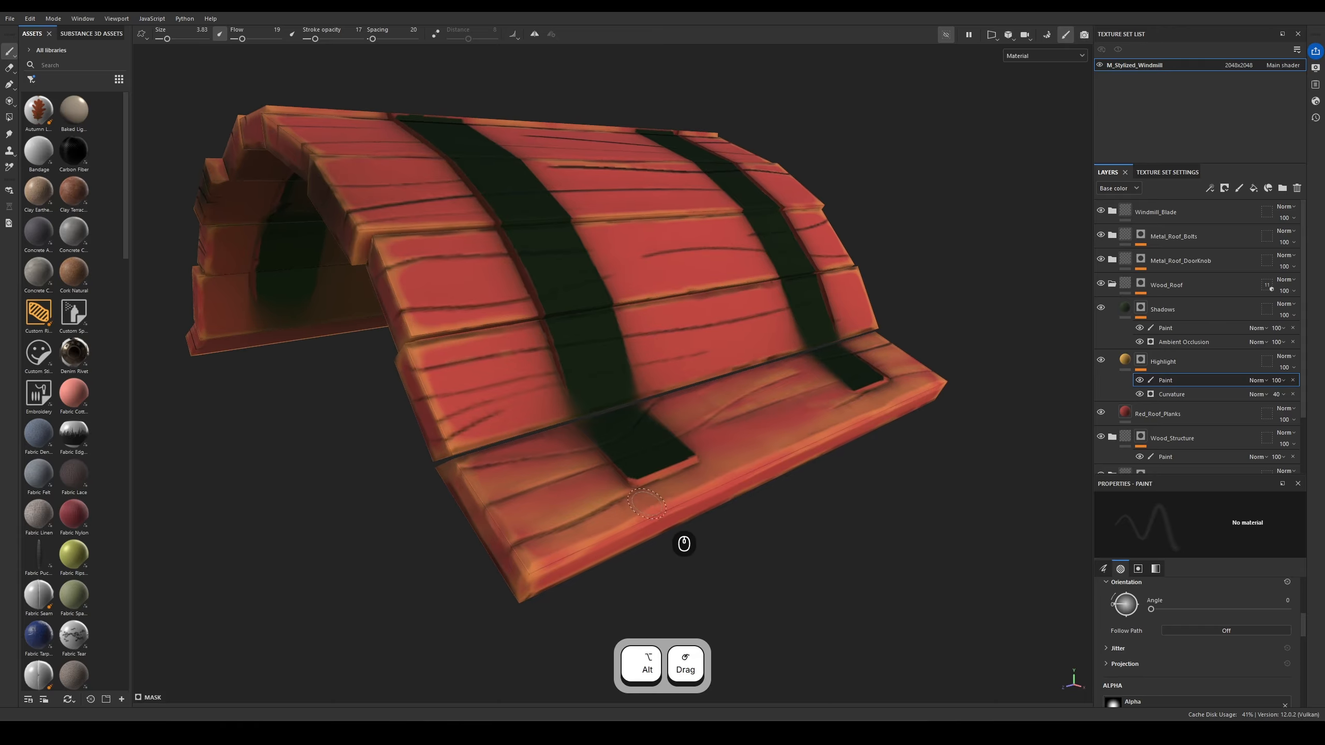
{"action": "mouse_move", "coordinate": [515, 557]}
{"action": "left_mouse_down"}
{"action": "mouse_move", "coordinate": [646, 518]}
{"action": "mouse_move", "coordinate": [651, 530]}
{"action": "mouse_move", "coordinate": [739, 430]}
{"action": "mouse_move", "coordinate": [473, 592]}
{"action": "mouse_move", "coordinate": [801, 516]}
{"action": "mouse_move", "coordinate": [743, 514]}
{"action": "mouse_move", "coordinate": [717, 470]}
{"action": "left_mouse_up"}
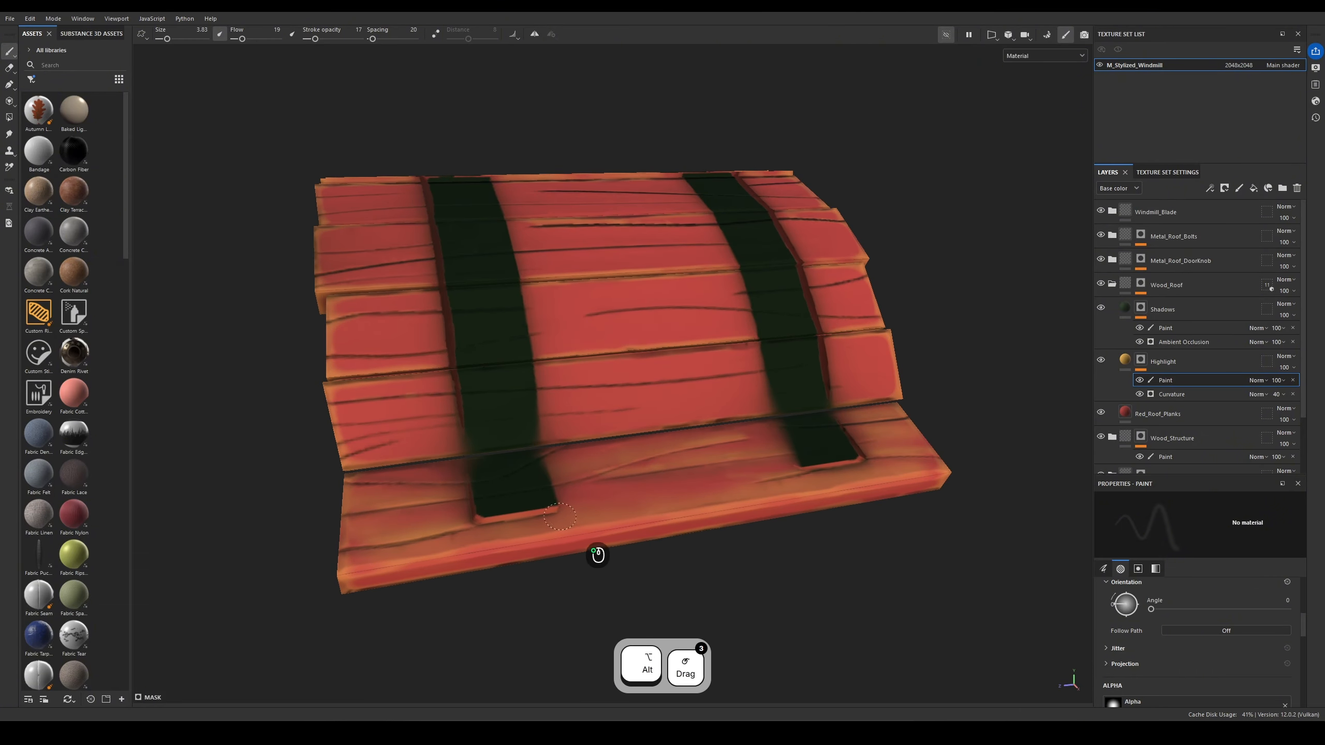
- Continue brushing the Highlight mask softly along the bottom roof plank, from between the two straps to its far end and outer edge
{"action": "left_click_drag", "start_coordinate": [597, 555], "coordinate": [778, 536], "text": "alt"}
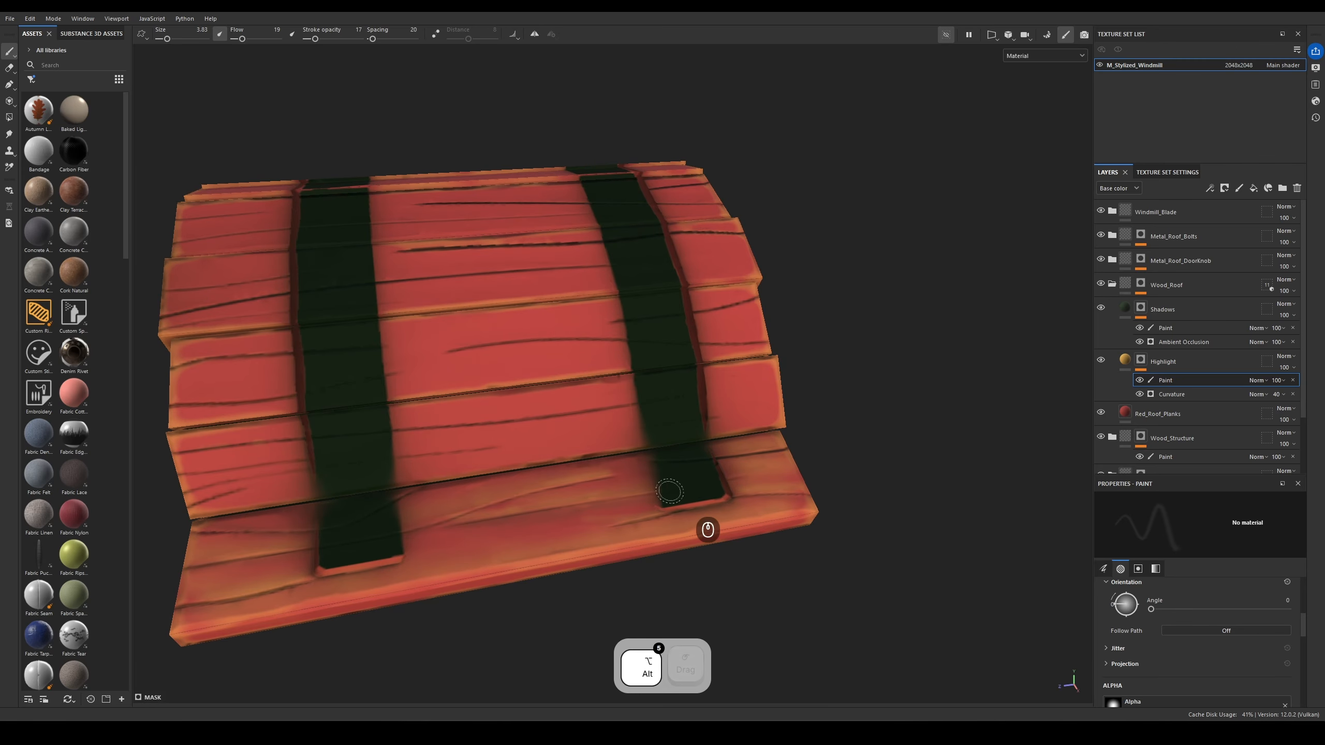
{"action": "left_click_drag", "start_coordinate": [671, 491], "coordinate": [668, 494], "text": "alt"}
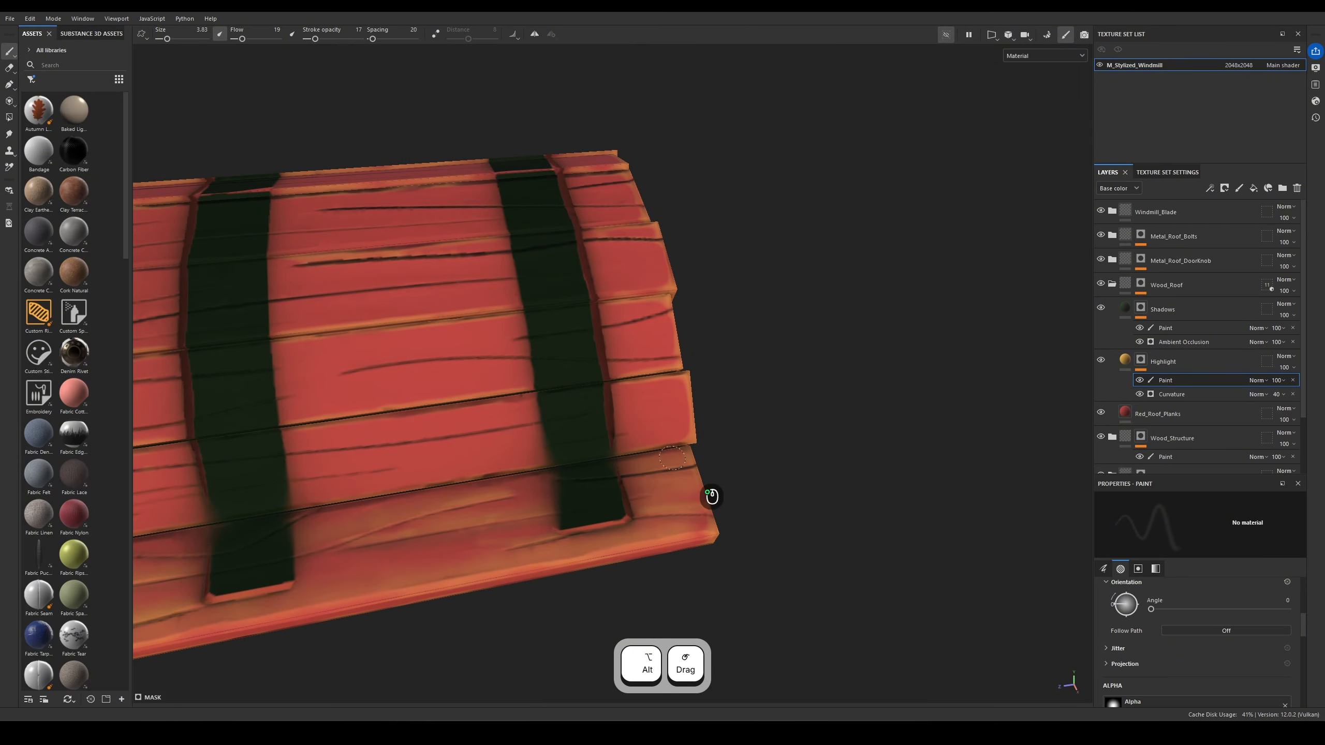
{"action": "left_click_drag", "start_coordinate": [705, 548], "coordinate": [610, 463], "text": "alt"}
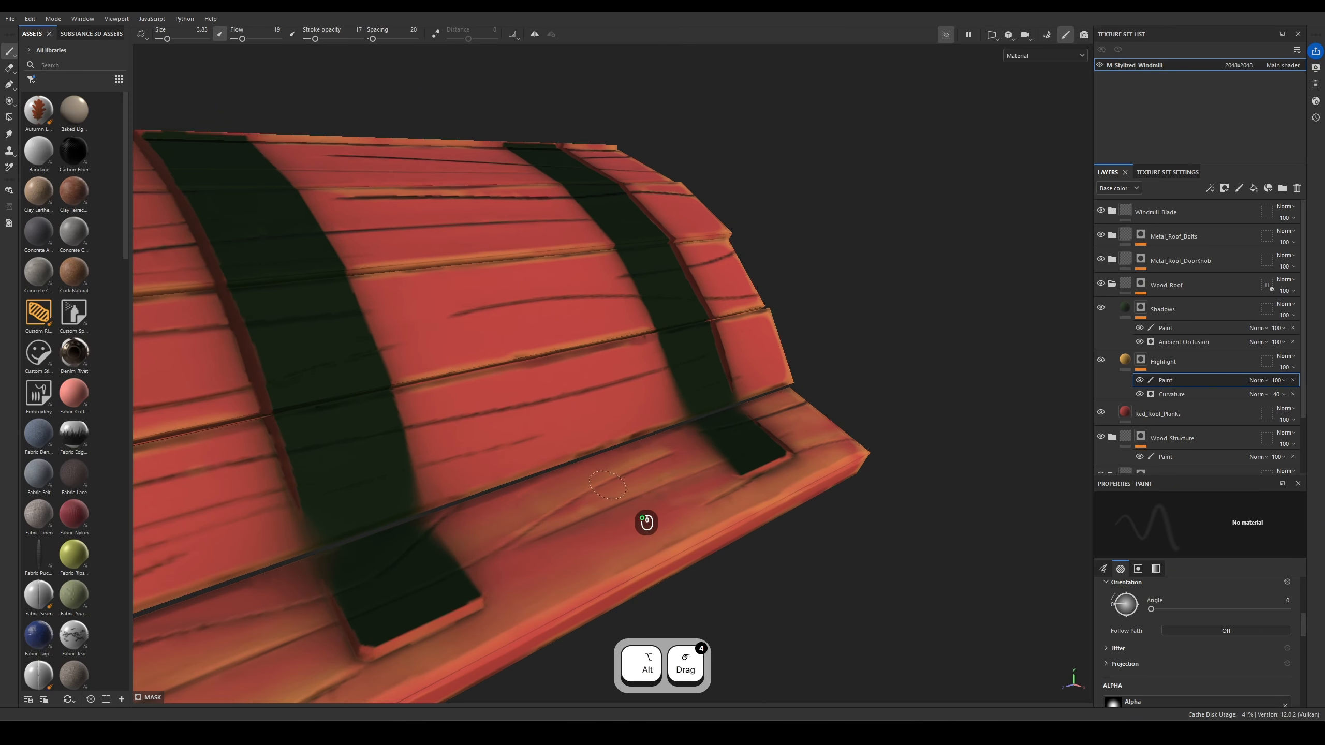
{"action": "left_click_drag", "start_coordinate": [801, 435], "coordinate": [697, 415], "text": "alt"}
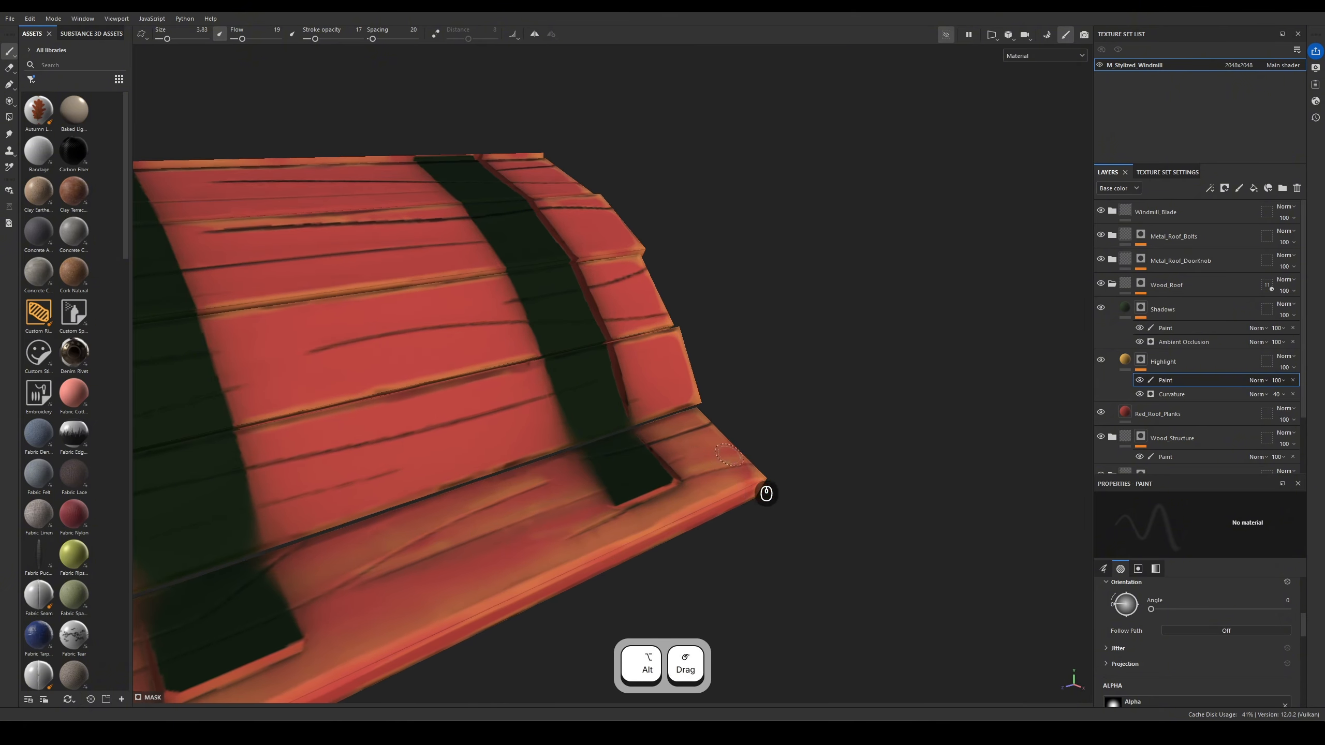
{"action": "middle_click_drag", "start_coordinate": [692, 550], "coordinate": [771, 475], "text": "alt"}
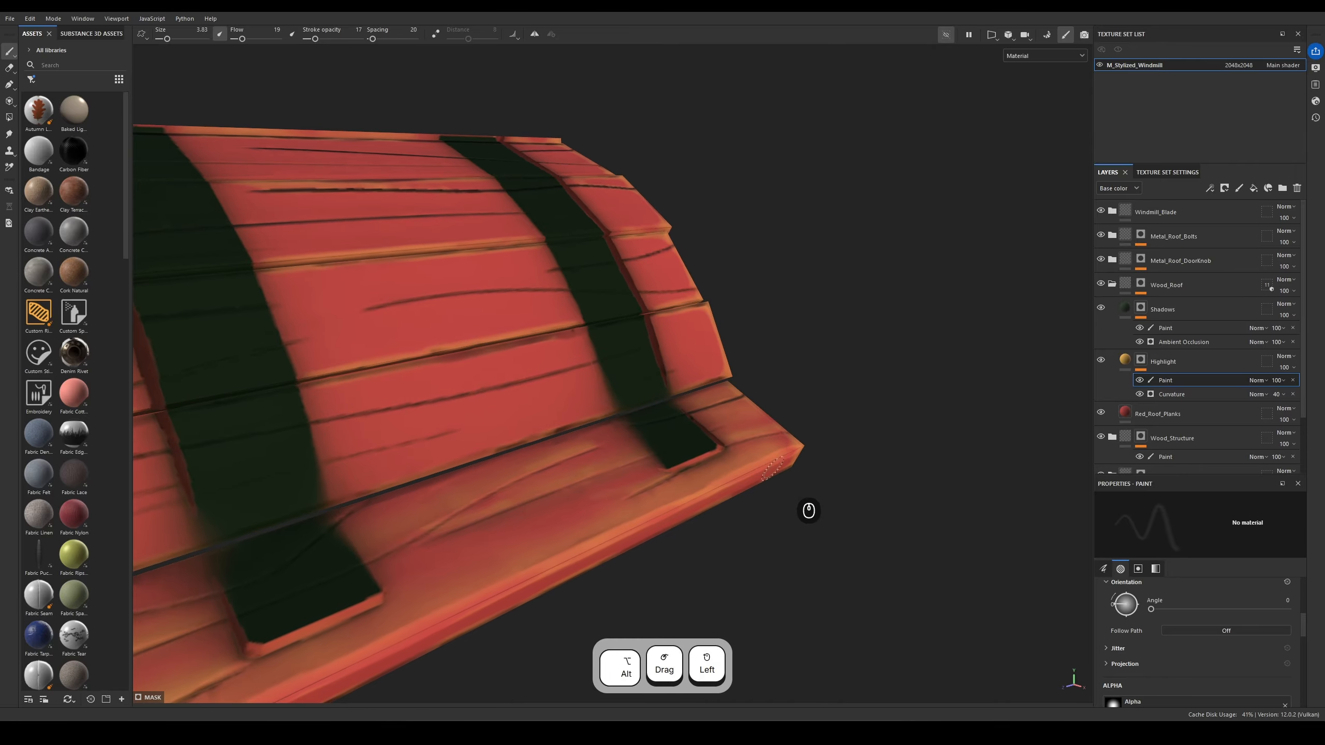
{"action": "right_click_drag", "start_coordinate": [783, 533], "coordinate": [657, 479], "text": "alt"}
{"action": "left_click_drag", "start_coordinate": [657, 480], "coordinate": [672, 453], "text": "alt"}
{"action": "left_click_drag", "start_coordinate": [757, 458], "coordinate": [572, 485], "text": "alt"}
{"action": "right_click_drag", "start_coordinate": [572, 485], "coordinate": [594, 464], "text": "alt"}
{"action": "left_click_drag", "start_coordinate": [595, 464], "coordinate": [618, 461], "text": "alt"}
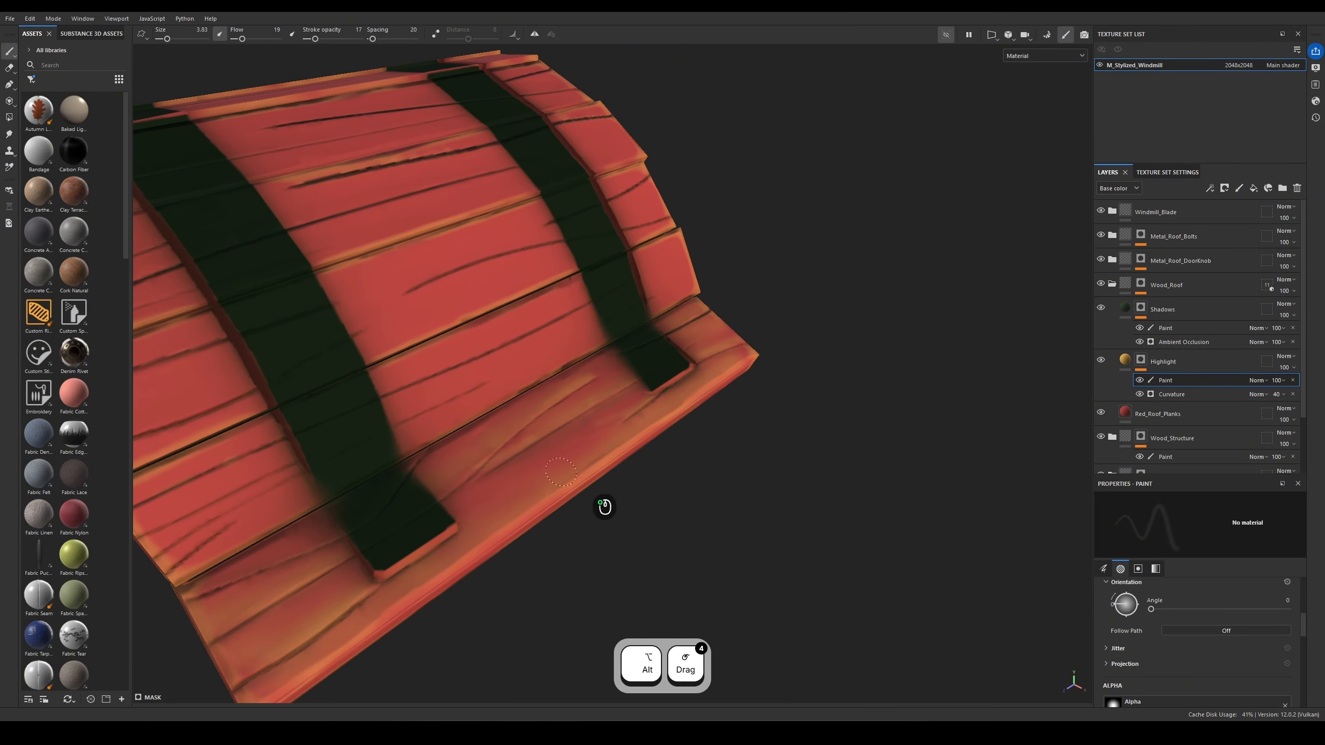
{"action": "left_click_drag", "start_coordinate": [604, 506], "coordinate": [725, 446], "text": "alt"}
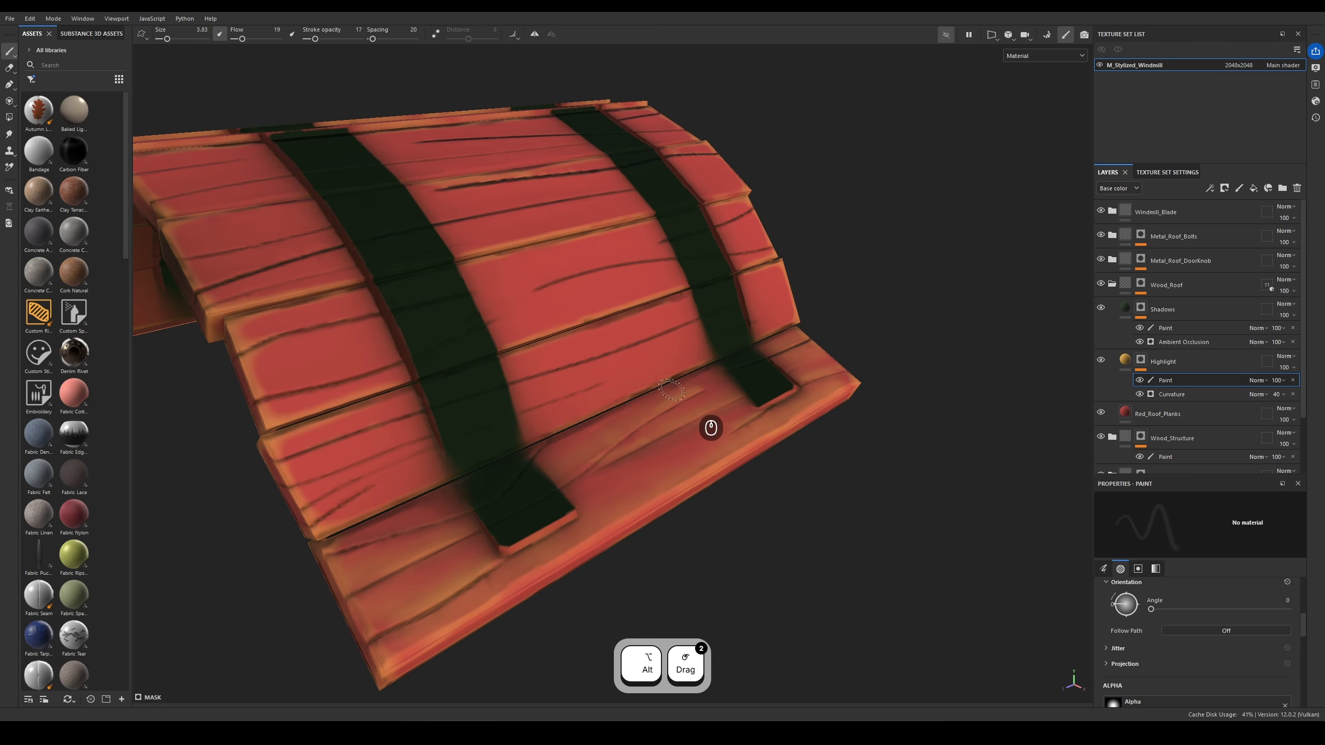
{"action": "mouse_move", "coordinate": [672, 509]}
{"action": "left_mouse_down", "text": "alt"}
{"action": "mouse_move", "coordinate": [556, 500]}
{"action": "mouse_move", "coordinate": [584, 496]}
{"action": "left_mouse_up", "text": "alt"}
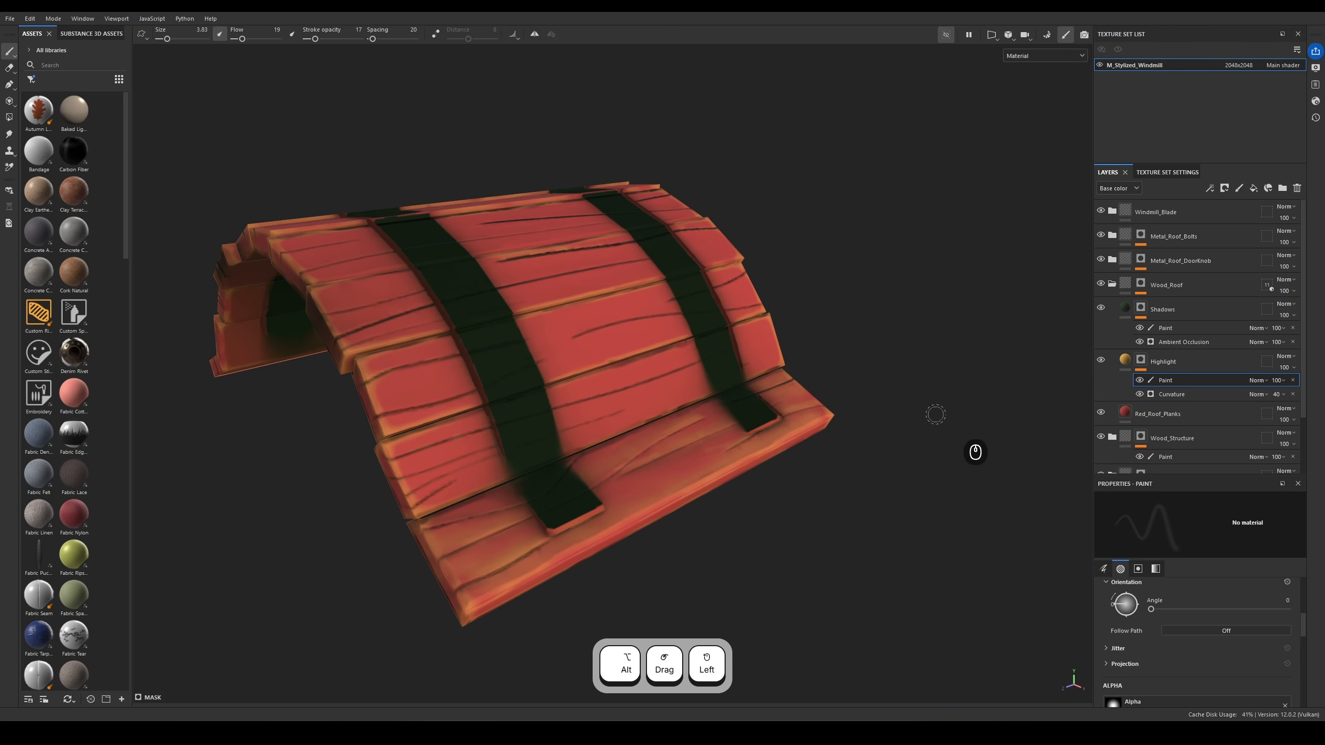
- Select the Shadows mask's Paint effect and compare the roof with the Shadows layer hidden and shown
{"action": "left_click", "coordinate": [1165, 328]}
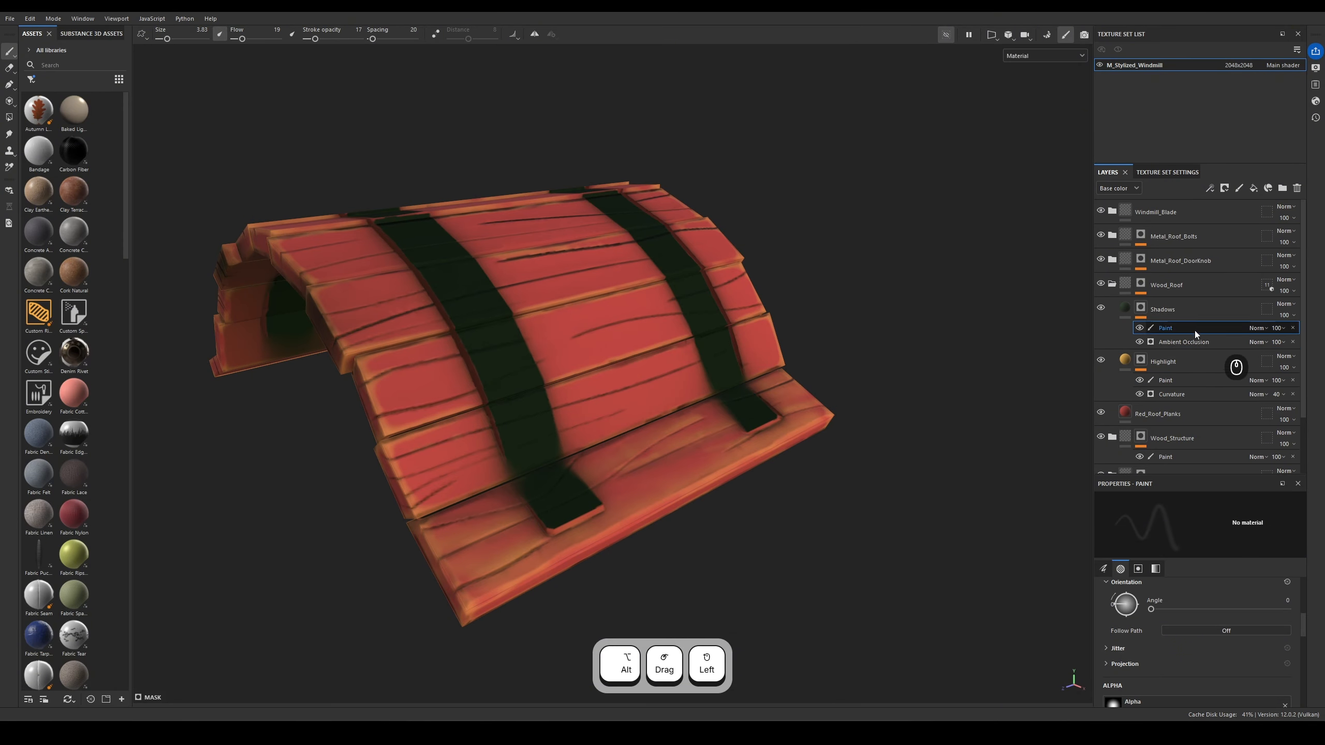
{"action": "left_click", "coordinate": [1100, 308]}
{"action": "left_click", "coordinate": [1101, 309]}
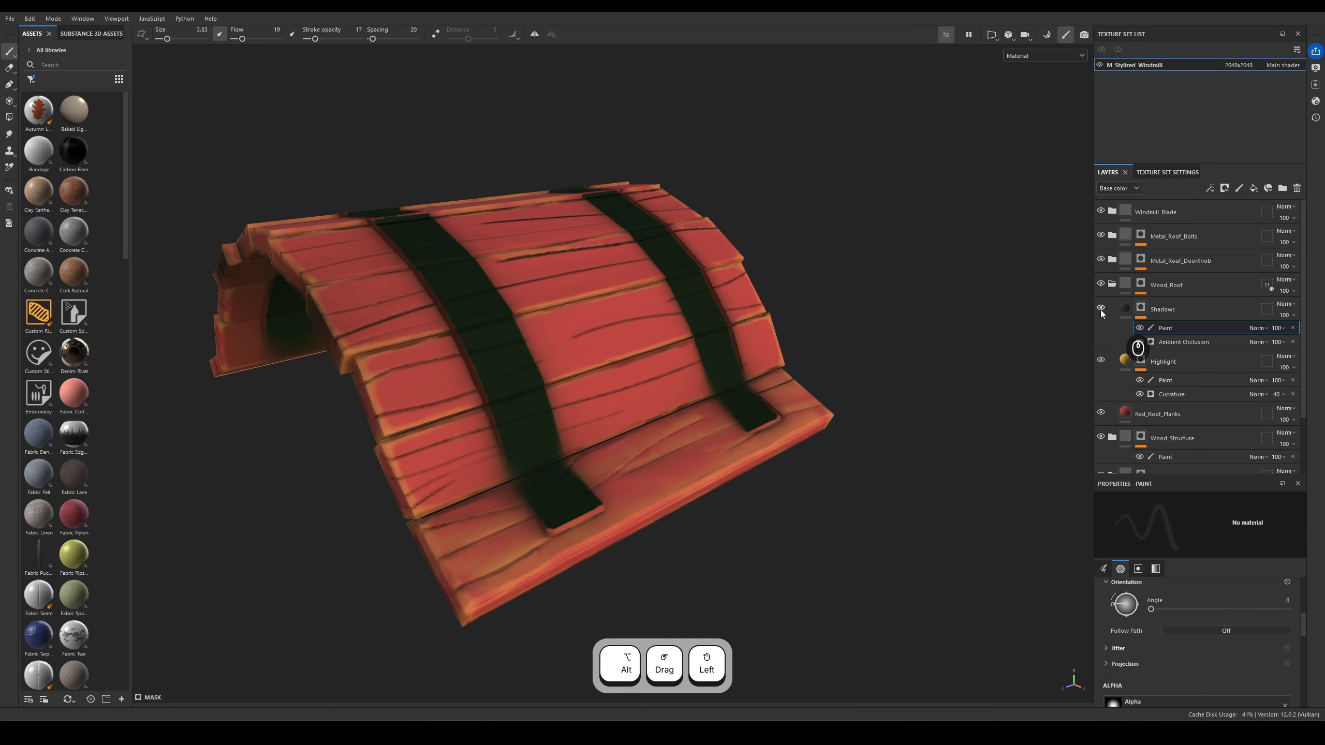
{"action": "left_click", "coordinate": [1101, 308]}
{"action": "left_click", "coordinate": [1101, 309]}
{"action": "left_click", "coordinate": [1101, 309]}
{"action": "left_click", "coordinate": [1101, 308]}
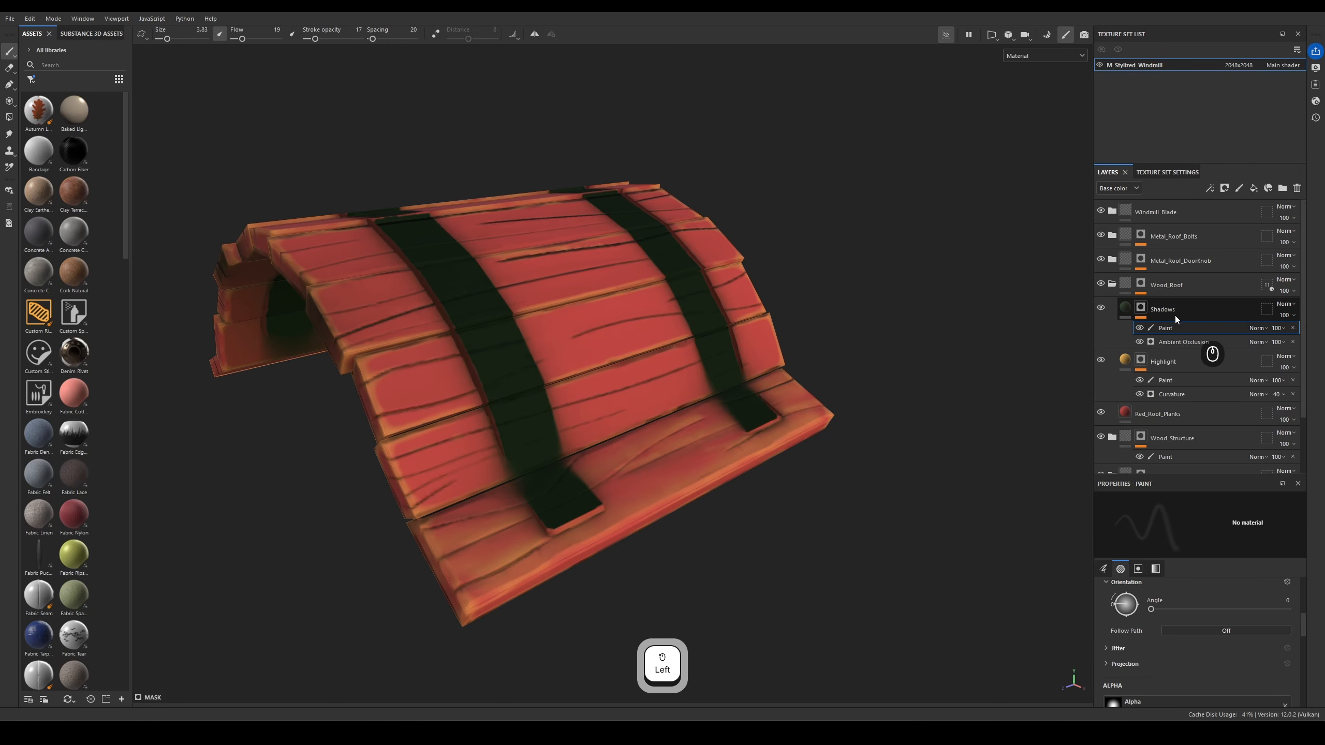
- Paint soft shadows along the bottom roof plank on the Shadows mask, using brush size 1.36 and grayscale value 1
{"action": "left_click_drag", "start_coordinate": [576, 544], "coordinate": [556, 521], "text": "alt"}
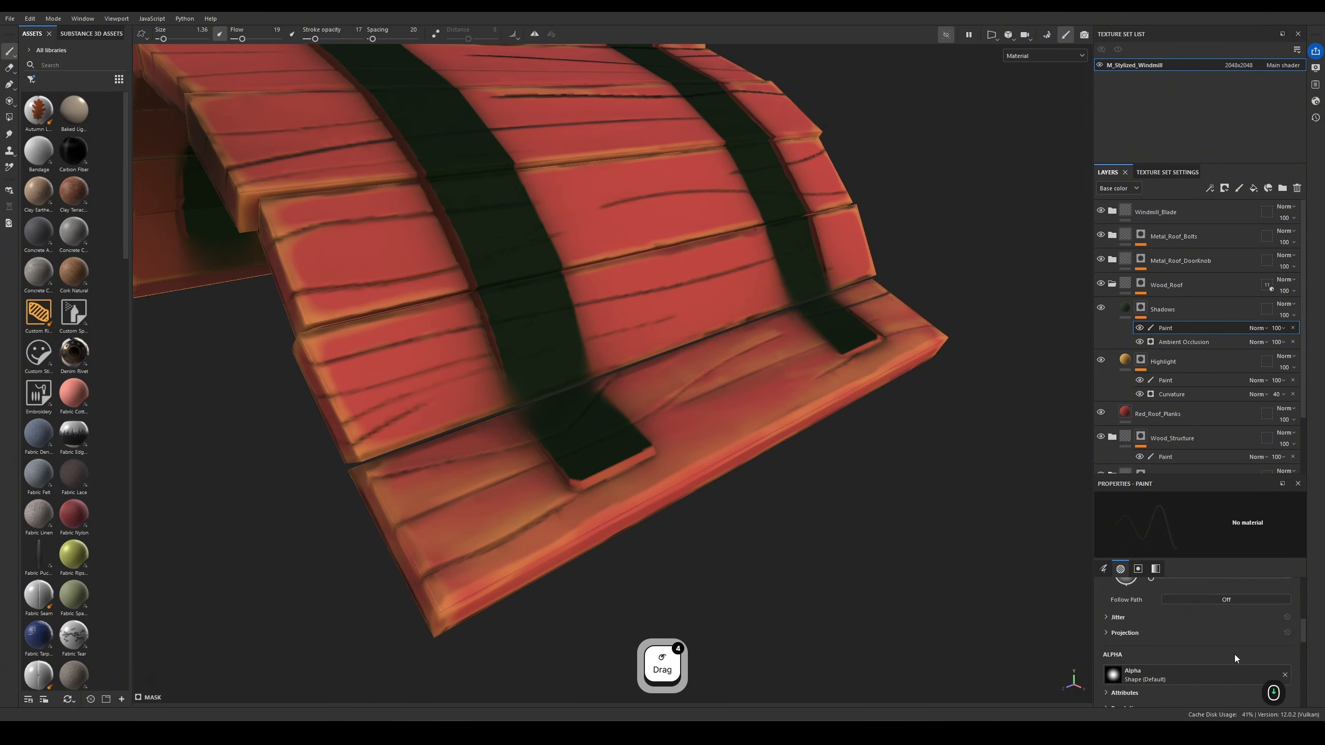
{"action": "left_click", "coordinate": [1155, 568]}
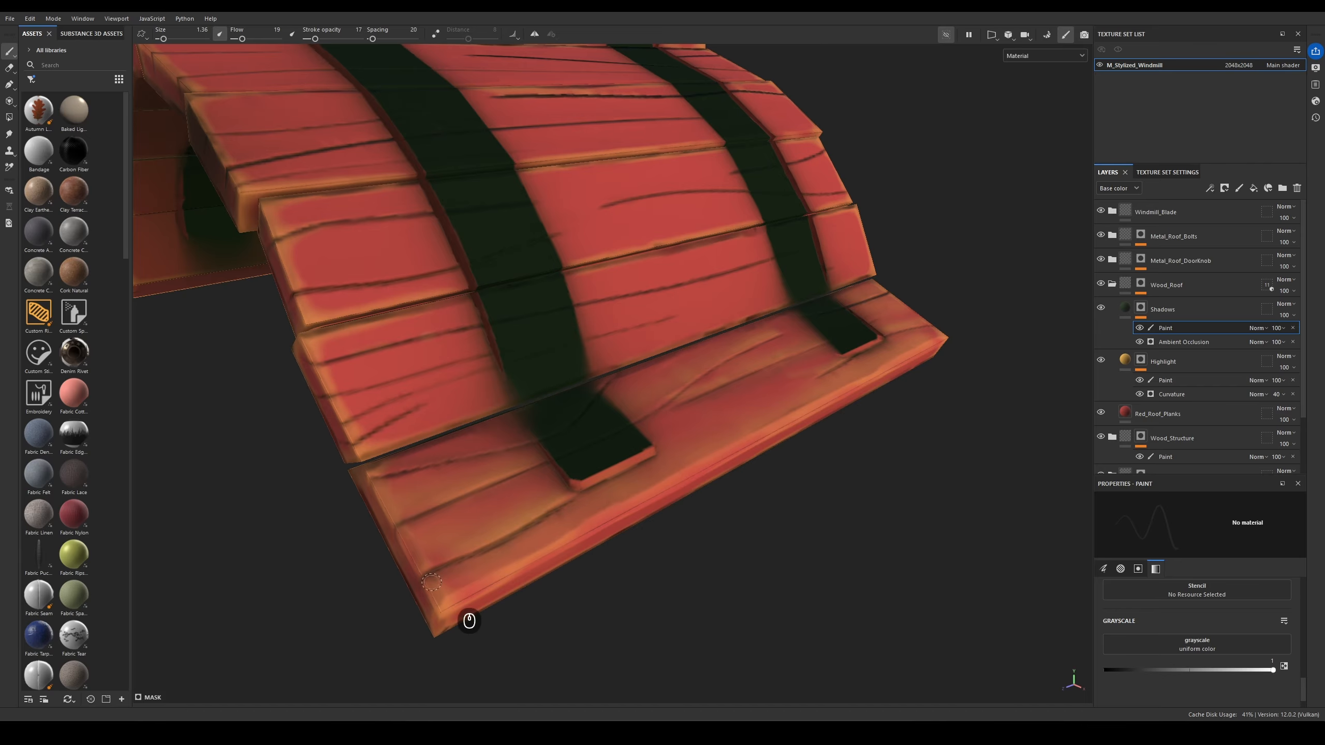
{"action": "middle_click_drag", "start_coordinate": [448, 572], "coordinate": [569, 566], "text": "alt"}
{"action": "left_click_drag", "start_coordinate": [569, 565], "coordinate": [540, 544], "text": "alt"}
{"action": "right_click_drag", "start_coordinate": [541, 545], "coordinate": [423, 494], "text": "alt"}
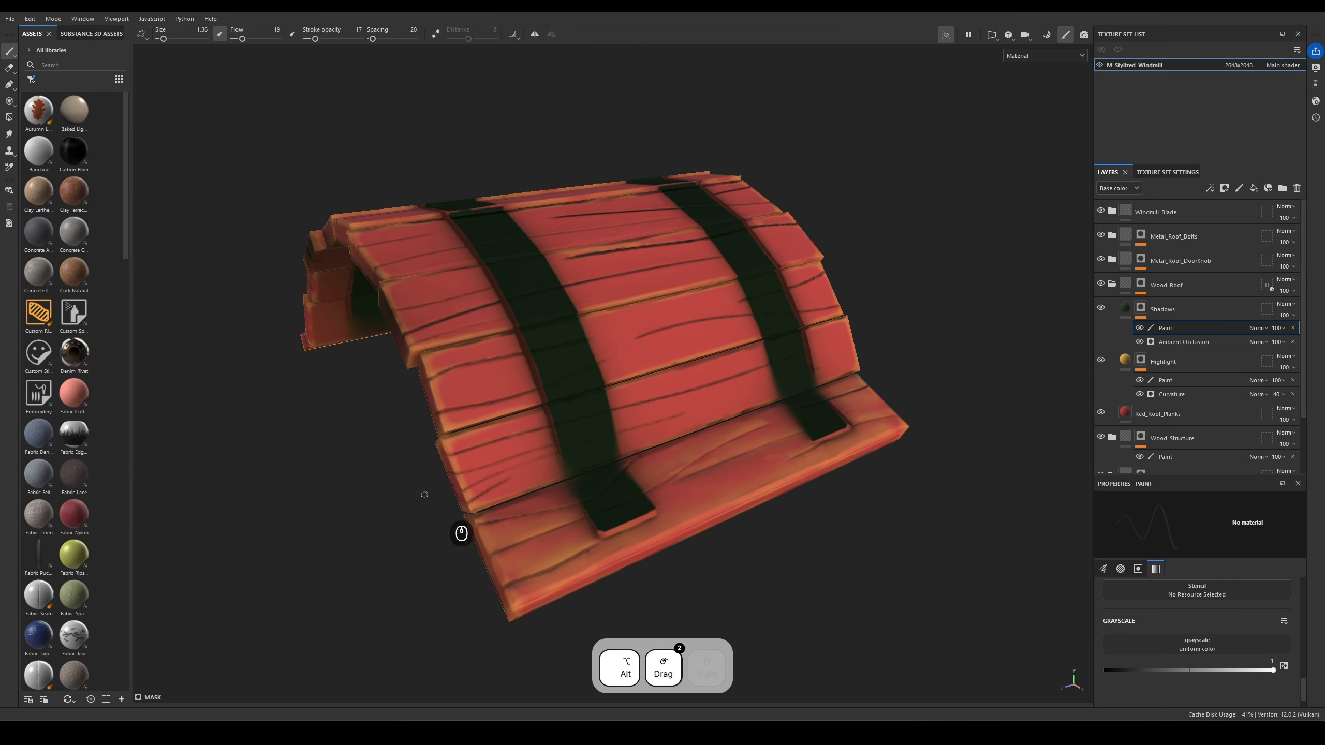
{"action": "left_click_drag", "start_coordinate": [423, 494], "coordinate": [540, 522], "text": "alt"}
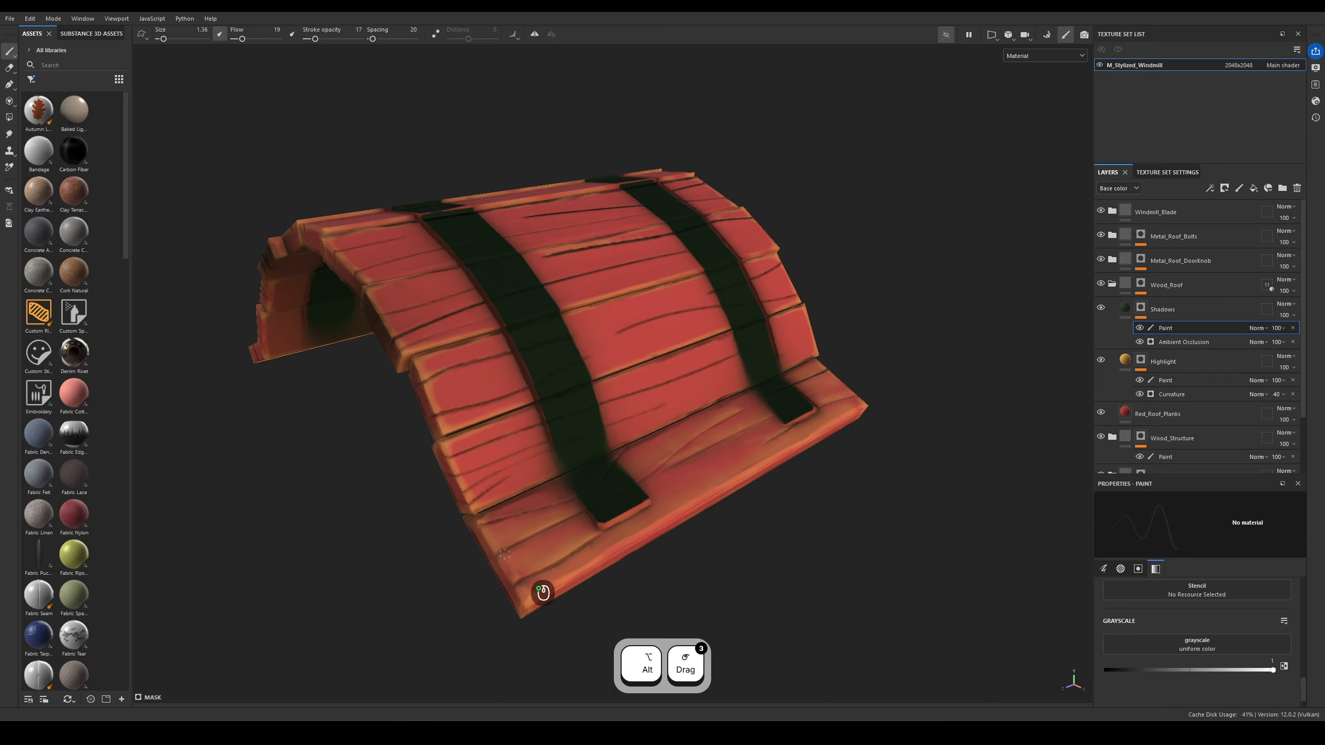
{"action": "left_click_drag", "start_coordinate": [603, 594], "coordinate": [612, 524], "text": "alt"}
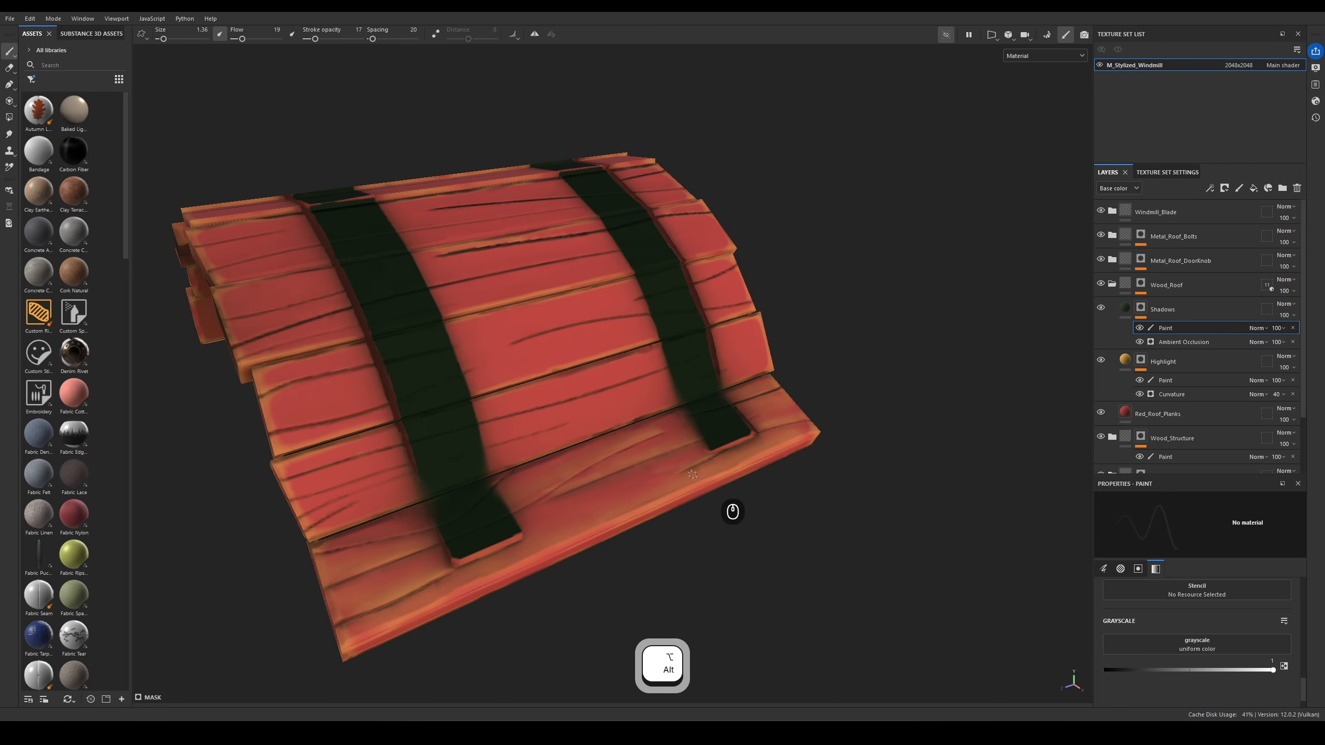
{"action": "left_click_drag", "start_coordinate": [692, 474], "coordinate": [679, 456], "text": "alt"}
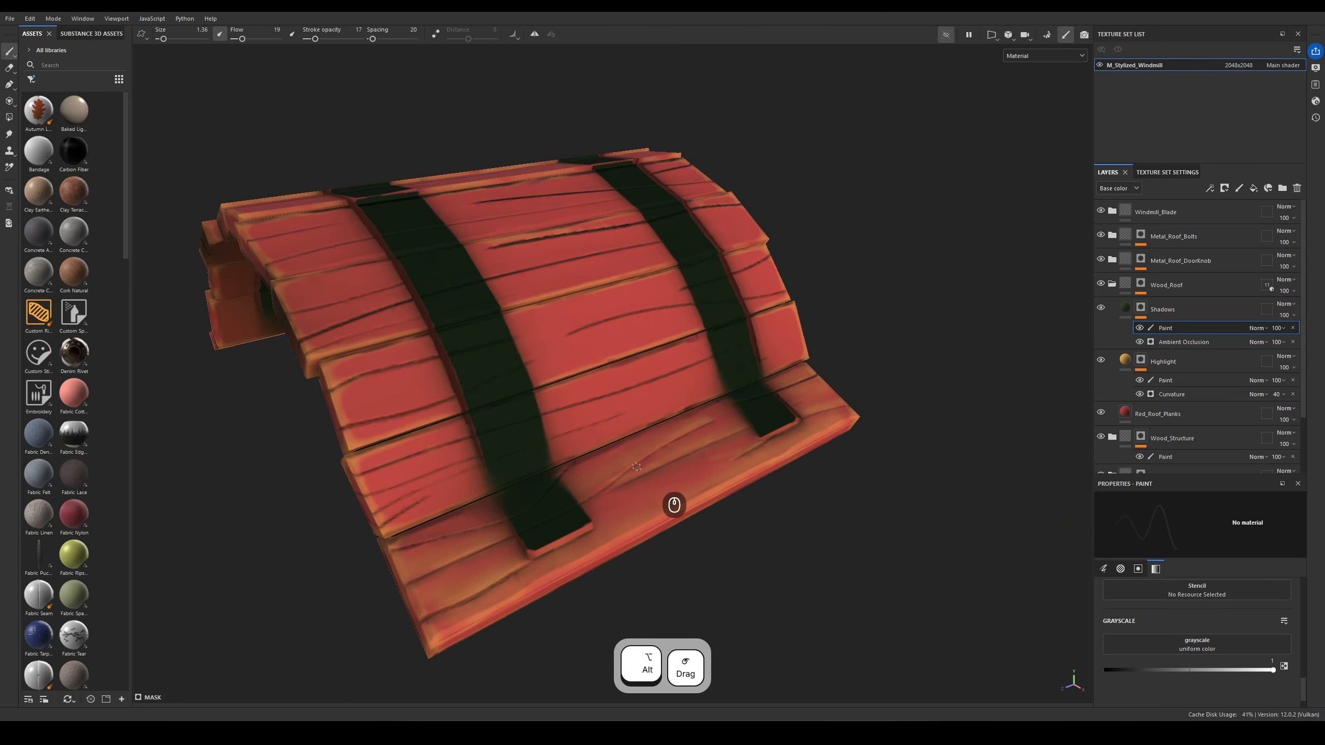
- Refine the painted shadows on the bottom roof plank beside the strap areas and around its wood grain, checking them from several angles
{"action": "right_click_drag", "start_coordinate": [803, 499], "coordinate": [449, 422], "text": "alt"}
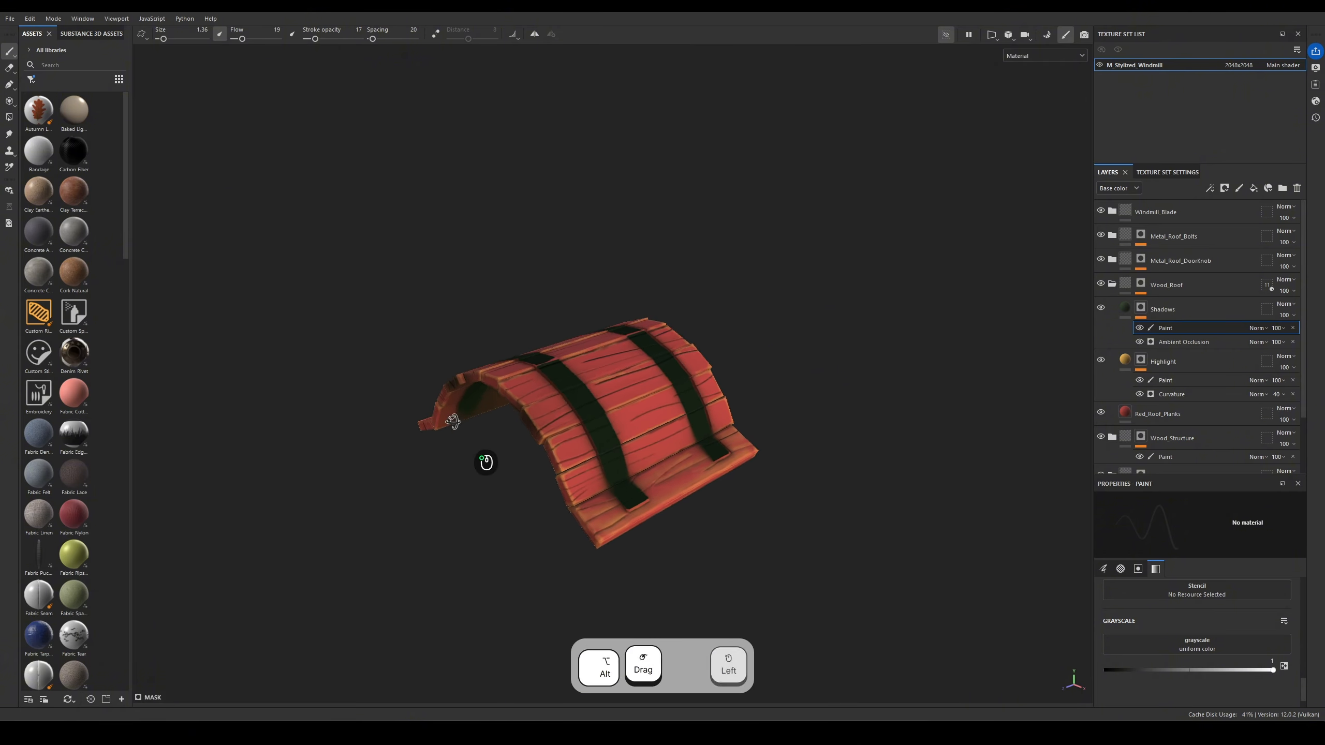
{"action": "left_click_drag", "start_coordinate": [448, 421], "coordinate": [484, 399], "text": "alt"}
{"action": "right_click_drag", "start_coordinate": [435, 440], "coordinate": [585, 362], "text": "alt"}
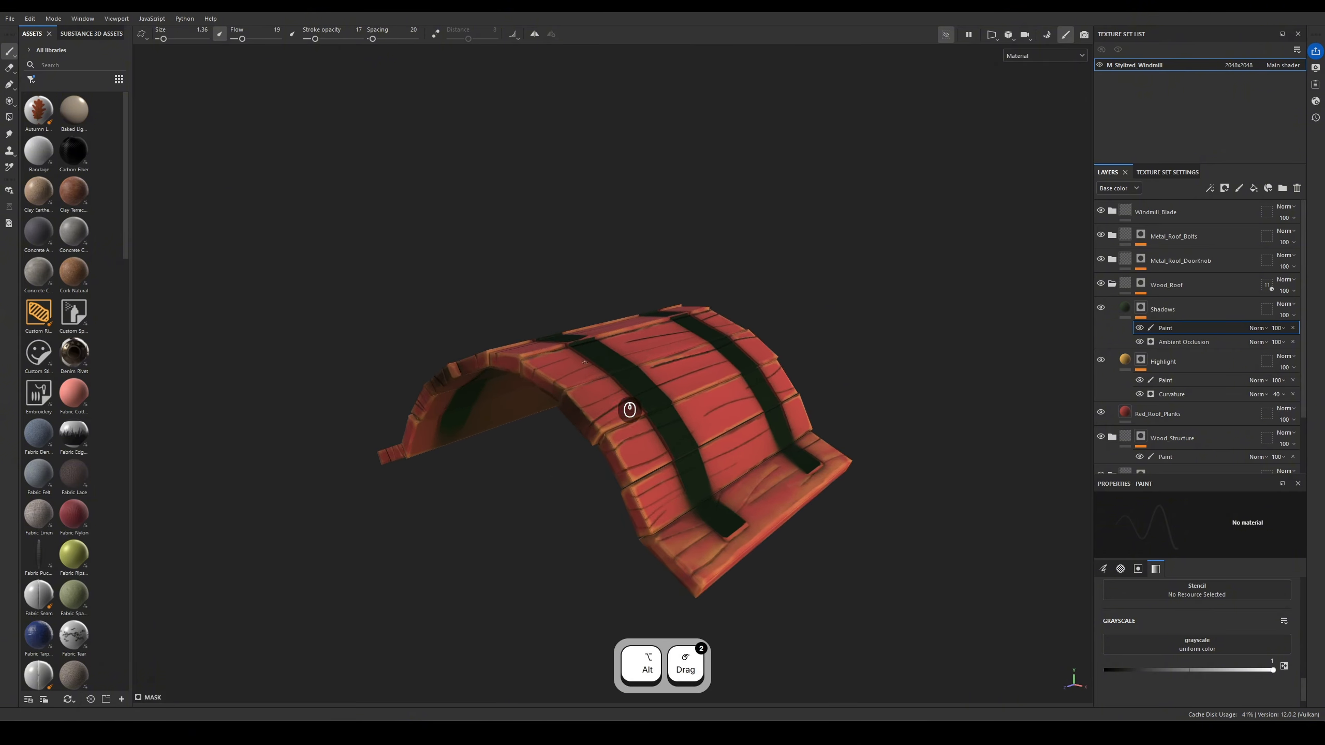
{"action": "left_click_drag", "start_coordinate": [721, 447], "coordinate": [595, 447], "text": "alt"}
{"action": "right_click_drag", "start_coordinate": [595, 447], "coordinate": [918, 556], "text": "alt"}
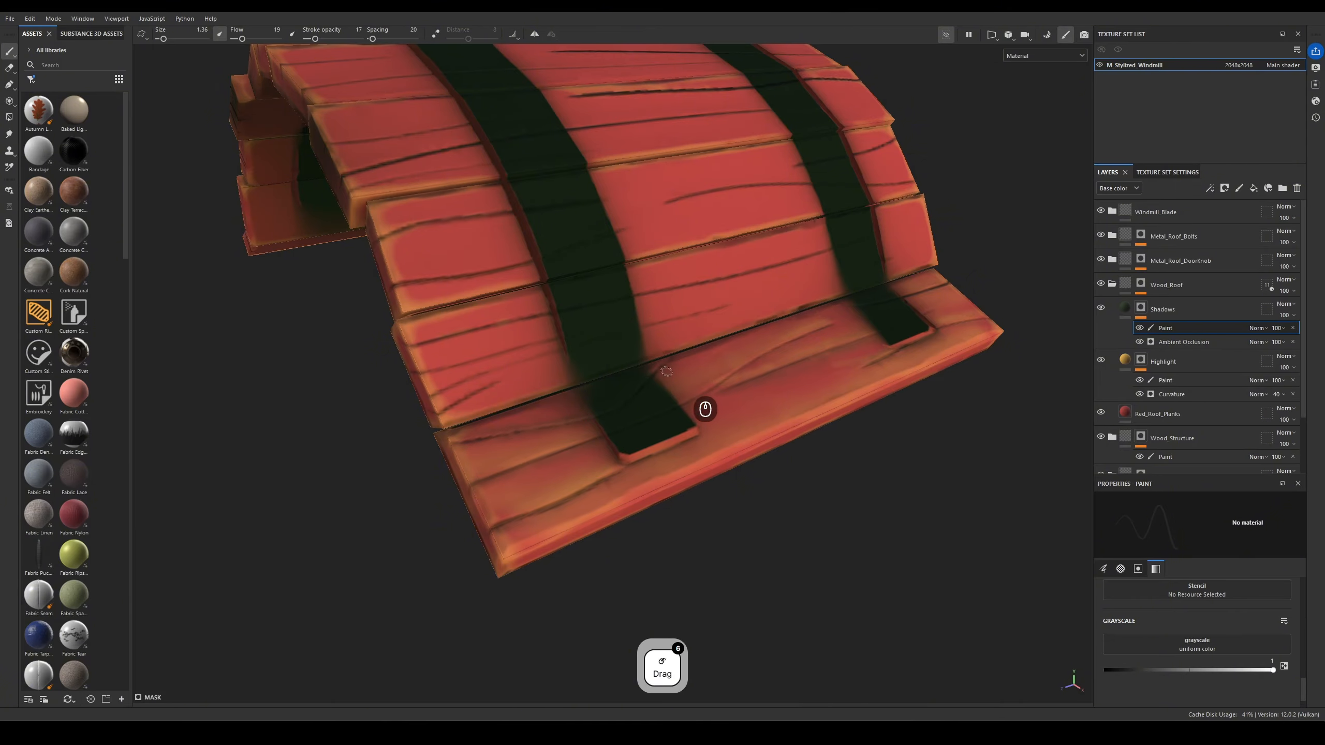
{"action": "mouse_move", "coordinate": [660, 376]}
{"action": "left_mouse_down", "text": "alt"}
{"action": "mouse_move", "coordinate": [725, 412]}
{"action": "mouse_move", "coordinate": [713, 386]}
{"action": "left_mouse_up", "text": "alt"}
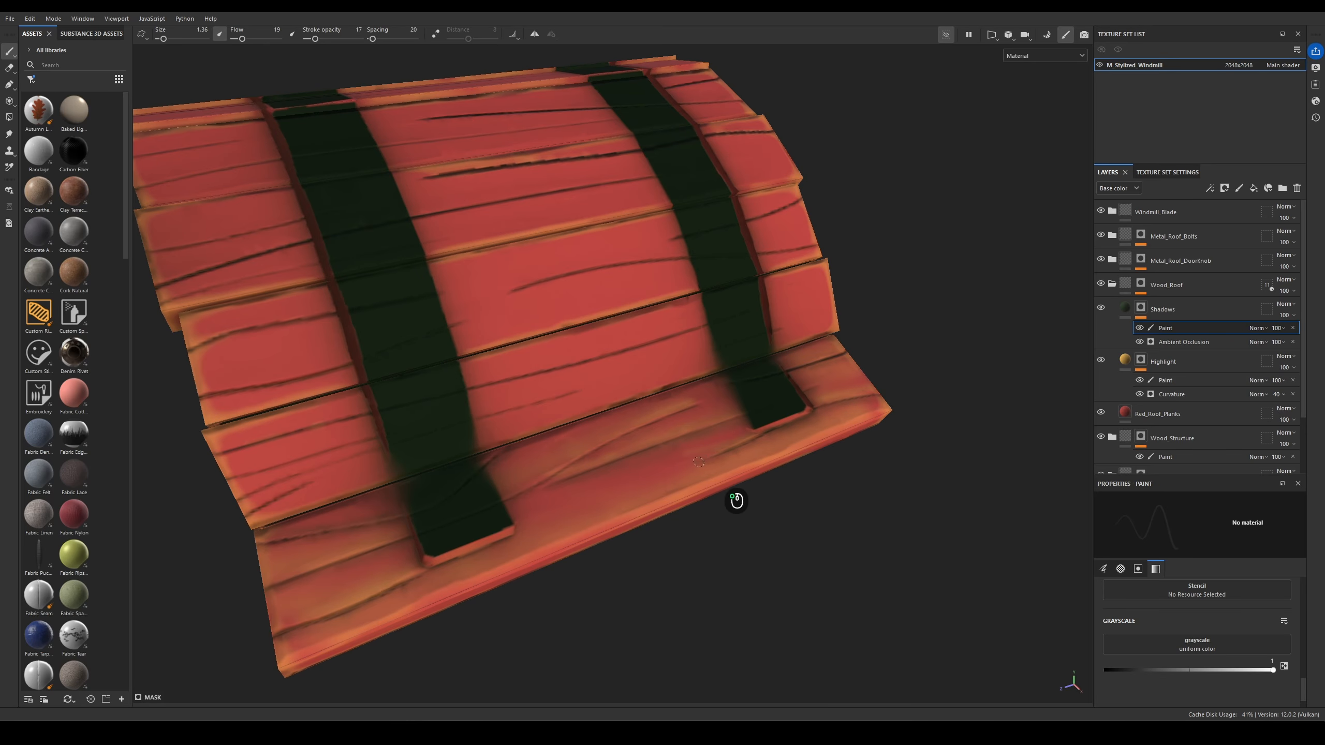
{"action": "scroll", "coordinate": [867, 511], "scroll_direction": "down", "scroll_amount": 5}
{"action": "left_click_drag", "start_coordinate": [479, 449], "coordinate": [475, 343], "text": "alt"}
{"action": "right_click_drag", "start_coordinate": [475, 343], "coordinate": [807, 494], "text": "alt"}
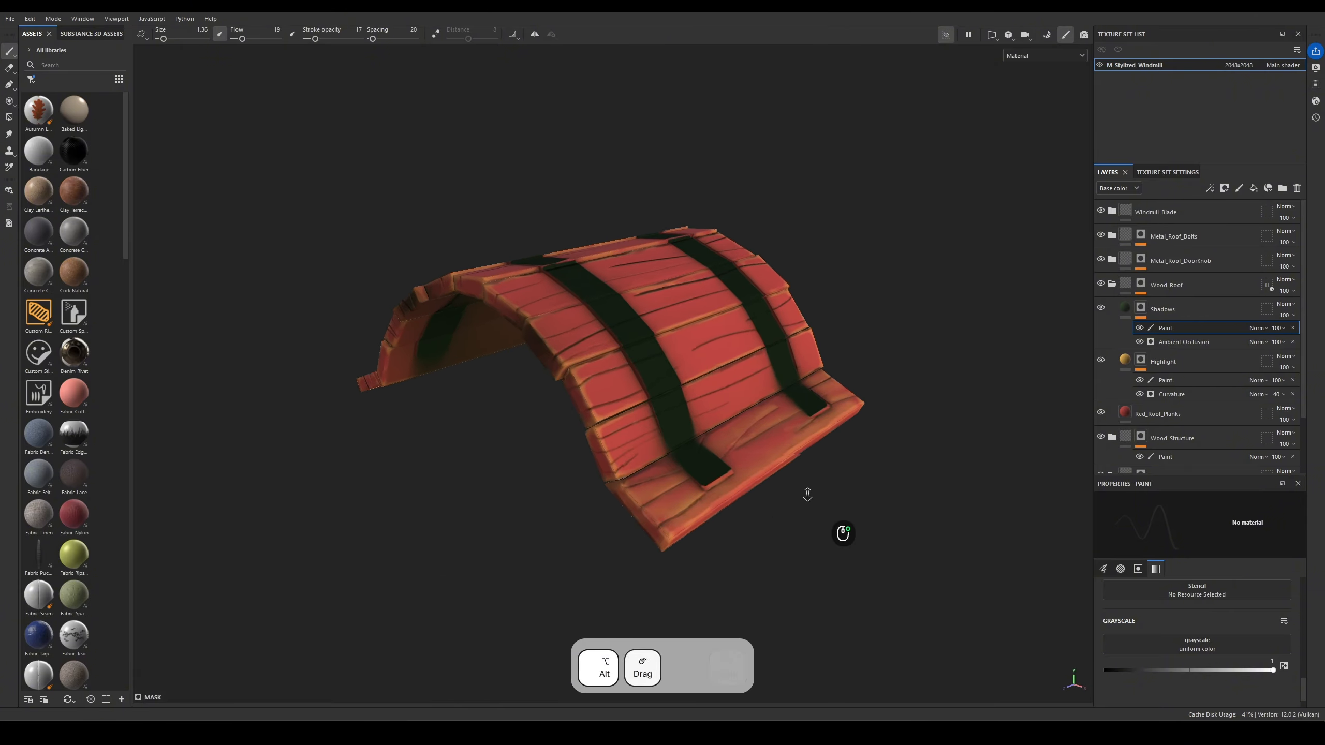
{"action": "left_click_drag", "start_coordinate": [808, 494], "coordinate": [641, 453], "text": "alt"}
{"action": "left_click_drag", "start_coordinate": [796, 483], "coordinate": [821, 477], "text": "alt"}
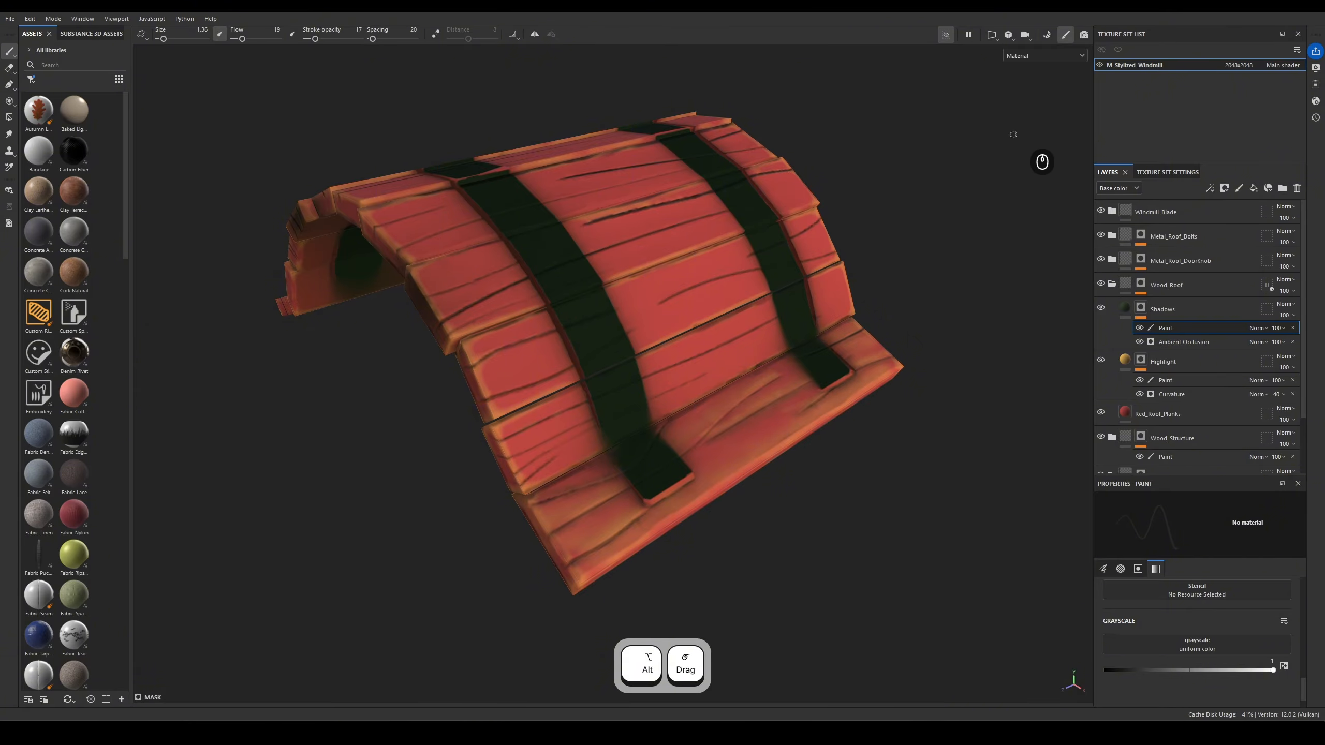
- Return from the isolated roof to the complete windmill with the Metal_Roof_DoorKnob folder selected, and collapse the Wood_Roof folder
{"action": "left_click", "coordinate": [1259, 288]}
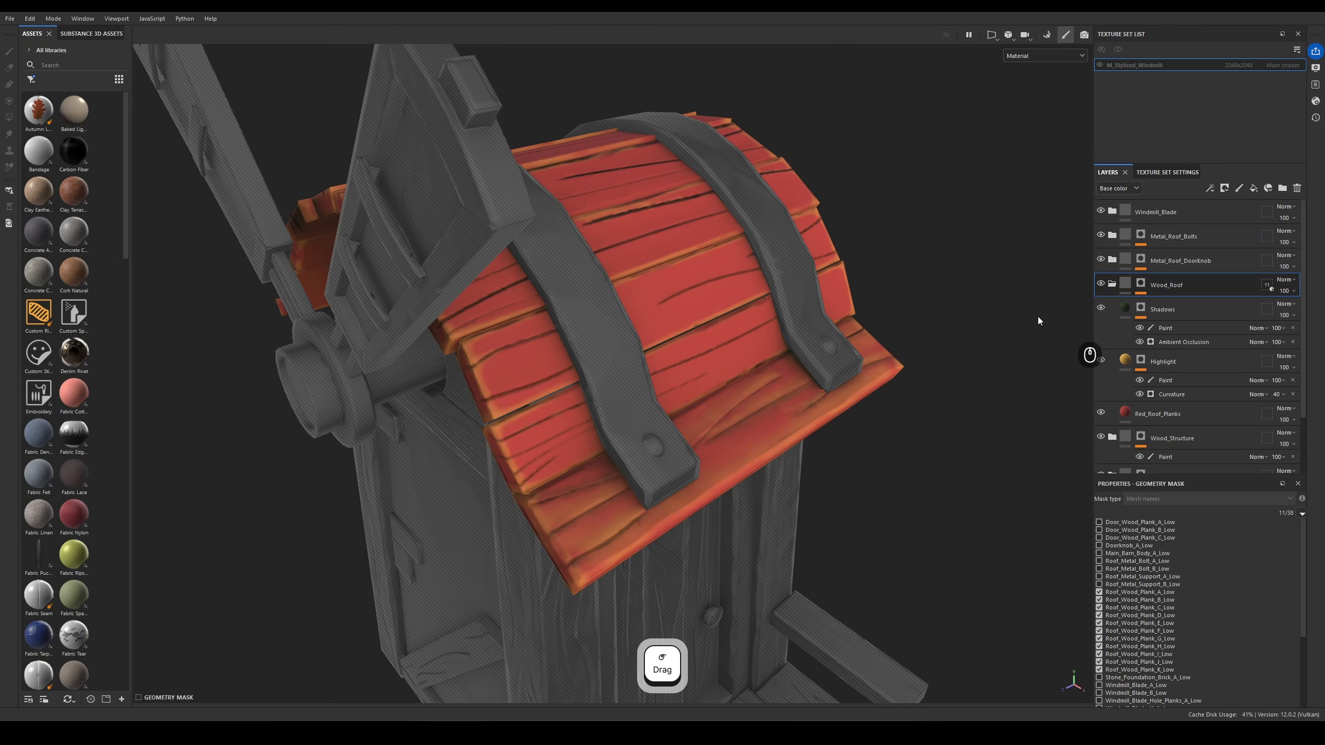
{"action": "left_click", "coordinate": [1182, 265]}
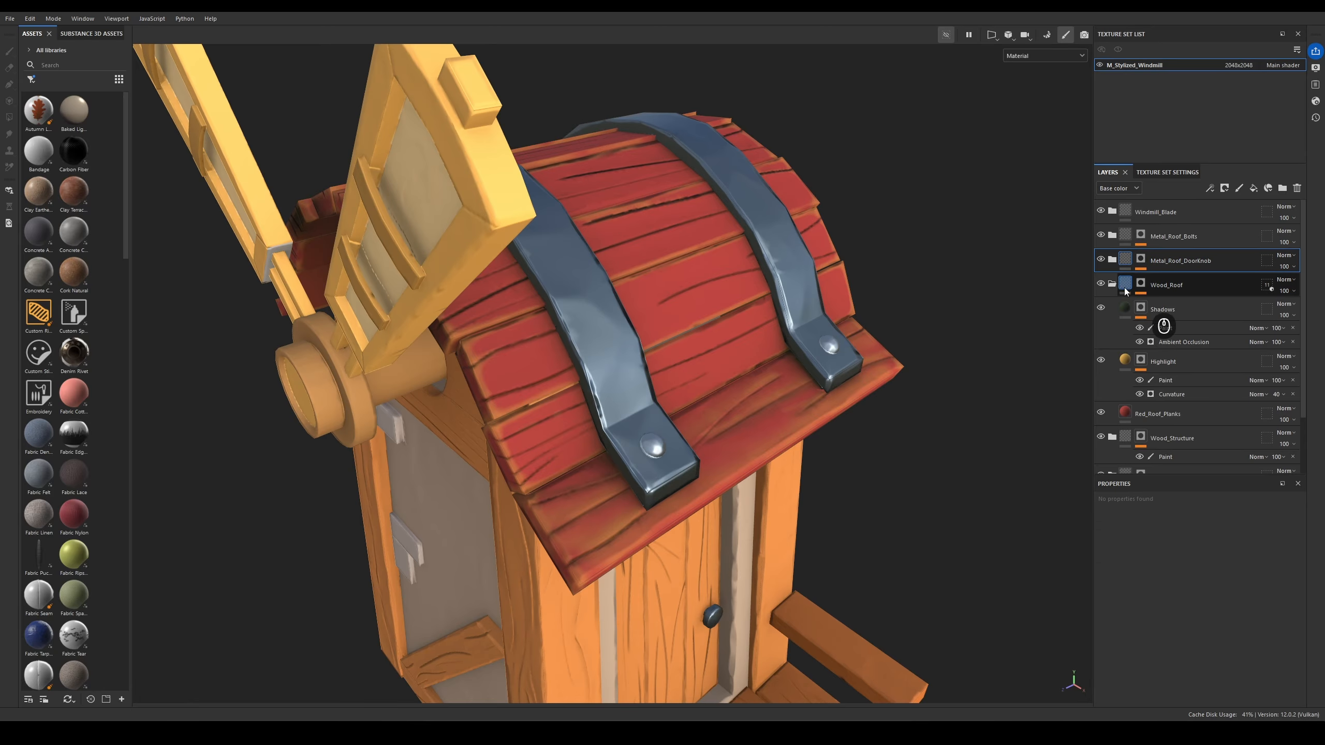
{"action": "left_click", "coordinate": [1113, 285]}
- Examine the textured roof planks on the complete windmill from a distance and from different angles
{"action": "right_click_drag", "start_coordinate": [963, 329], "coordinate": [677, 302], "text": "alt"}
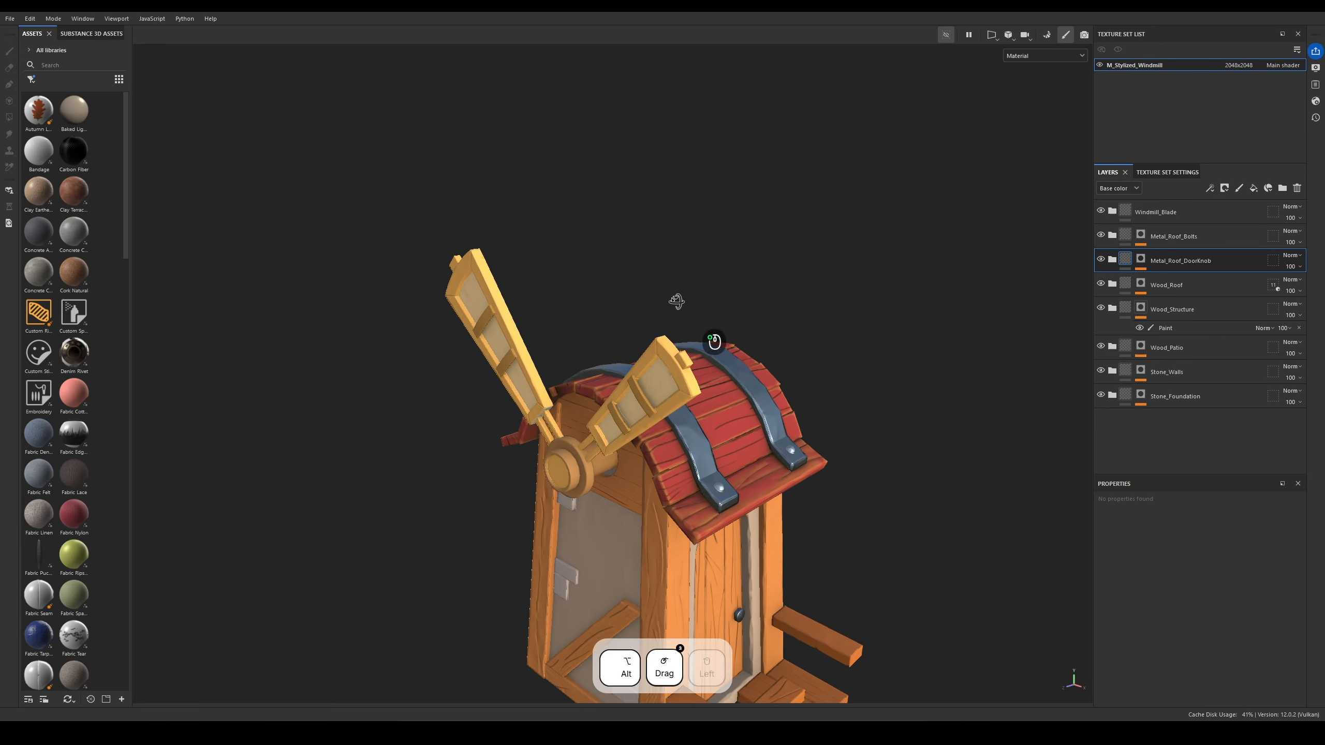
{"action": "middle_click_drag", "start_coordinate": [688, 470], "coordinate": [686, 315], "text": "alt"}
{"action": "right_click_drag", "start_coordinate": [727, 345], "coordinate": [630, 322], "text": "alt"}
{"action": "left_click_drag", "start_coordinate": [632, 325], "coordinate": [653, 343], "text": "alt"}
{"action": "middle_click_drag", "start_coordinate": [654, 340], "coordinate": [603, 356], "text": "alt"}
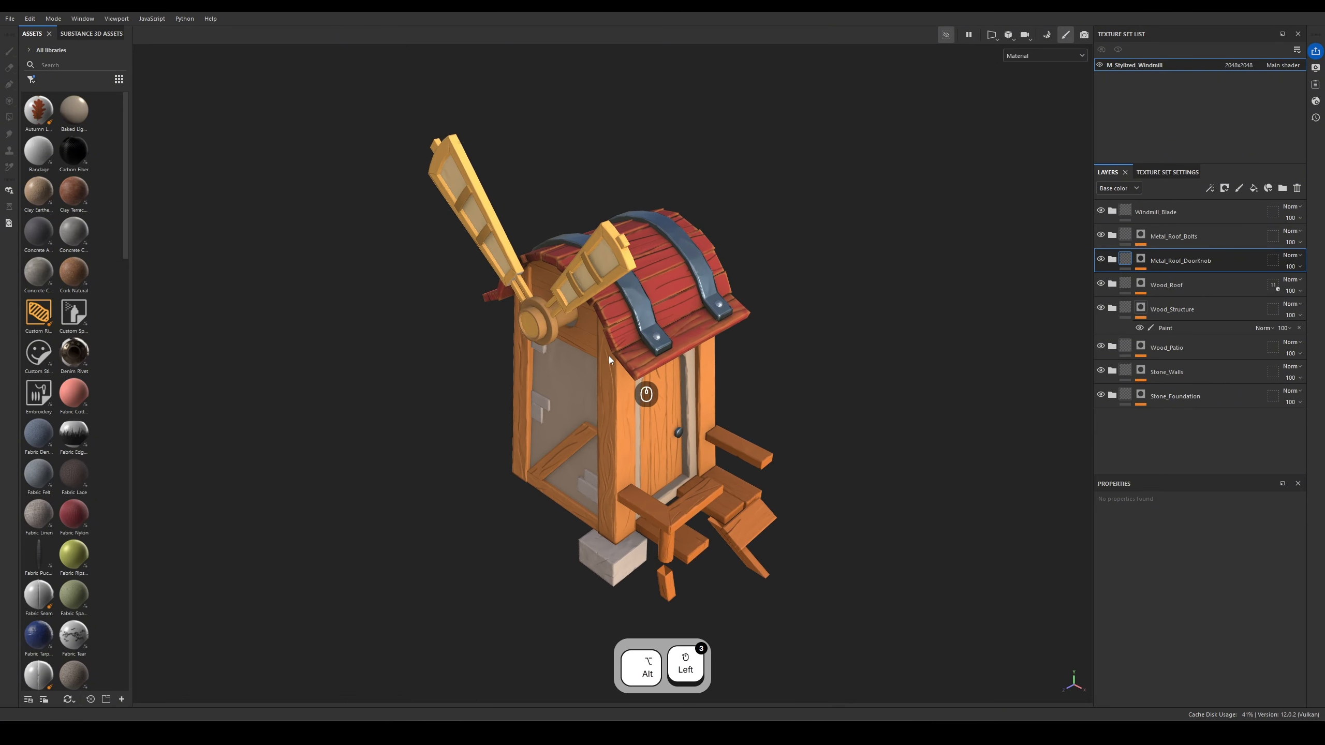
{"action": "right_click_drag", "start_coordinate": [609, 356], "coordinate": [741, 385], "text": "alt"}
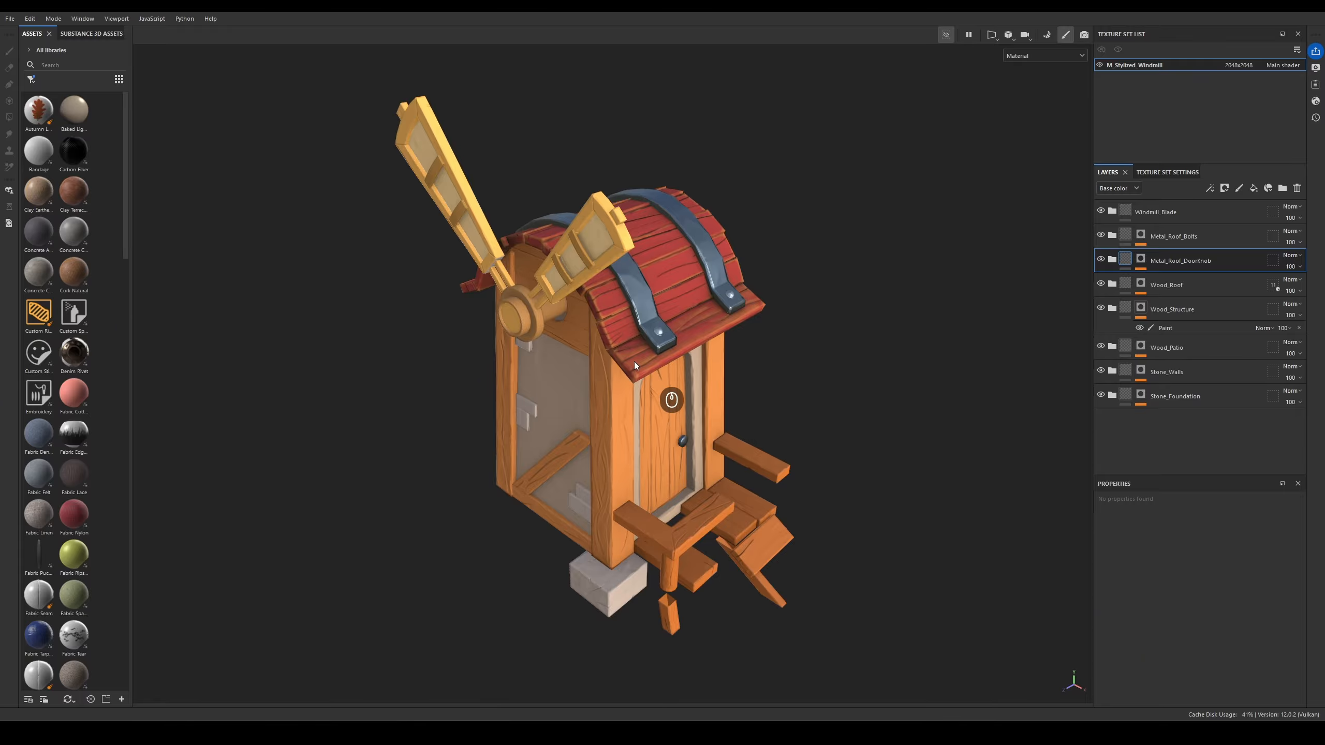
{"action": "left_click_drag", "start_coordinate": [640, 371], "coordinate": [614, 375], "text": "alt"}
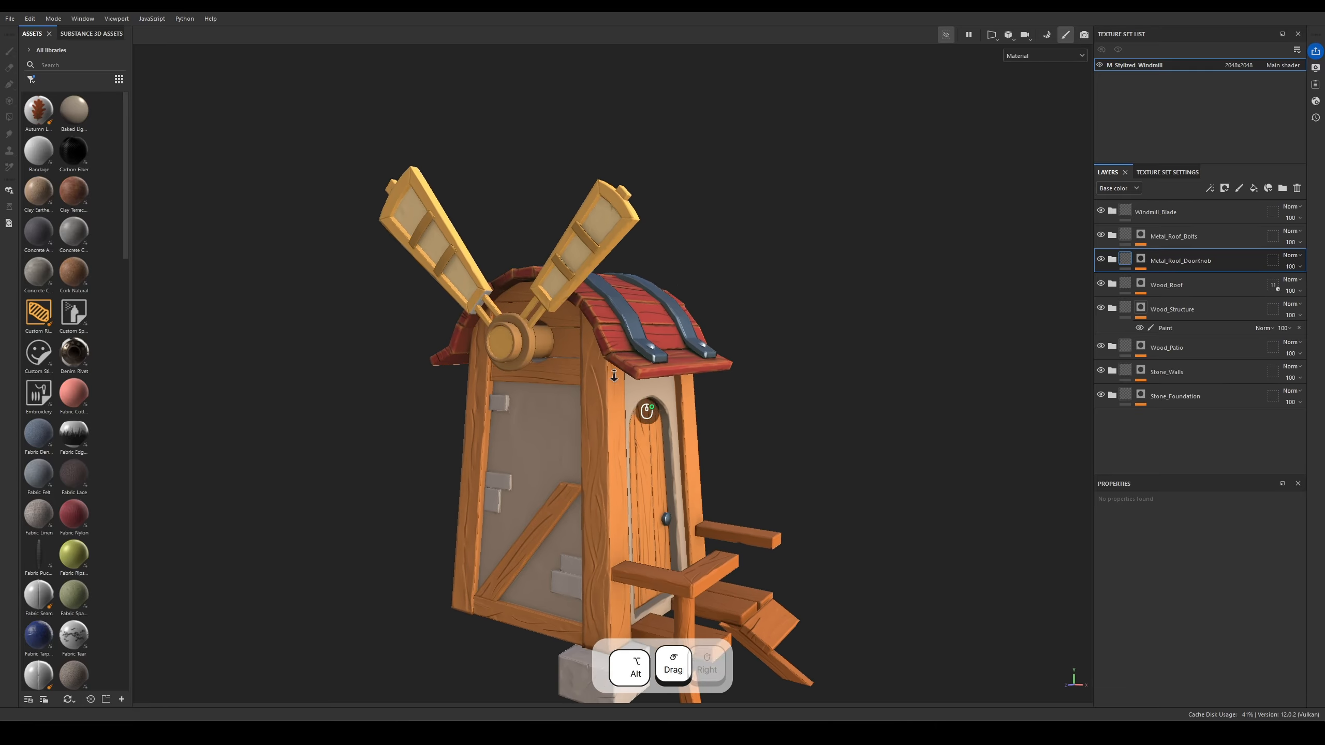
- Expand the Wood_Roof folder and select the Paint effect on its Shadows mask, followed by the one on its Highlight mask
{"action": "right_click_drag", "start_coordinate": [614, 375], "coordinate": [637, 405], "text": "alt"}
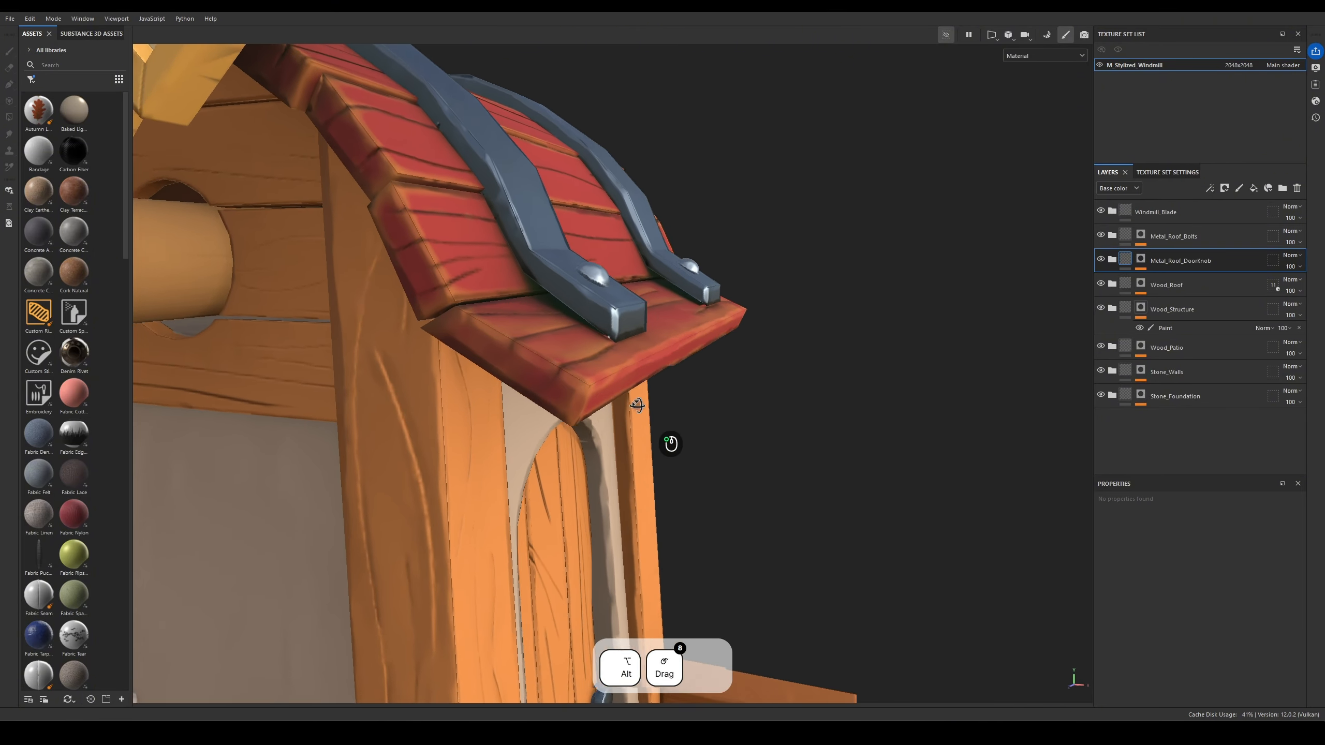
{"action": "left_click_drag", "start_coordinate": [637, 405], "coordinate": [730, 378], "text": "alt"}
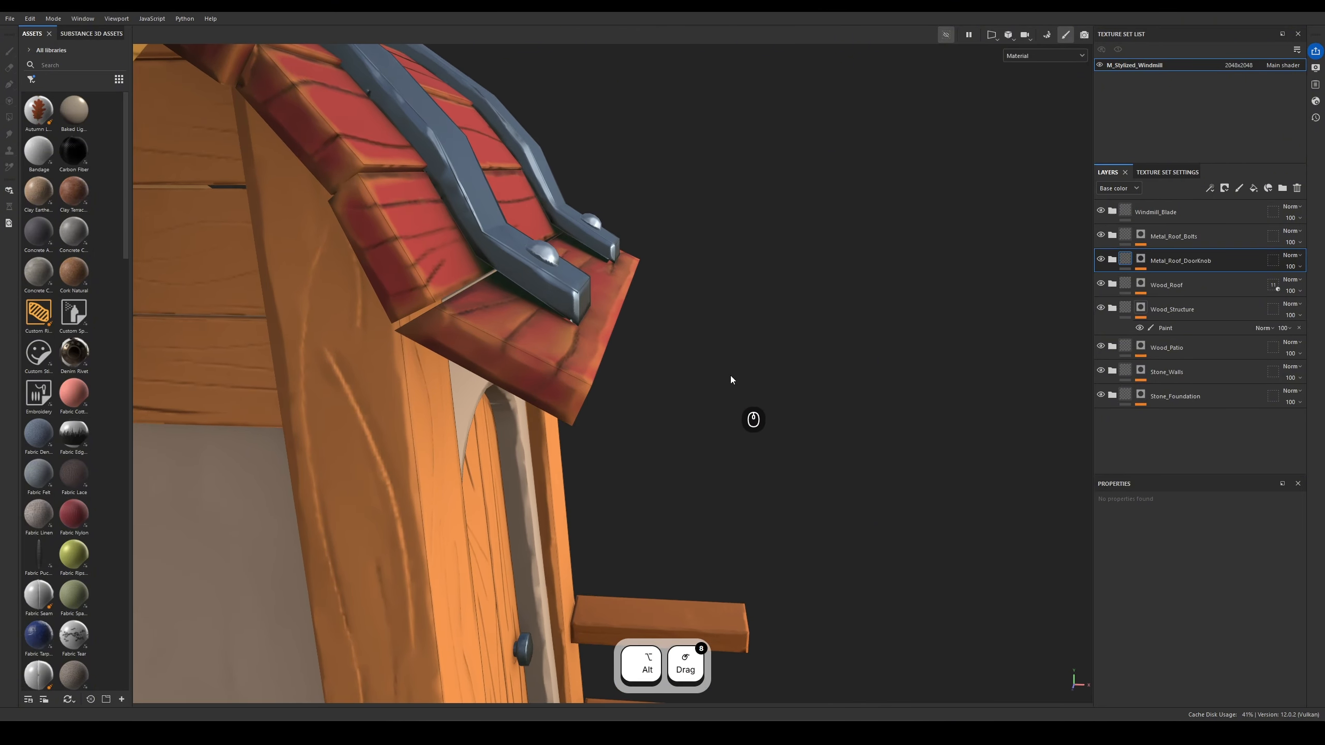
{"action": "left_click", "coordinate": [1174, 292]}
{"action": "left_click", "coordinate": [1123, 286]}
{"action": "left_click", "coordinate": [1112, 286]}
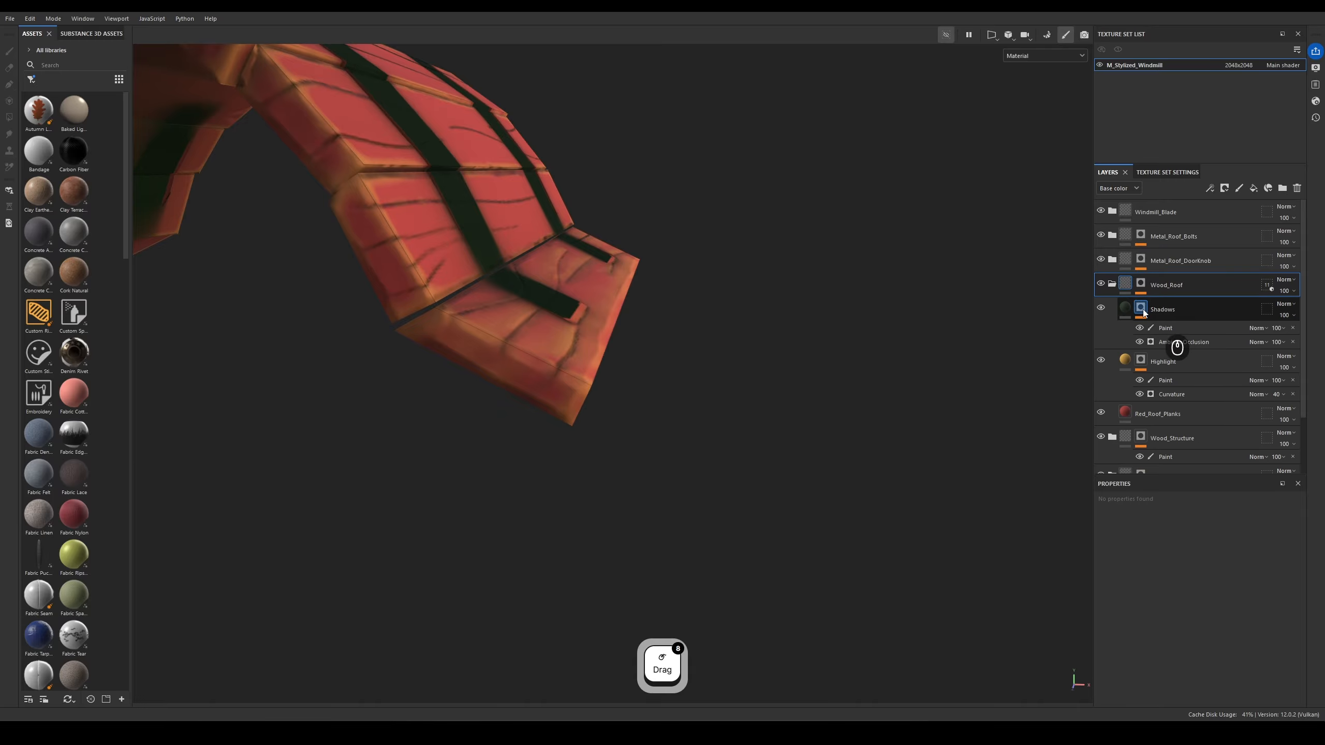
{"action": "left_click", "coordinate": [1168, 328]}
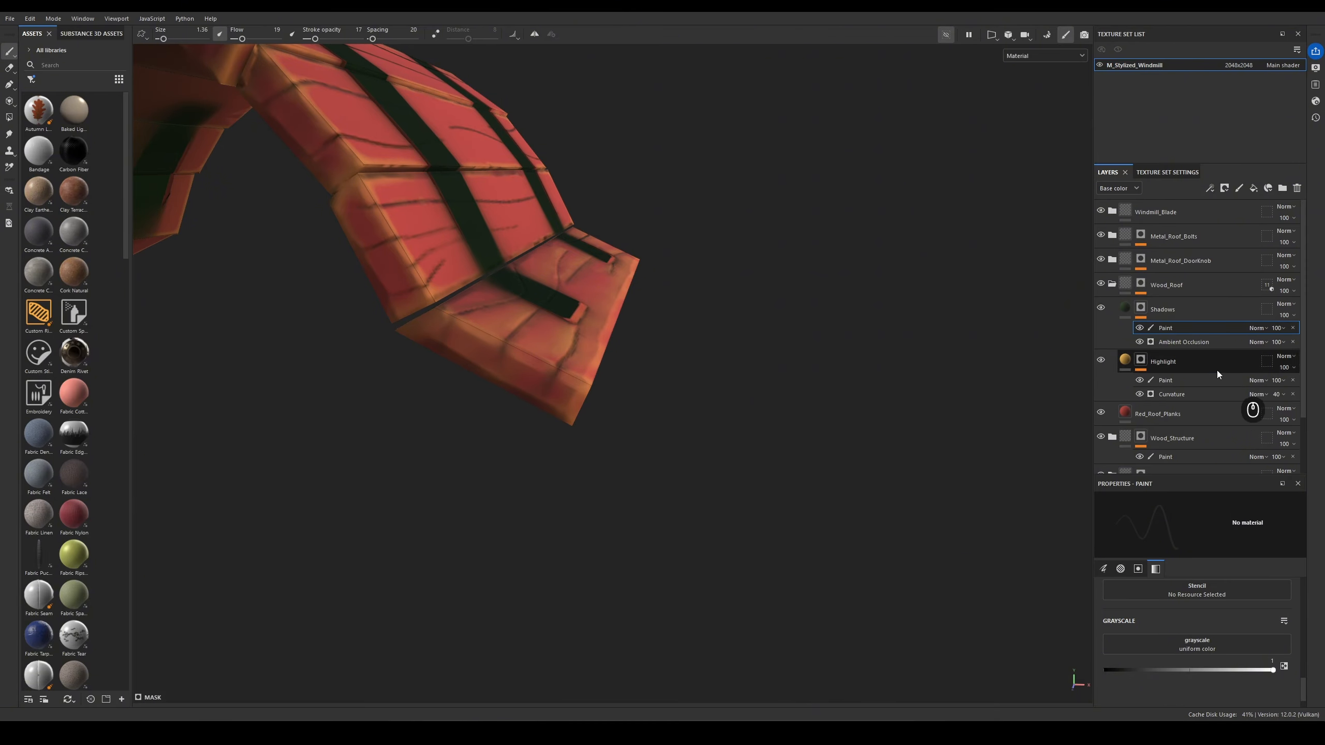
{"action": "left_click", "coordinate": [1174, 380]}
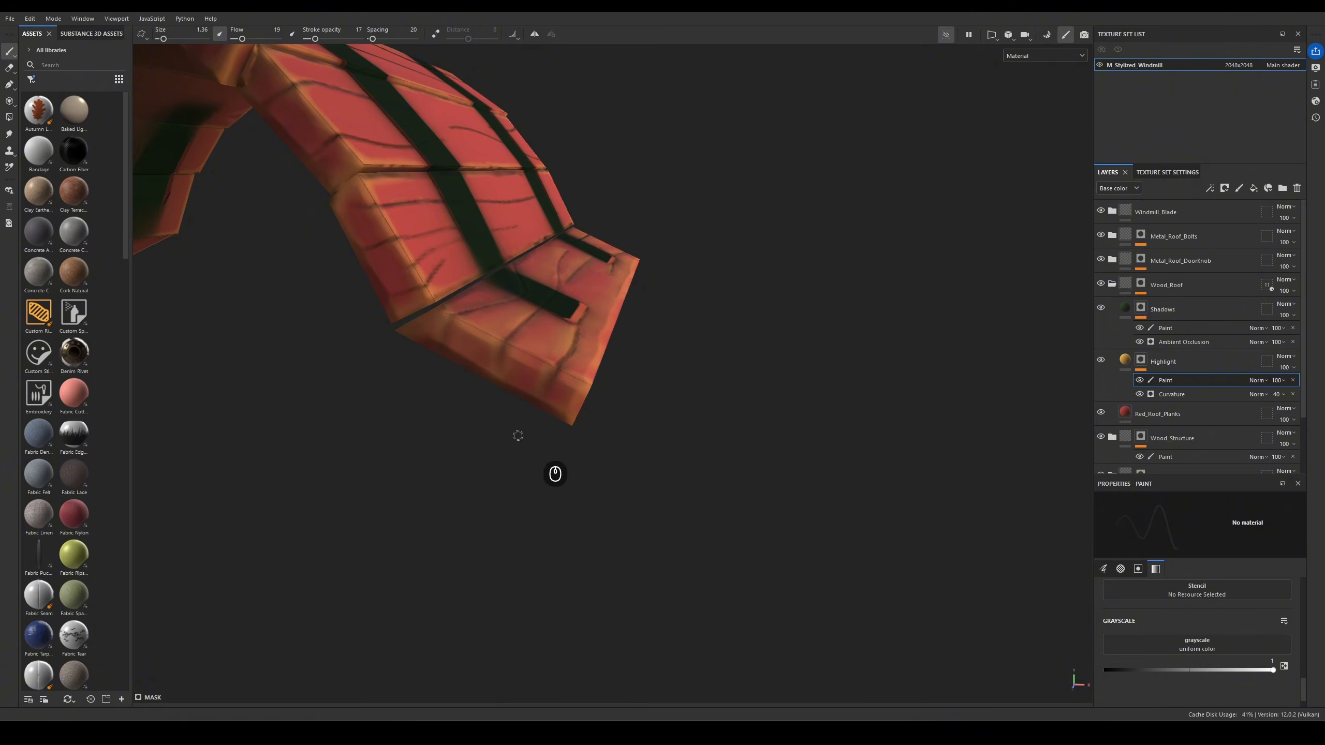
- View the whole isolated roof from farther away and turn off isolation to show the complete windmill
{"action": "right_click_drag", "start_coordinate": [555, 474], "coordinate": [210, 370], "text": "alt"}
{"action": "left_click_drag", "start_coordinate": [210, 370], "coordinate": [775, 386], "text": "alt"}
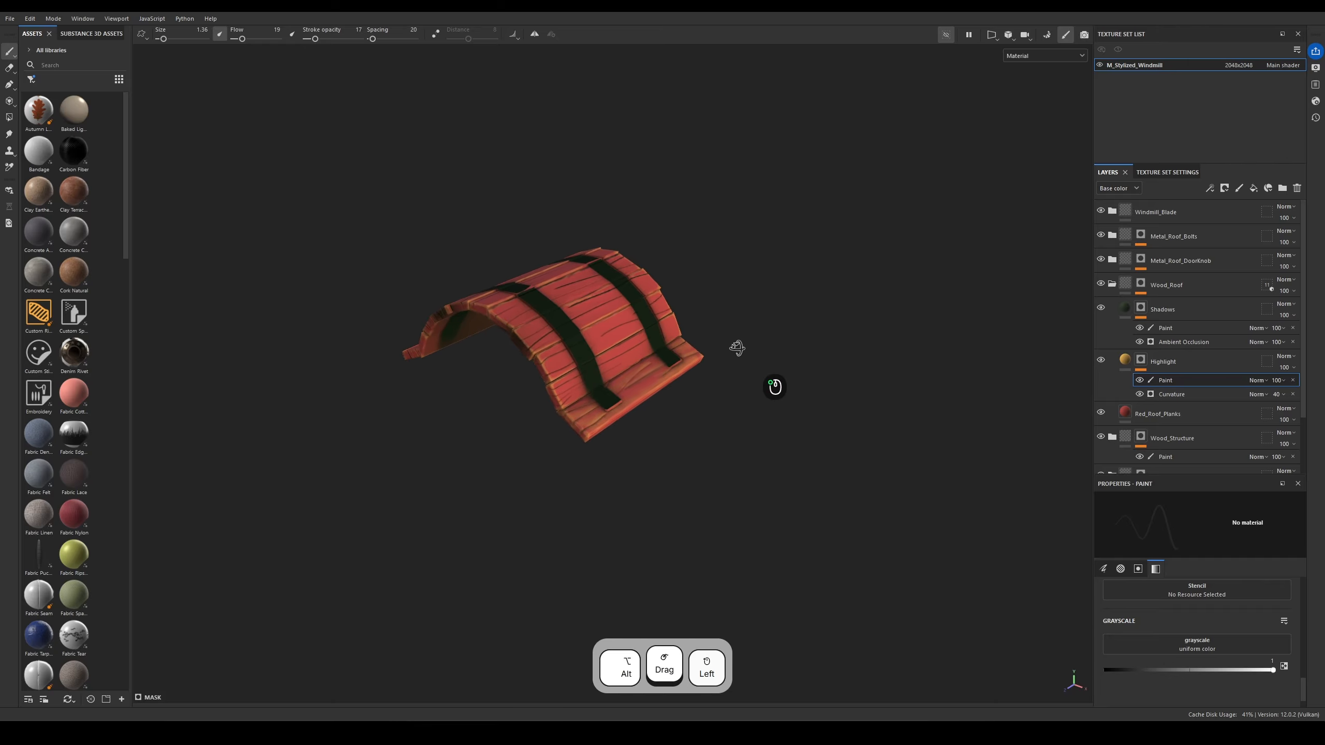
{"action": "left_click", "coordinate": [946, 34]}
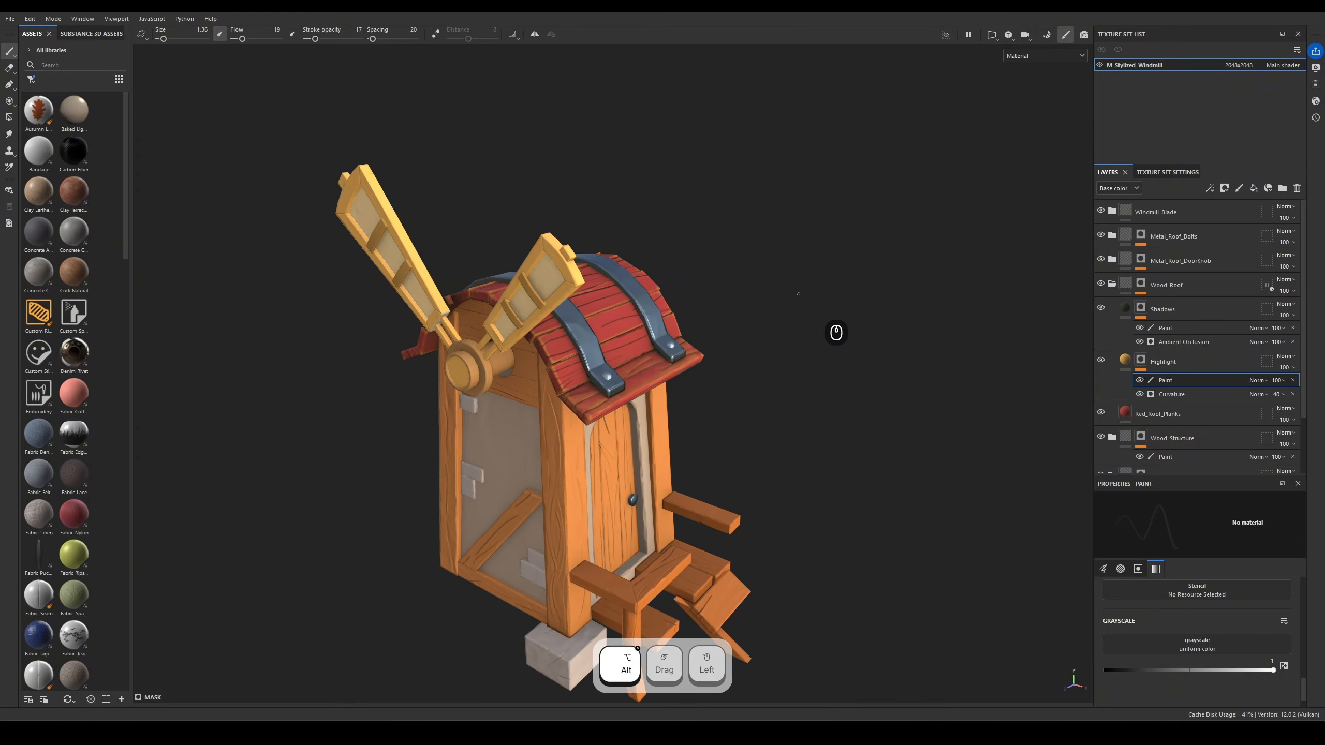
- Examine the finished red roof planks on the complete windmill from higher, lower and closer viewpoints
{"action": "left_click_drag", "start_coordinate": [798, 294], "coordinate": [775, 308], "text": "alt"}
{"action": "middle_click_drag", "start_coordinate": [776, 308], "coordinate": [831, 311], "text": "alt"}
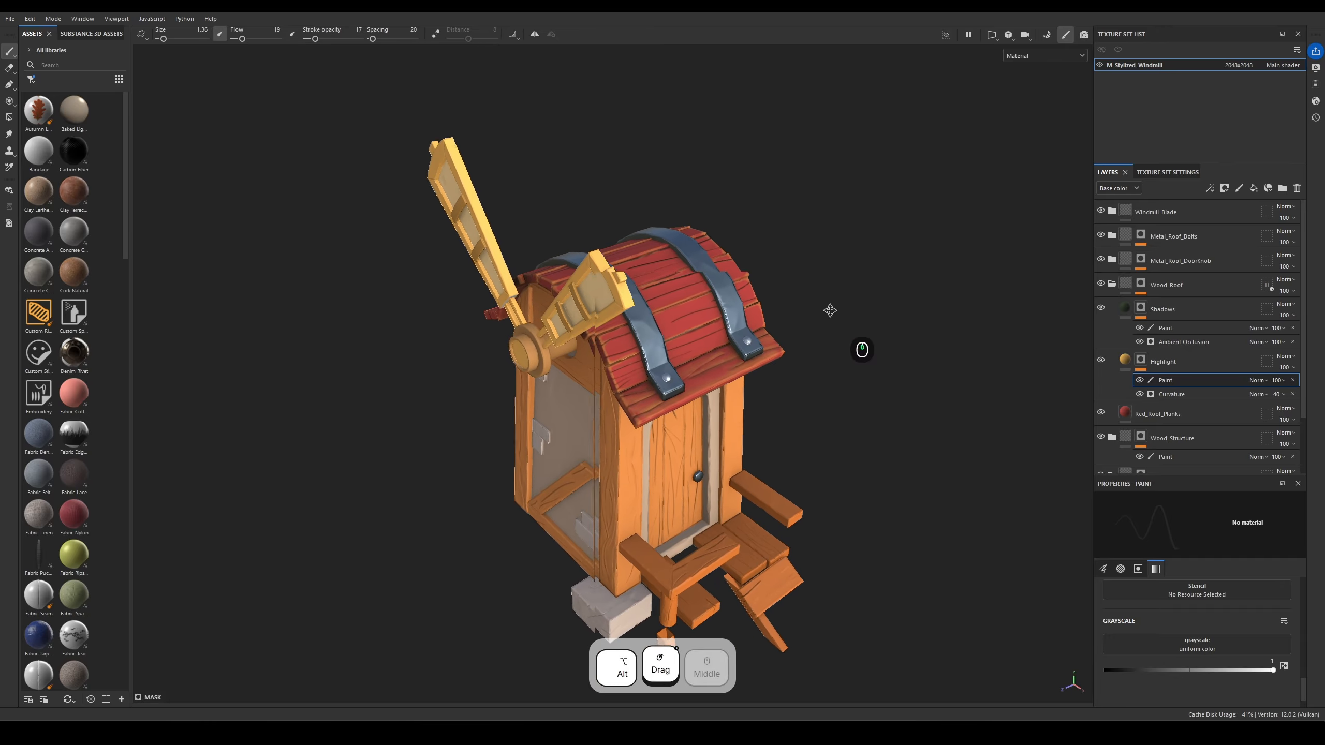
{"action": "right_click_drag", "start_coordinate": [830, 310], "coordinate": [763, 287], "text": "alt"}
{"action": "left_click_drag", "start_coordinate": [763, 287], "coordinate": [854, 337], "text": "alt"}
{"action": "middle_click_drag", "start_coordinate": [854, 337], "coordinate": [808, 293], "text": "alt"}
{"action": "left_click_drag", "start_coordinate": [807, 293], "coordinate": [839, 319], "text": "alt"}
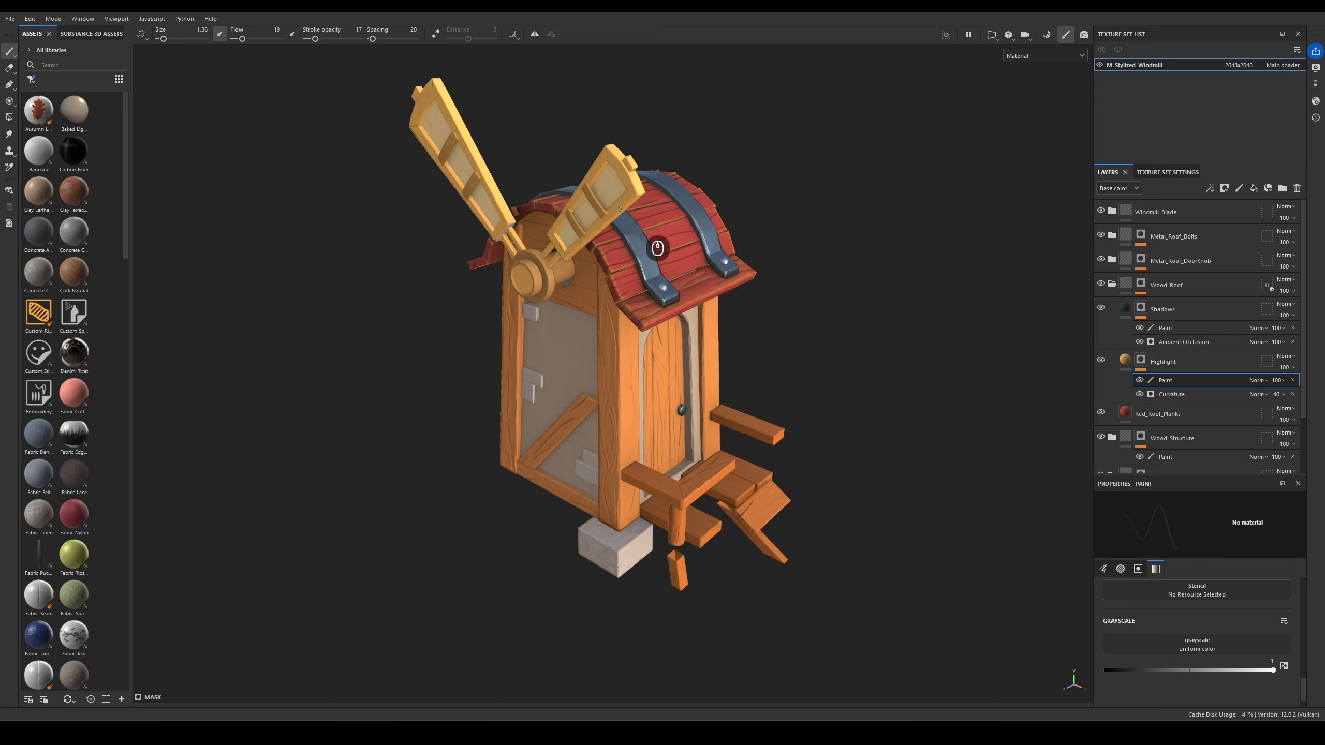
{"action": "middle_click_drag", "start_coordinate": [712, 315], "coordinate": [719, 379], "text": "alt"}
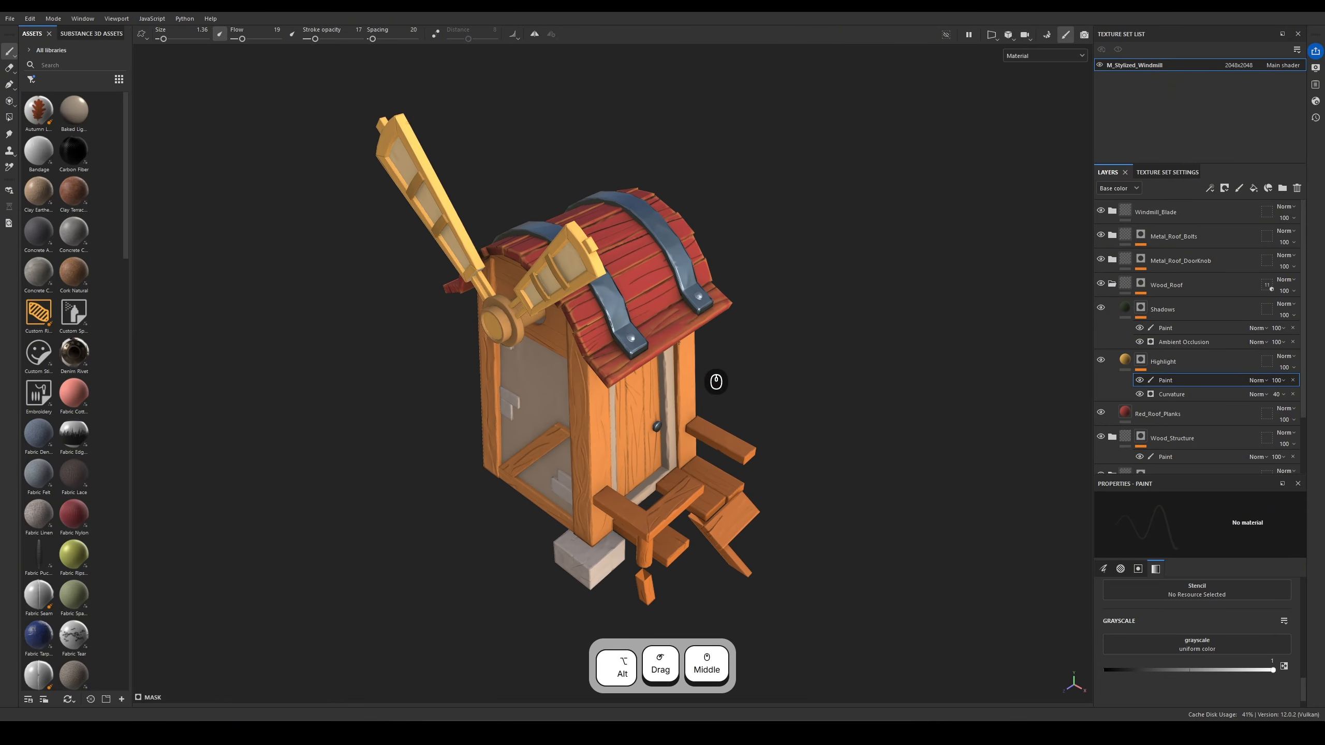